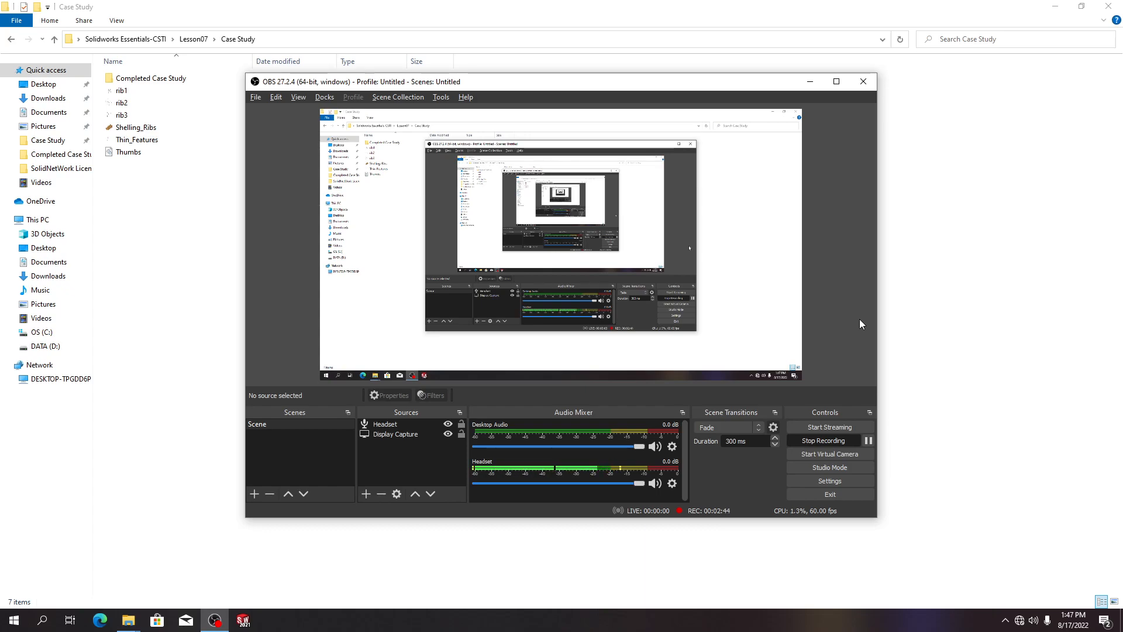
Open the Shelling_Ribs part and save its flat bottom face as a new selection set
{"action": "double_click", "coordinate": [137, 127]}
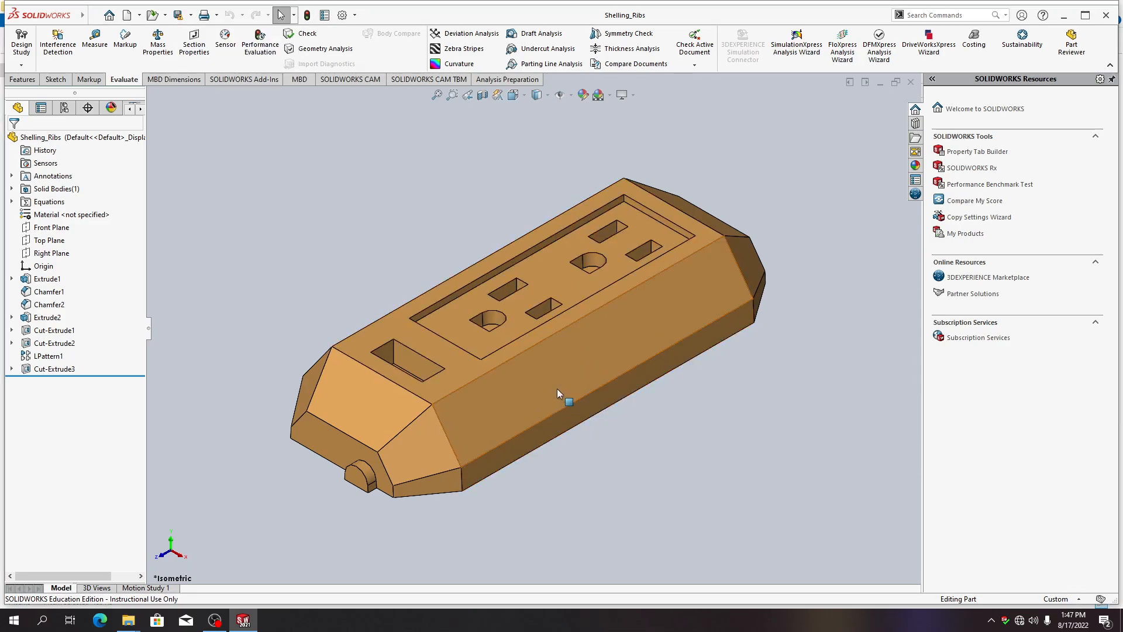
{"action": "middle_click_drag", "start_coordinate": [563, 339], "coordinate": [642, 145]}
{"action": "middle_click_drag", "start_coordinate": [557, 322], "coordinate": [556, 230]}
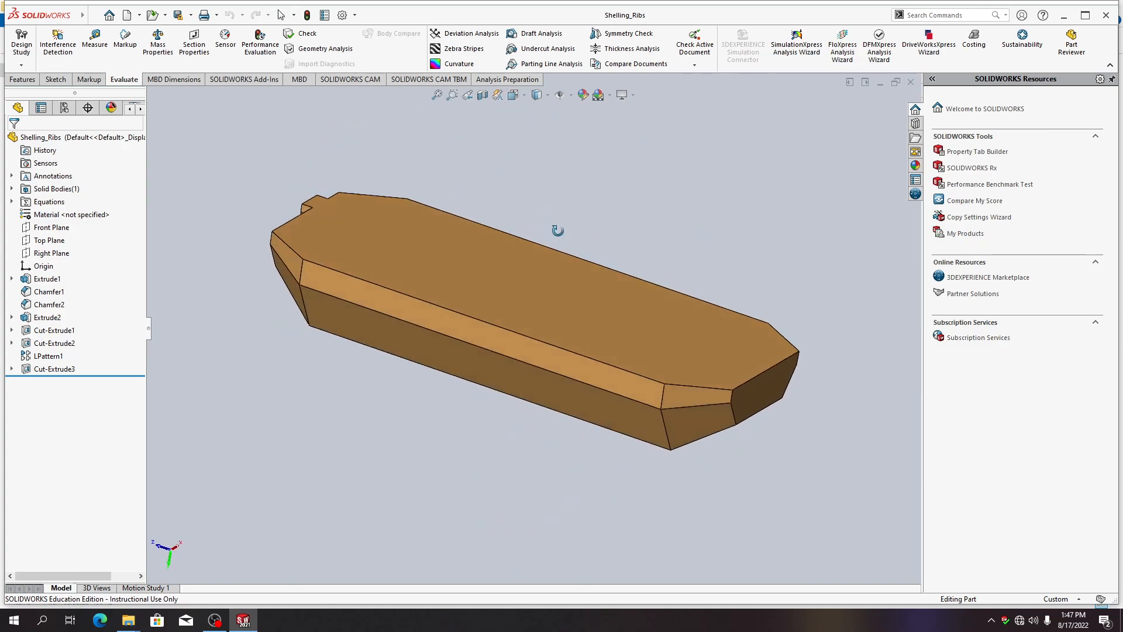
{"action": "right_click", "coordinate": [518, 289]}
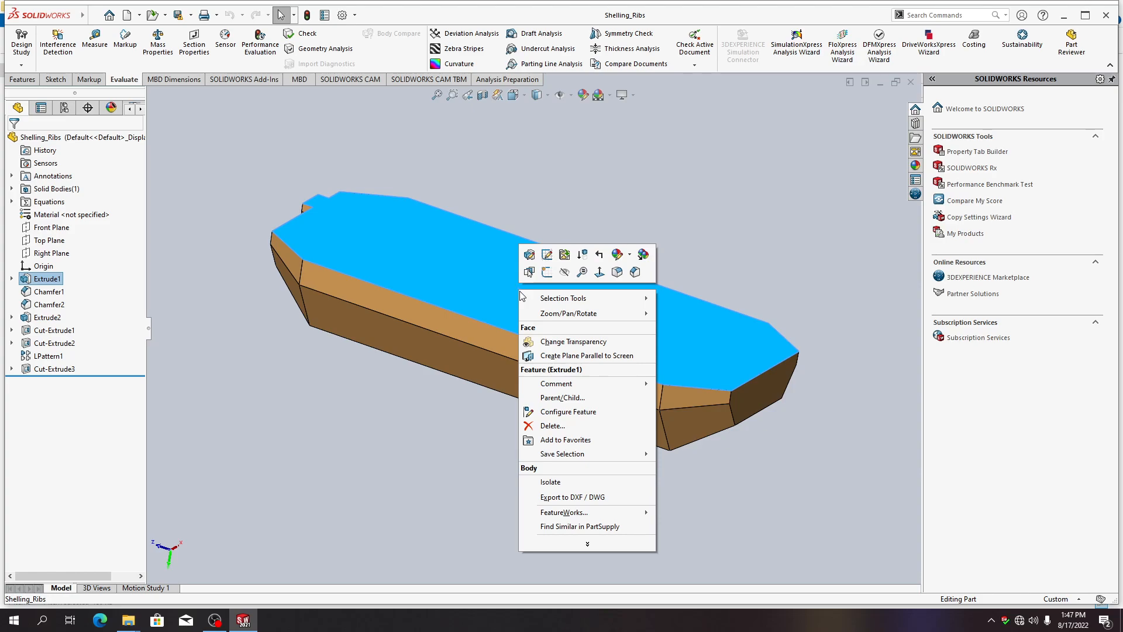
{"action": "mouse_move", "coordinate": [530, 300]}
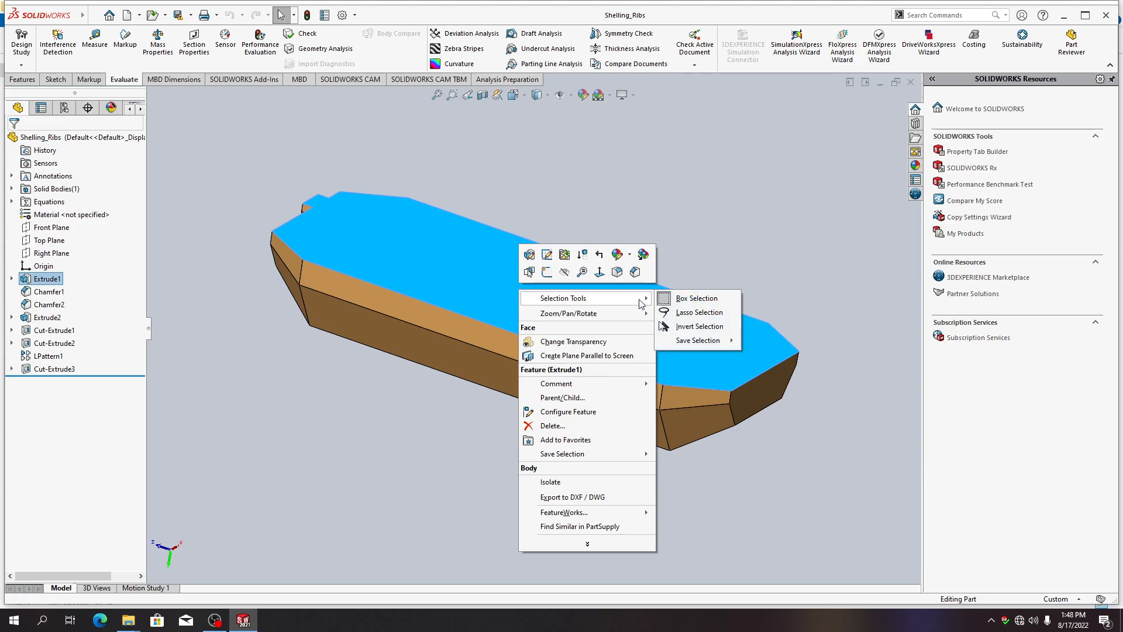
{"action": "mouse_move", "coordinate": [691, 344]}
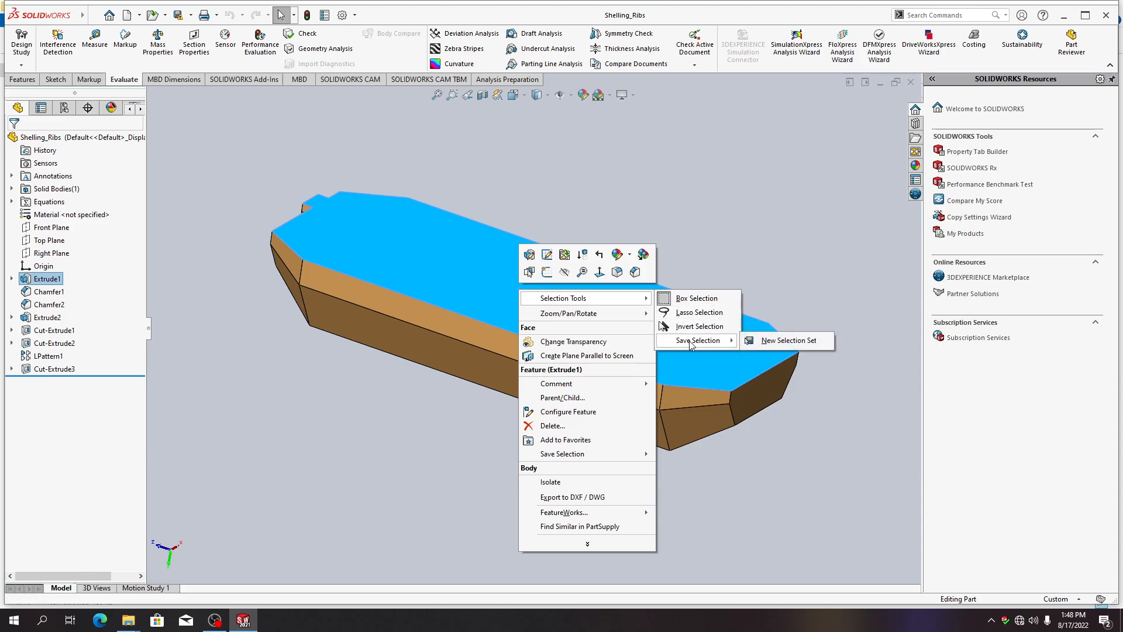
{"action": "left_click", "coordinate": [774, 340]}
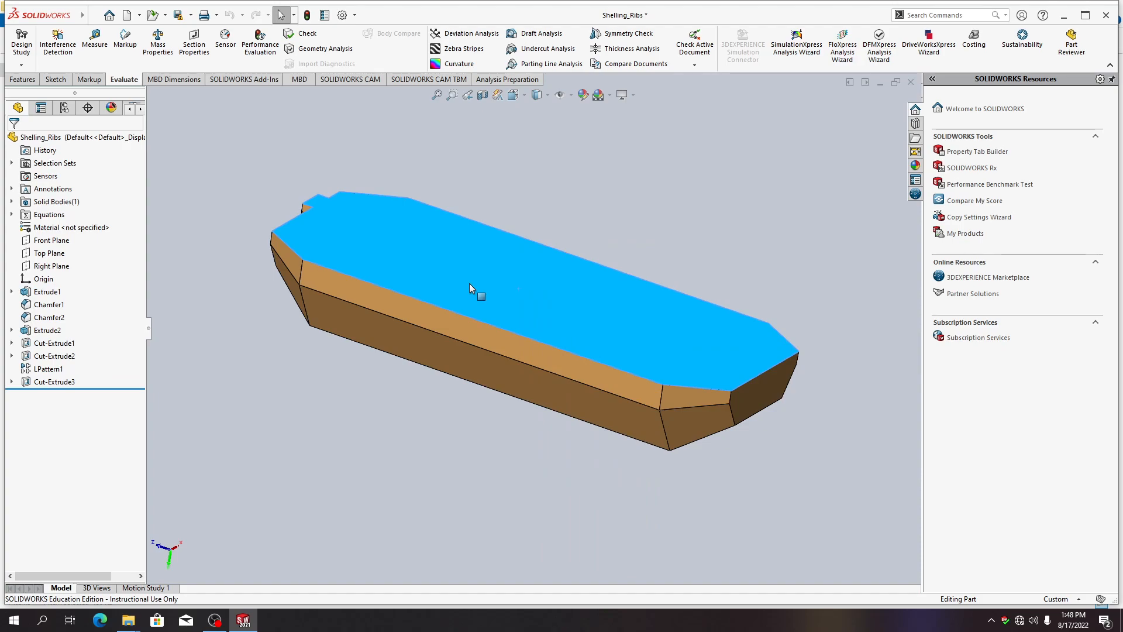
{"action": "left_click", "coordinate": [11, 164]}
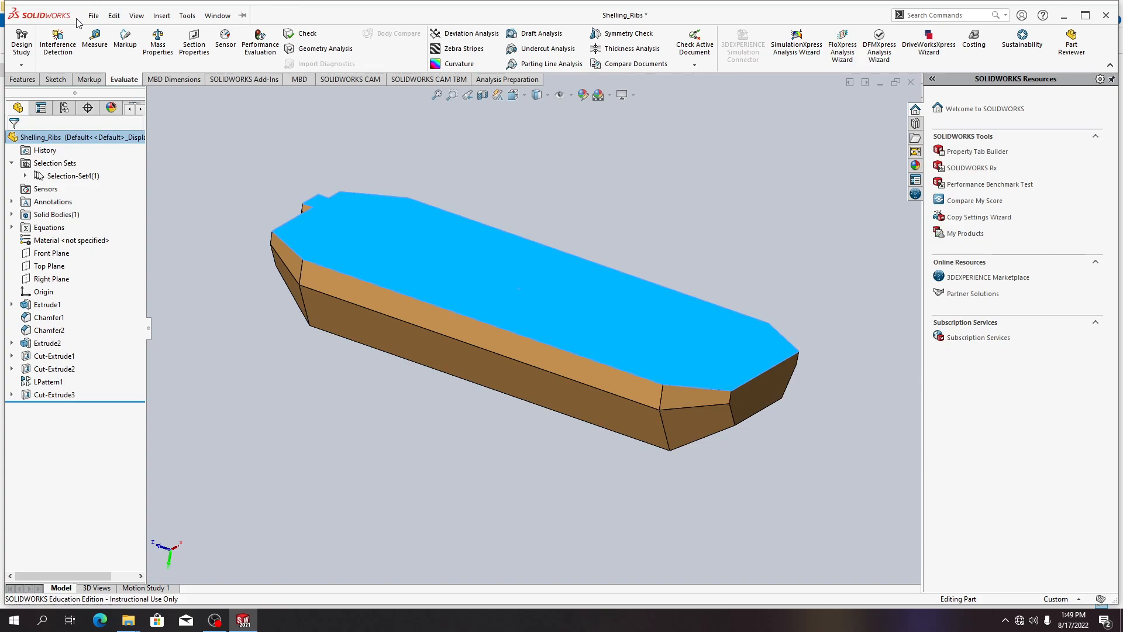
{"action": "left_click", "coordinate": [137, 16]}
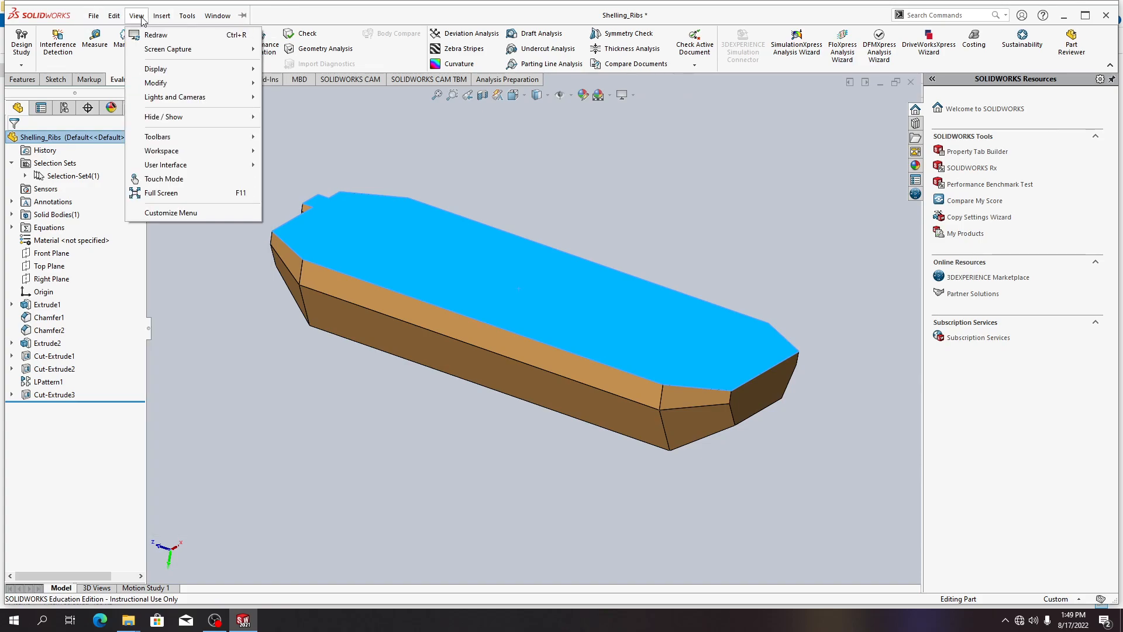
{"action": "mouse_move", "coordinate": [173, 72]}
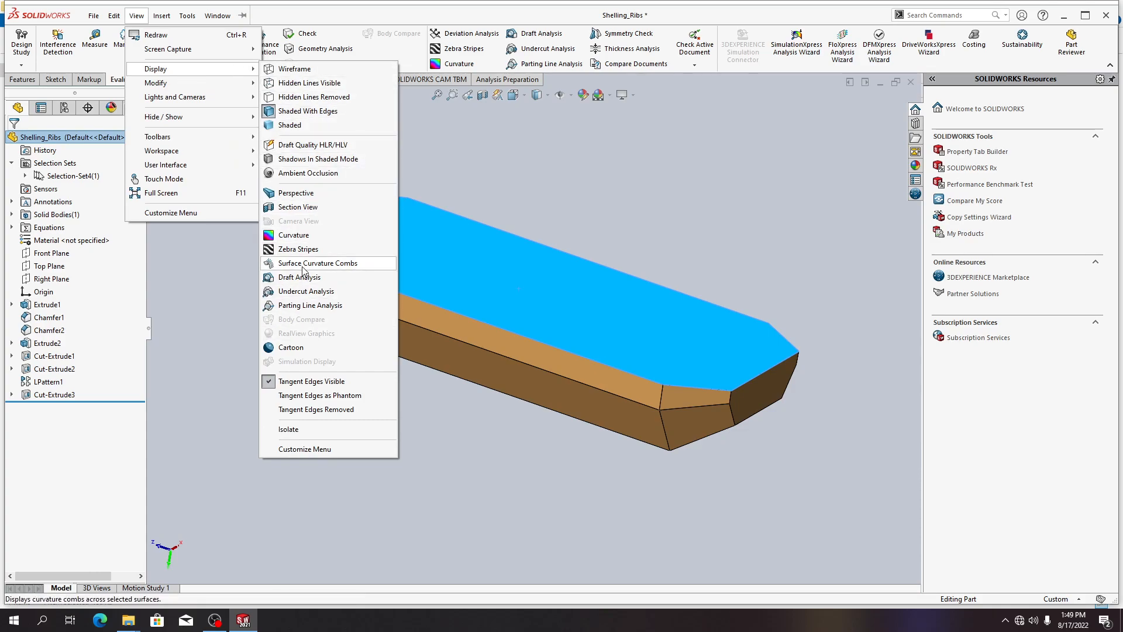
{"action": "left_click", "coordinate": [170, 303]}
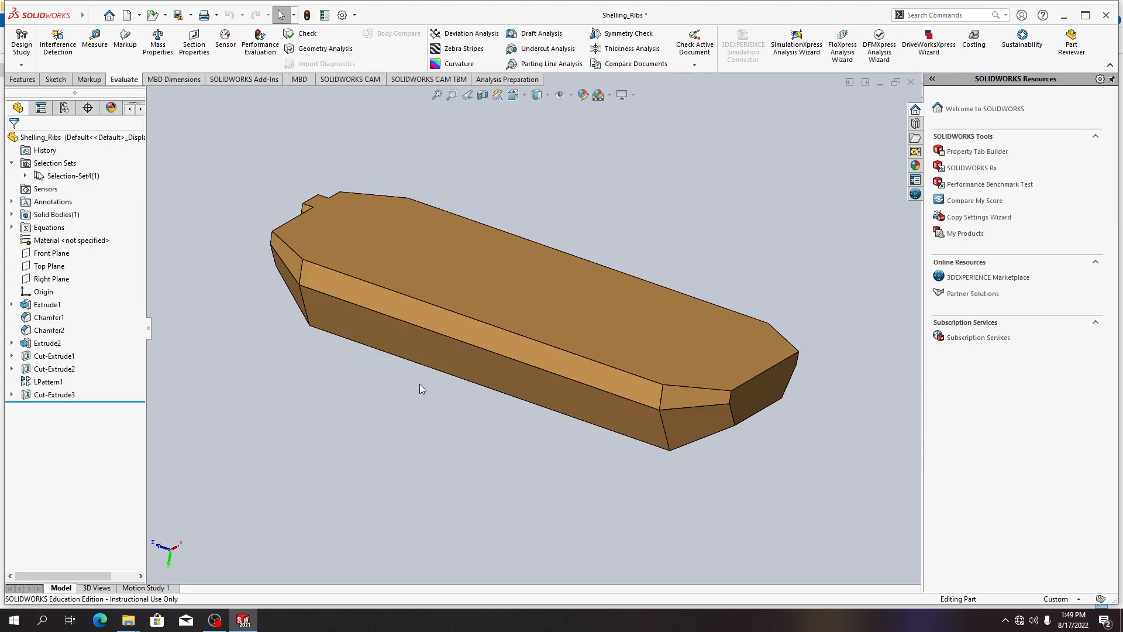
Start a draft analysis and use the saved bottom-face selection set as the direction of pull
{"action": "left_click", "coordinate": [536, 38]}
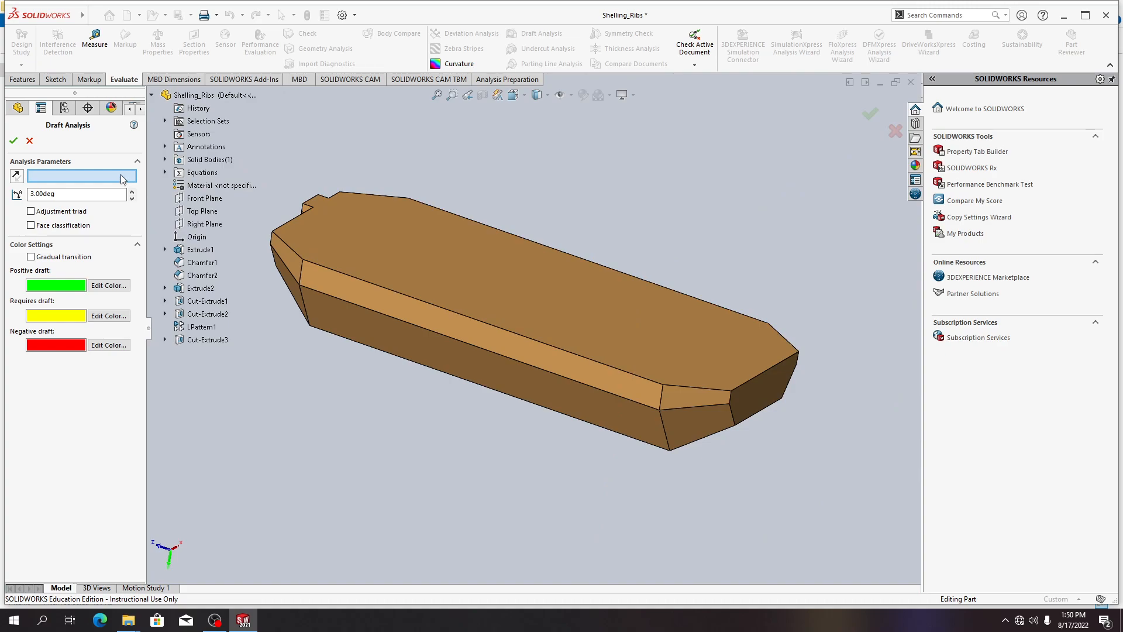
{"action": "left_click", "coordinate": [403, 222]}
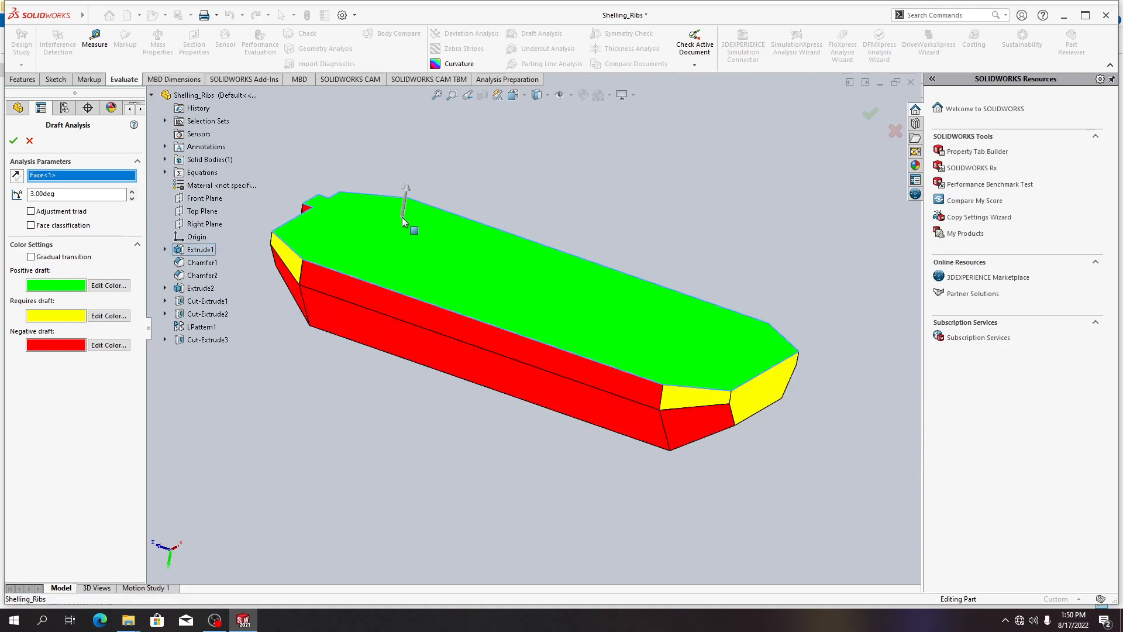
{"action": "middle_click_drag", "start_coordinate": [335, 451], "coordinate": [301, 459]}
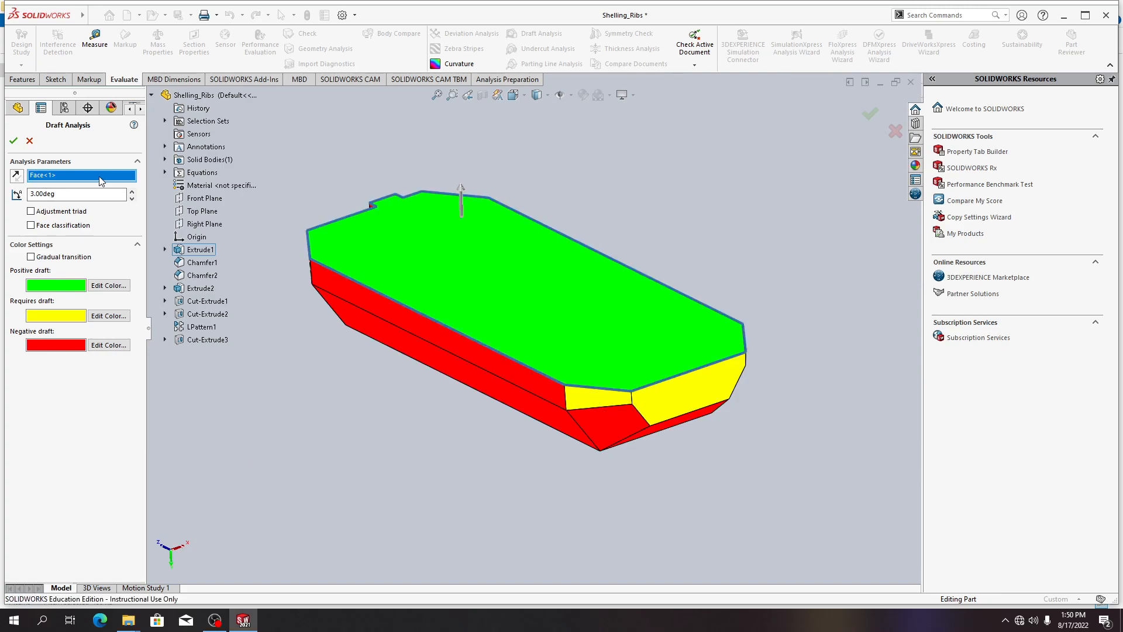
{"action": "key", "text": "Delete"}
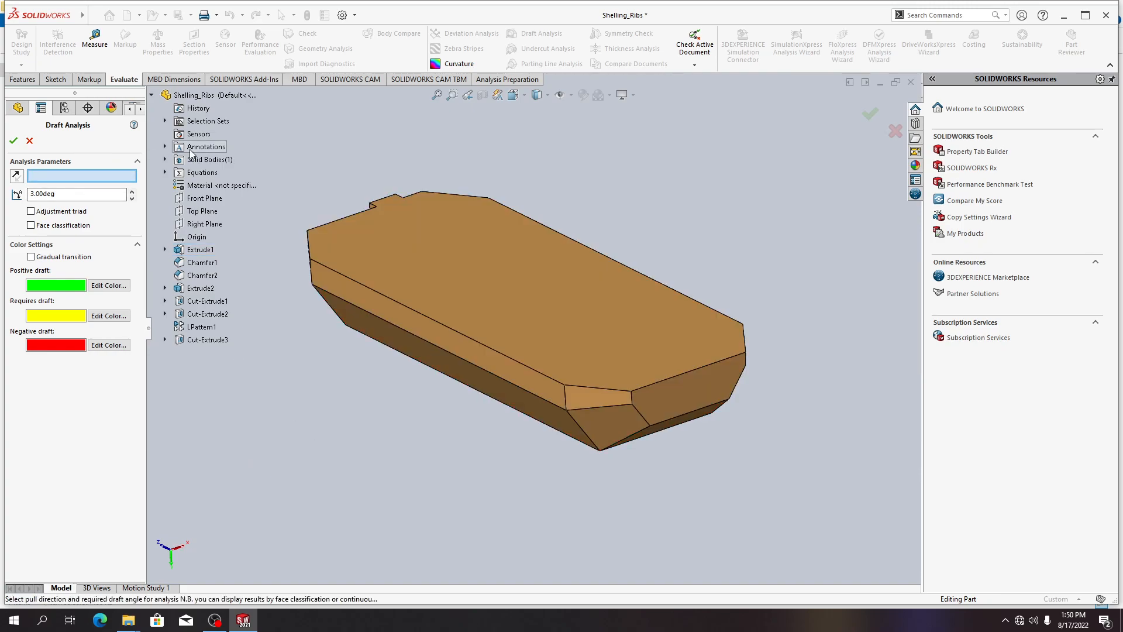
{"action": "left_click", "coordinate": [165, 121]}
{"action": "left_click", "coordinate": [215, 134]}
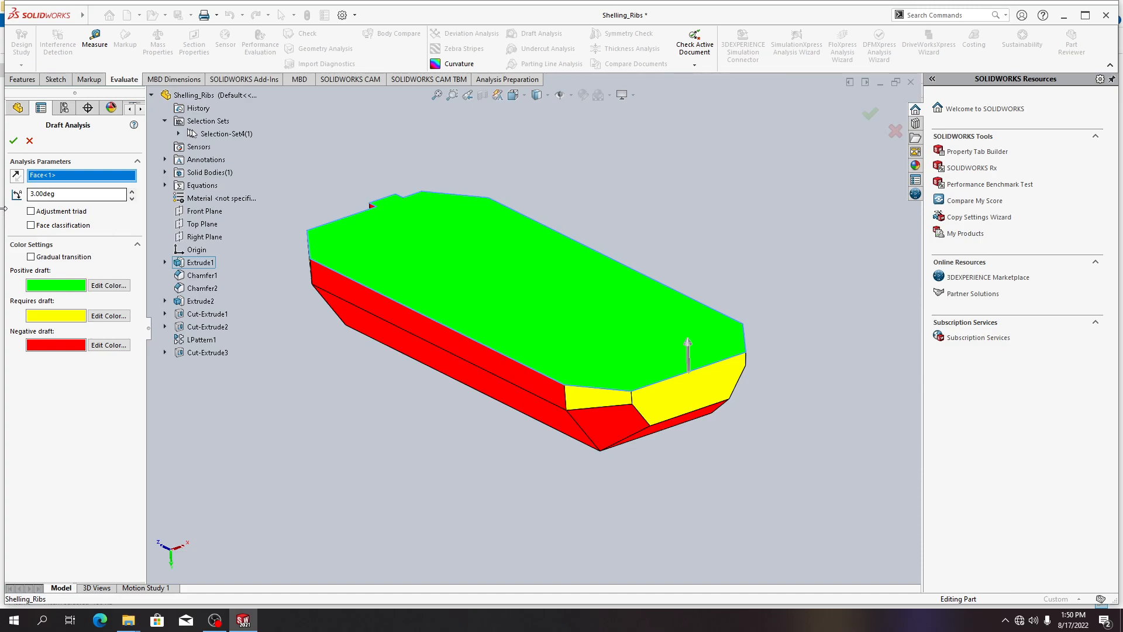
Set the analysis draft angle to 2 degrees and apply the draft analysis to the part
{"action": "left_click", "coordinate": [17, 176]}
{"action": "left_click", "coordinate": [17, 176]}
{"action": "mouse_move", "coordinate": [548, 285]}
{"action": "left_click", "coordinate": [132, 198]}
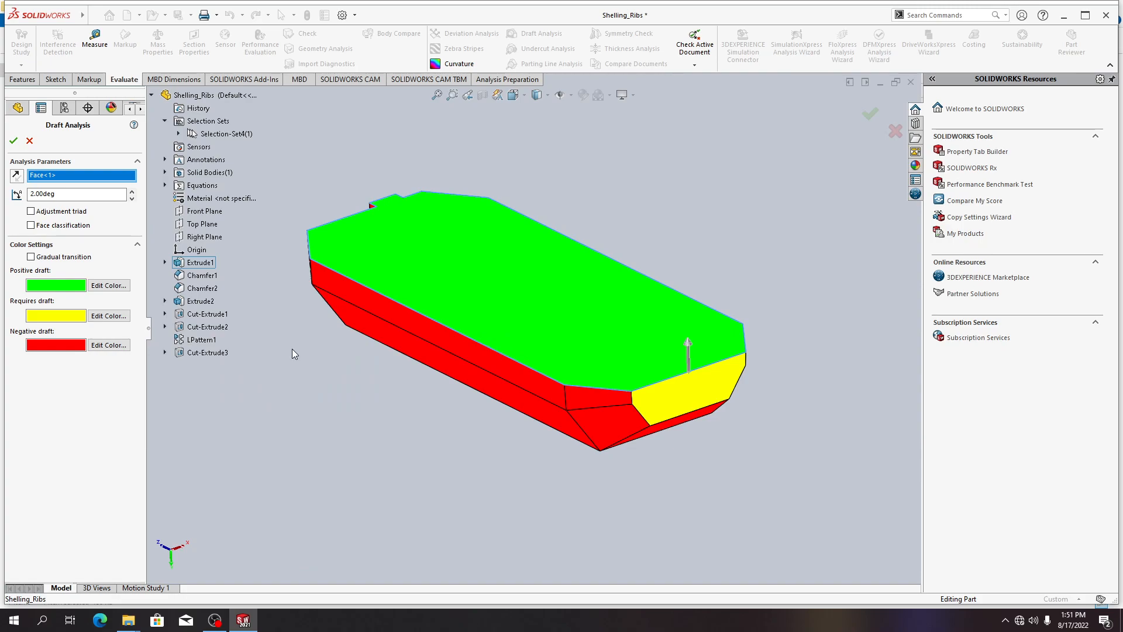
{"action": "middle_click_drag", "start_coordinate": [314, 370], "coordinate": [373, 371]}
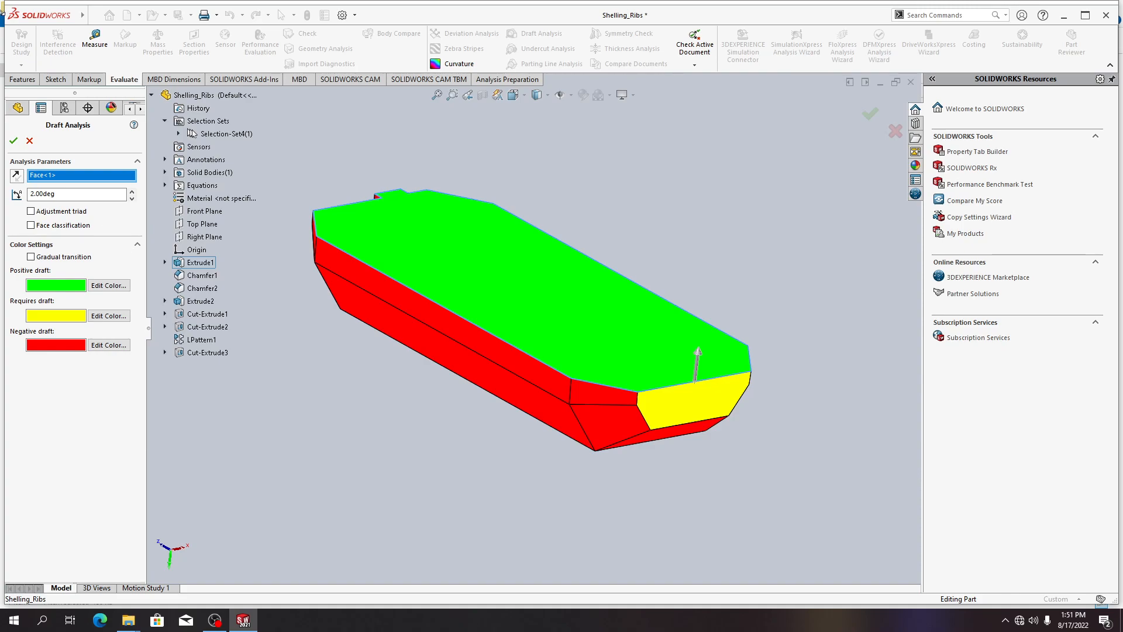
{"action": "left_click", "coordinate": [13, 140]}
{"action": "middle_click_drag", "start_coordinate": [371, 408], "coordinate": [812, 421]}
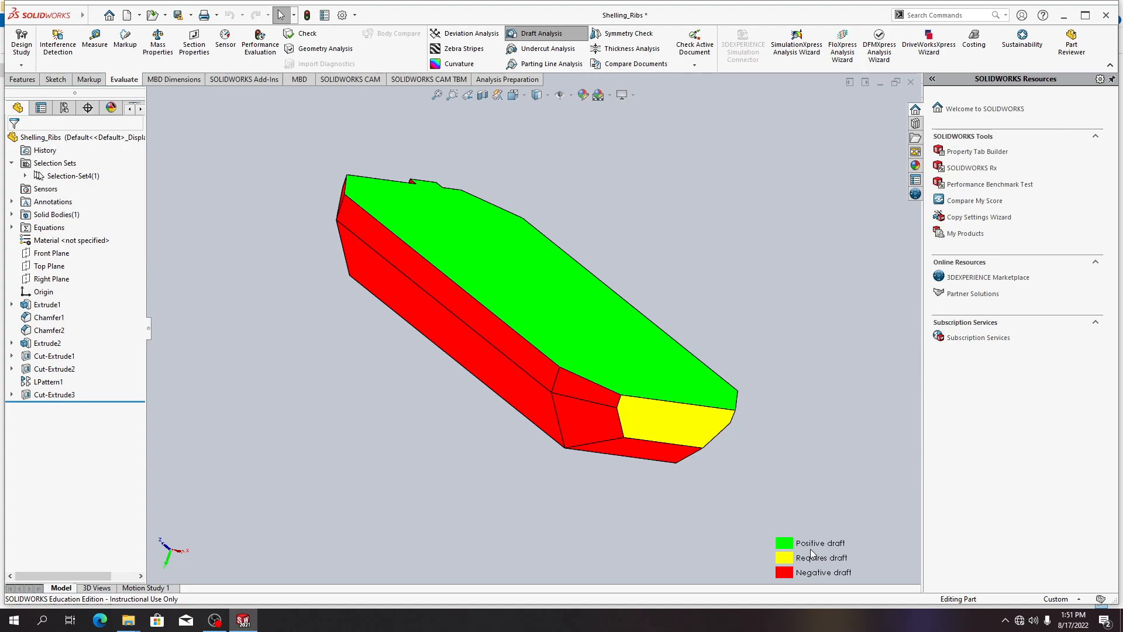
{"action": "key", "text": "alt+Tab"}
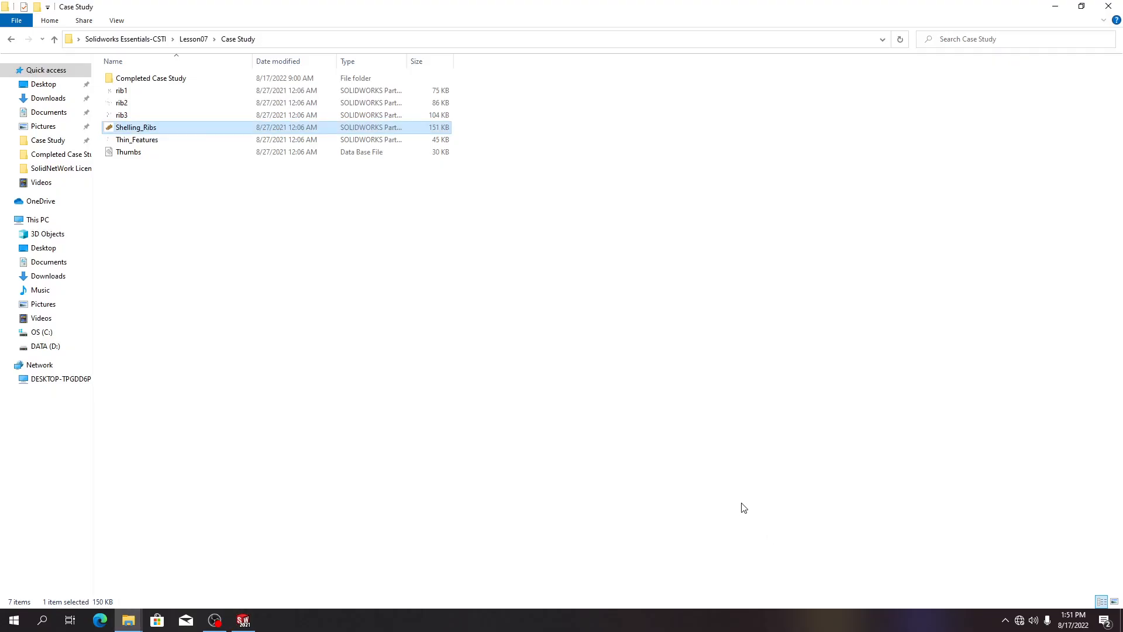
{"action": "key", "text": "alt+Tab"}
{"action": "key", "text": "Tab"}
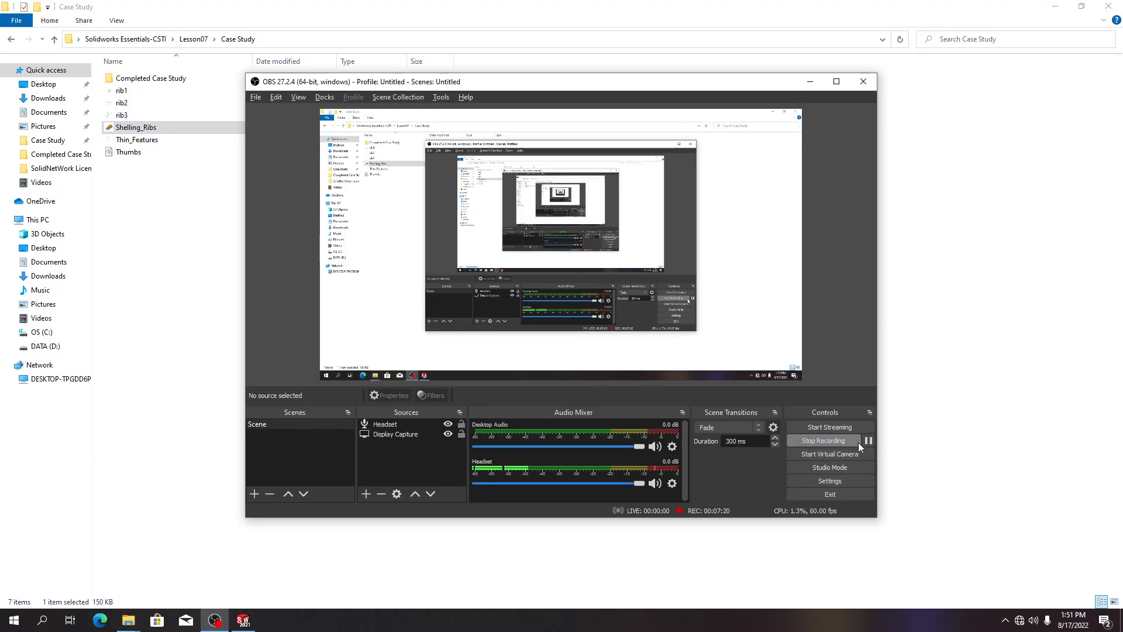
{"action": "left_click", "coordinate": [868, 440]}
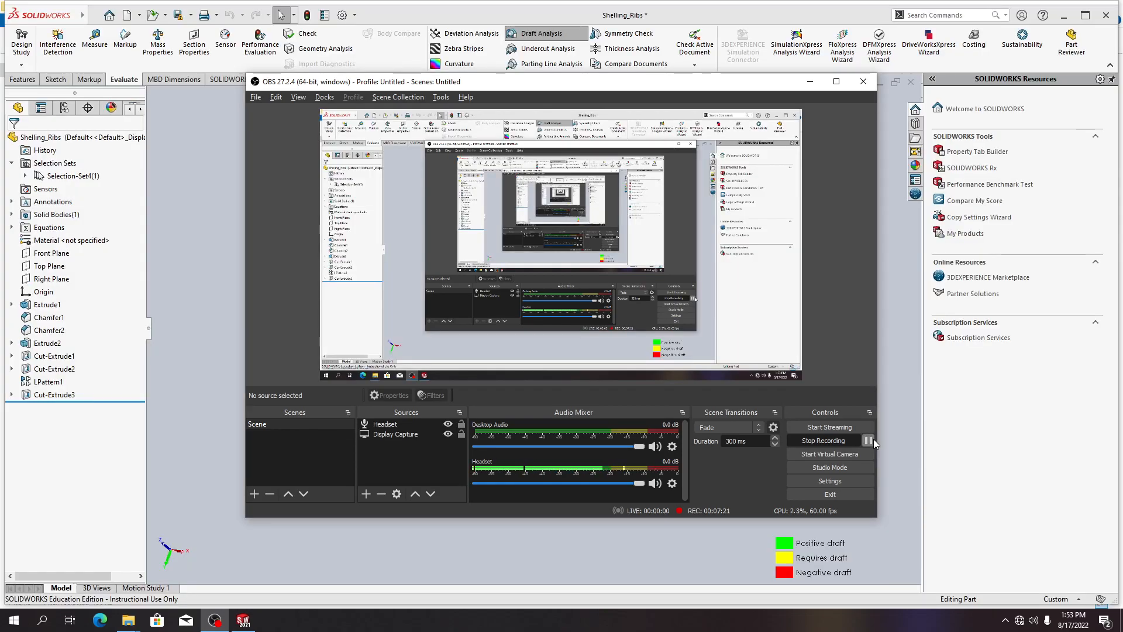
{"action": "key", "text": "alt+Tab"}
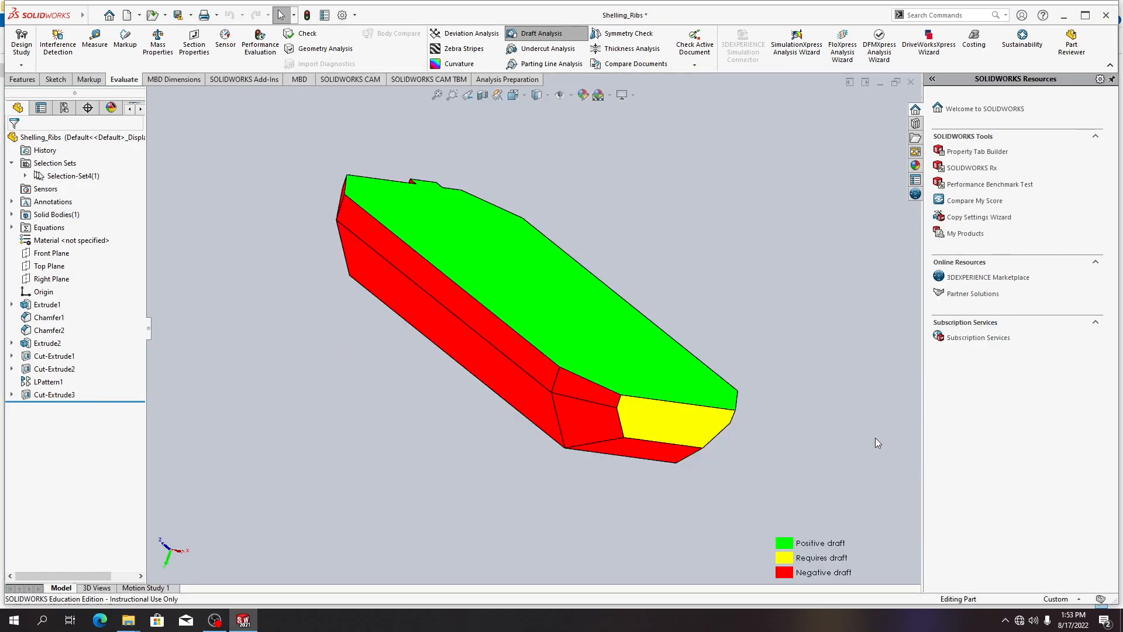
Examine the draft analysis colours on the sides, ends and top of the part
{"action": "mouse_move", "coordinate": [487, 334]}
{"action": "middle_click_drag", "start_coordinate": [416, 381], "coordinate": [300, 241]}
{"action": "mouse_move", "coordinate": [301, 243]}
{"action": "middle_click_drag", "start_coordinate": [442, 420], "coordinate": [379, 405]}
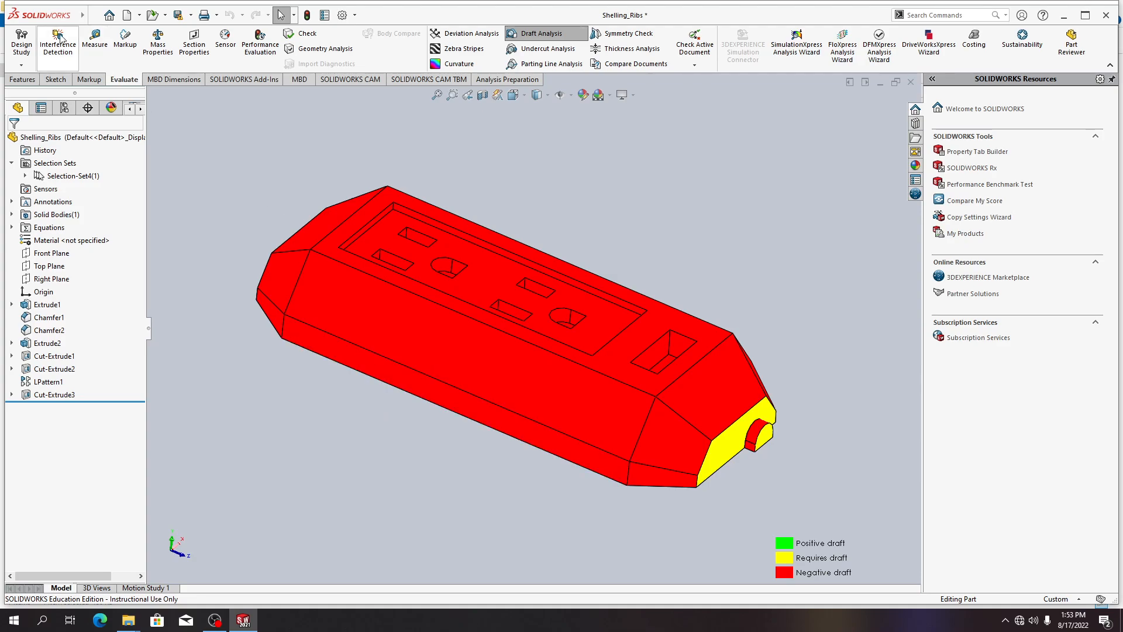
{"action": "left_click", "coordinate": [164, 16]}
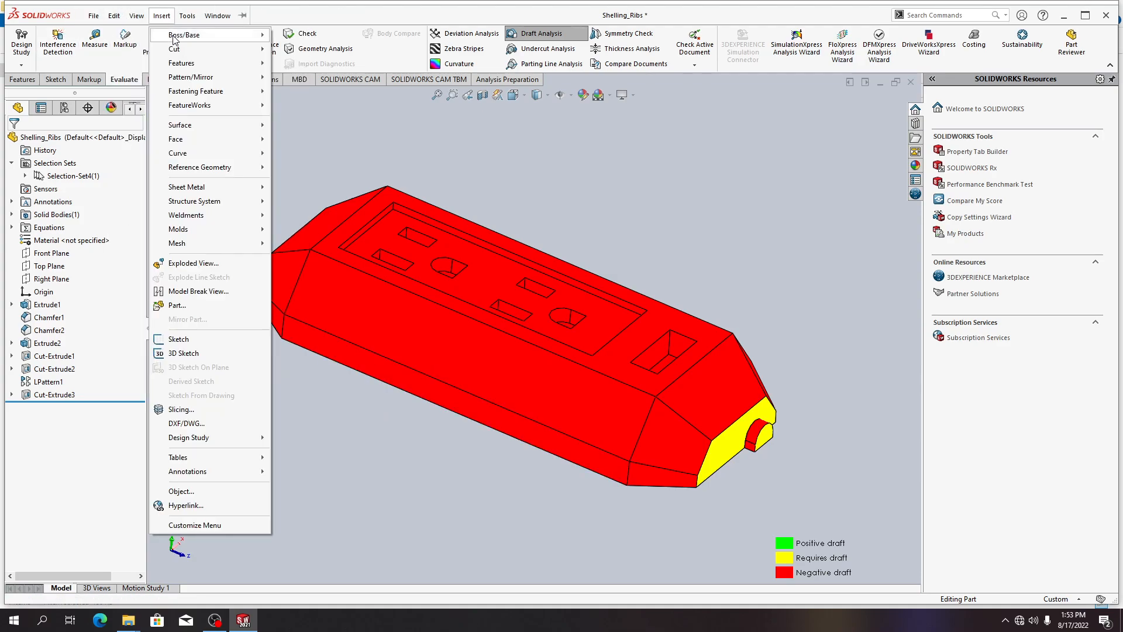
{"action": "mouse_move", "coordinate": [177, 36]}
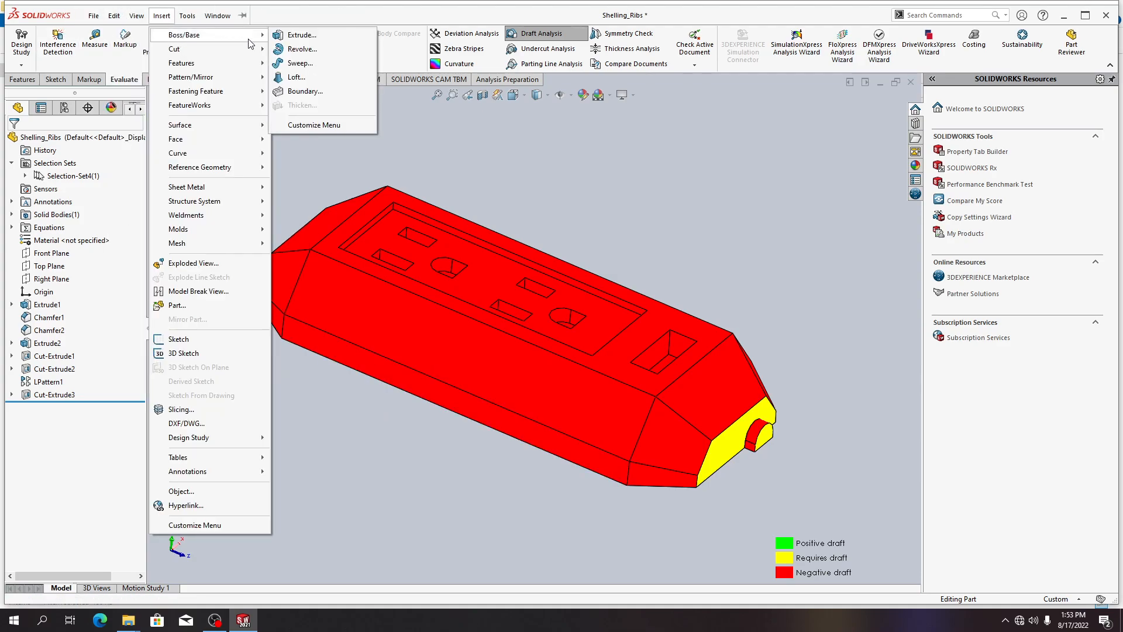
{"action": "left_click", "coordinate": [314, 36]}
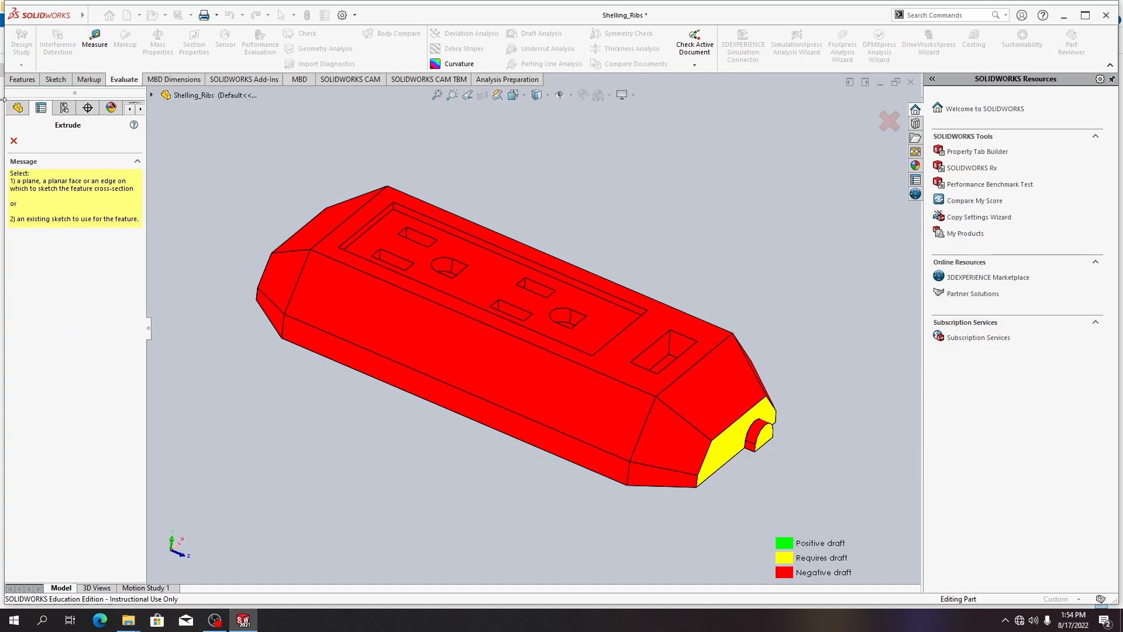
{"action": "key", "text": "Escape"}
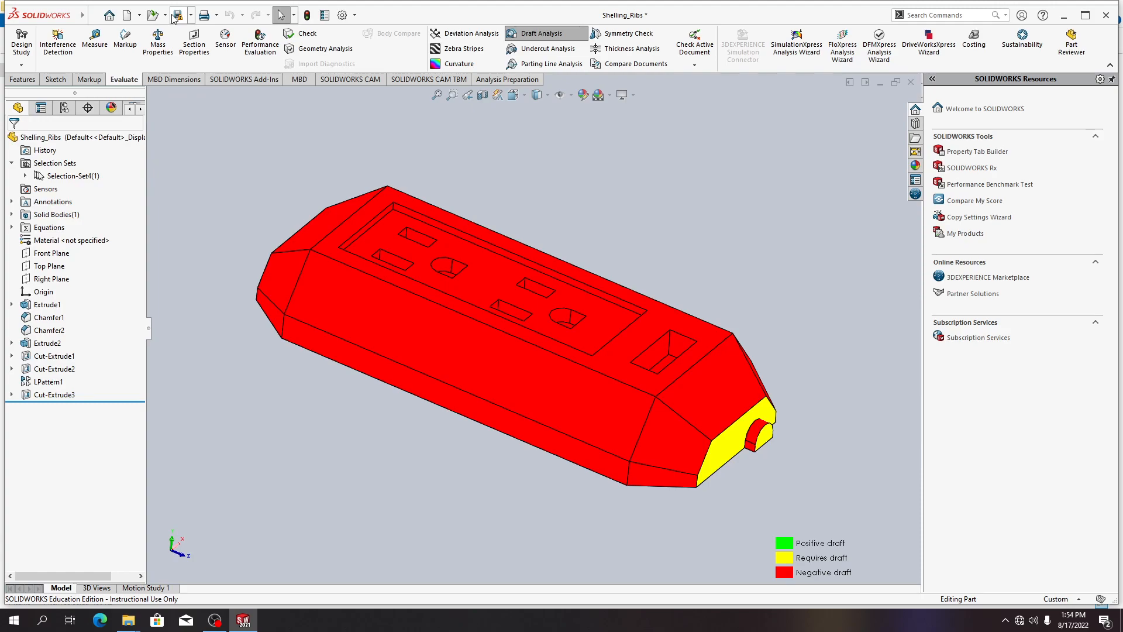
Start a manual neutral-plane draft and set the housing's flat bottom face as the neutral plane
{"action": "left_click", "coordinate": [92, 16]}
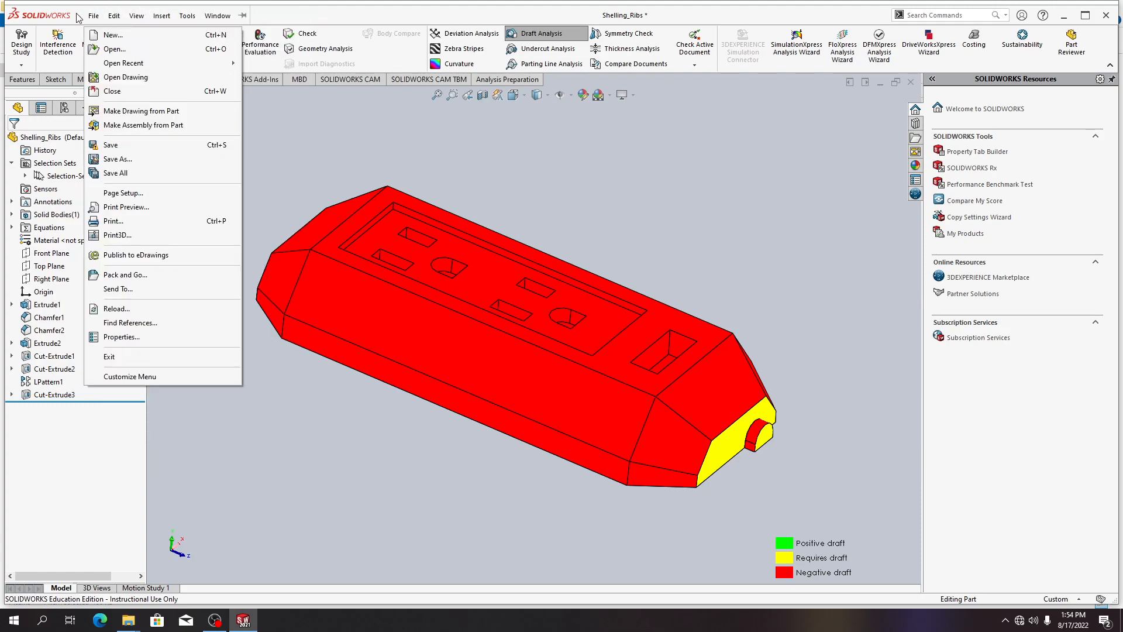
{"action": "mouse_move", "coordinate": [136, 24]}
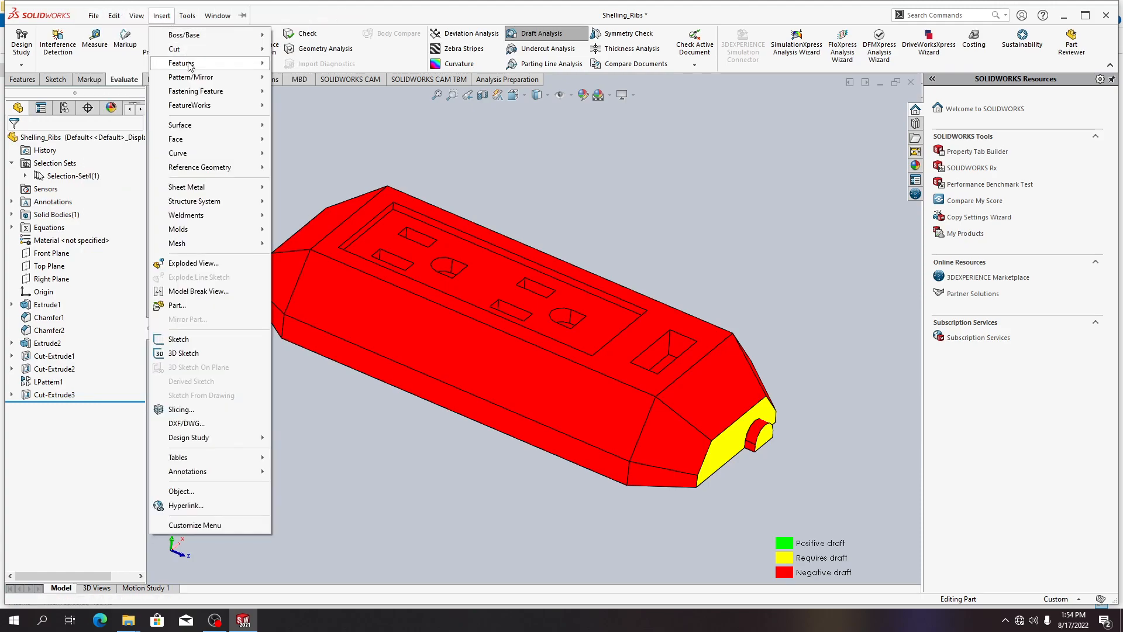
{"action": "mouse_move", "coordinate": [202, 64]}
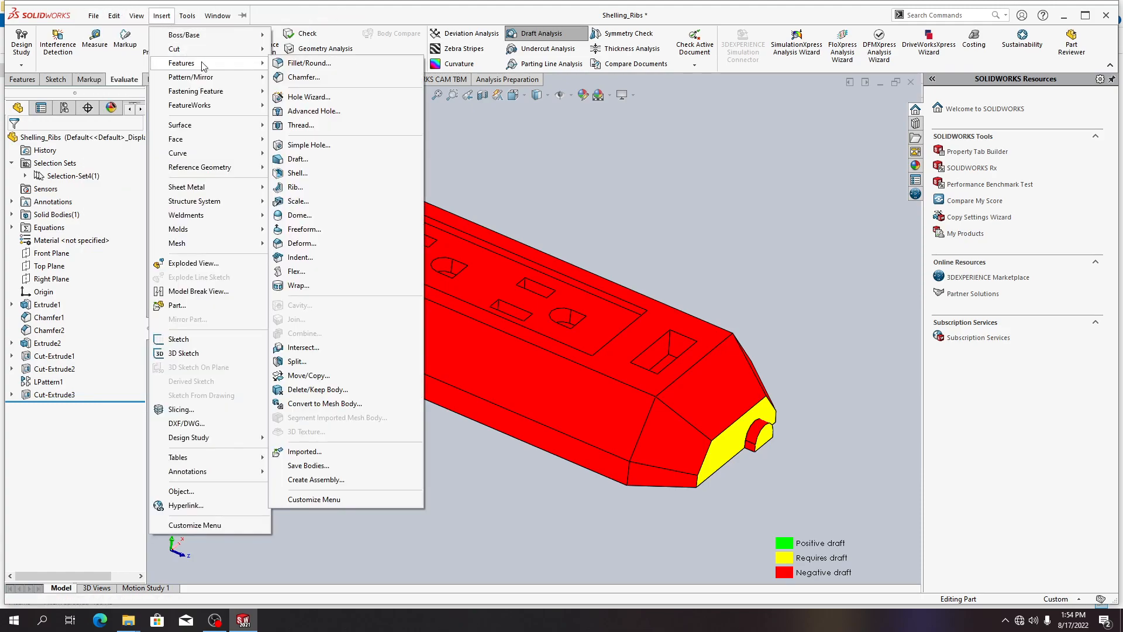
{"action": "left_click", "coordinate": [307, 160]}
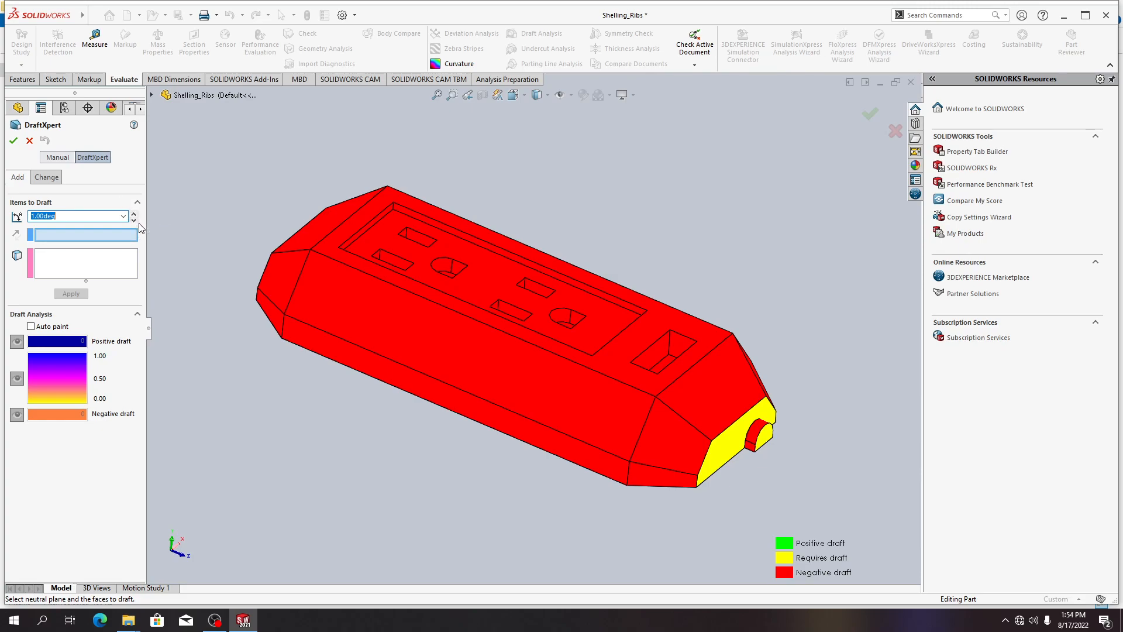
{"action": "left_click", "coordinate": [58, 179]}
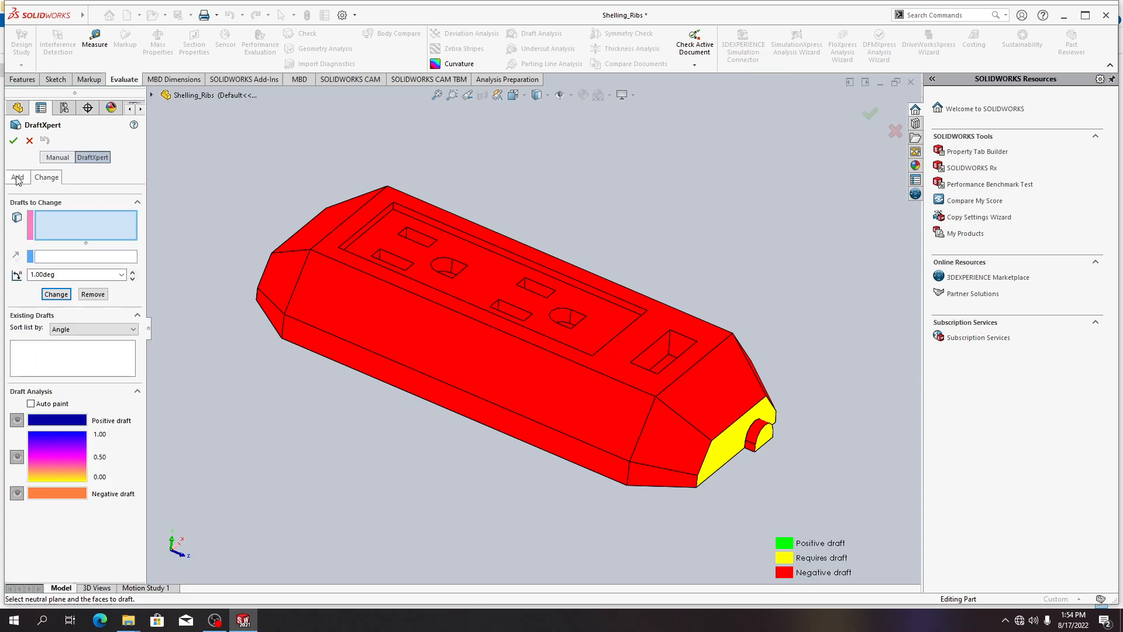
{"action": "left_click", "coordinate": [17, 178]}
{"action": "left_click", "coordinate": [57, 158]}
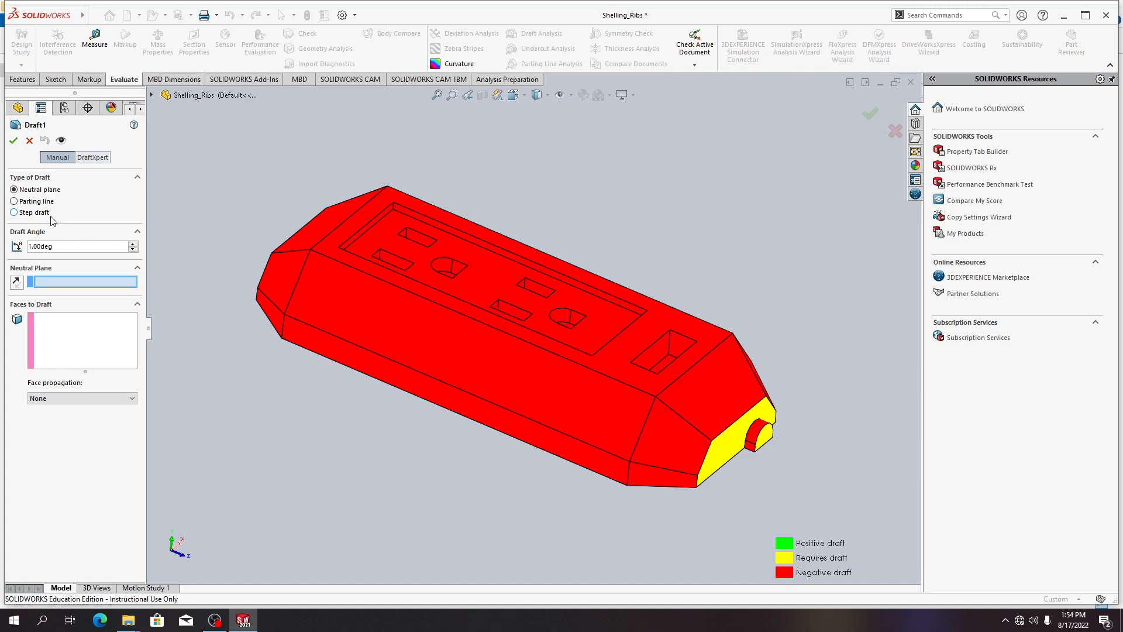
{"action": "middle_click_drag", "start_coordinate": [321, 462], "coordinate": [407, 339]}
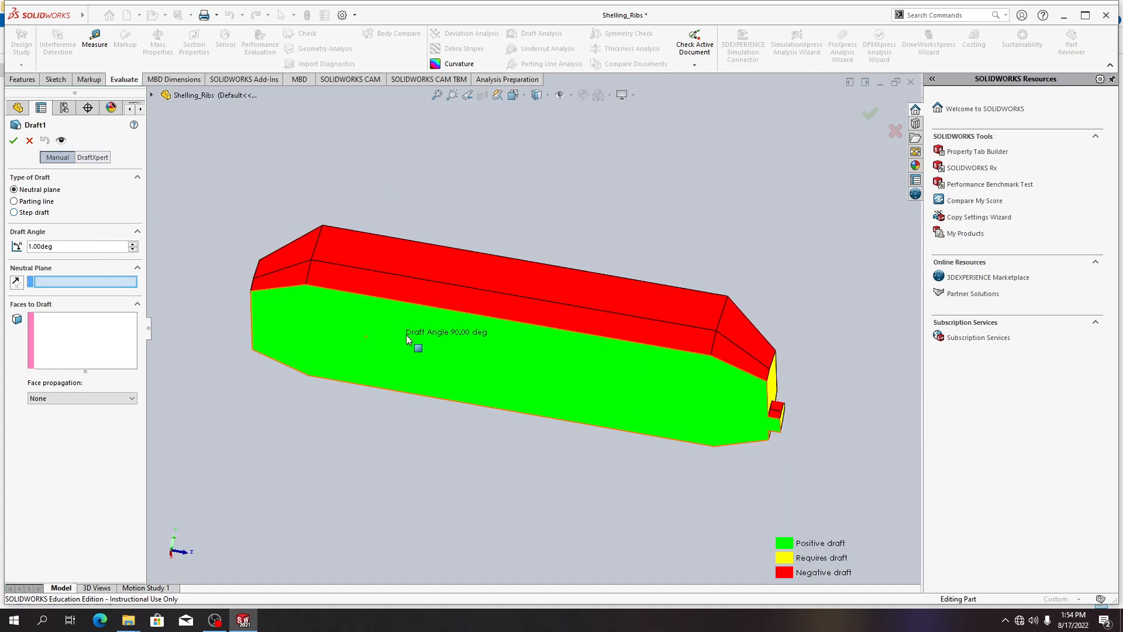
{"action": "left_click", "coordinate": [407, 336]}
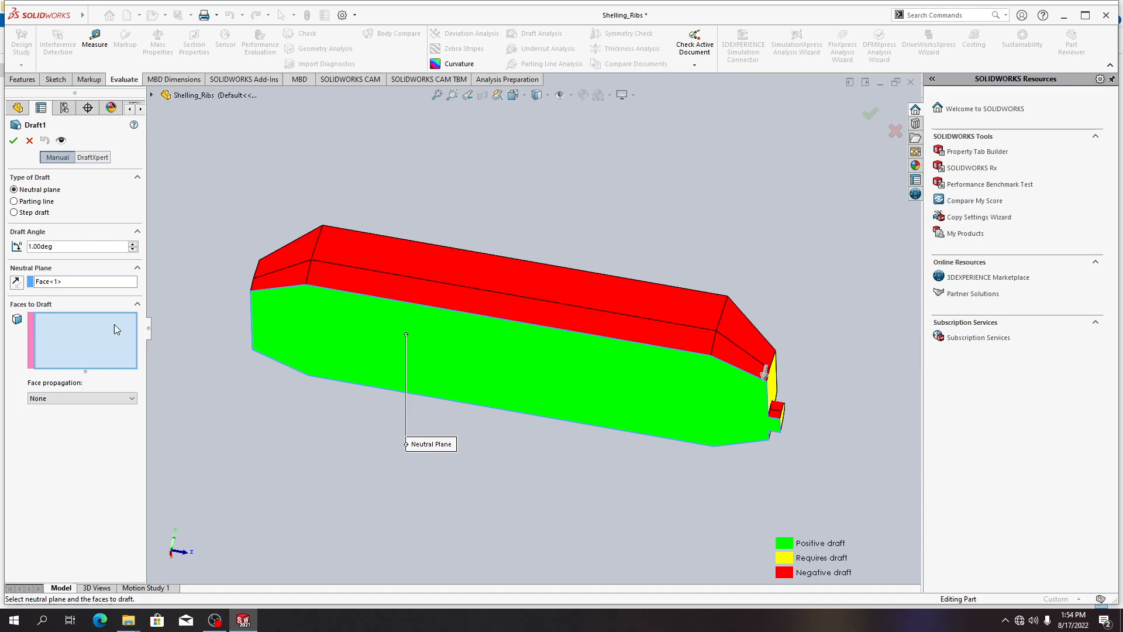
Draft the flat faces at both ends of the housing and the end face of the small semicircular boss by 2 degrees
{"action": "left_click", "coordinate": [133, 244]}
{"action": "middle_click_drag", "start_coordinate": [188, 333], "coordinate": [247, 407]}
{"action": "left_click", "coordinate": [307, 350]}
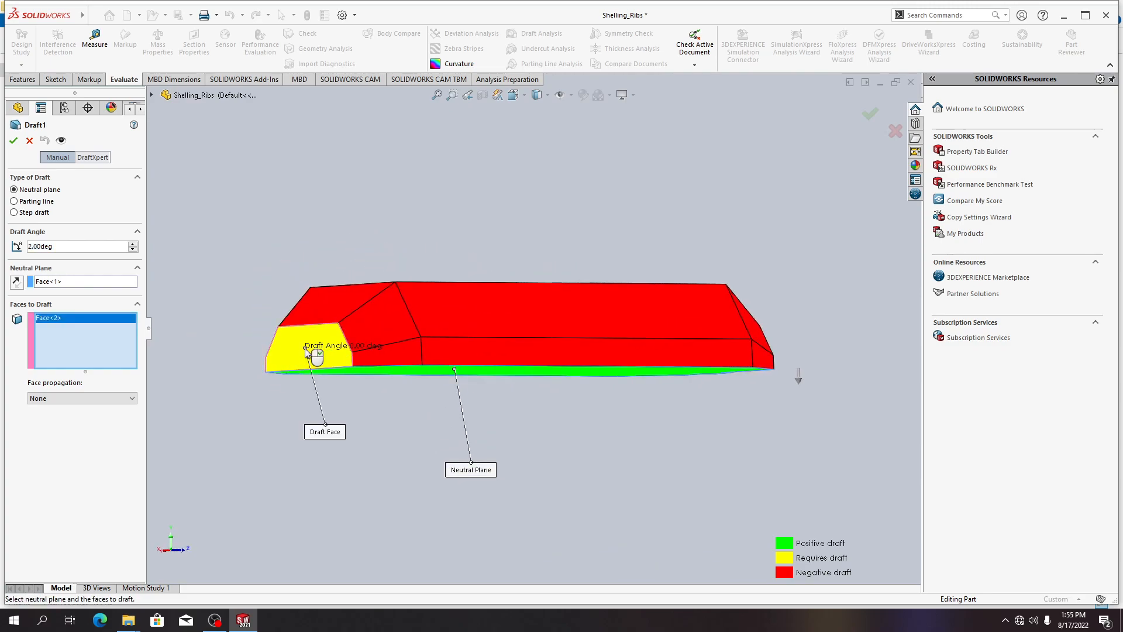
{"action": "middle_click_drag", "start_coordinate": [592, 442], "coordinate": [494, 436]}
{"action": "left_click", "coordinate": [693, 351]}
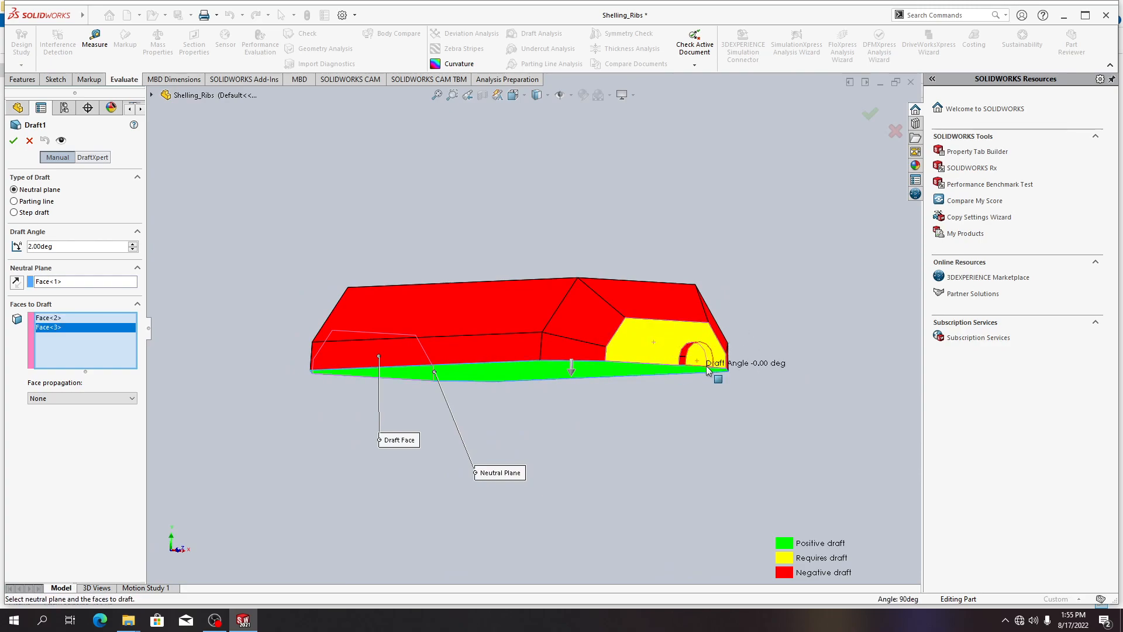
{"action": "left_click", "coordinate": [709, 361]}
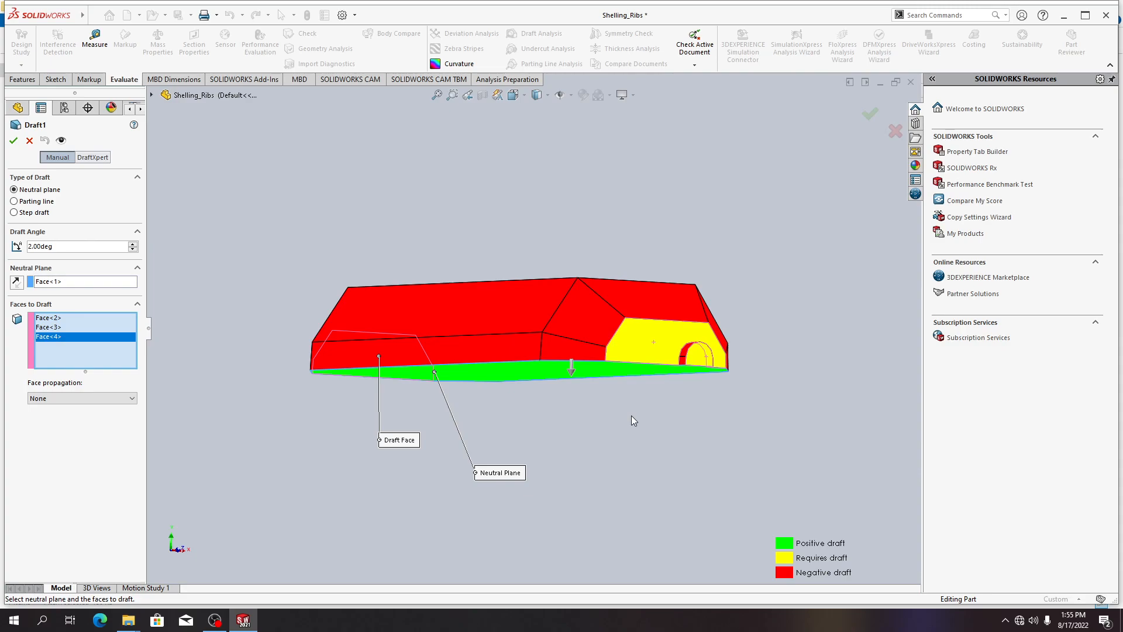
{"action": "left_click", "coordinate": [13, 144]}
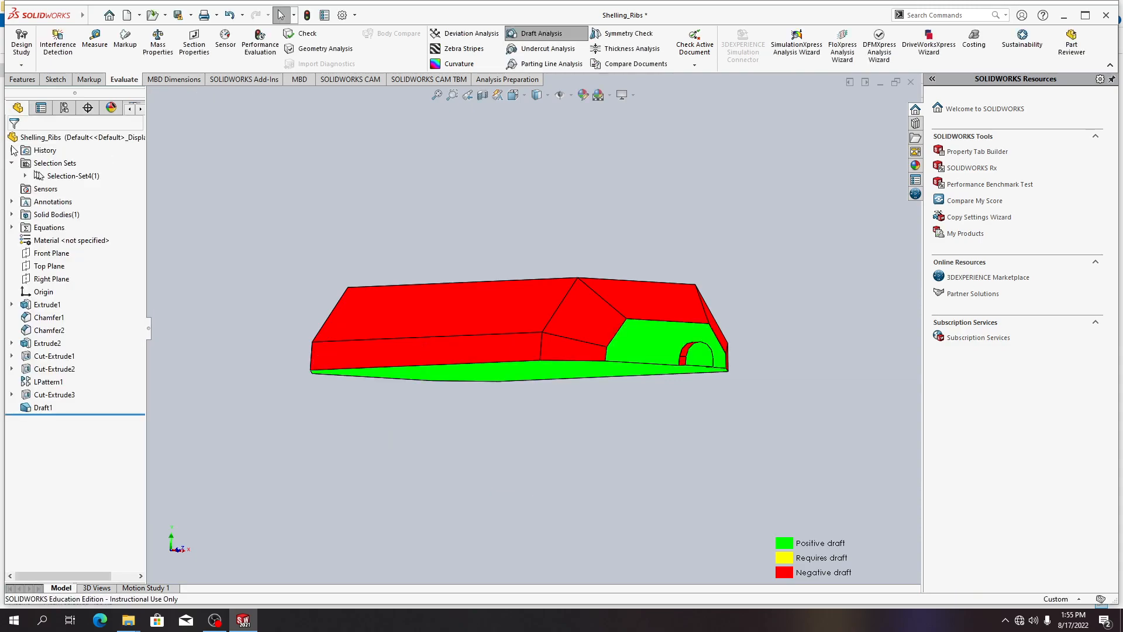
{"action": "middle_click_drag", "start_coordinate": [347, 327], "coordinate": [346, 298]}
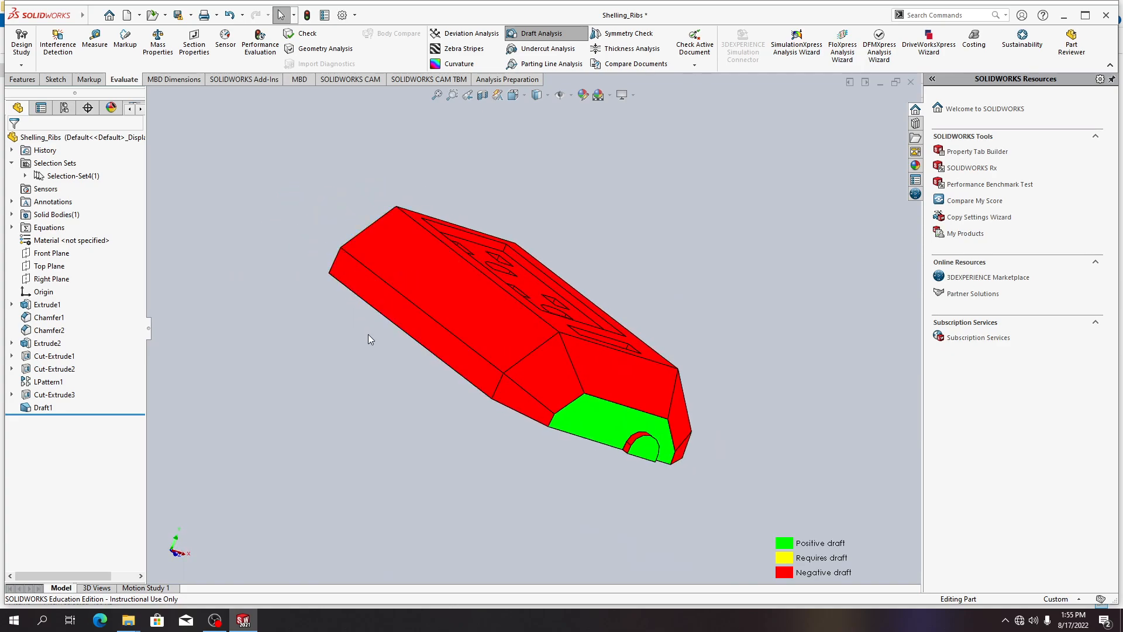
{"action": "middle_click_drag", "start_coordinate": [384, 372], "coordinate": [348, 371]}
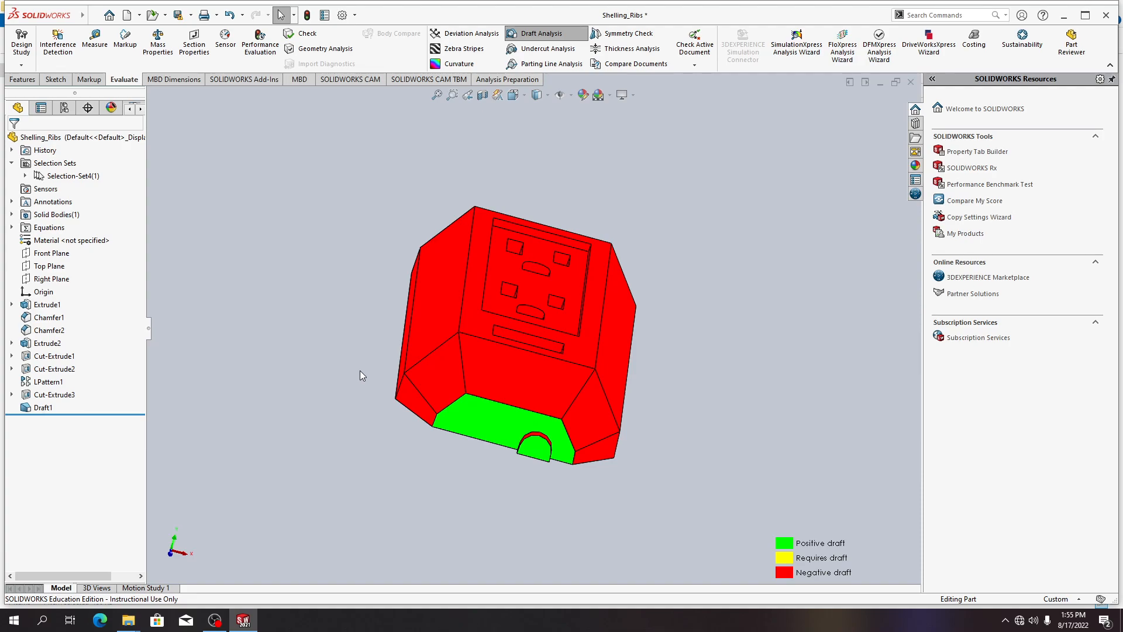
Switch to File Explorer, look through the Completed Case Study and Lesson07 folders, and return to the part in SOLIDWORKS
{"action": "key", "text": "alt+Tab"}
{"action": "key", "text": "alt+Tab"}
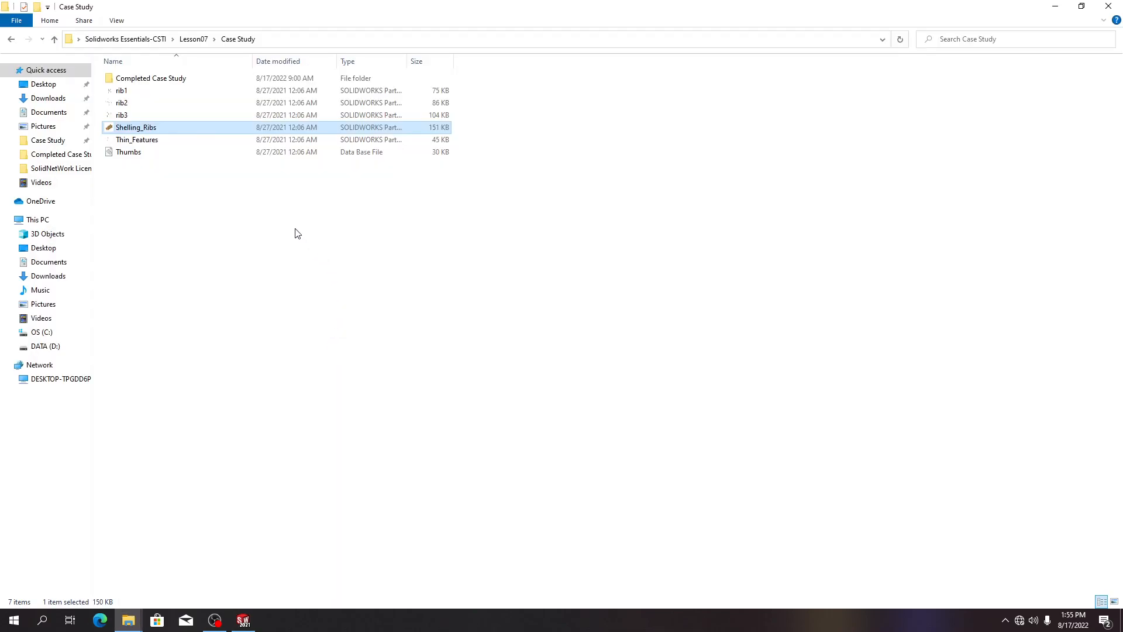
{"action": "double_click", "coordinate": [170, 79]}
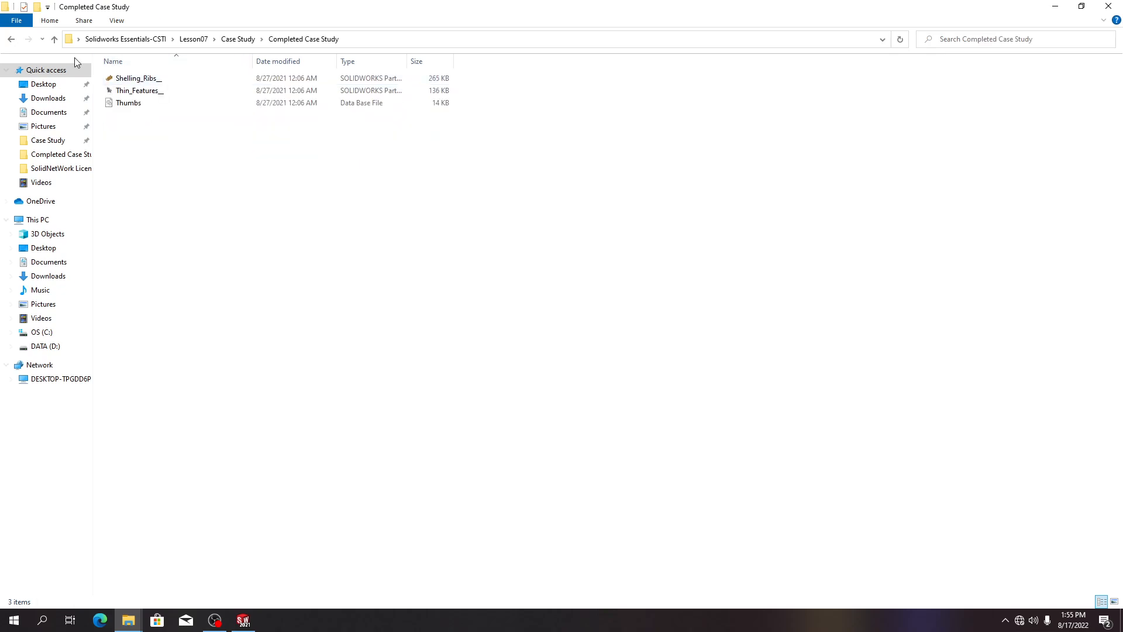
{"action": "left_click", "coordinate": [54, 39]}
{"action": "left_click", "coordinate": [54, 38]}
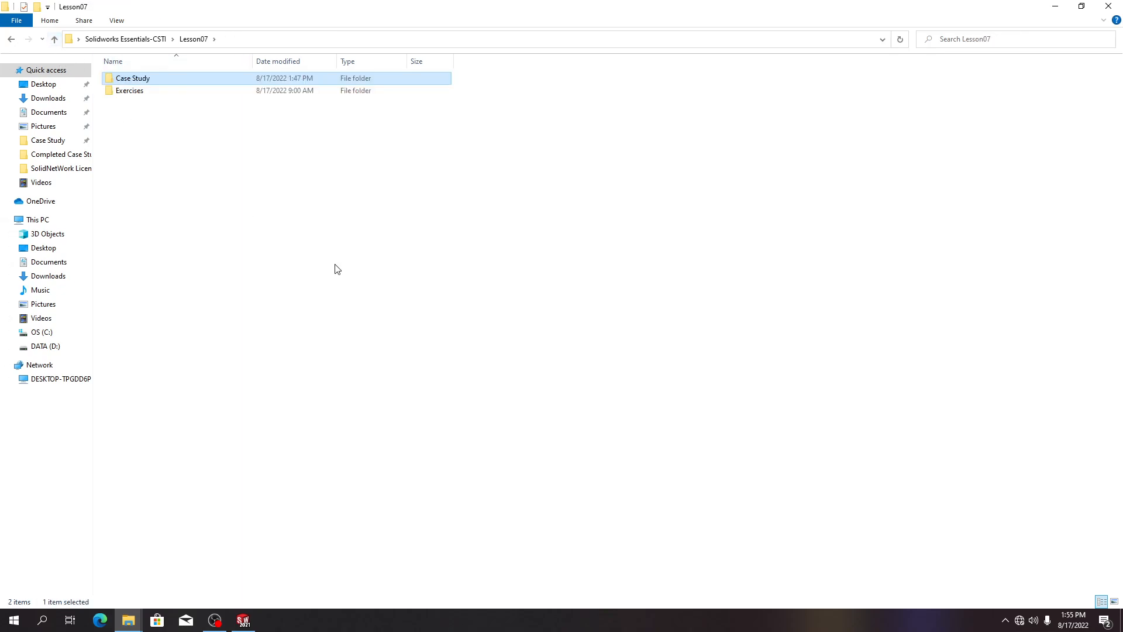
{"action": "key", "text": "alt+Tab"}
{"action": "key", "text": "alt+Tab"}
{"action": "key", "text": "alt+Tab"}
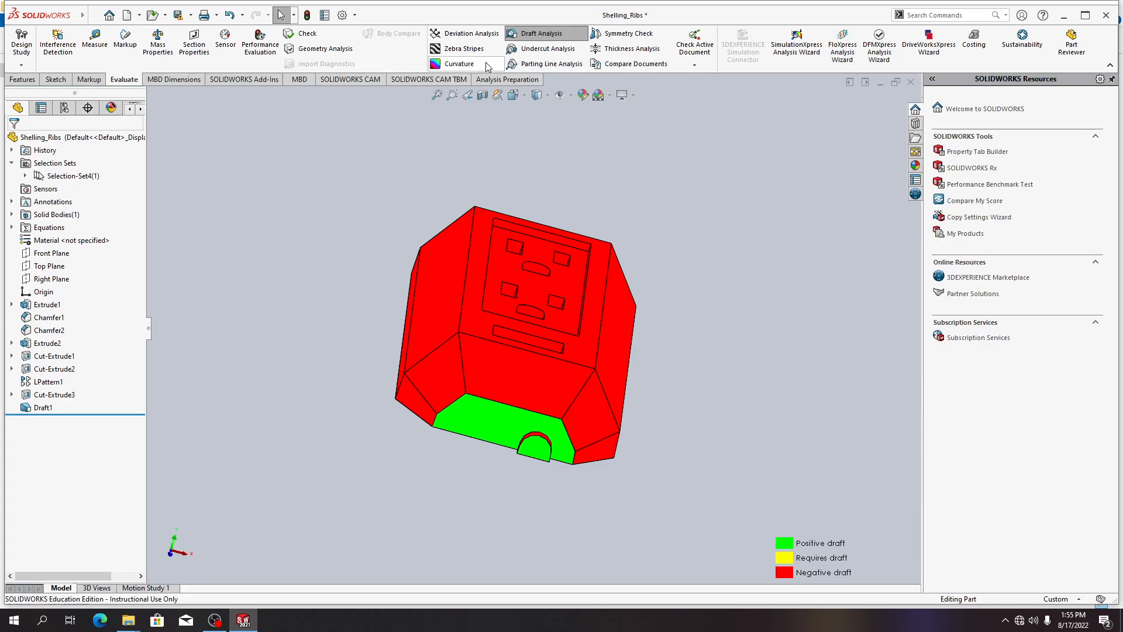
Rerun the 2 degree draft analysis on the drafted part, using the saved bottom-face selection set as the direction of pull
{"action": "left_click", "coordinate": [550, 38]}
{"action": "left_click", "coordinate": [551, 38]}
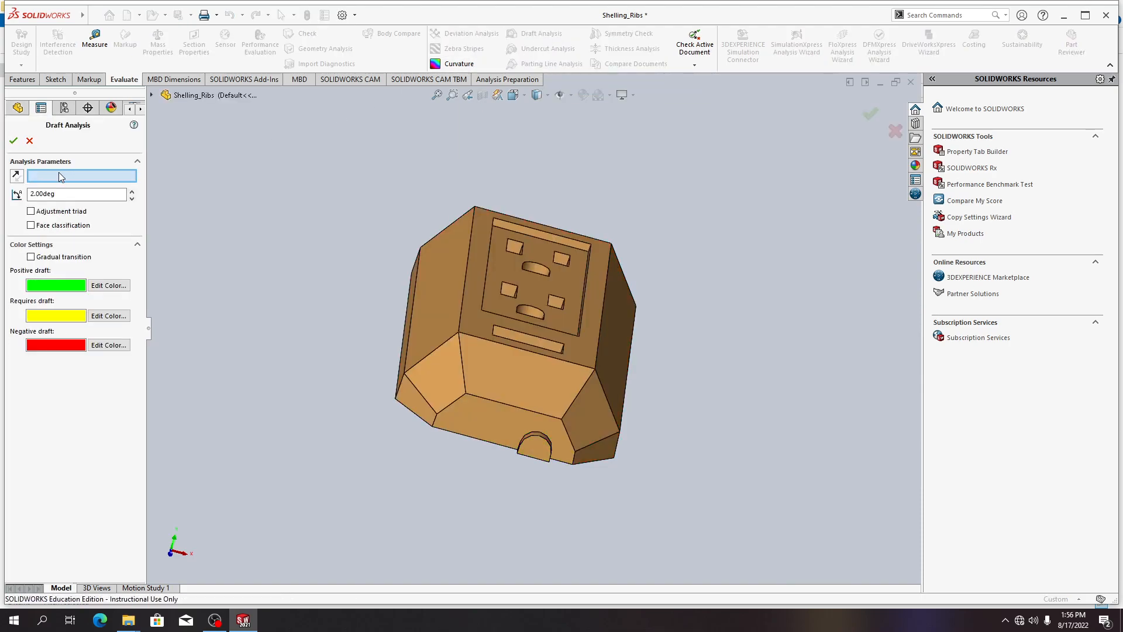
{"action": "middle_click_drag", "start_coordinate": [372, 404], "coordinate": [332, 262]}
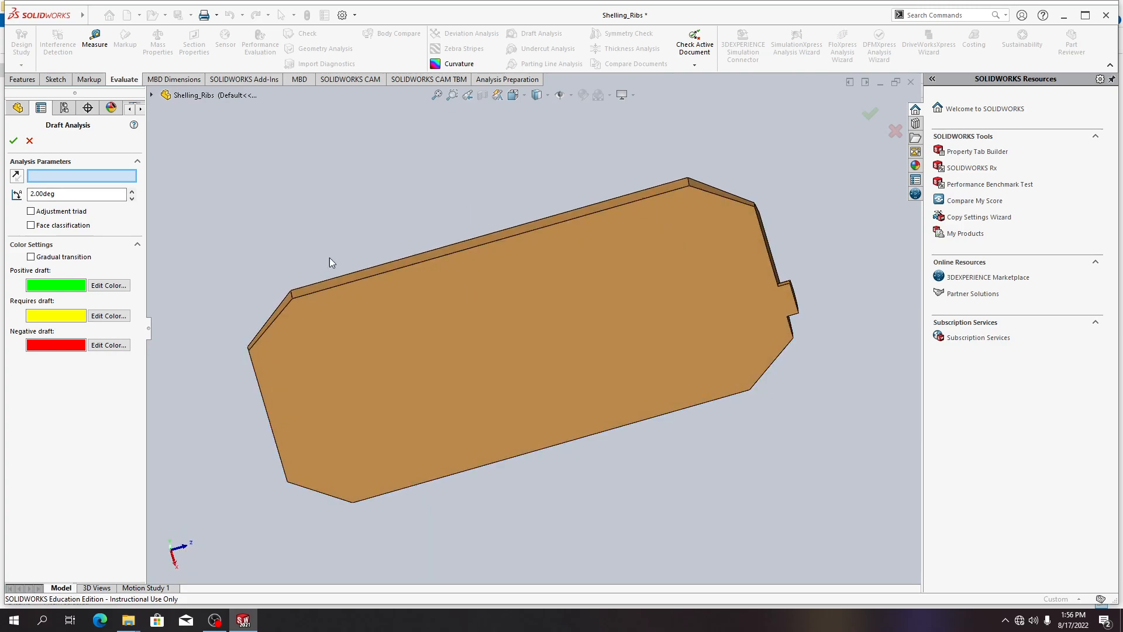
{"action": "left_click", "coordinate": [151, 95]}
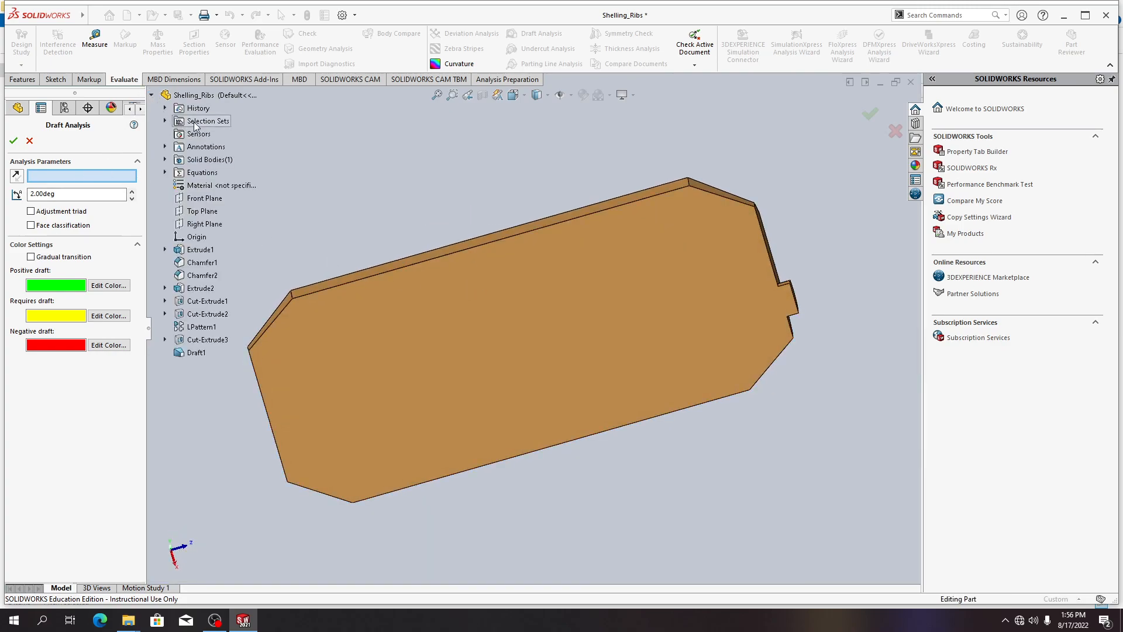
{"action": "left_click", "coordinate": [166, 121]}
{"action": "left_click", "coordinate": [212, 134]}
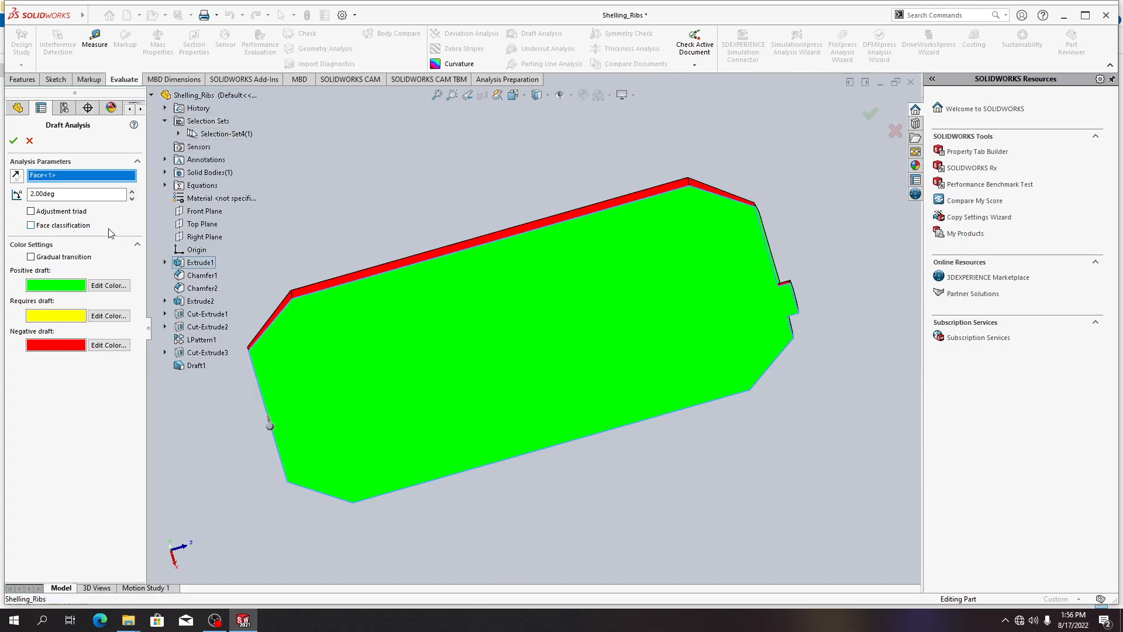
{"action": "left_click", "coordinate": [14, 141]}
{"action": "middle_click_drag", "start_coordinate": [361, 289], "coordinate": [550, 335]}
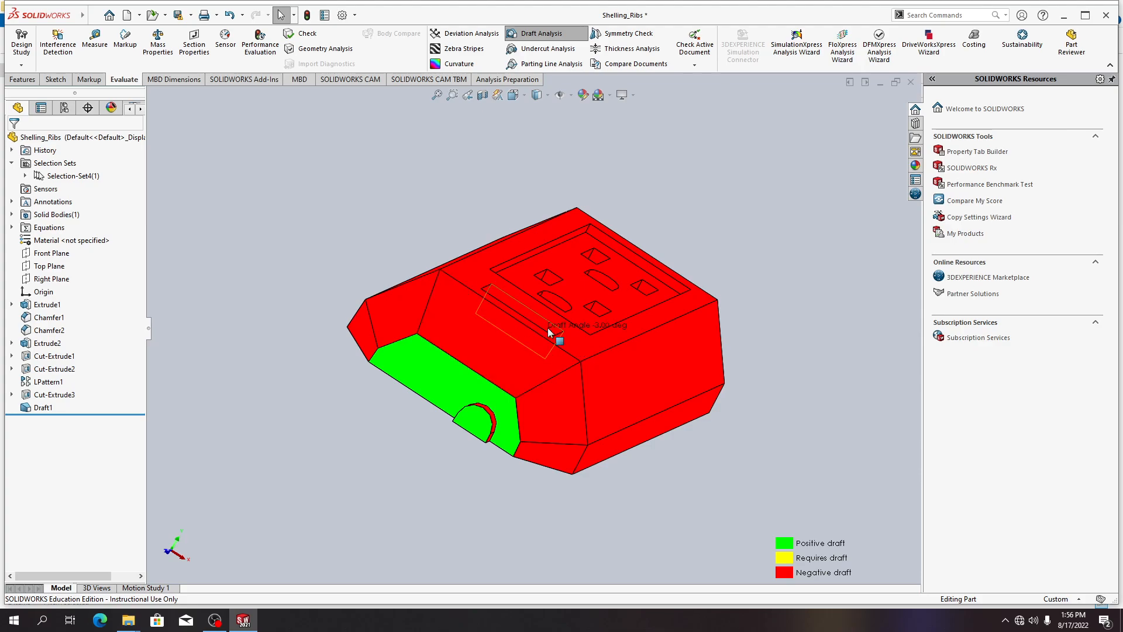
{"action": "middle_click_drag", "start_coordinate": [811, 320], "coordinate": [727, 306]}
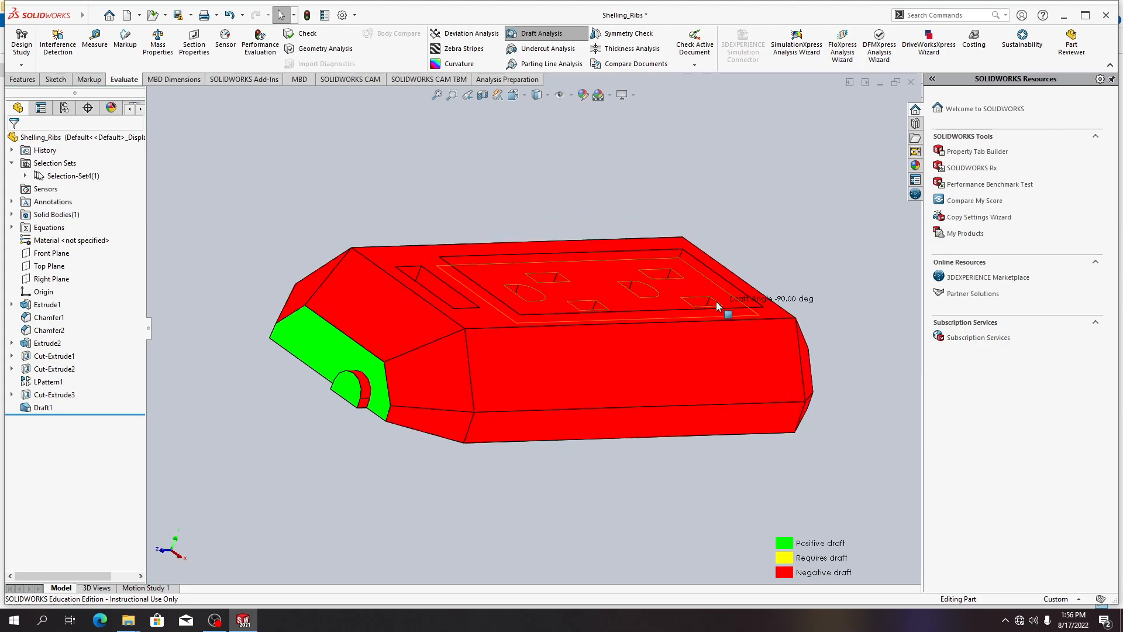
{"action": "key", "text": "alt+Tab"}
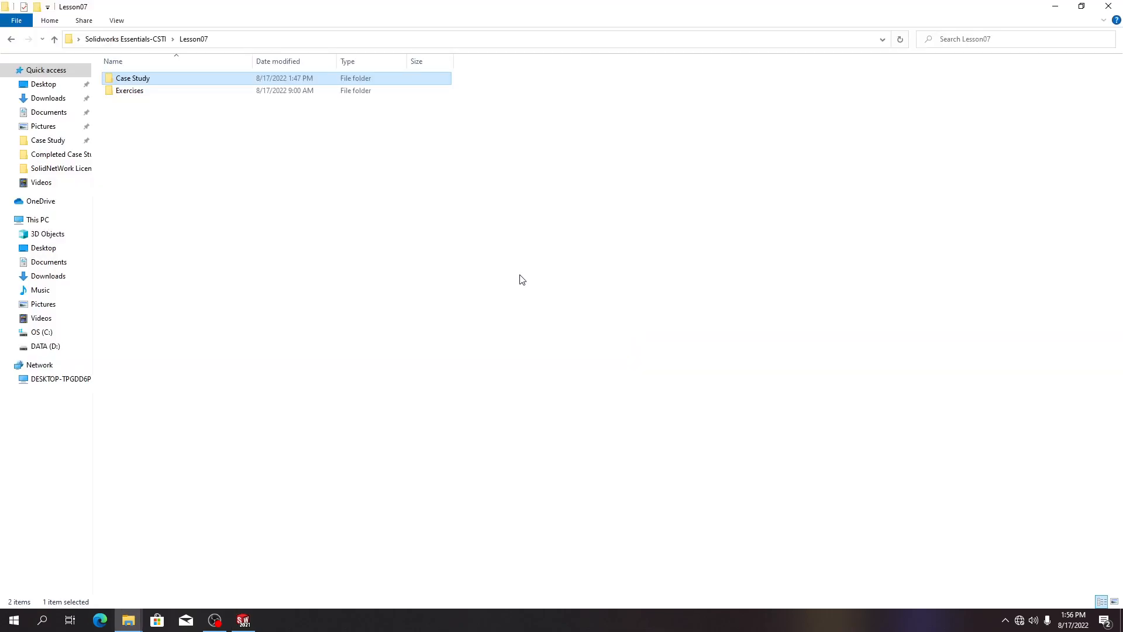
{"action": "key", "text": "alt+Tab"}
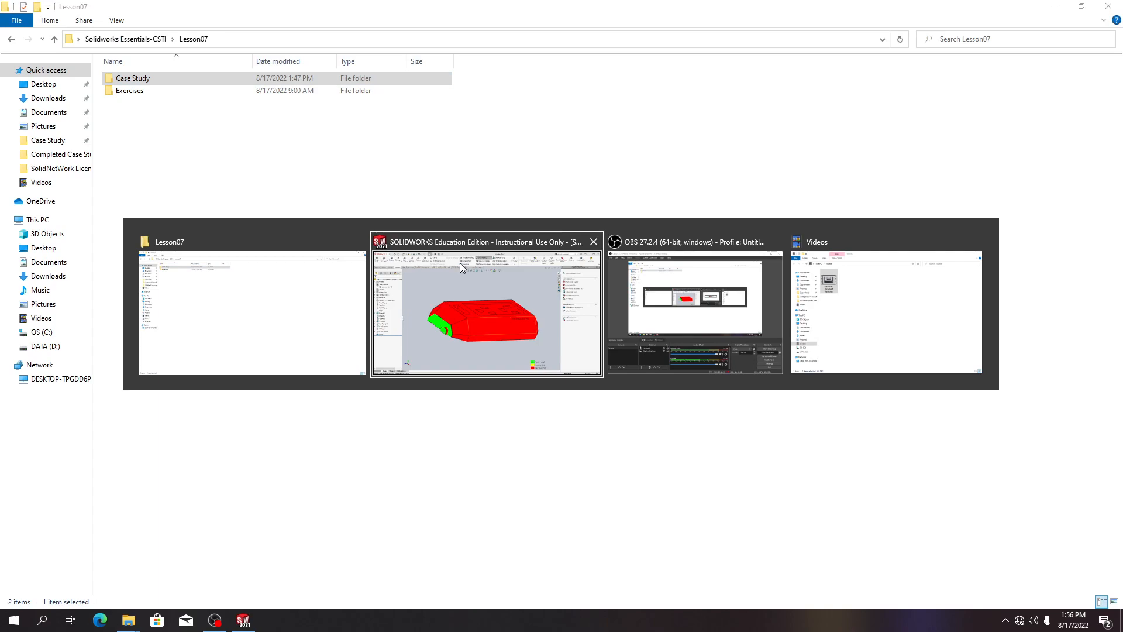
{"action": "key", "text": "alt+Tab"}
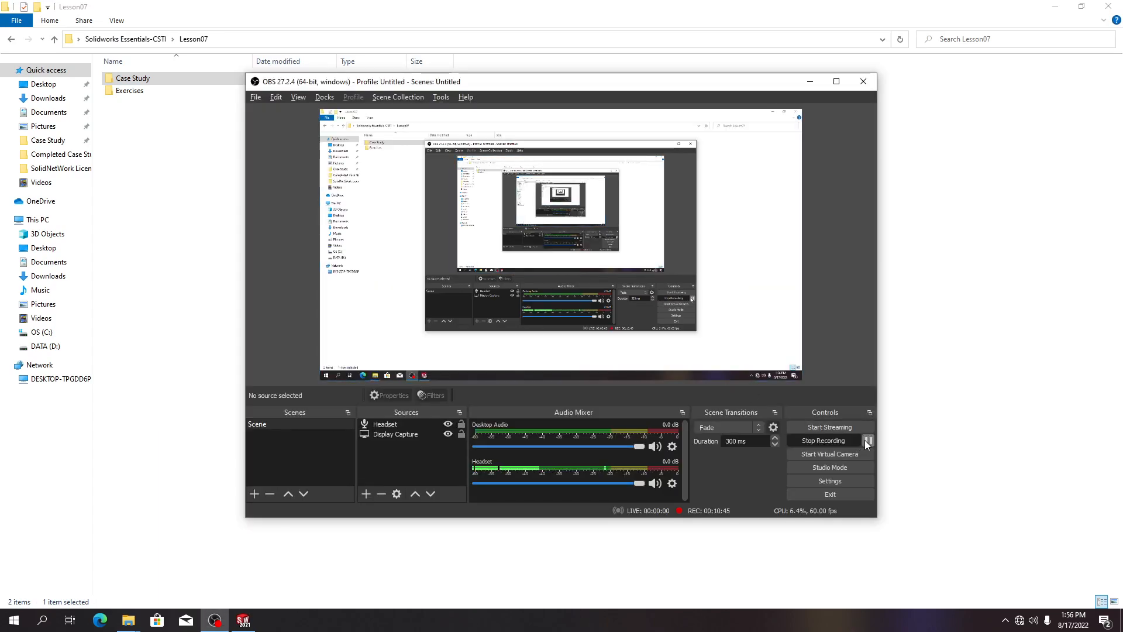
{"action": "left_click", "coordinate": [868, 440]}
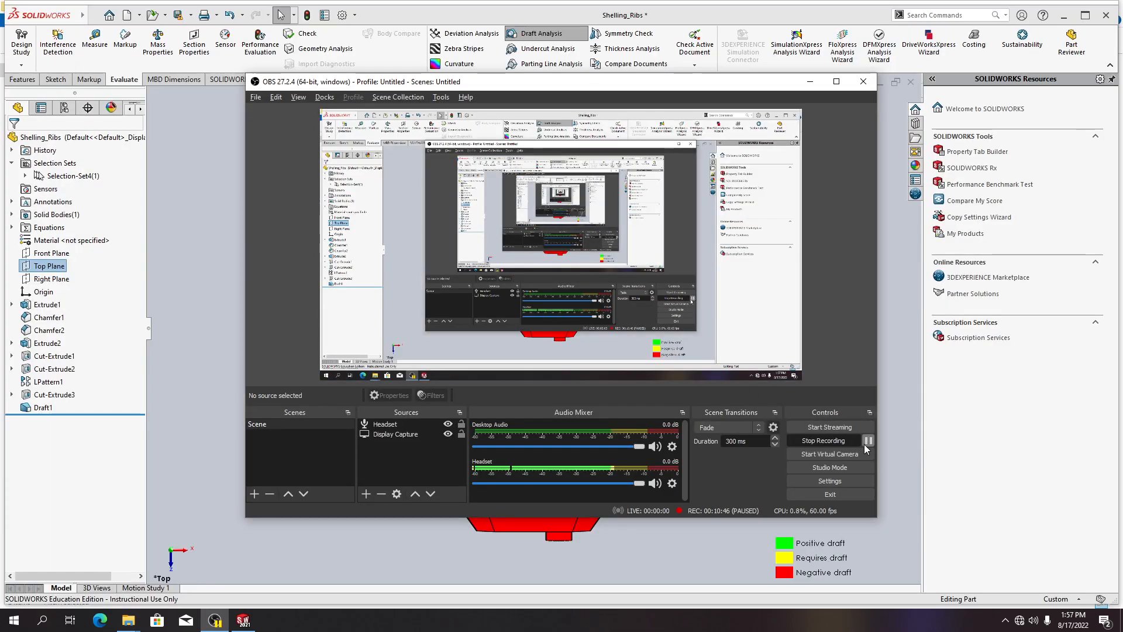
{"action": "left_click", "coordinate": [868, 439]}
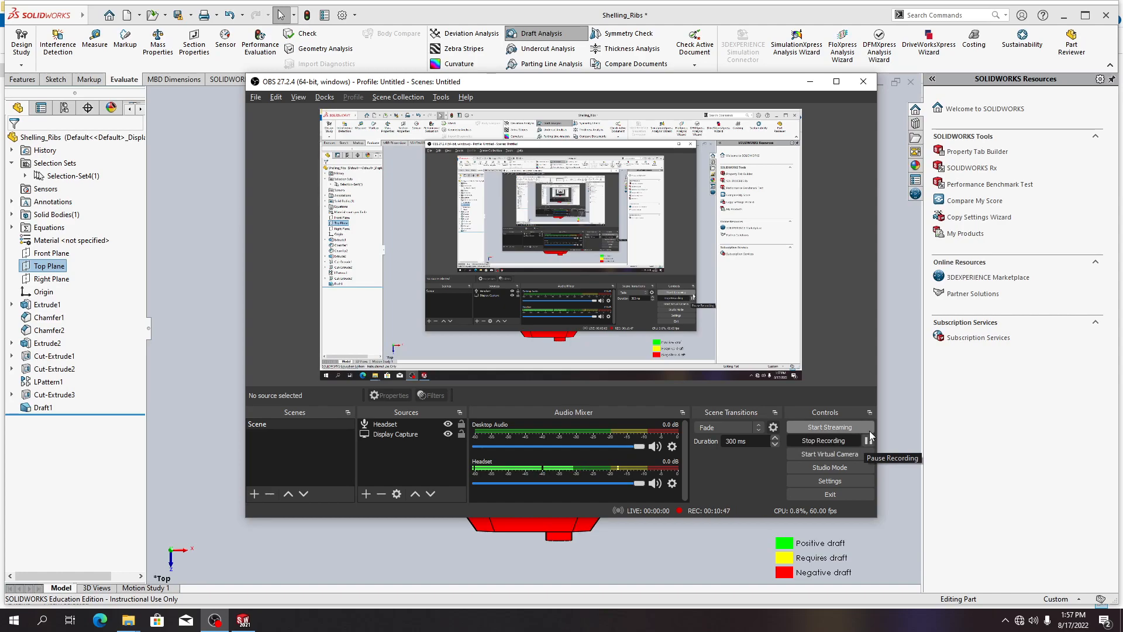
{"action": "key", "text": "alt+Tab"}
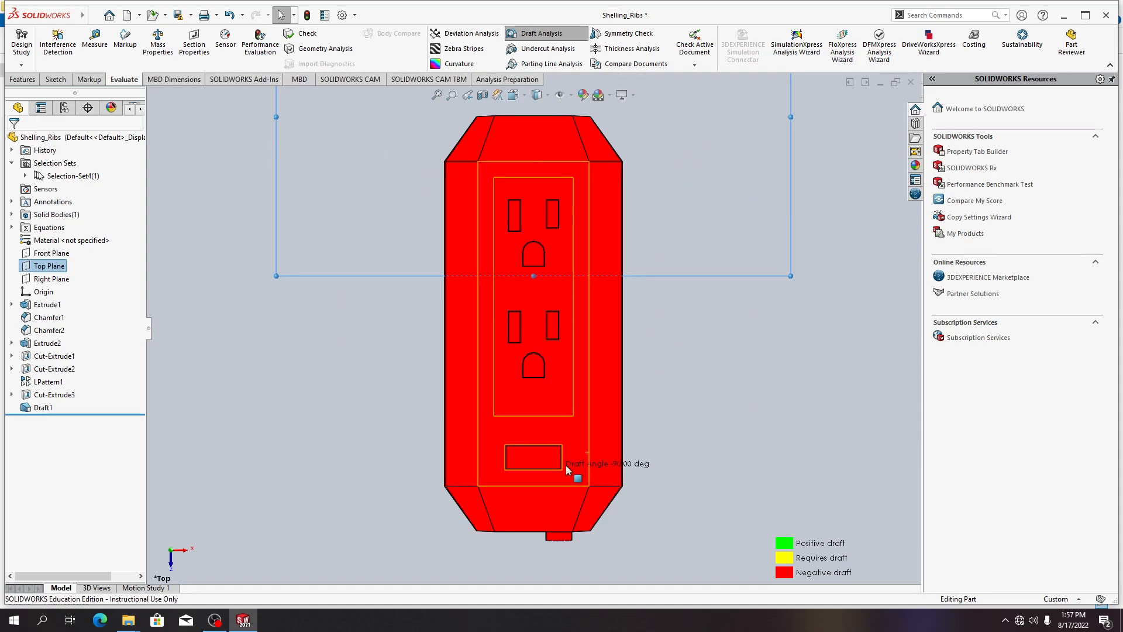
Examine the drafted end with the semicircular boss from above, and check the draft colours on the underside
{"action": "scroll", "coordinate": [506, 555], "scroll_direction": "up", "scroll_amount": 3}
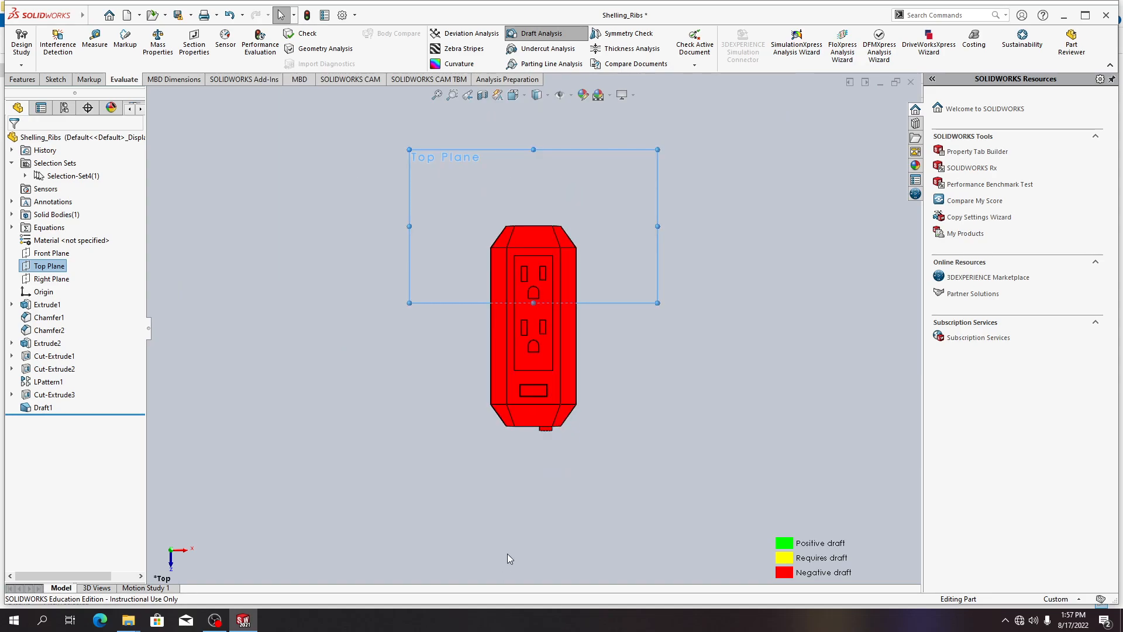
{"action": "scroll", "coordinate": [512, 427], "scroll_direction": "down", "scroll_amount": 2}
{"action": "scroll", "coordinate": [513, 427], "scroll_direction": "down", "scroll_amount": 3}
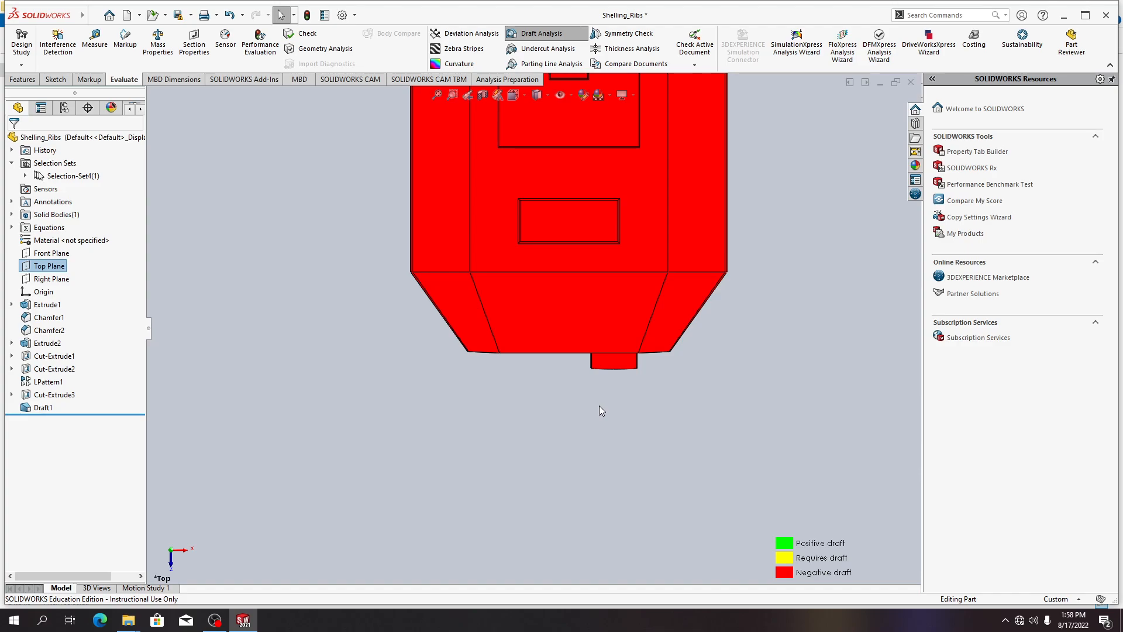
{"action": "scroll", "coordinate": [606, 390], "scroll_direction": "down", "scroll_amount": 4}
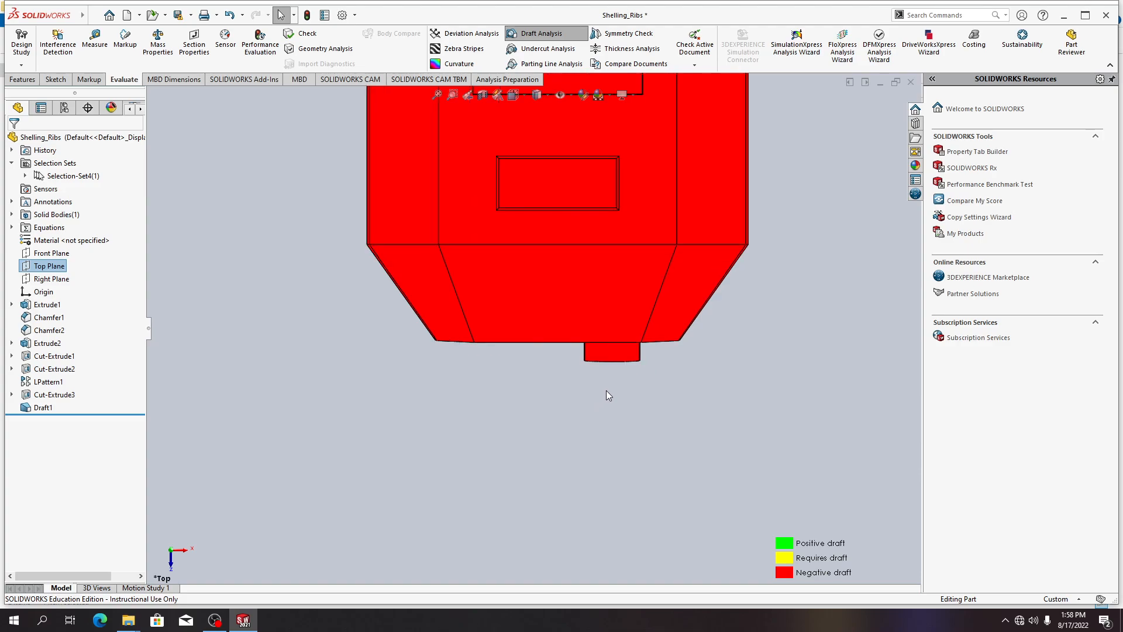
{"action": "scroll", "coordinate": [605, 391], "scroll_direction": "up", "scroll_amount": 5}
{"action": "scroll", "coordinate": [596, 380], "scroll_direction": "up", "scroll_amount": 6}
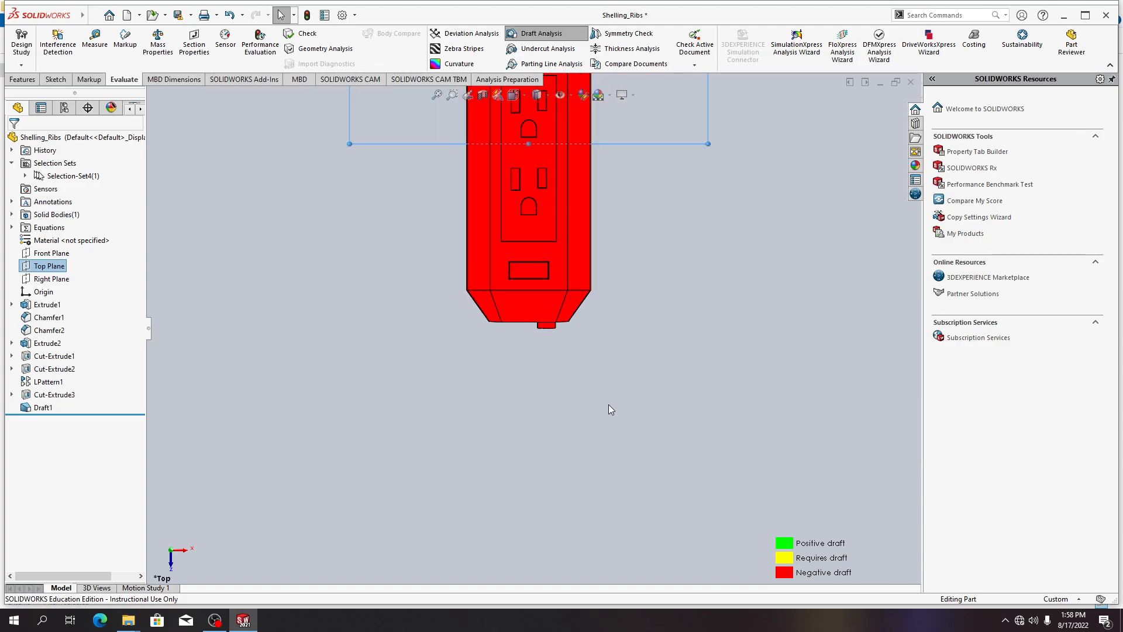
{"action": "scroll", "coordinate": [573, 343], "scroll_direction": "down", "scroll_amount": 2}
{"action": "middle_click_drag", "start_coordinate": [563, 472], "coordinate": [609, 316]}
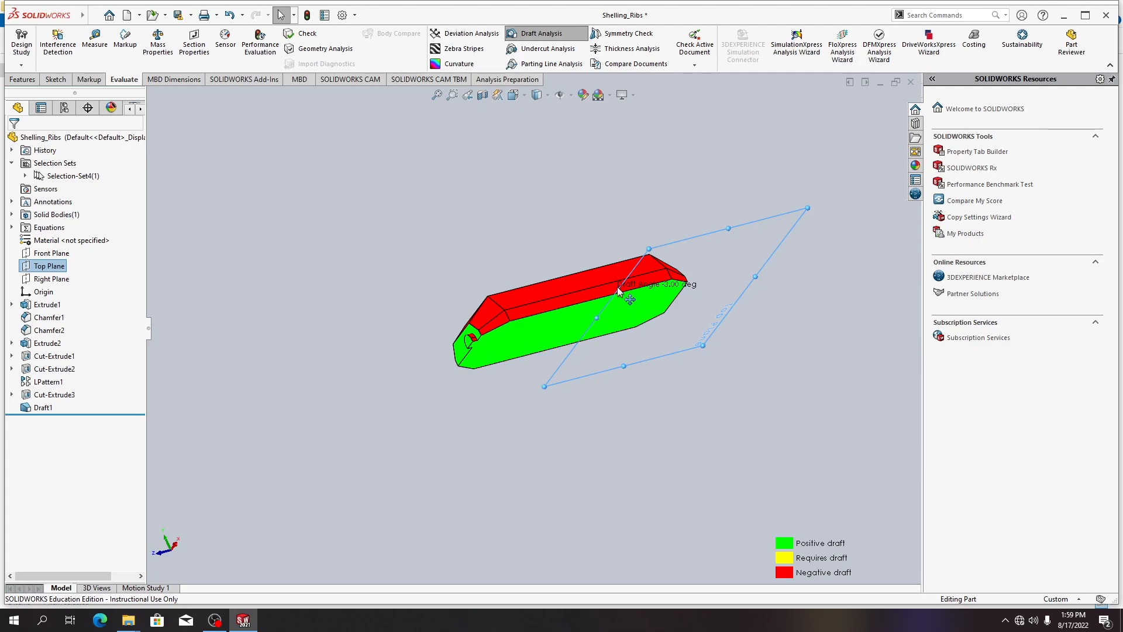
{"action": "key", "text": "alt+Tab"}
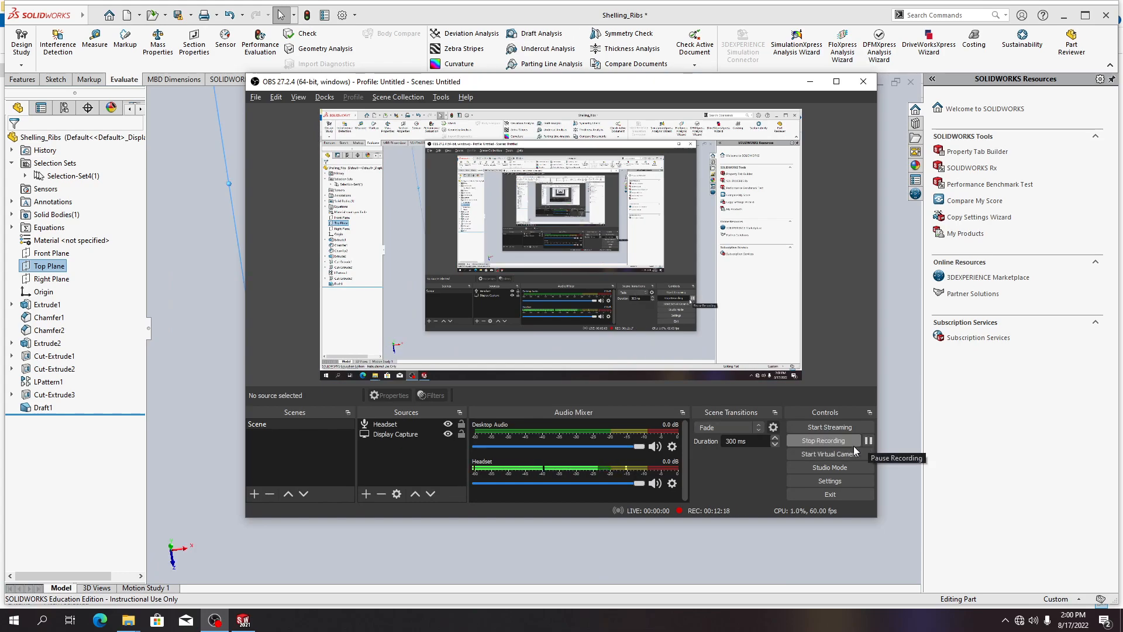
{"action": "left_click", "coordinate": [868, 442]}
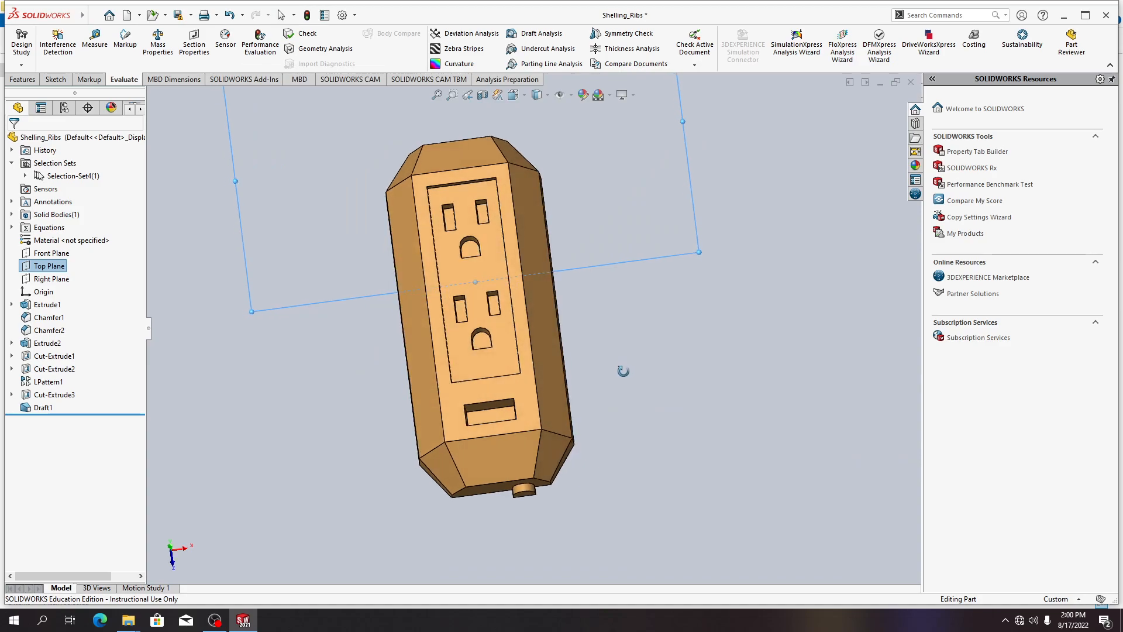
{"action": "left_click_drag", "start_coordinate": [623, 371], "coordinate": [642, 407]}
{"action": "key", "text": "Escape"}
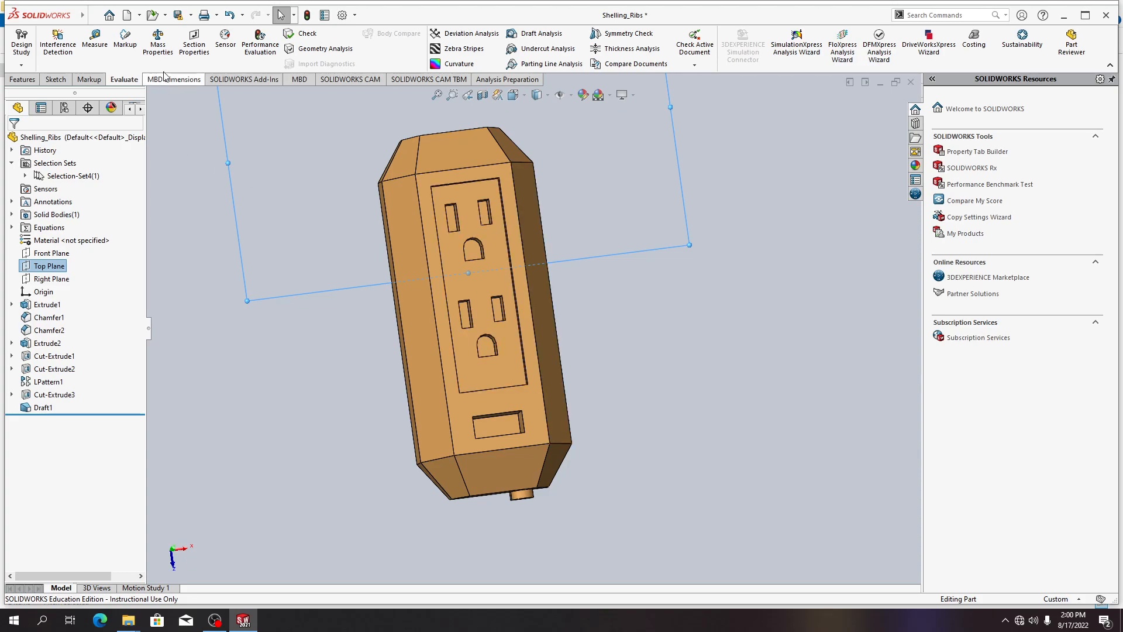
Start a Shell feature on the housing with a wall thickness of 1.5 mm
{"action": "left_click", "coordinate": [88, 15]}
{"action": "mouse_move", "coordinate": [163, 19]}
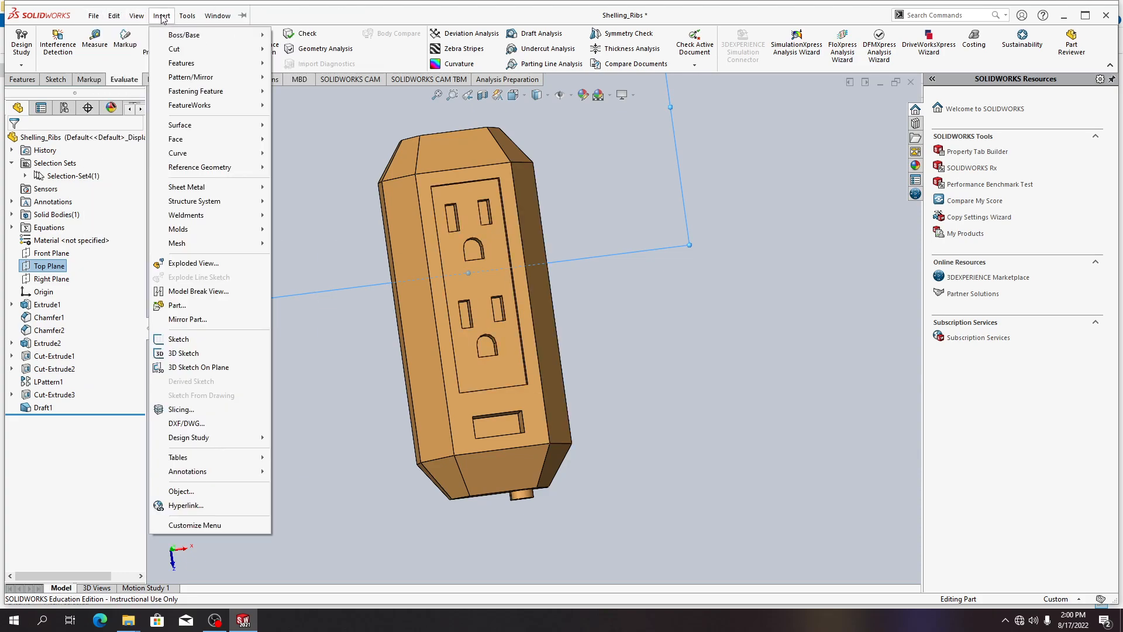
{"action": "mouse_move", "coordinate": [188, 63]}
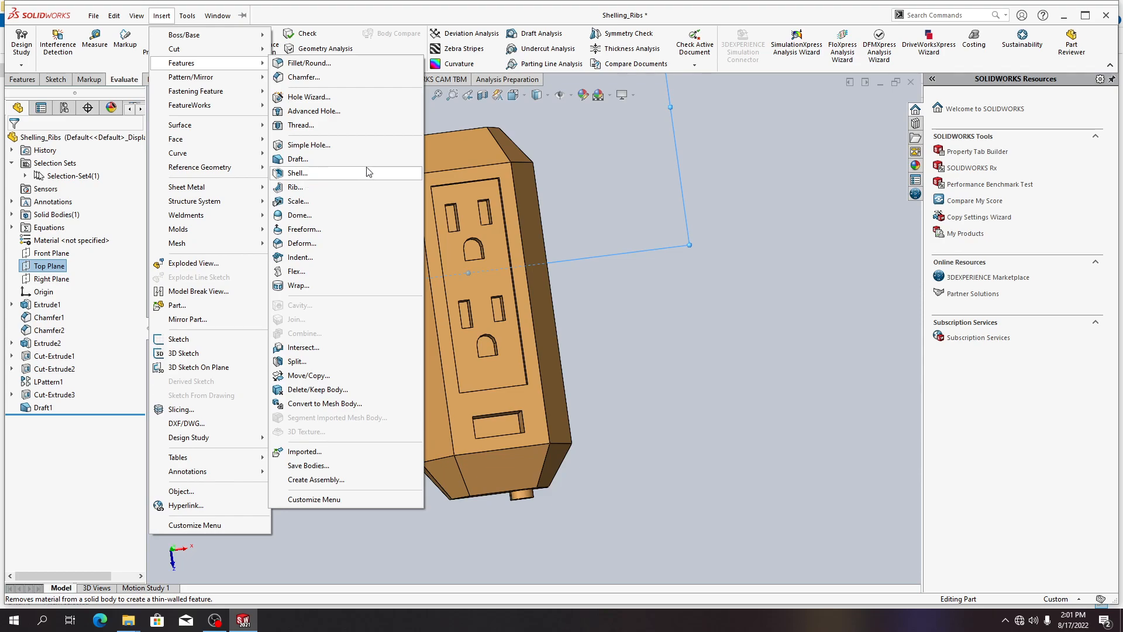
{"action": "left_click", "coordinate": [298, 173]}
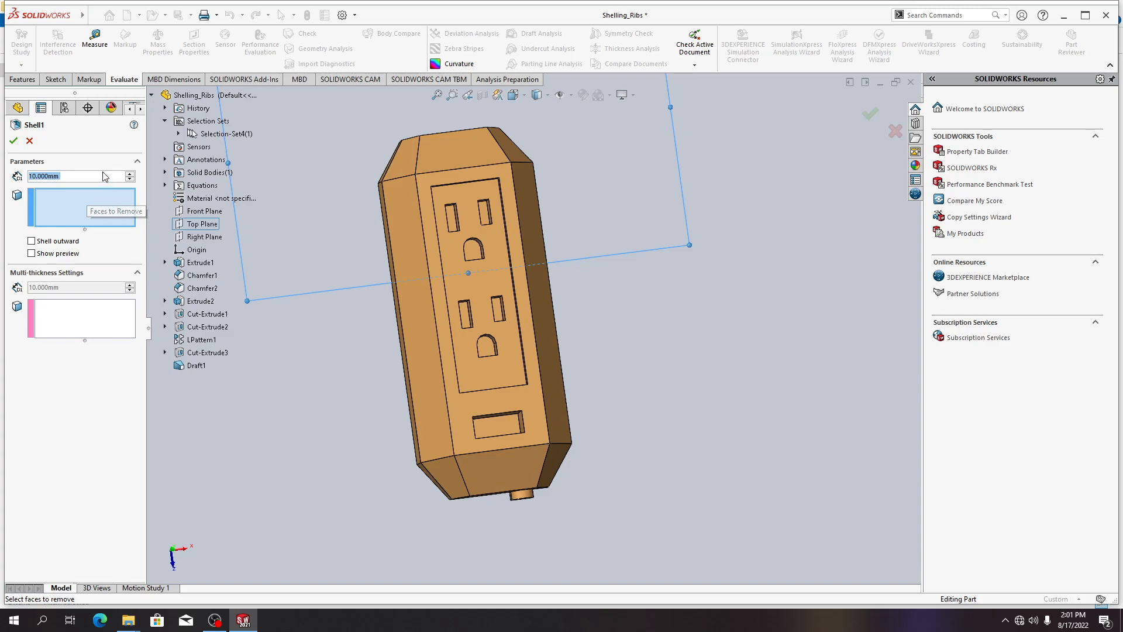
{"action": "type", "text": "1.5"}
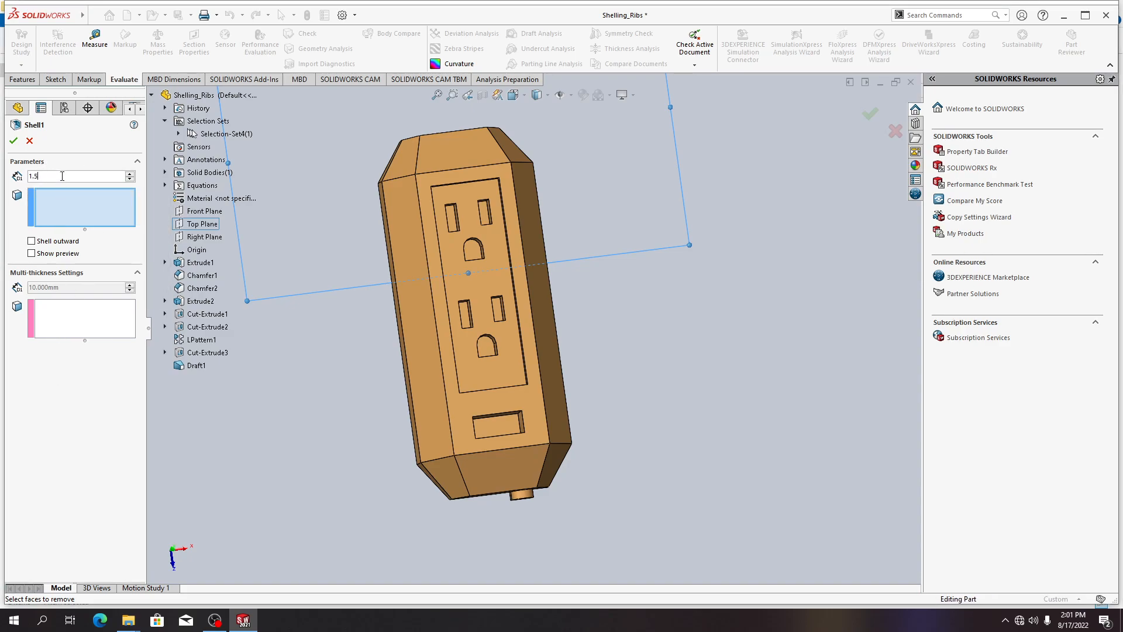
{"action": "mouse_move", "coordinate": [70, 194]}
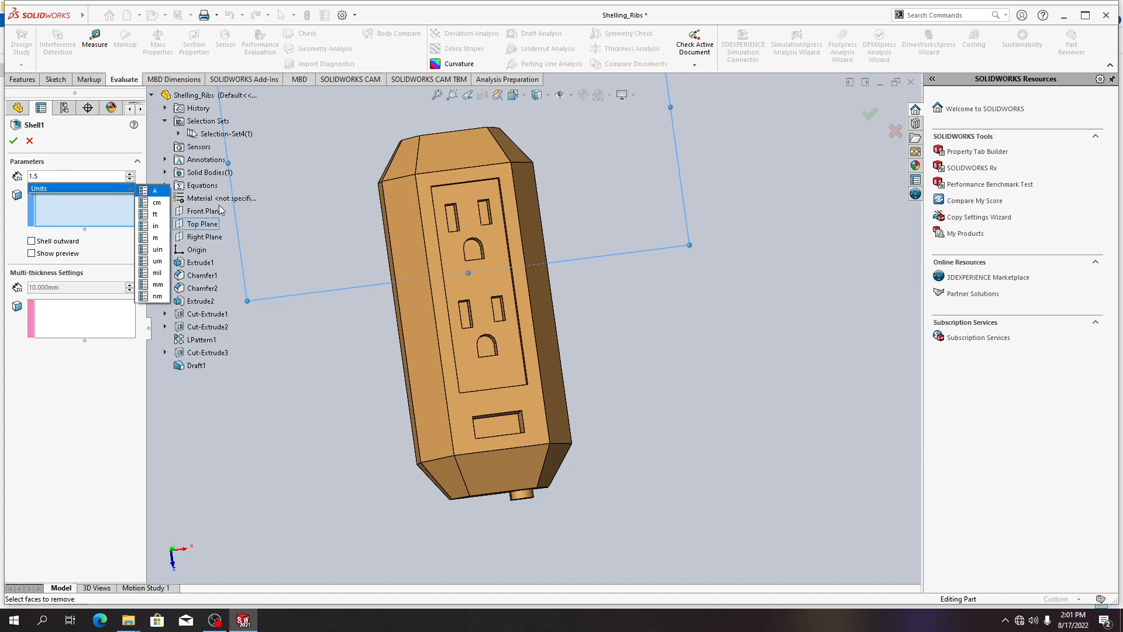
{"action": "left_click", "coordinate": [150, 285]}
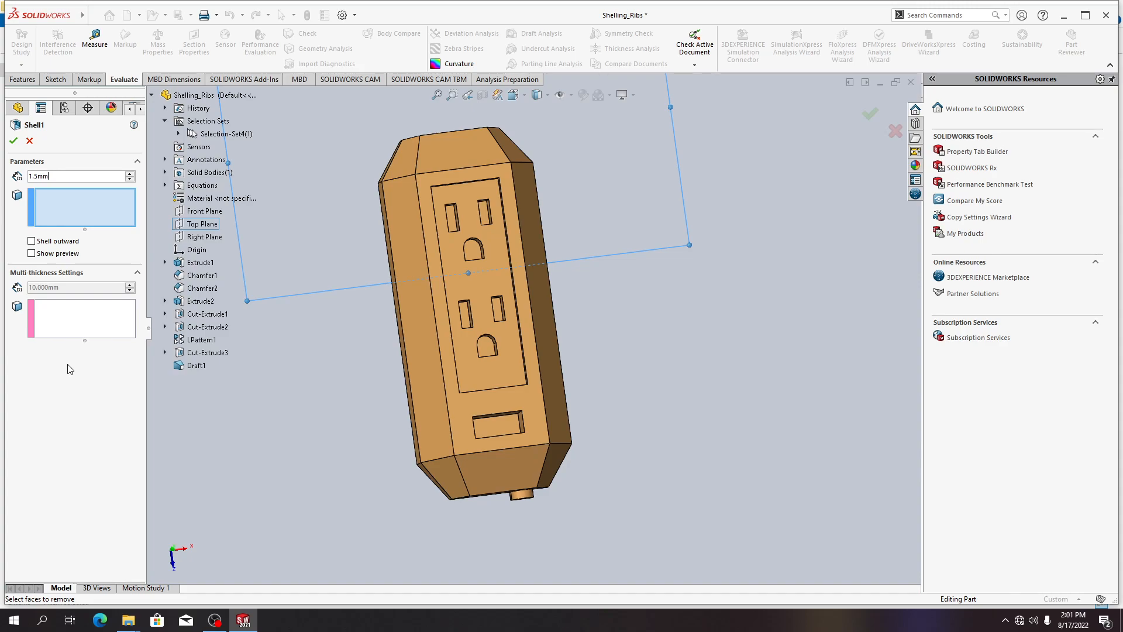
Choose the housing's flat bottom face and the end face of the small semicircular boss as faces to remove
{"action": "middle_click_drag", "start_coordinate": [626, 377], "coordinate": [573, 310]}
{"action": "left_click", "coordinate": [471, 348]}
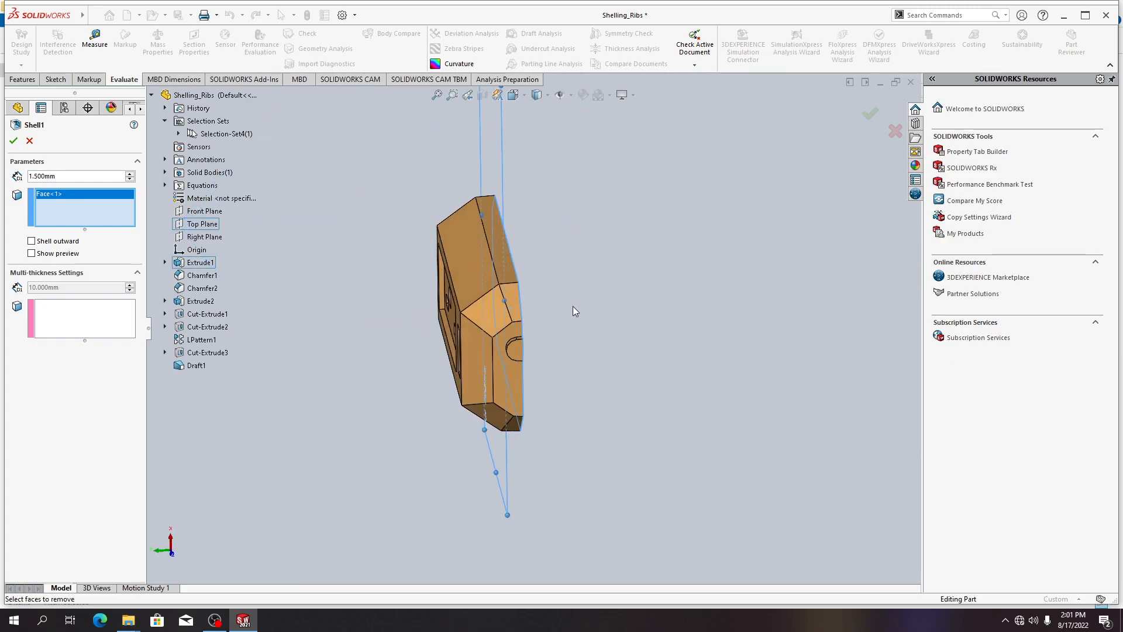
{"action": "middle_click_drag", "start_coordinate": [396, 438], "coordinate": [514, 426]}
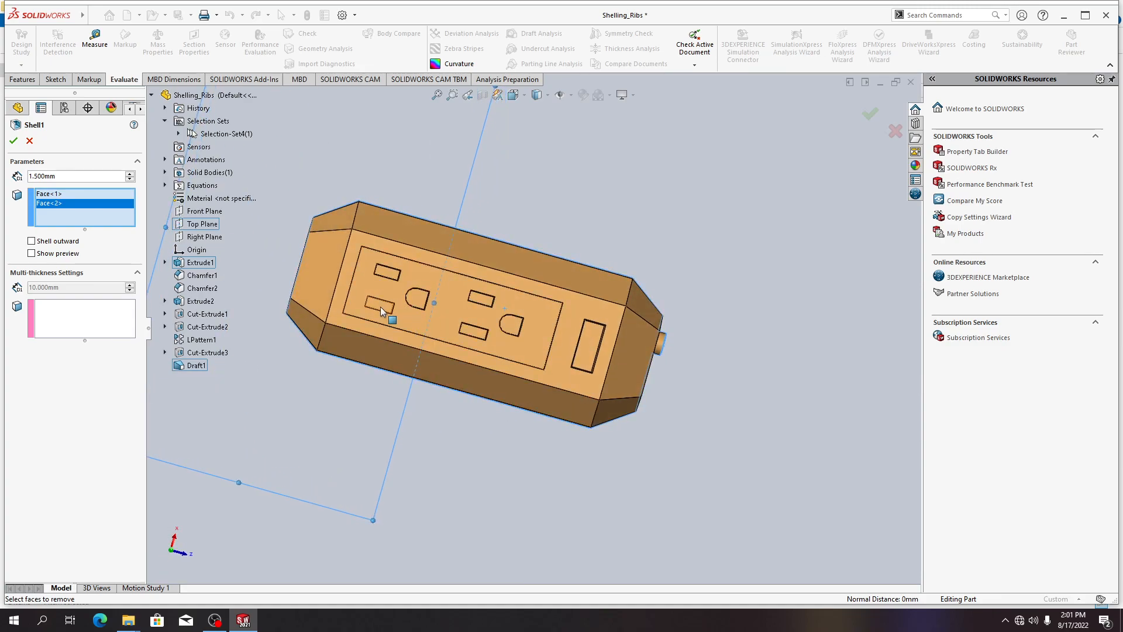
Add the floors of the six outlet slots and the rectangular switch pocket to the faces to remove, and create the shell
{"action": "scroll", "coordinate": [383, 311], "scroll_direction": "up", "scroll_amount": 5}
{"action": "scroll", "coordinate": [605, 326], "scroll_direction": "down", "scroll_amount": 8}
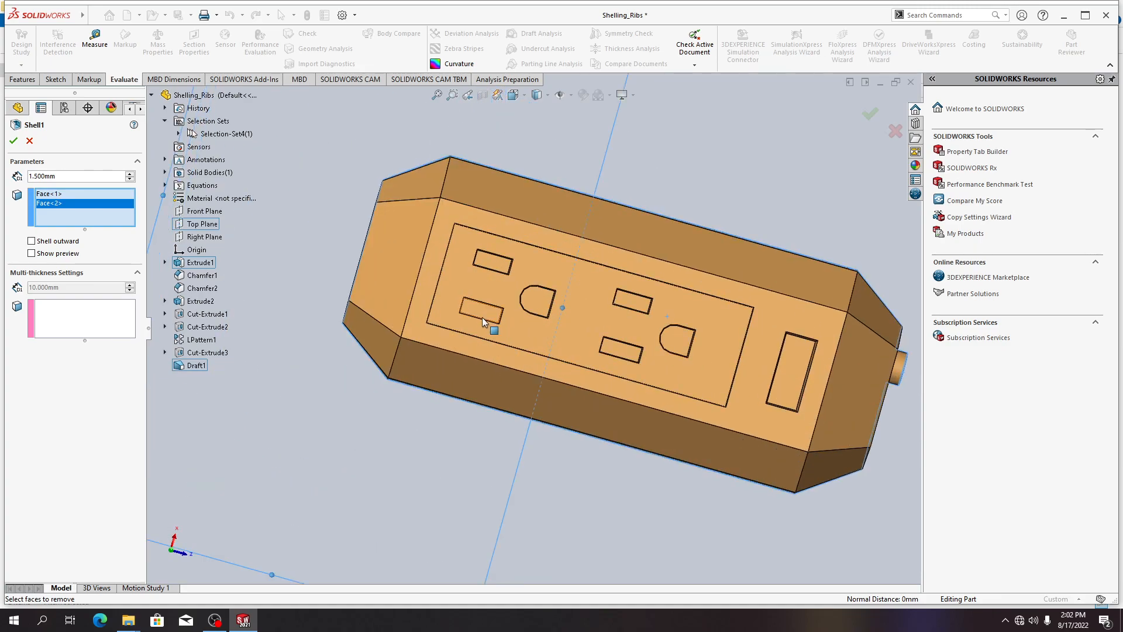
{"action": "left_click", "coordinate": [482, 312]}
{"action": "left_click", "coordinate": [493, 260]}
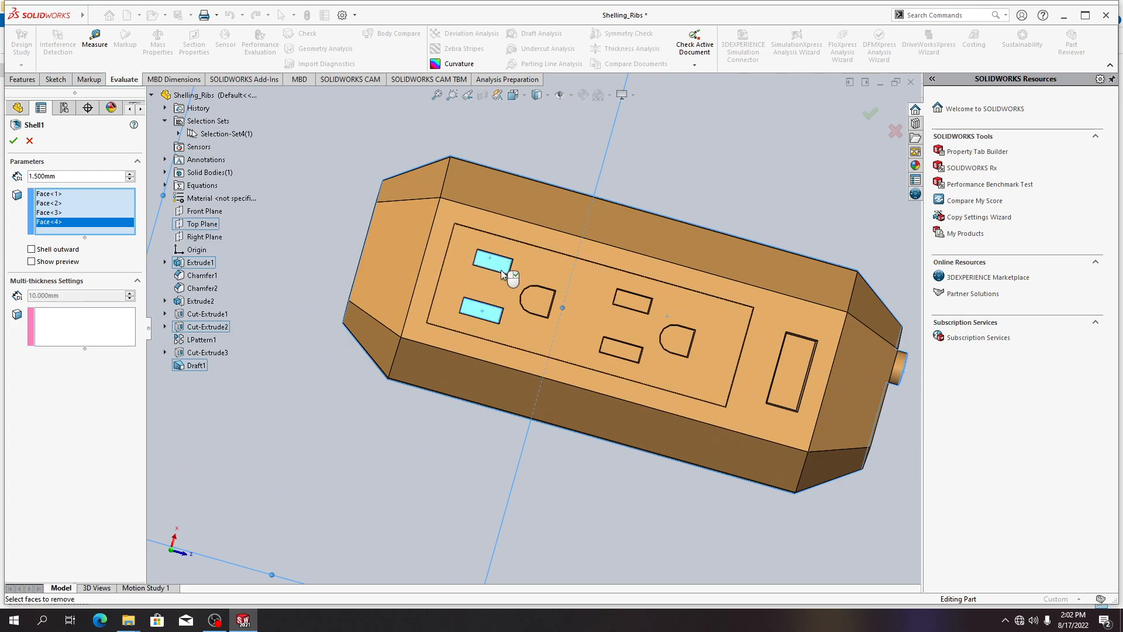
{"action": "left_click", "coordinate": [543, 309]}
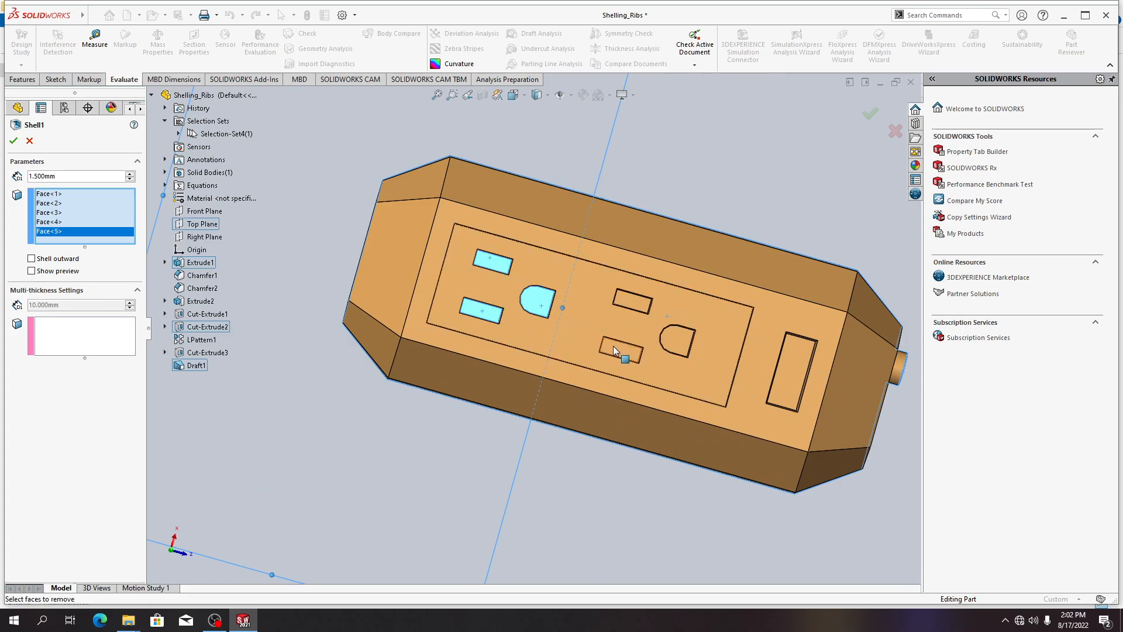
{"action": "left_click", "coordinate": [617, 346]}
{"action": "left_click", "coordinate": [631, 301]}
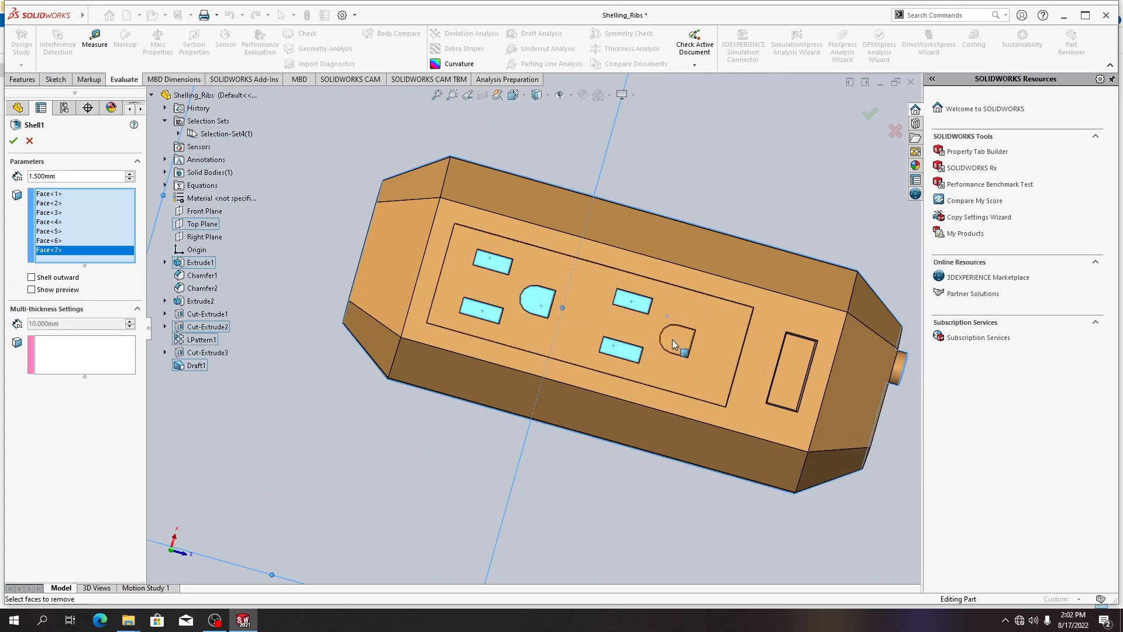
{"action": "left_click", "coordinate": [677, 340]}
{"action": "left_click", "coordinate": [792, 375]}
{"action": "middle_click_drag", "start_coordinate": [689, 443], "coordinate": [631, 499]}
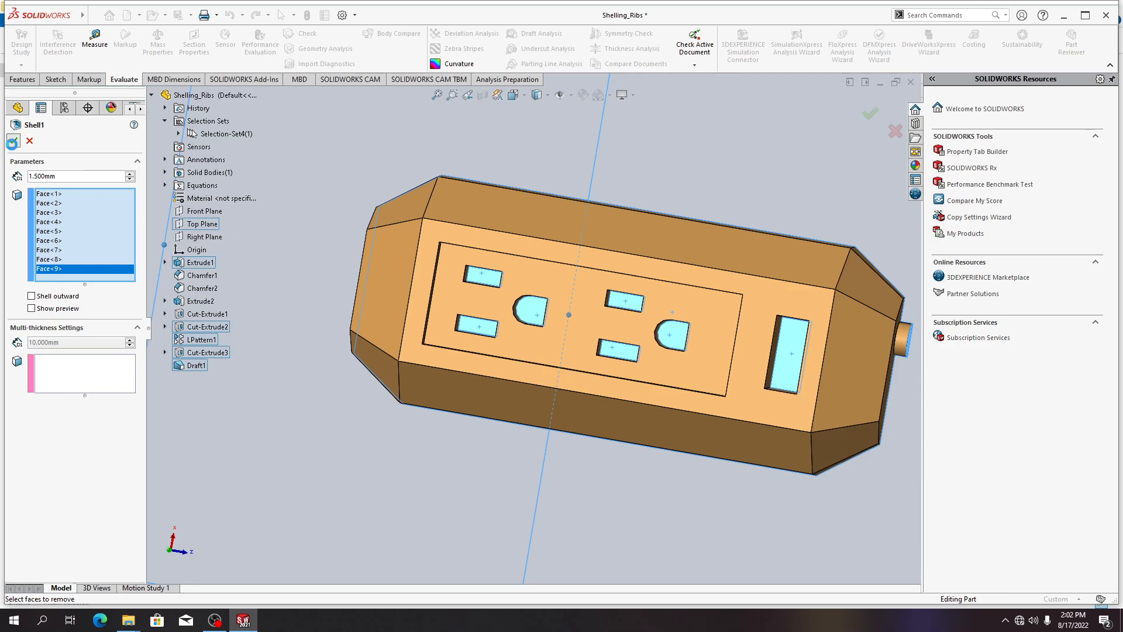
{"action": "left_click", "coordinate": [13, 141]}
{"action": "middle_click_drag", "start_coordinate": [696, 444], "coordinate": [430, 392]}
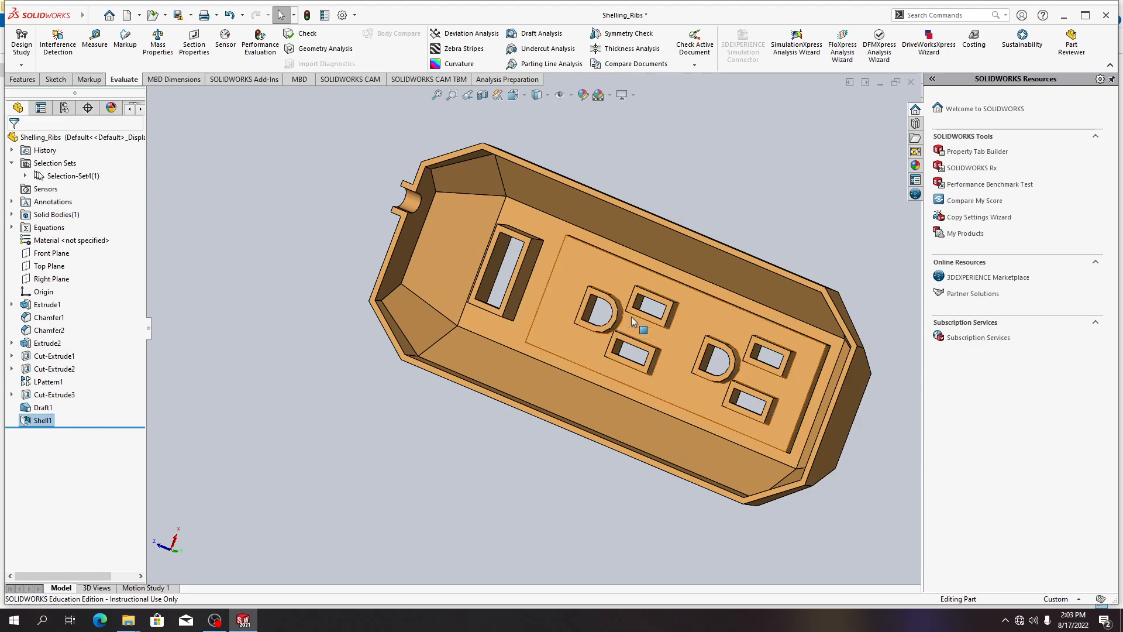
{"action": "middle_click_drag", "start_coordinate": [496, 469], "coordinate": [512, 375]}
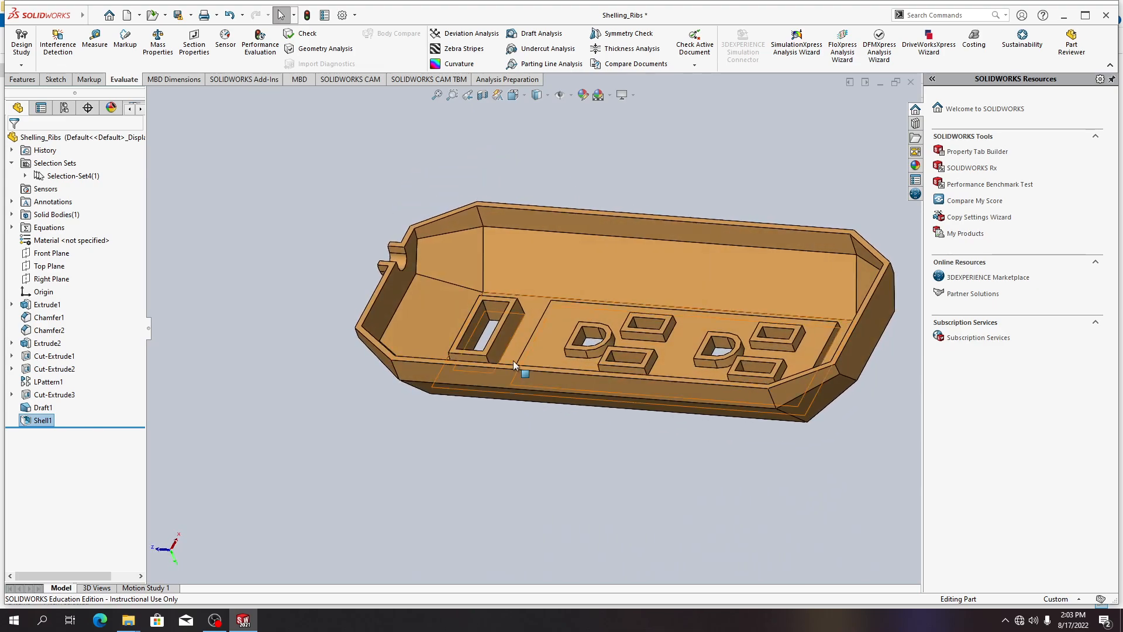
{"action": "left_click", "coordinate": [69, 82]}
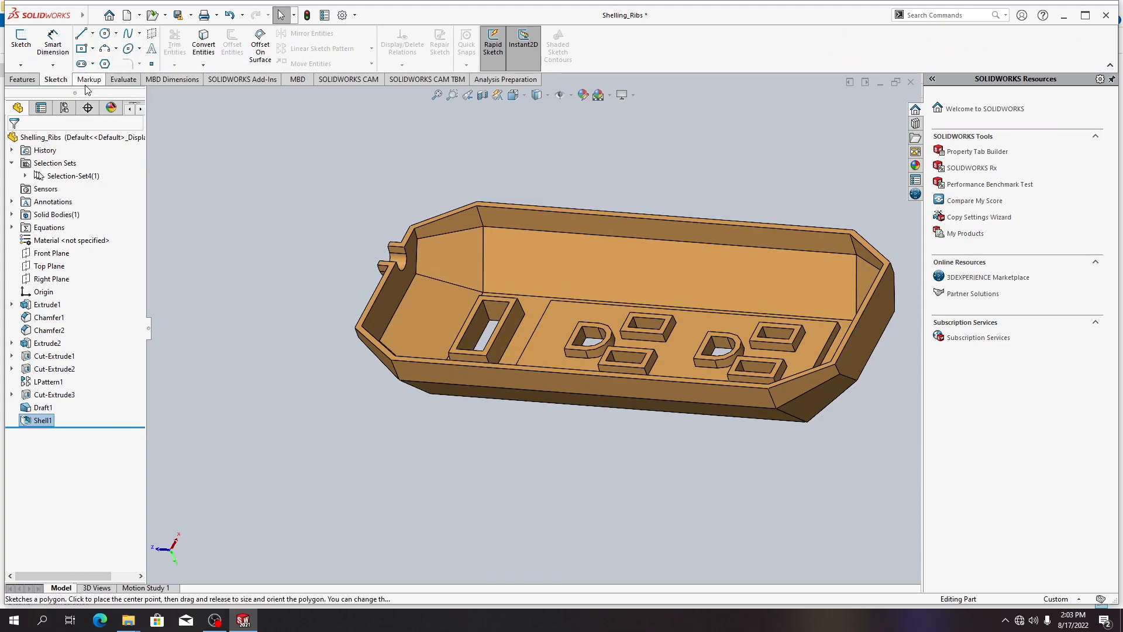
{"action": "left_click", "coordinate": [29, 82]}
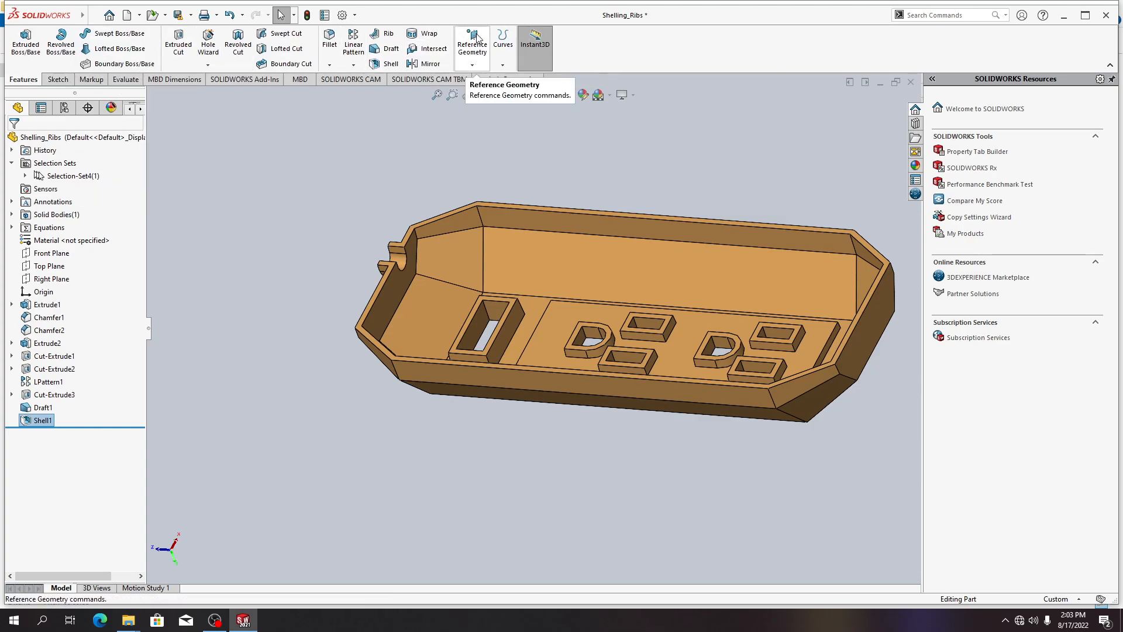
{"action": "left_click", "coordinate": [473, 64]}
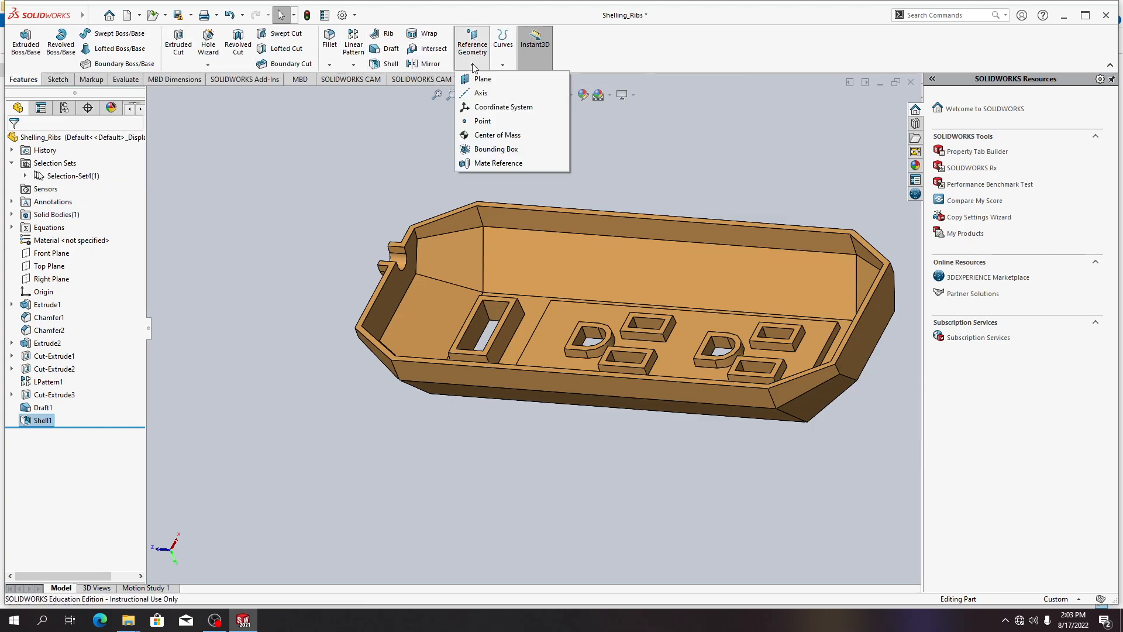
{"action": "left_click", "coordinate": [479, 78]}
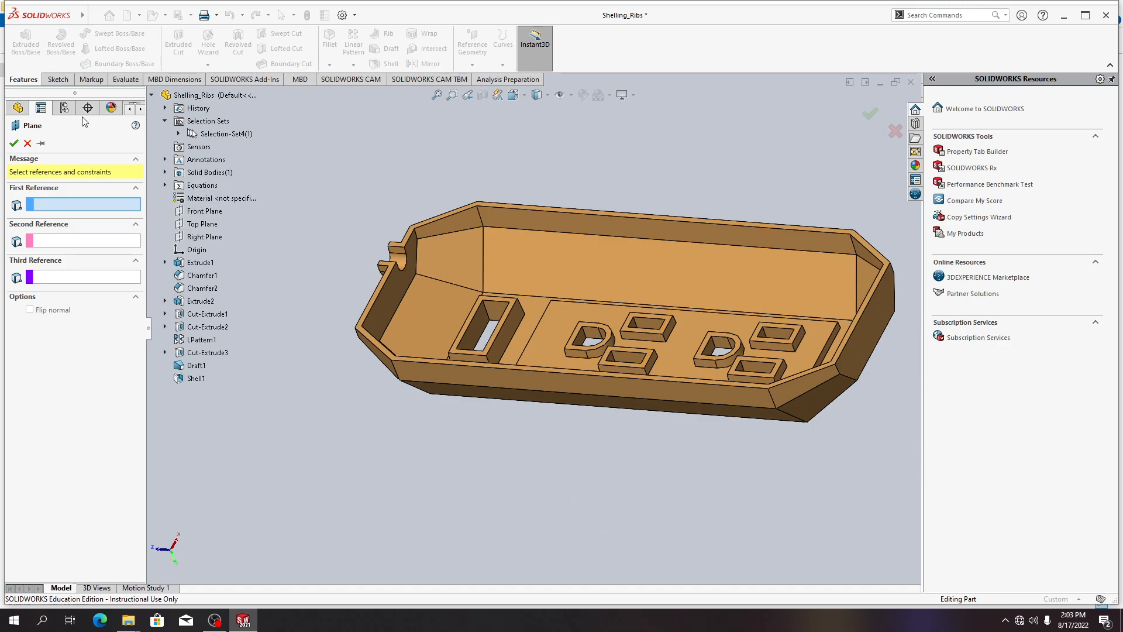
{"action": "left_click", "coordinate": [28, 143]}
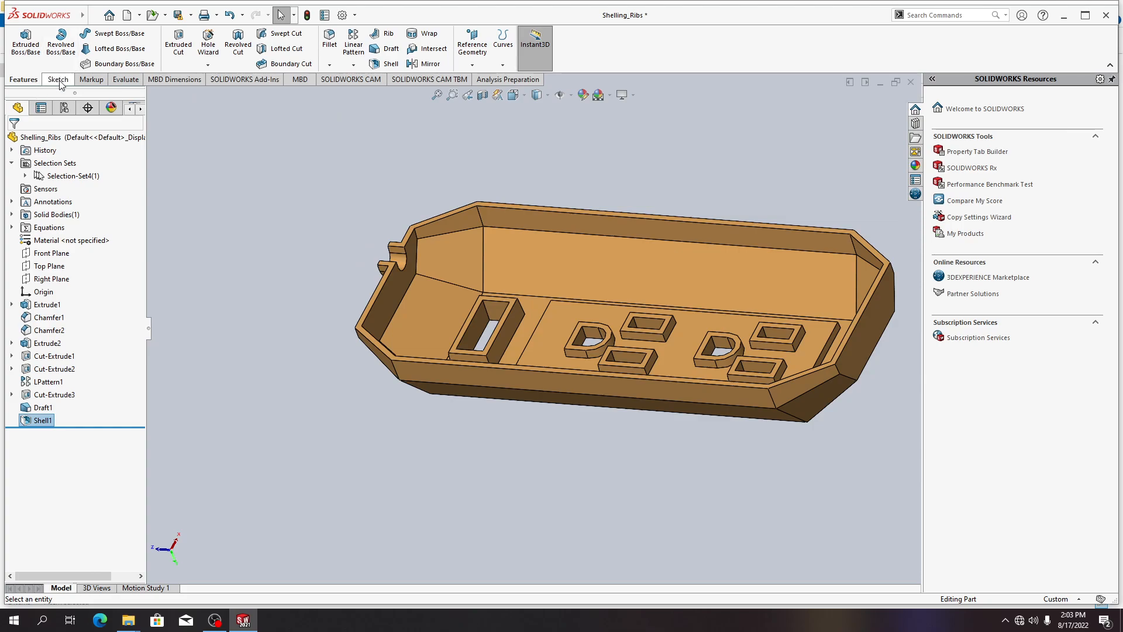
{"action": "key", "text": "alt+Tab"}
{"action": "left_click", "coordinate": [870, 441]}
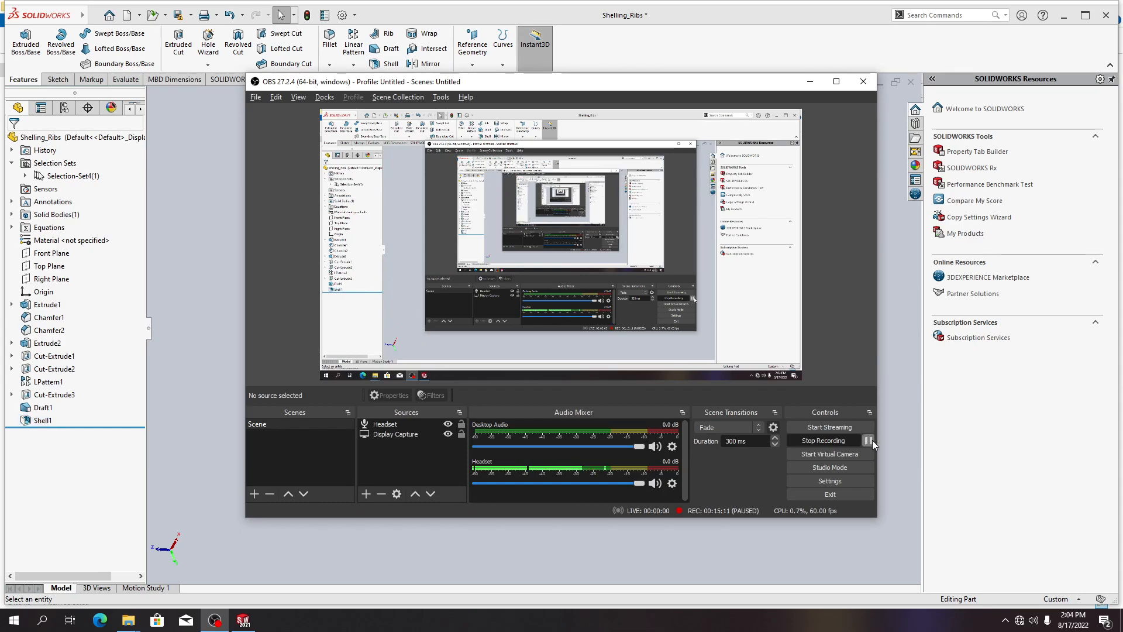
{"action": "left_click", "coordinate": [868, 441]}
{"action": "left_click", "coordinate": [189, 157]}
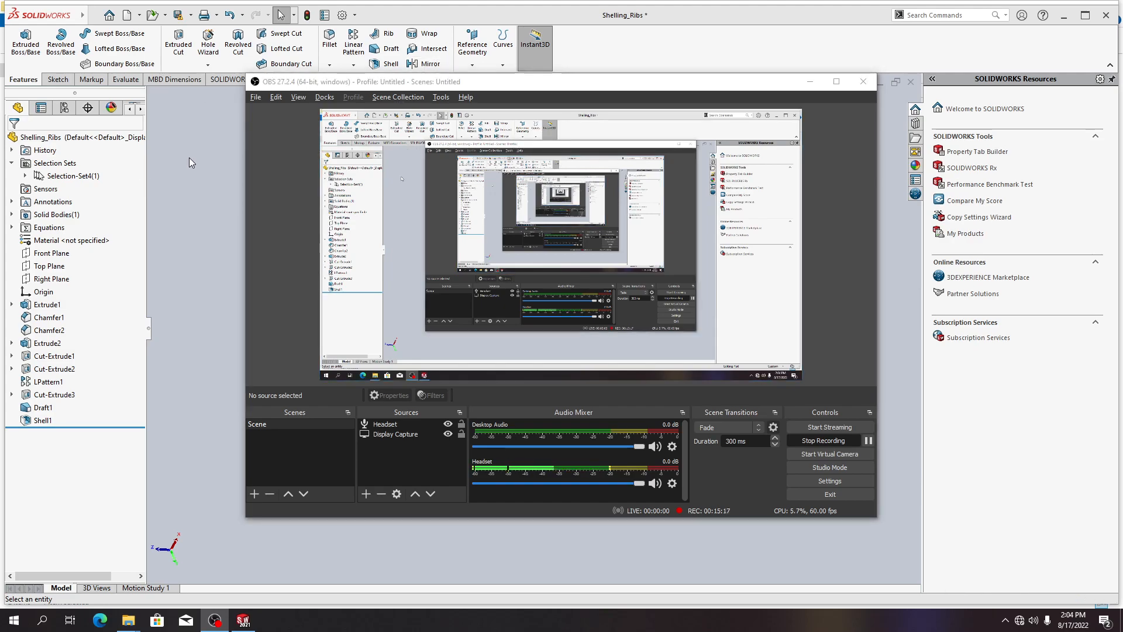
Create a reference plane offset 10 mm from the housing's open rim face, with the offset flipped towards the inside
{"action": "left_click", "coordinate": [472, 48]}
{"action": "left_click", "coordinate": [499, 84]}
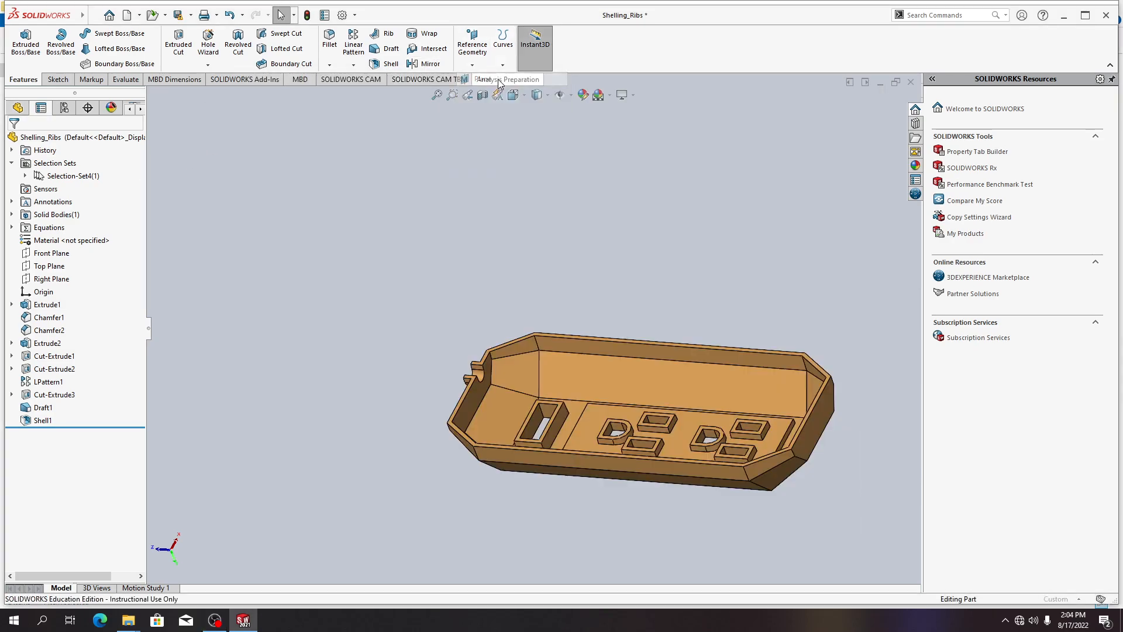
{"action": "scroll", "coordinate": [553, 335], "scroll_direction": "down", "scroll_amount": 5}
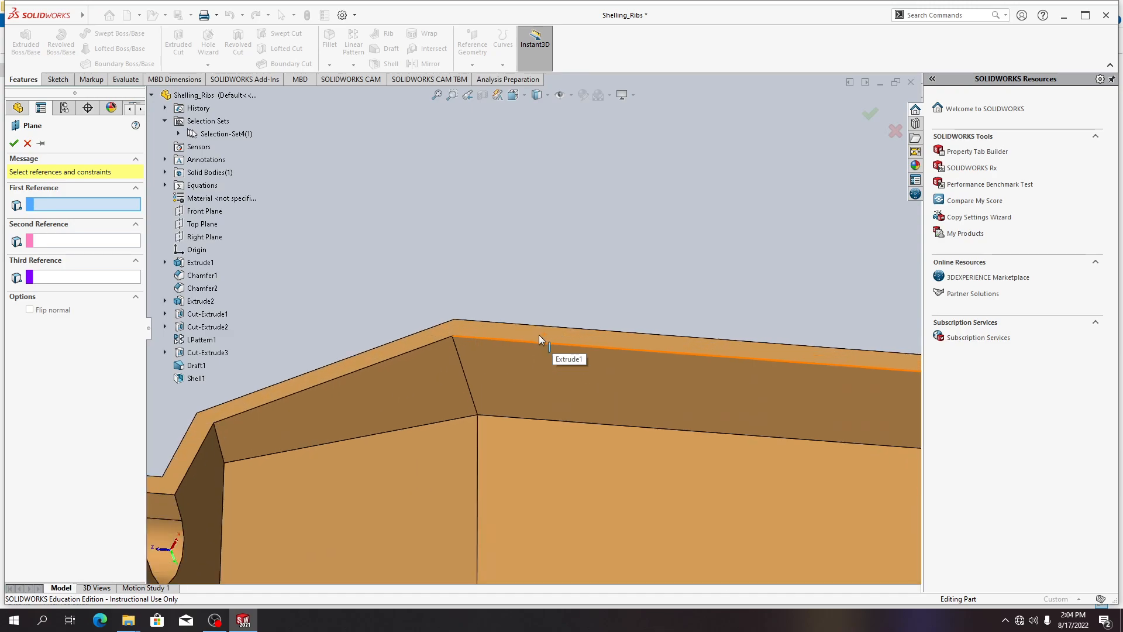
{"action": "left_click", "coordinate": [526, 331]}
{"action": "scroll", "coordinate": [585, 257], "scroll_direction": "up", "scroll_amount": 2}
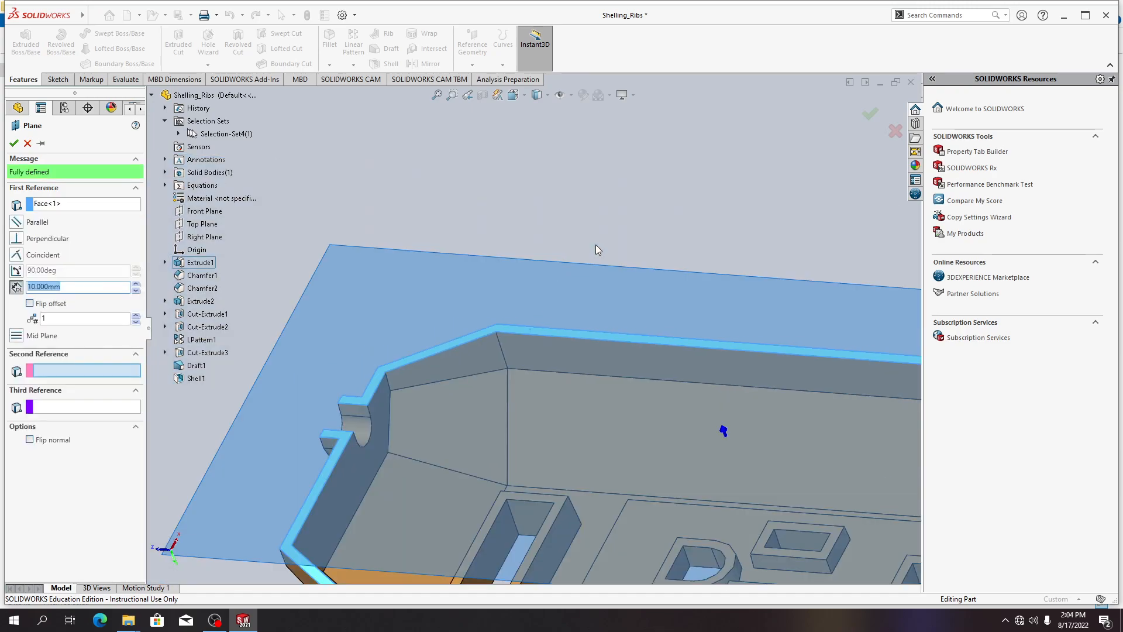
{"action": "scroll", "coordinate": [596, 244], "scroll_direction": "up", "scroll_amount": 4}
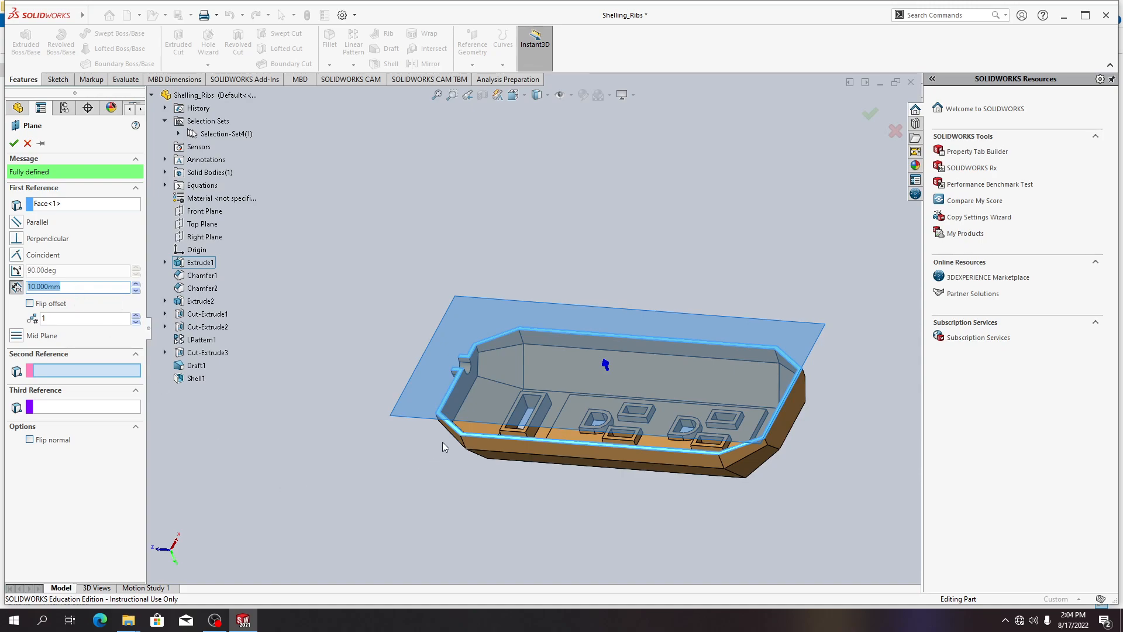
{"action": "left_click", "coordinate": [66, 286]}
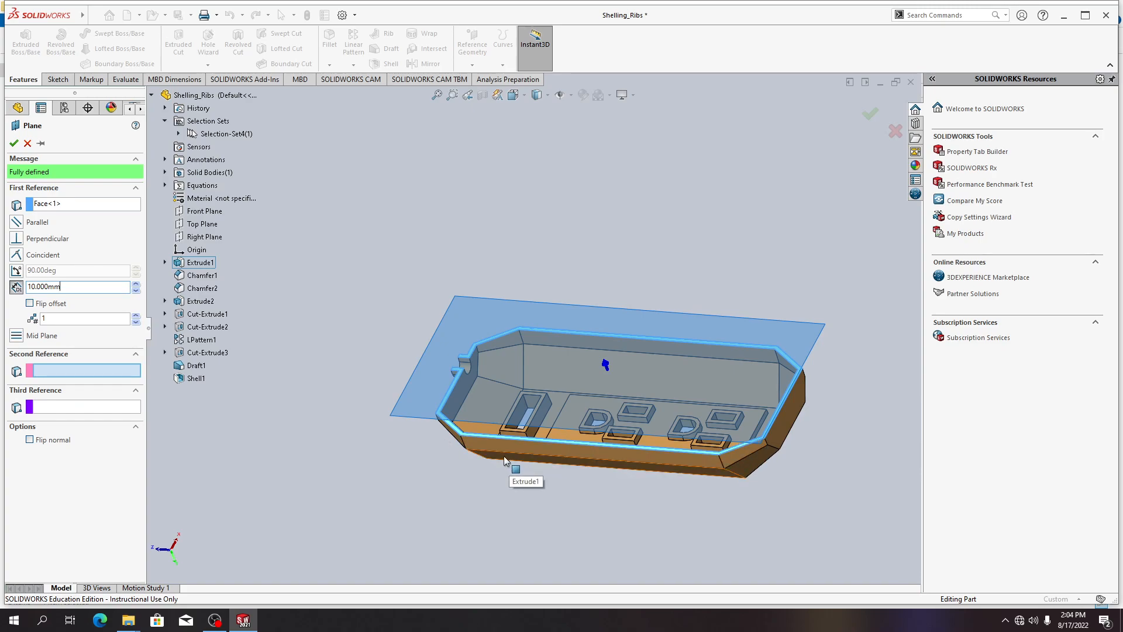
{"action": "middle_click_drag", "start_coordinate": [370, 428], "coordinate": [528, 514]}
{"action": "left_click", "coordinate": [30, 303]}
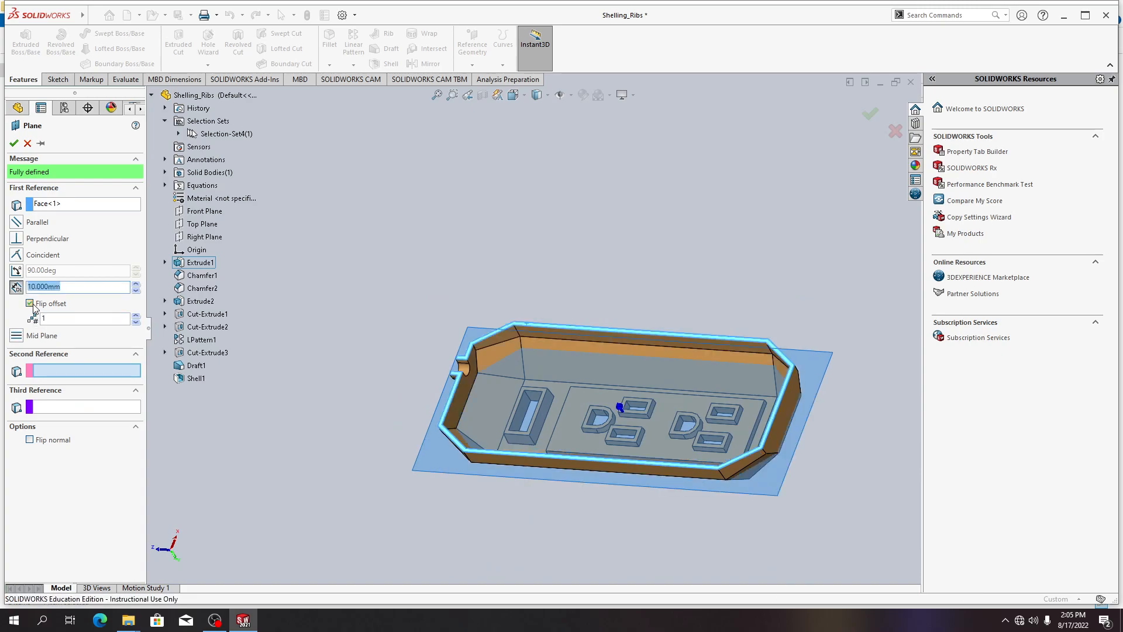
{"action": "mouse_move", "coordinate": [478, 556]}
{"action": "middle_mouse_down"}
{"action": "mouse_move", "coordinate": [479, 494]}
{"action": "mouse_move", "coordinate": [523, 494]}
{"action": "mouse_move", "coordinate": [537, 511]}
{"action": "mouse_move", "coordinate": [495, 542]}
{"action": "middle_mouse_up"}
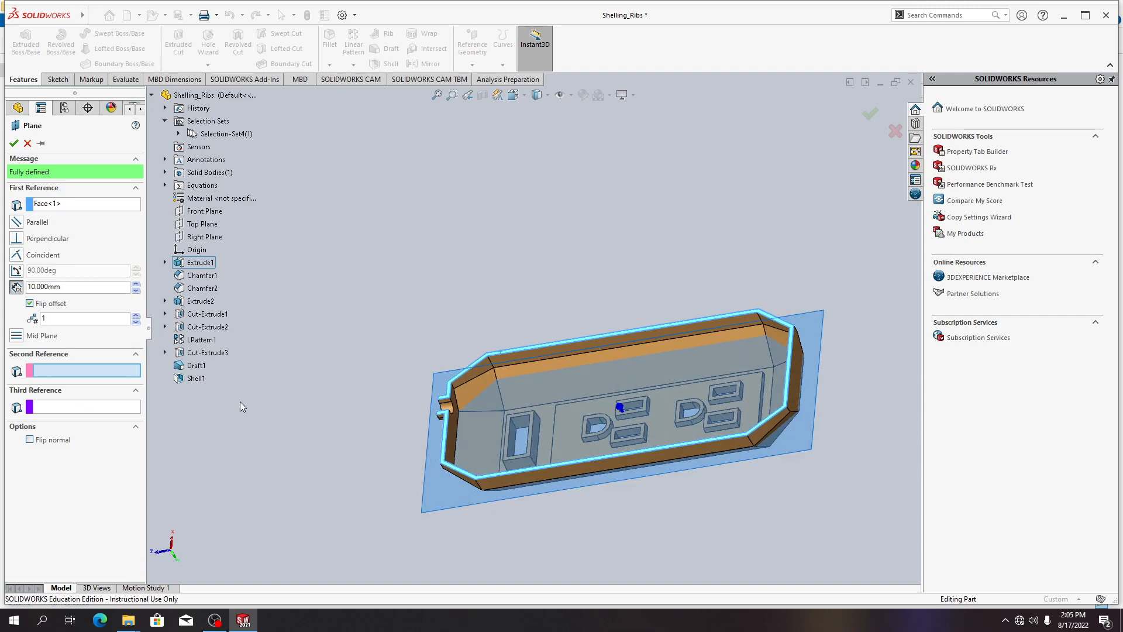
{"action": "left_click", "coordinate": [14, 142]}
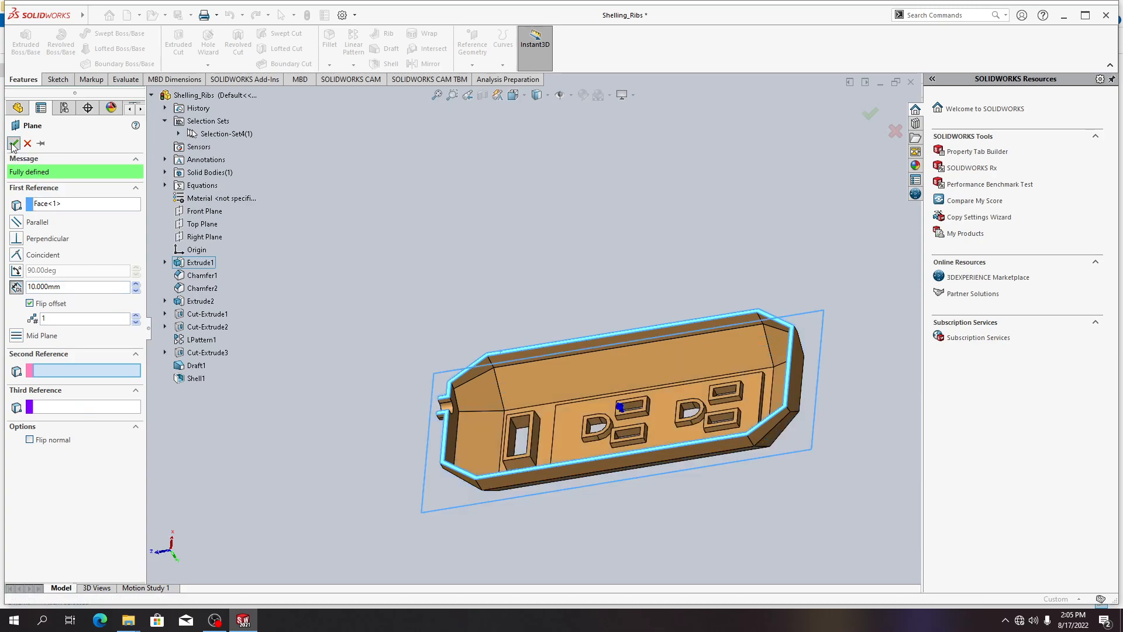
{"action": "middle_click_drag", "start_coordinate": [576, 517], "coordinate": [591, 433]}
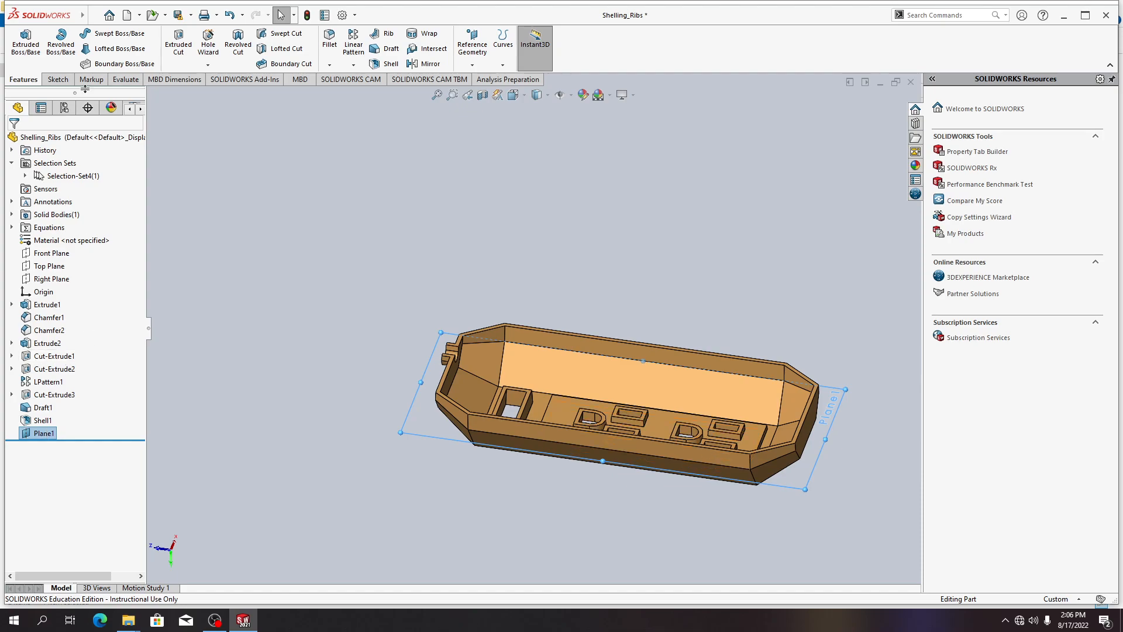
{"action": "left_click", "coordinate": [159, 16]}
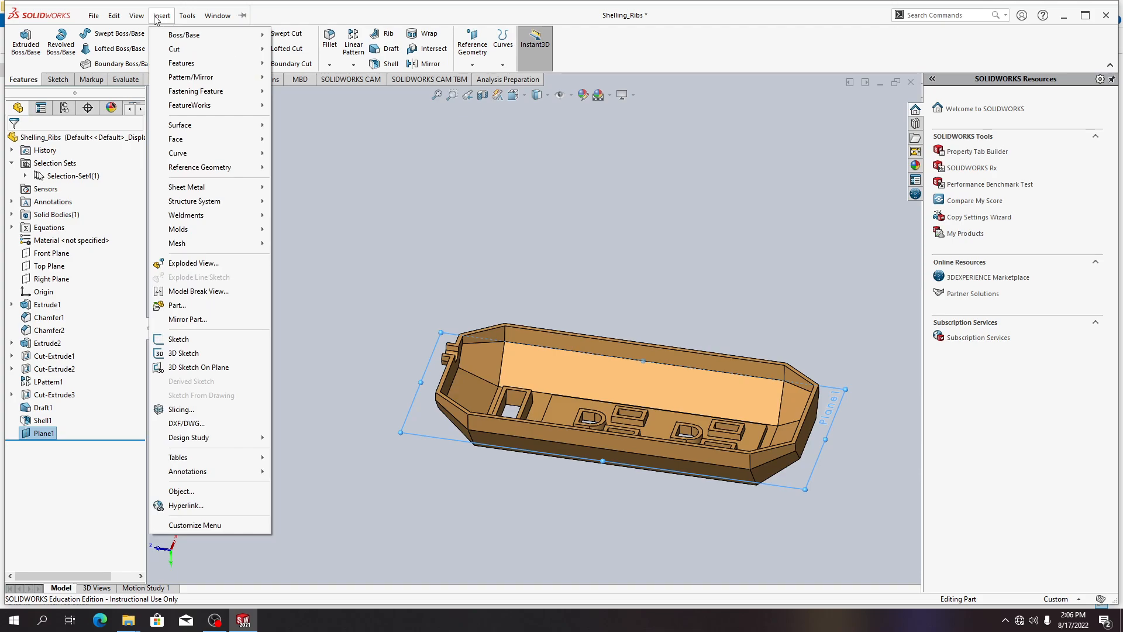
{"action": "mouse_move", "coordinate": [188, 63]}
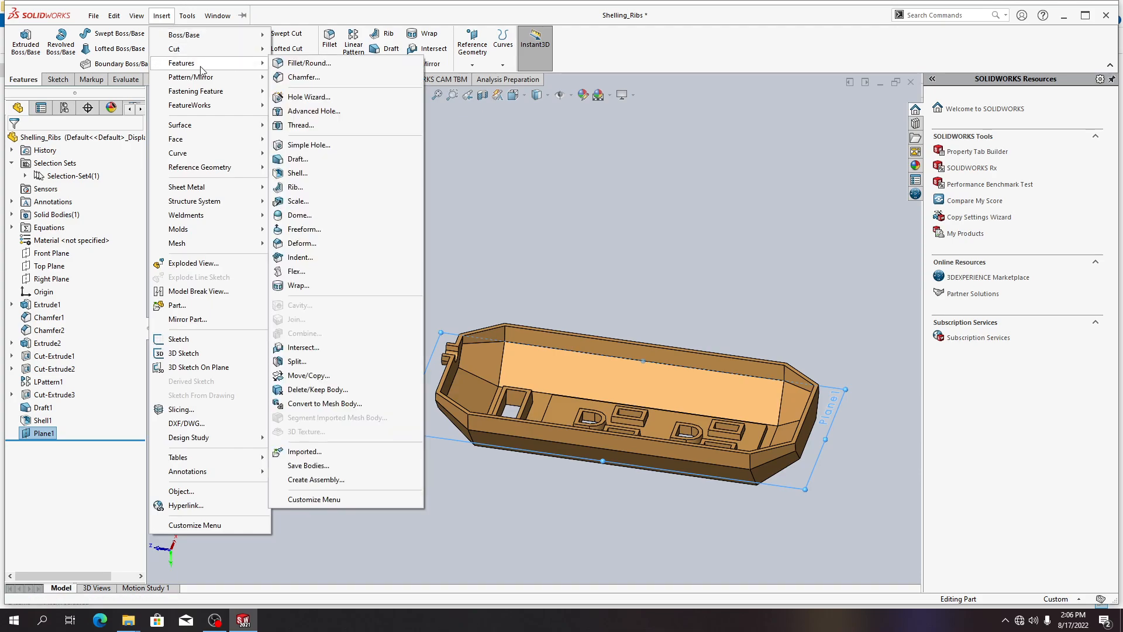
{"action": "left_click", "coordinate": [536, 186]}
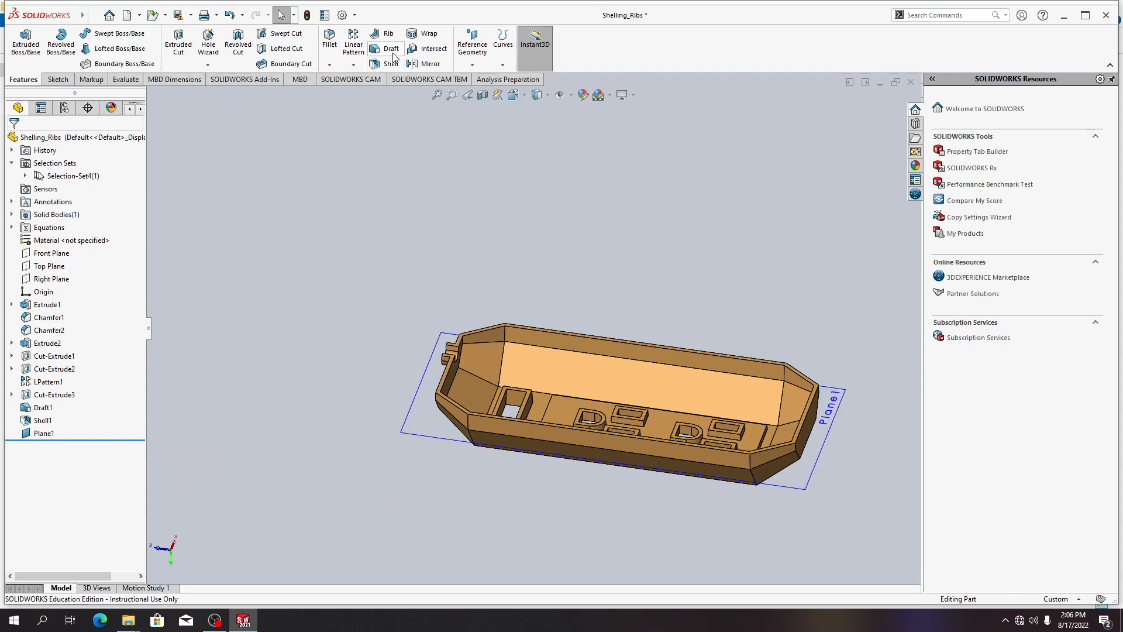
{"action": "left_click", "coordinate": [388, 34]}
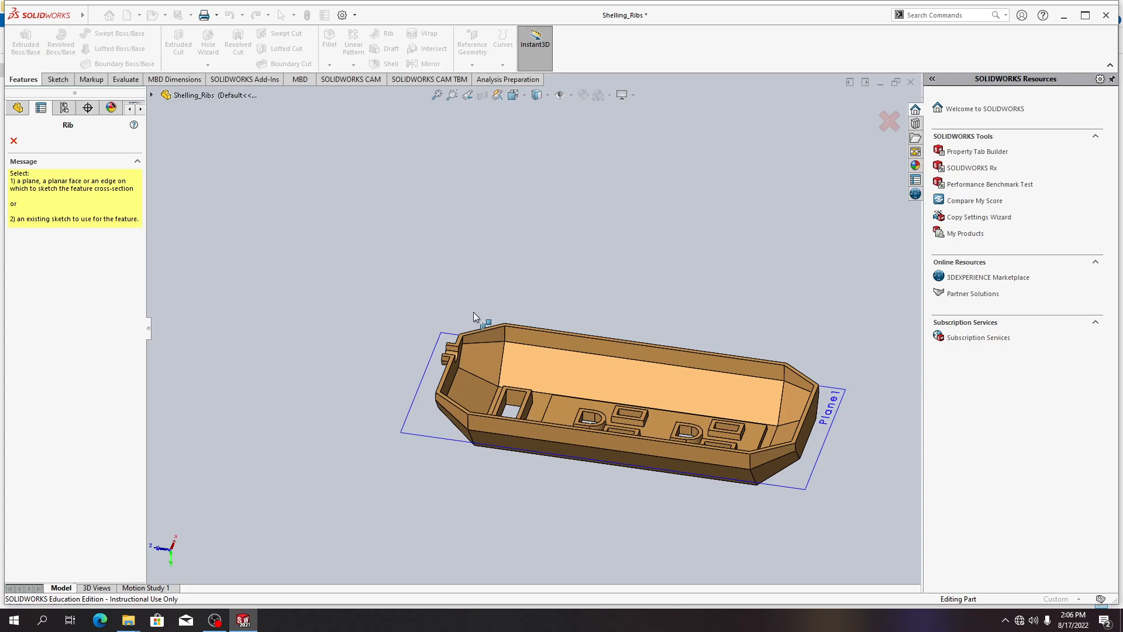
{"action": "left_click", "coordinate": [14, 140]}
Start a new sketch on the offset plane Plane1
{"action": "middle_click_drag", "start_coordinate": [524, 462], "coordinate": [478, 512]}
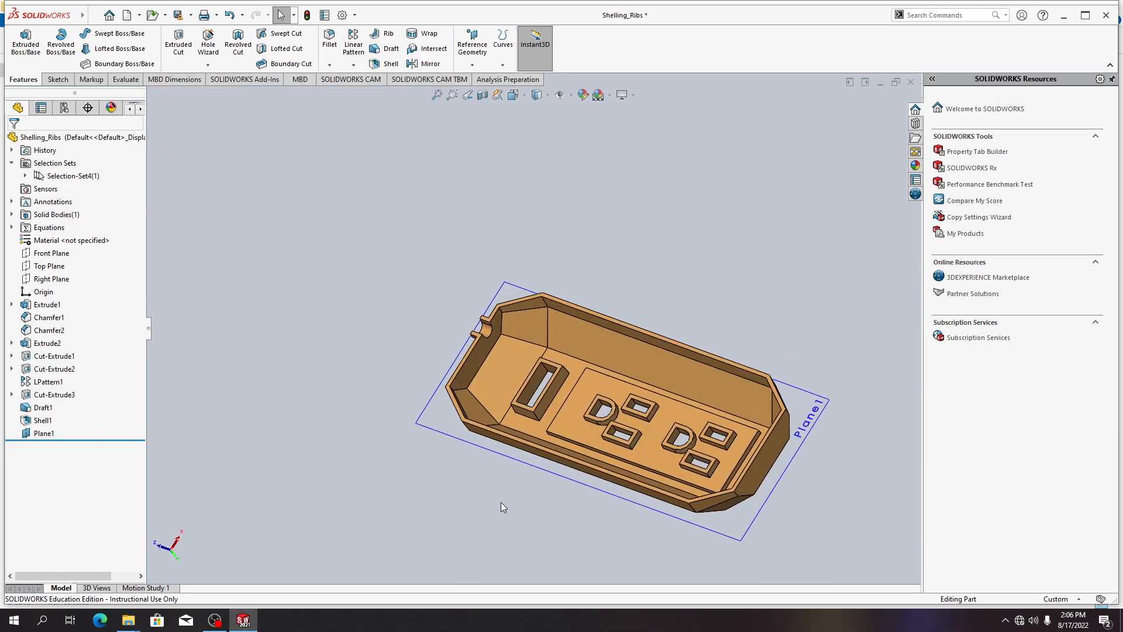
{"action": "left_click", "coordinate": [44, 433]}
{"action": "right_click", "coordinate": [44, 433]}
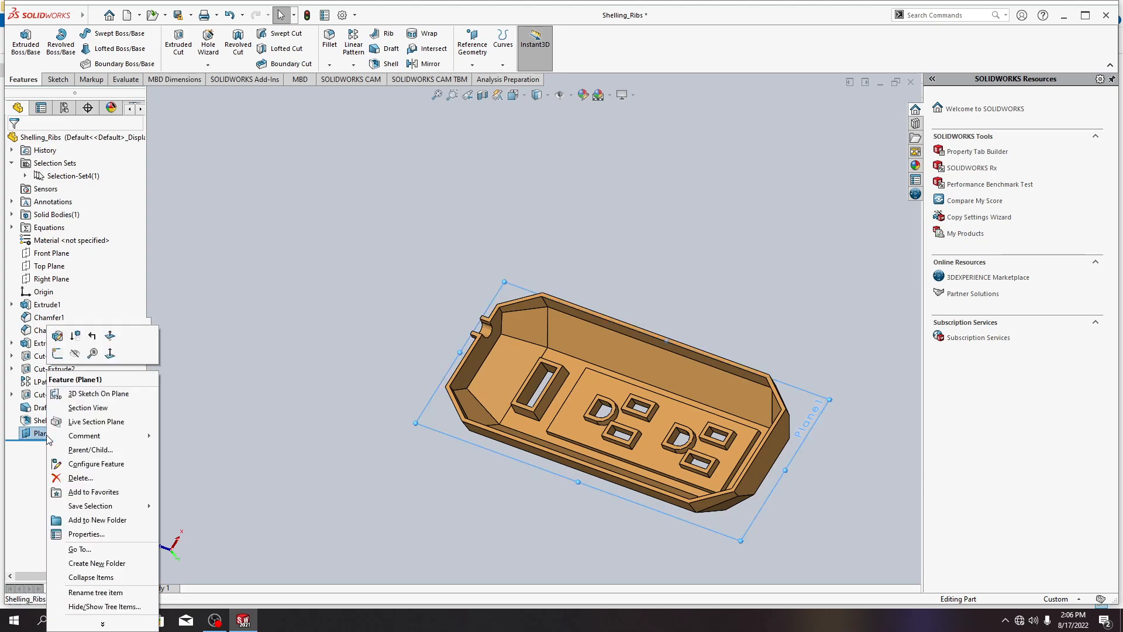
{"action": "left_click", "coordinate": [56, 352]}
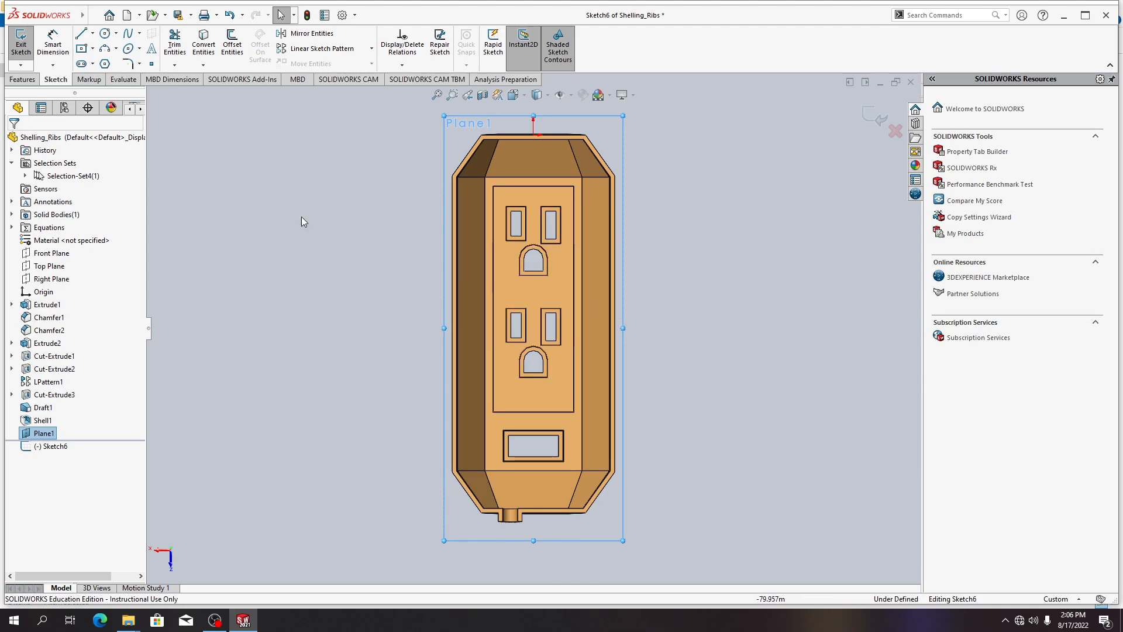
{"action": "left_click", "coordinate": [93, 34]}
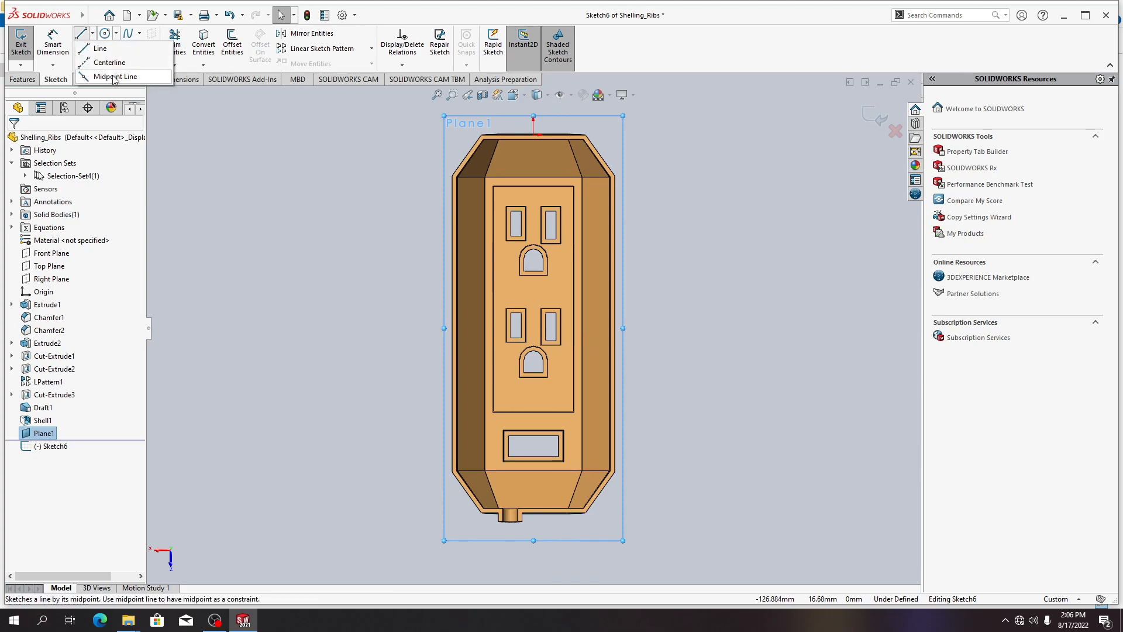
{"action": "left_click", "coordinate": [102, 80]}
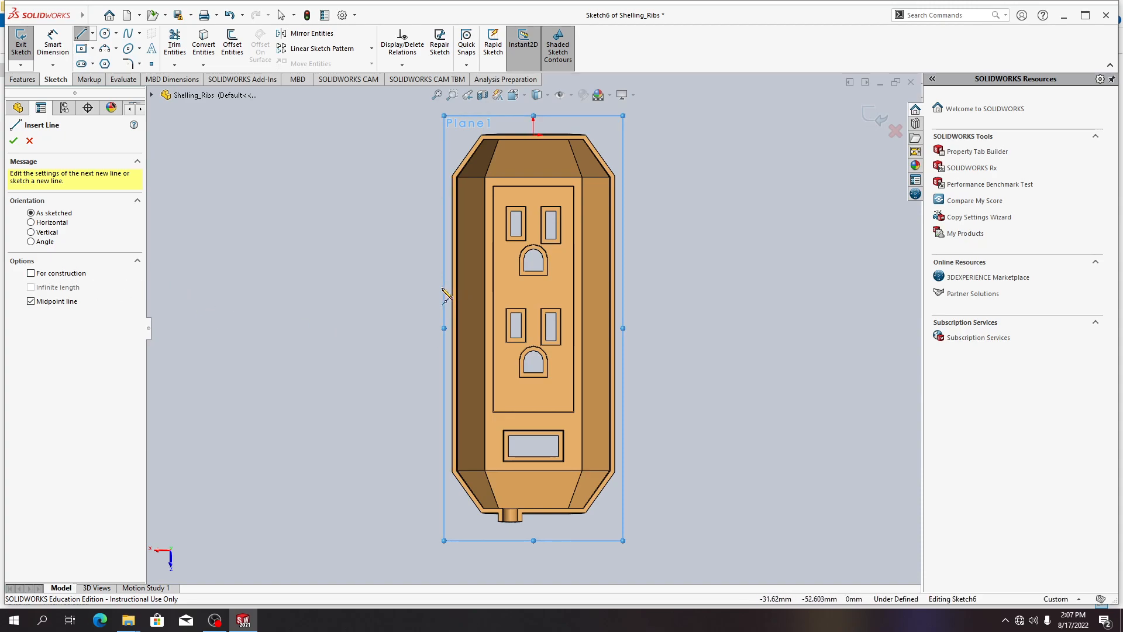
{"action": "left_click", "coordinate": [29, 141]}
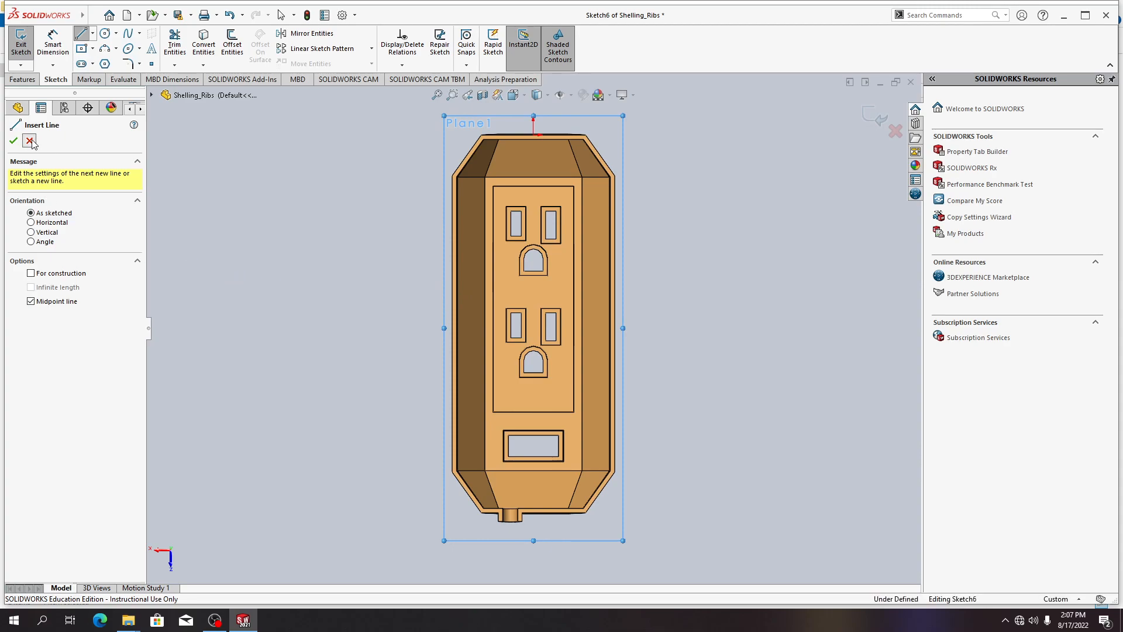
Flip the view normal to Plane1 so the housing's outer face with the outlet openings faces forward
{"action": "right_click", "coordinate": [44, 433]}
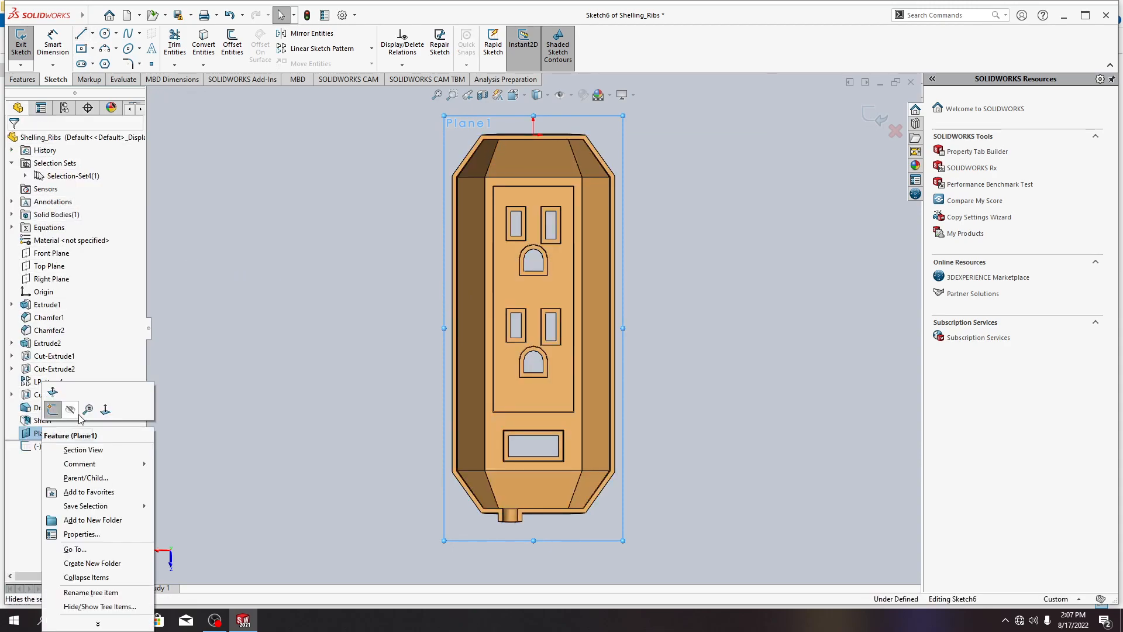
{"action": "left_click", "coordinate": [104, 410]}
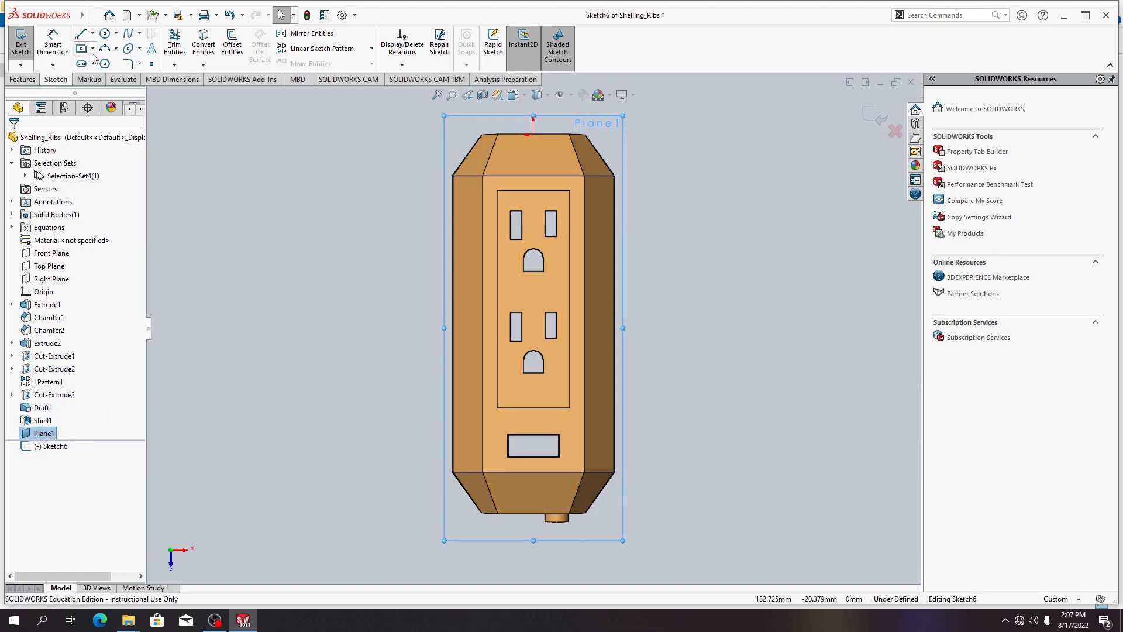
{"action": "left_click", "coordinate": [93, 33]}
{"action": "left_click", "coordinate": [115, 76]}
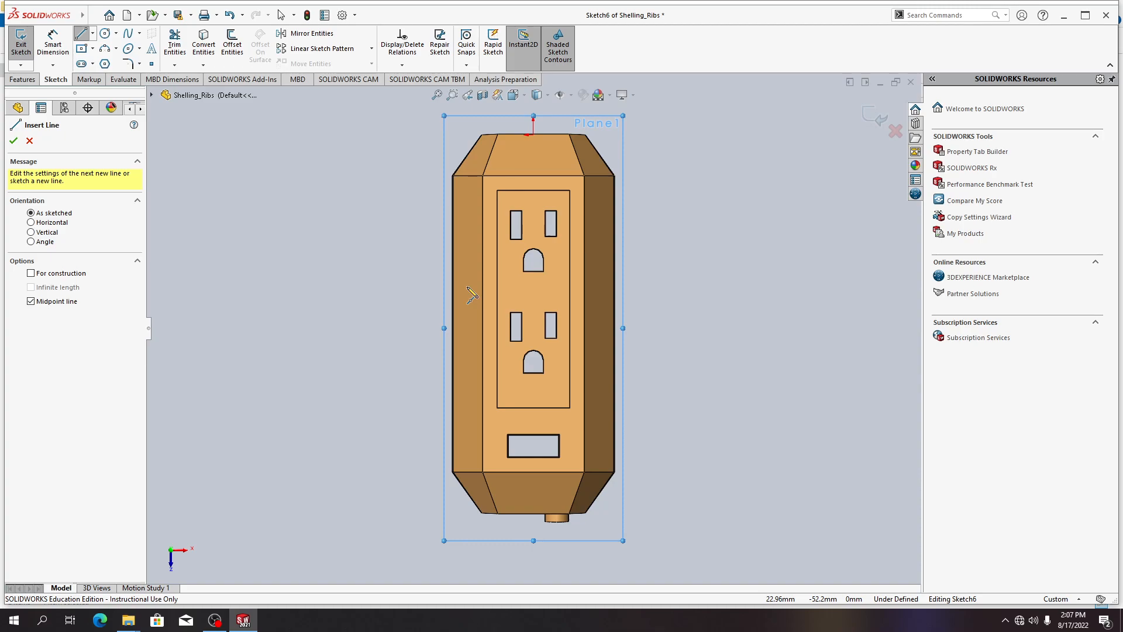
{"action": "left_click", "coordinate": [466, 286]}
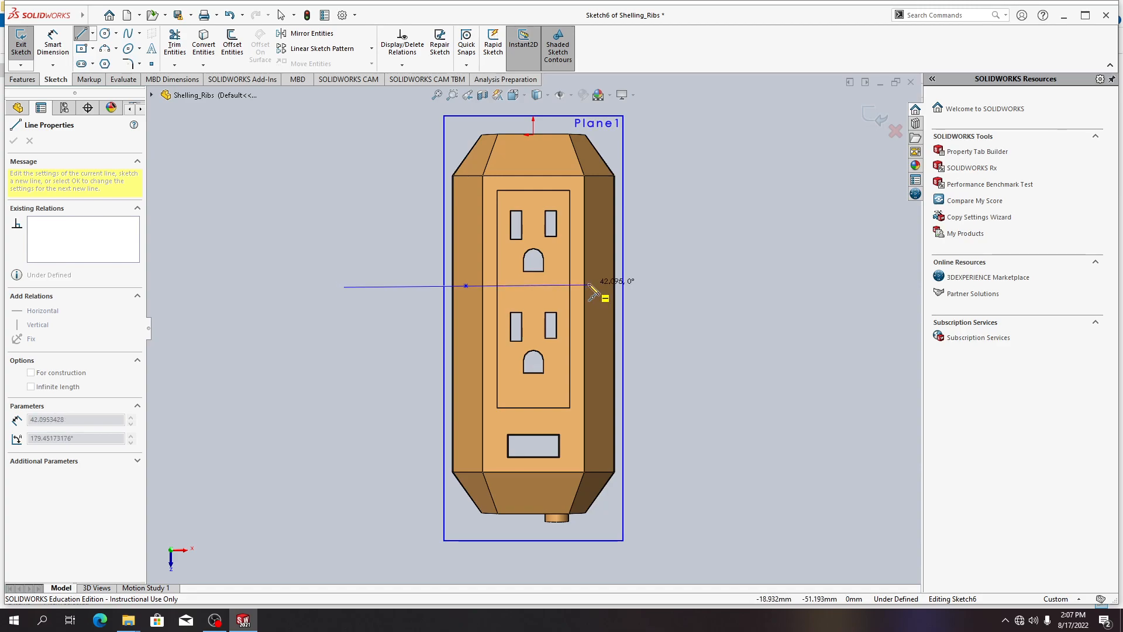
{"action": "key", "text": "Escape"}
{"action": "left_click", "coordinate": [82, 35]}
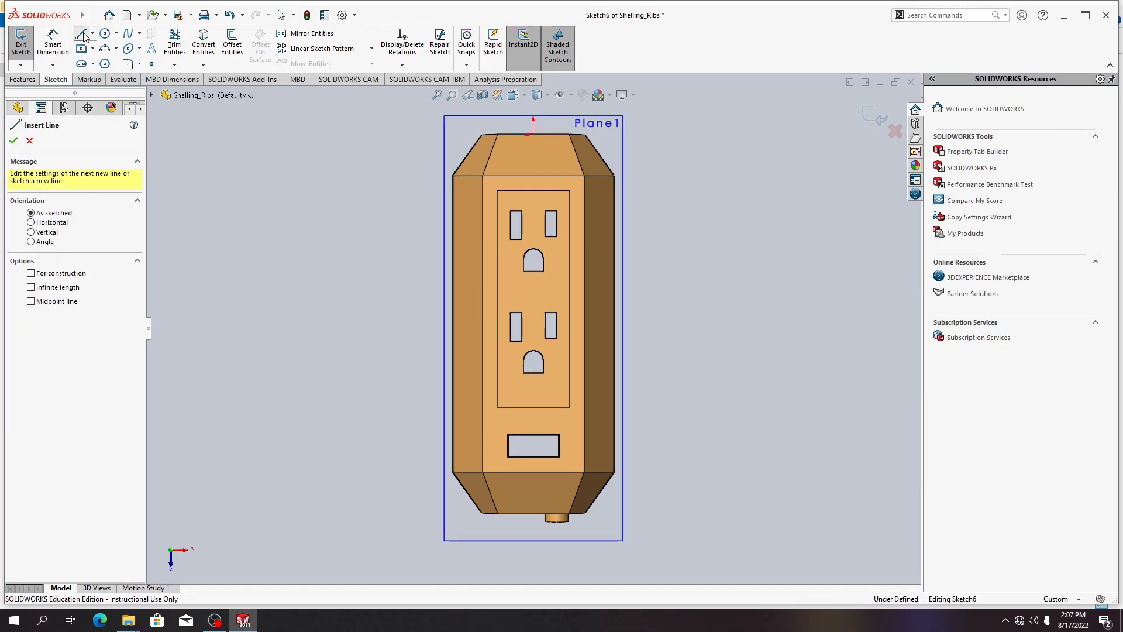
{"action": "left_click", "coordinate": [534, 300]}
{"action": "key", "text": "Escape"}
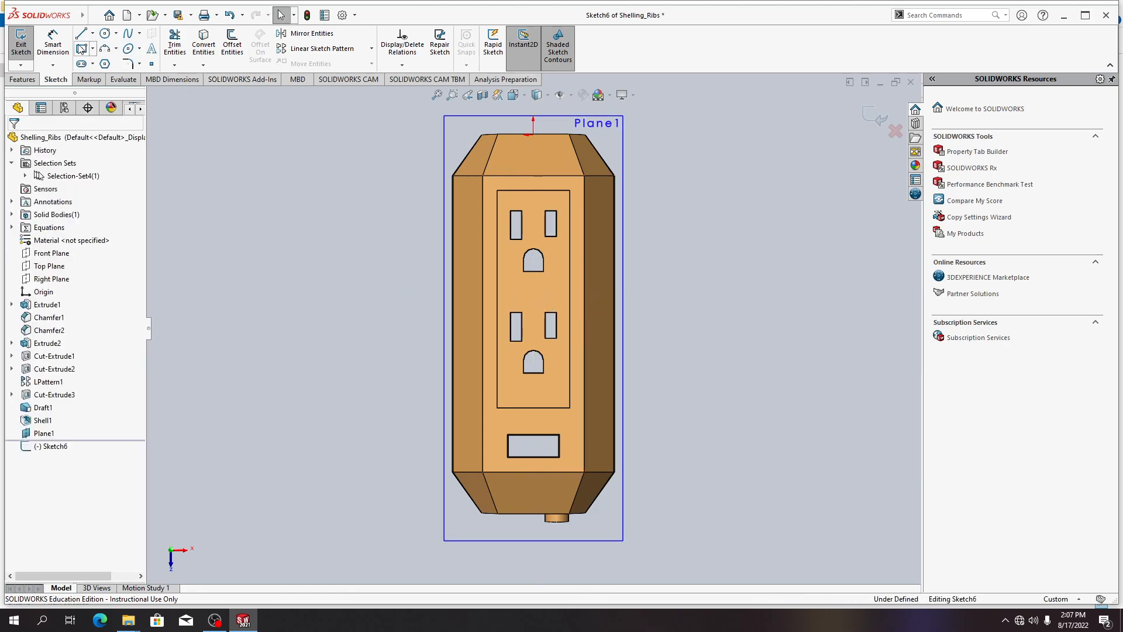
Sketch a horizontal midpoint line centred on the housing's centreline, between the two outlets, ending over the sloped side faces
{"action": "left_click", "coordinate": [92, 34]}
{"action": "left_click", "coordinate": [105, 70]}
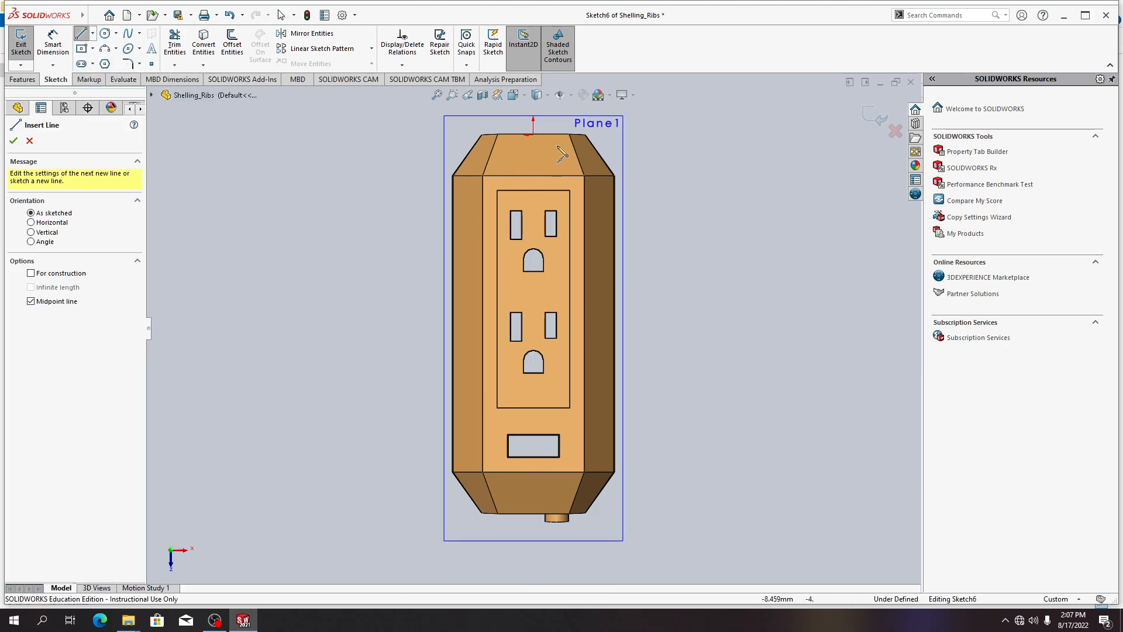
{"action": "left_click", "coordinate": [533, 291]}
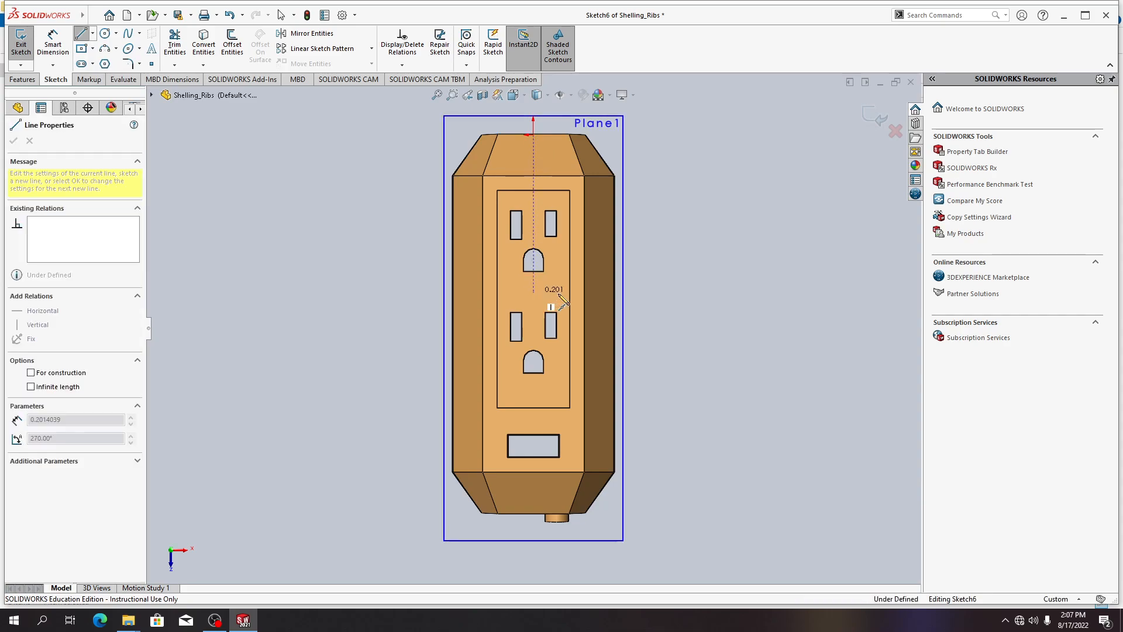
{"action": "left_click", "coordinate": [602, 291]}
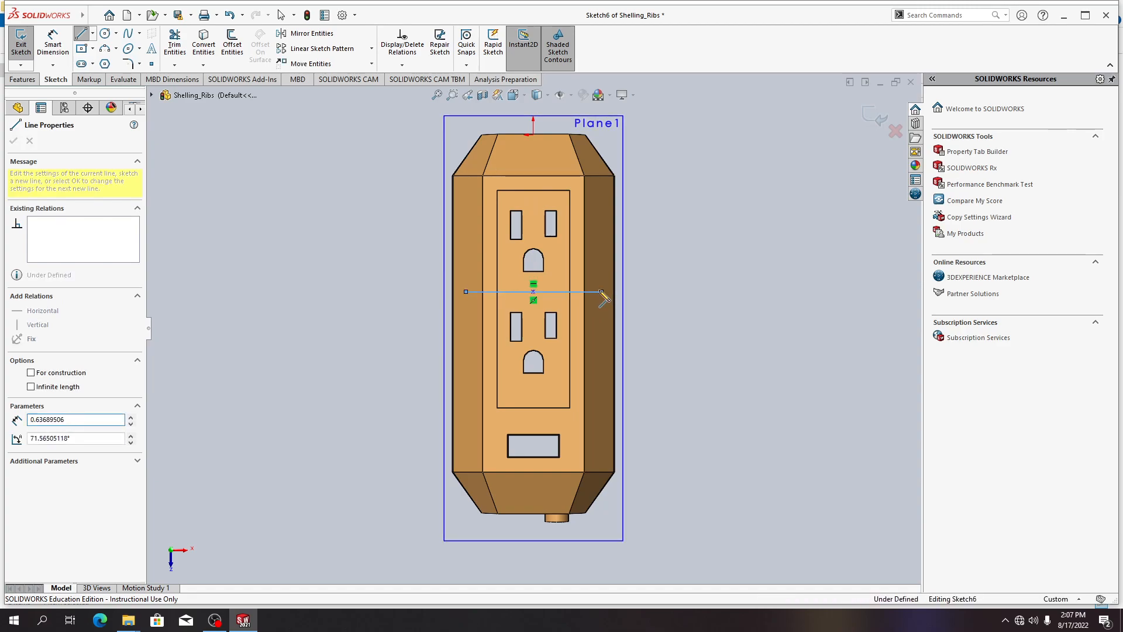
{"action": "key", "text": "Escape"}
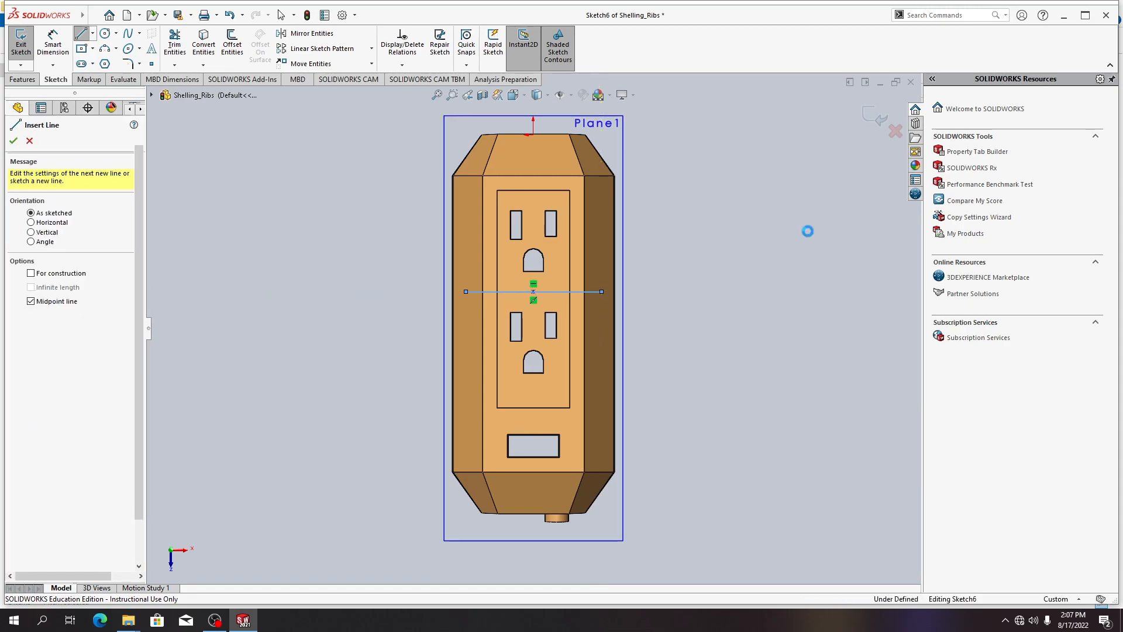
{"action": "key", "text": "Escape"}
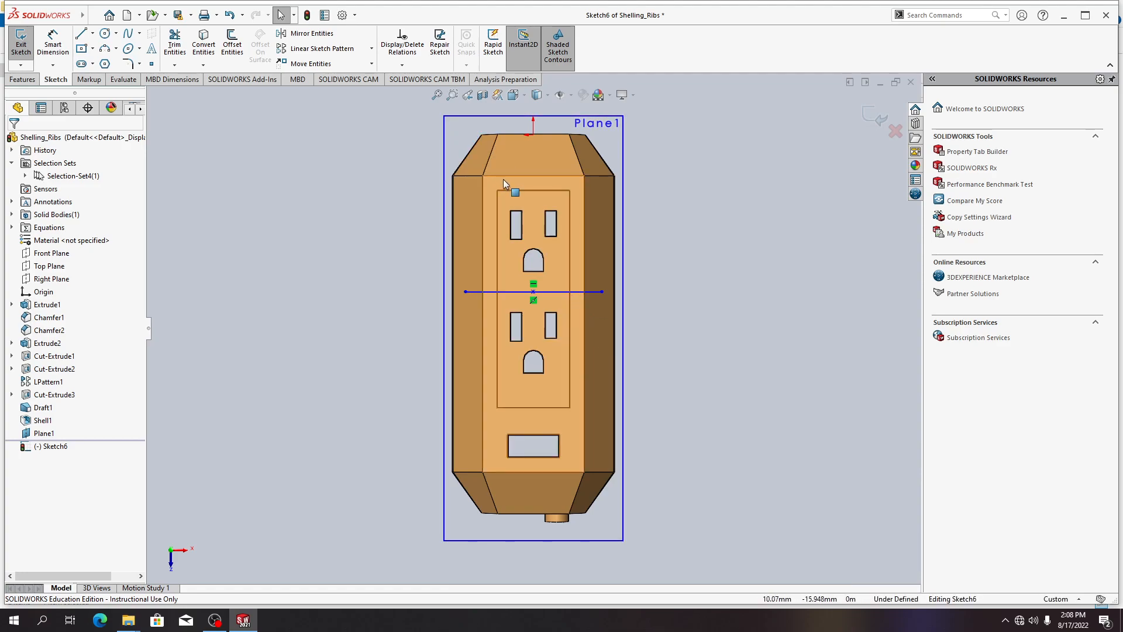
{"action": "left_click", "coordinate": [203, 66]}
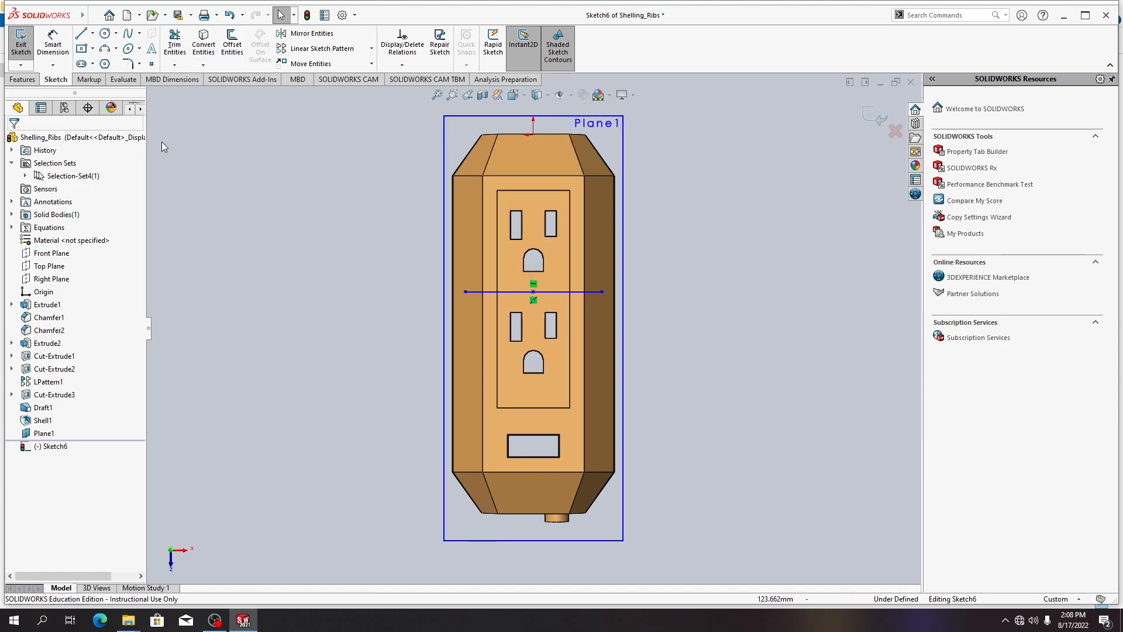
{"action": "left_click", "coordinate": [92, 33]}
{"action": "left_click", "coordinate": [111, 68]}
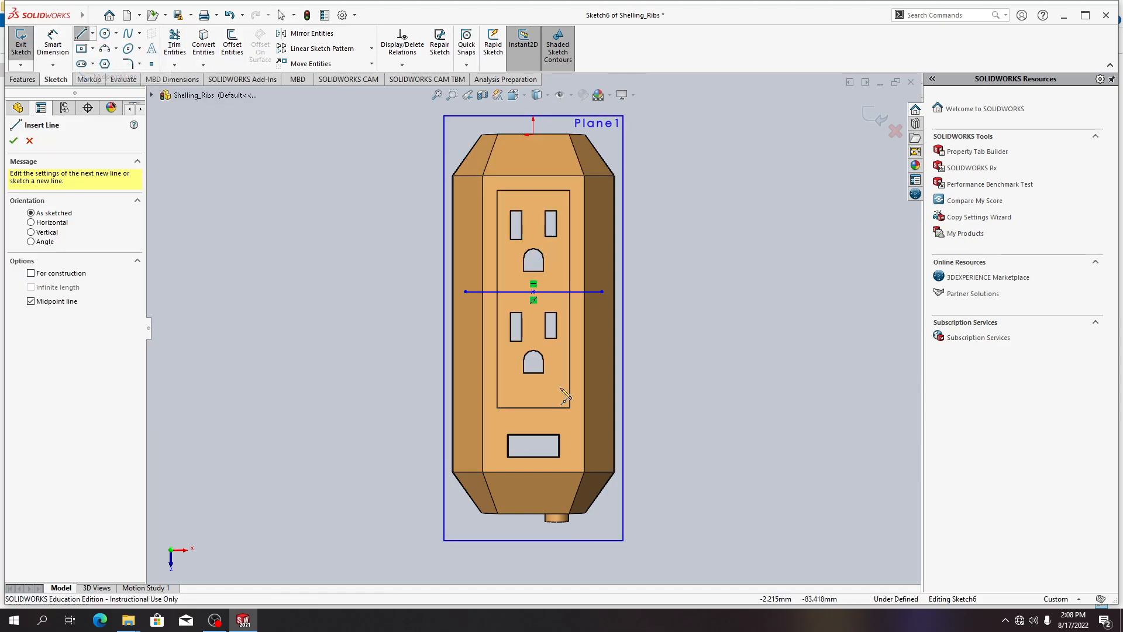
{"action": "left_click", "coordinate": [465, 388]}
{"action": "key", "text": "Escape"}
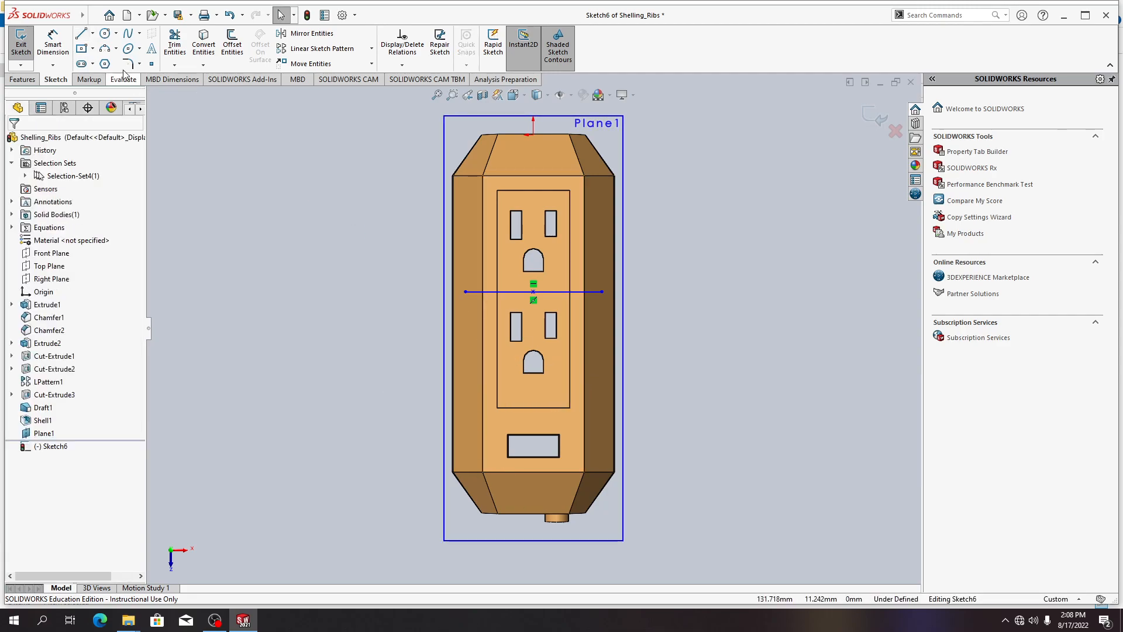
Sketch a second horizontal midpoint line of equal width, centred just below the lower outlet's D-shaped hole
{"action": "left_click", "coordinate": [92, 34]}
{"action": "left_click", "coordinate": [111, 68]}
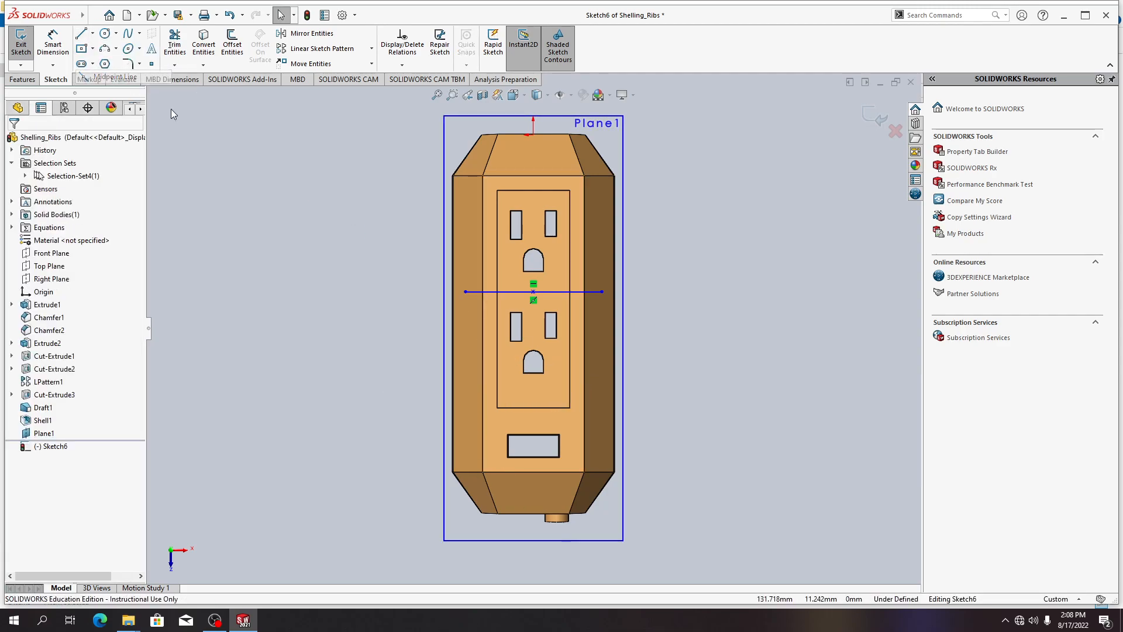
{"action": "left_click", "coordinate": [533, 387]}
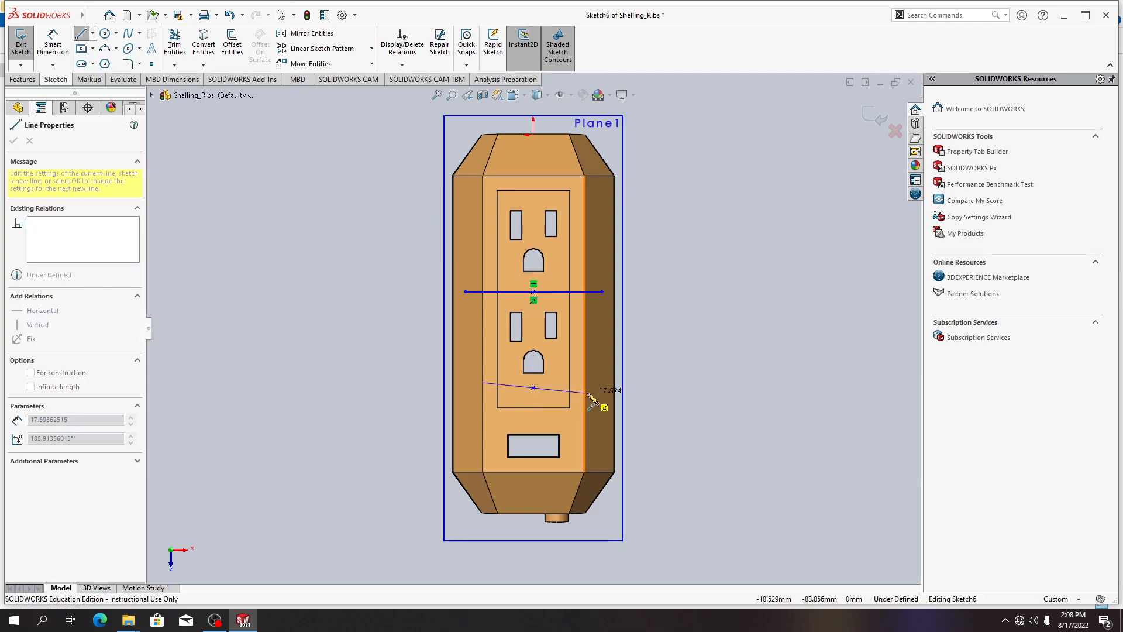
{"action": "left_click", "coordinate": [603, 388]}
{"action": "key", "text": "Escape"}
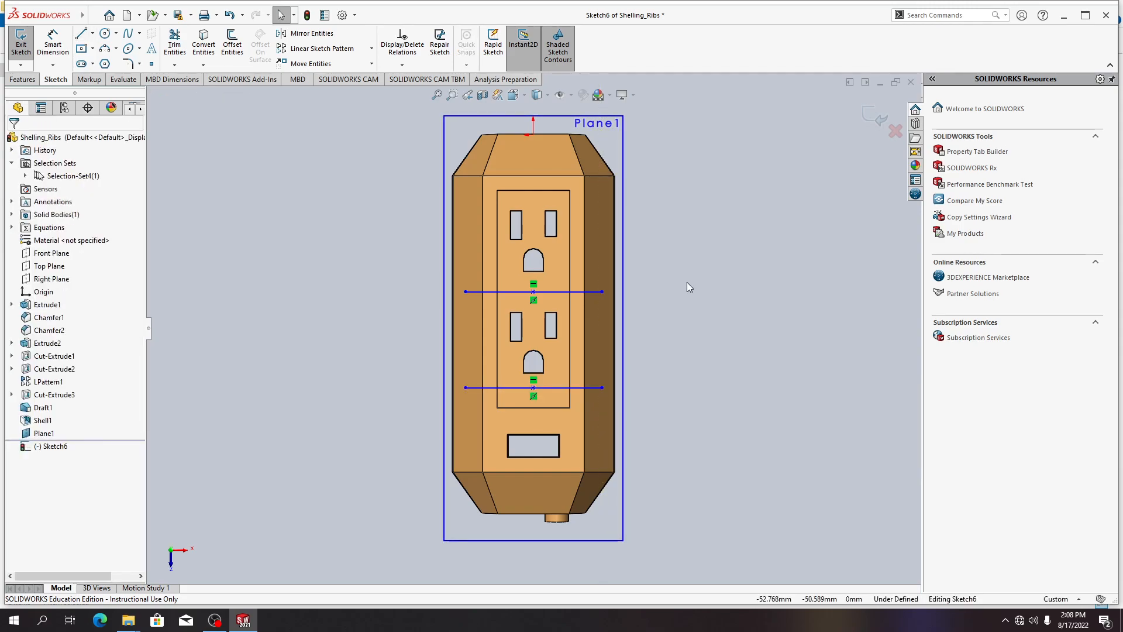
Dimension the distance from the flat edge of the upper outlet's D-shaped hole to the upper line as 5 mm
{"action": "left_click", "coordinate": [53, 40]}
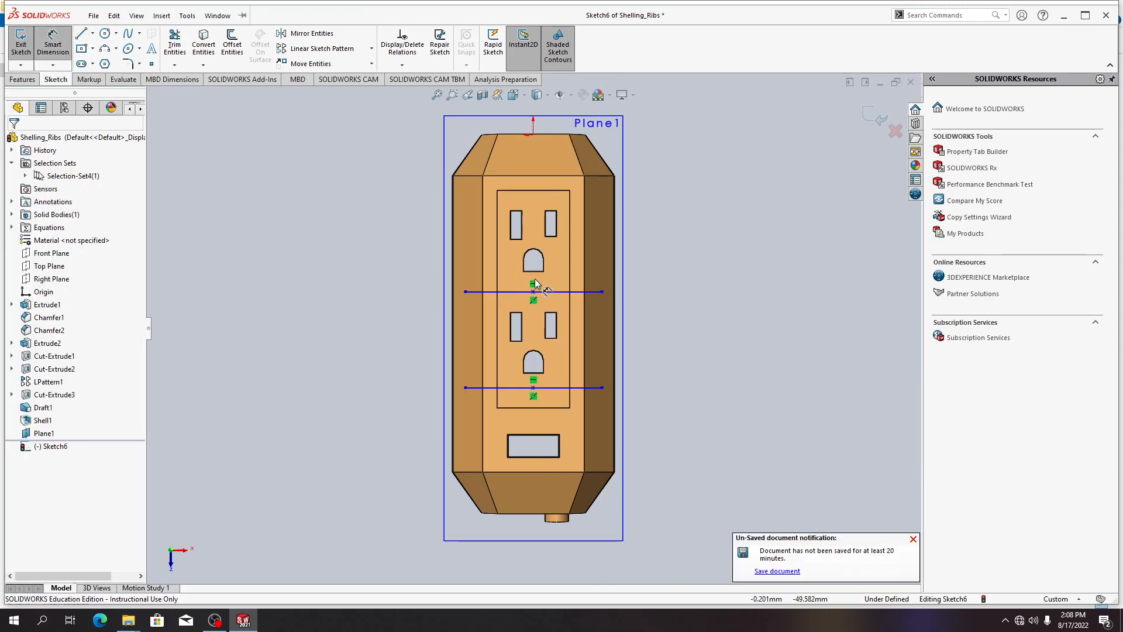
{"action": "left_click", "coordinate": [534, 271]}
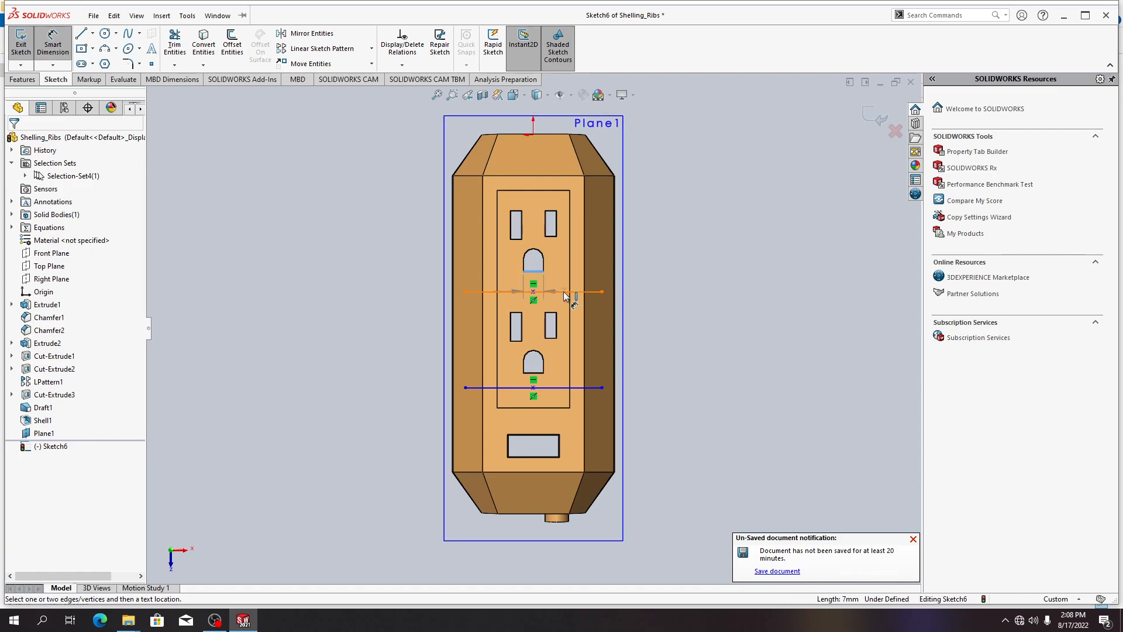
{"action": "left_click", "coordinate": [560, 291]}
{"action": "left_click", "coordinate": [677, 282]}
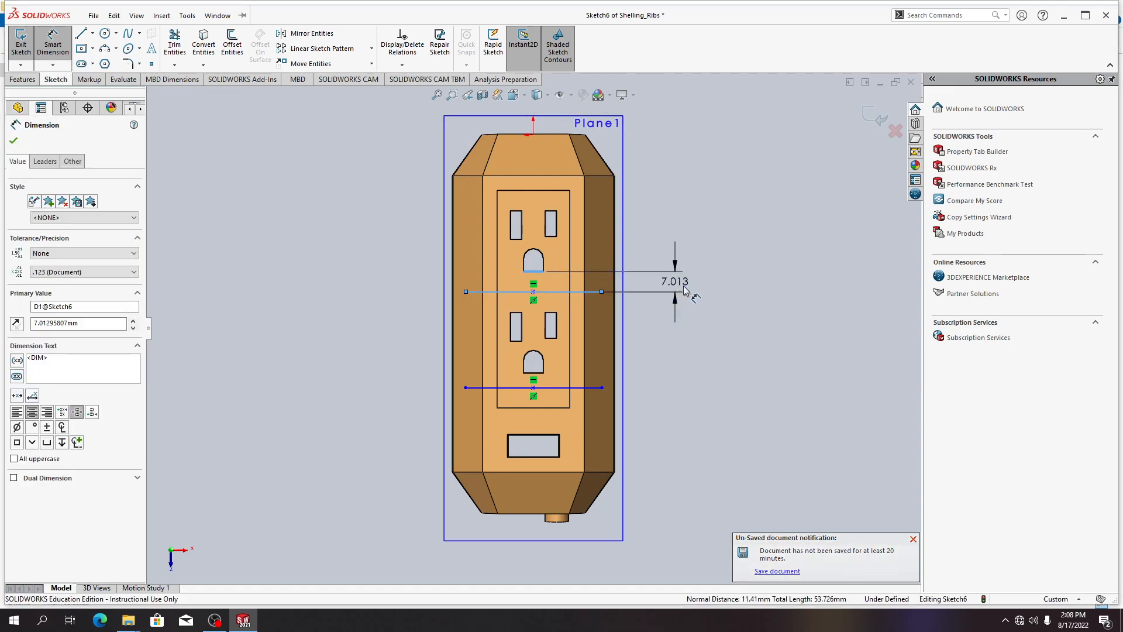
{"action": "type", "text": "5"}
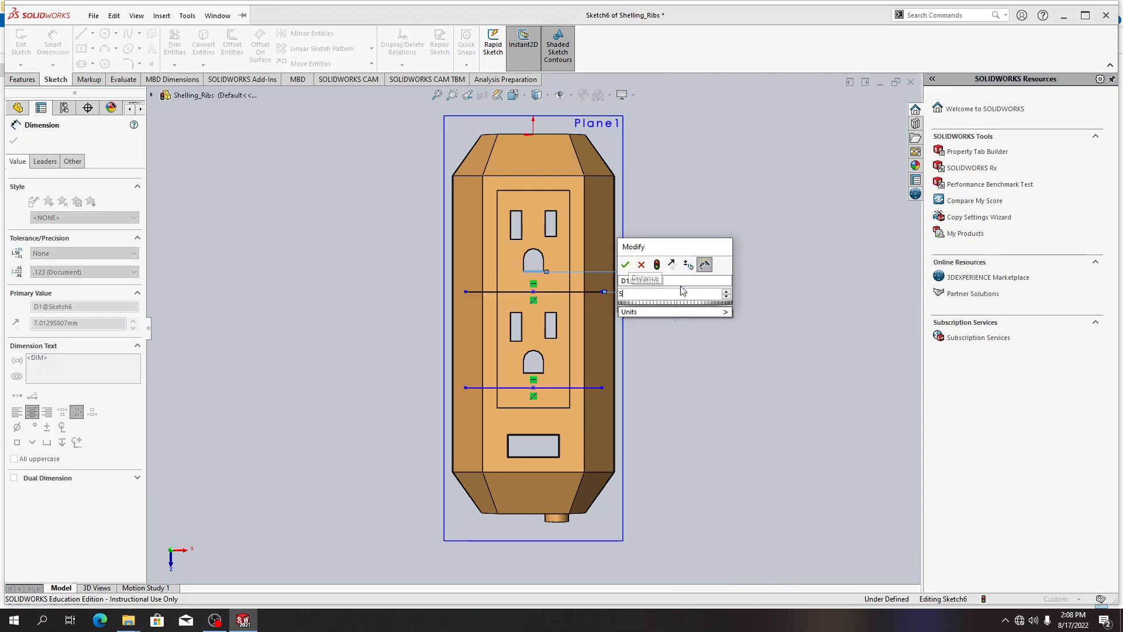
{"action": "left_click", "coordinate": [625, 264]}
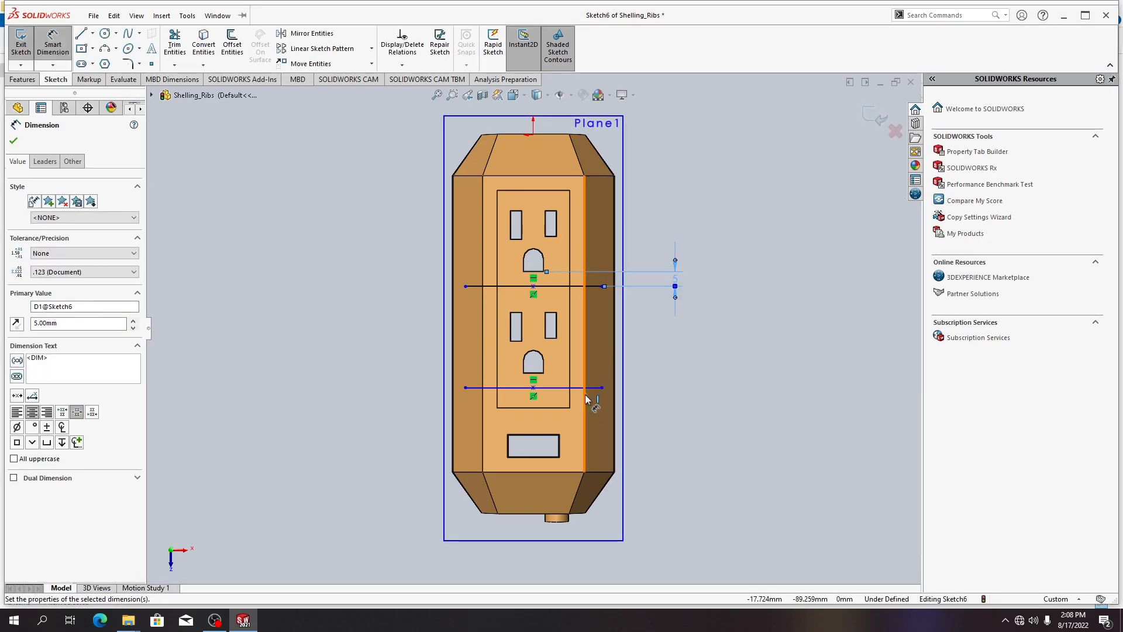
Dimension the distance from the flat edge of the lower outlet's D-shaped hole to the lower line as 5 mm
{"action": "left_click", "coordinate": [540, 374]}
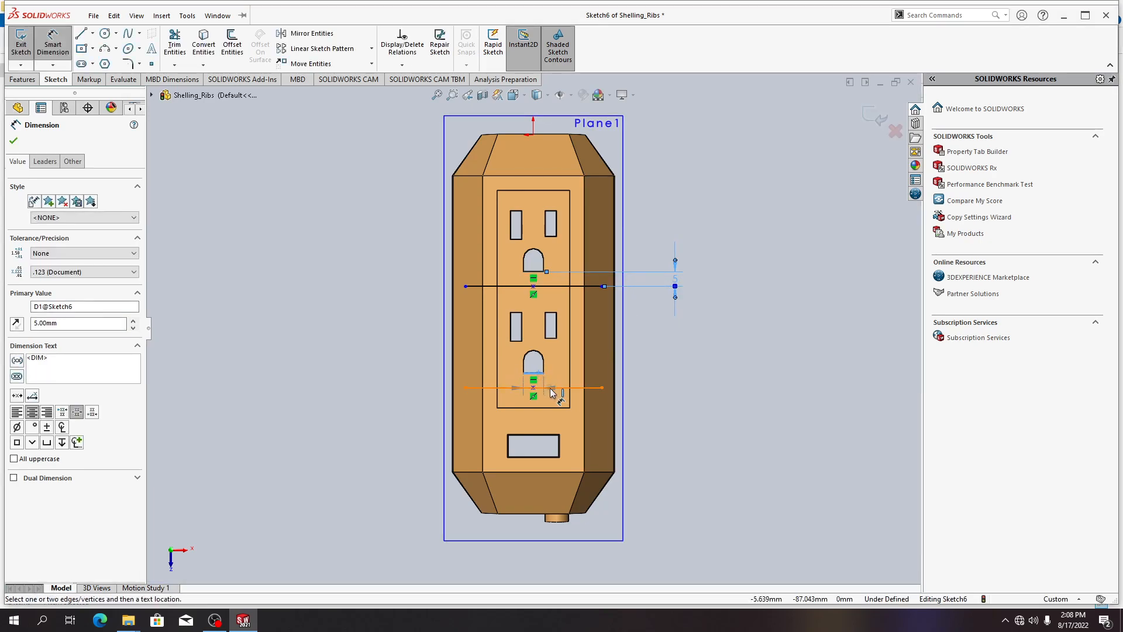
{"action": "left_click", "coordinate": [550, 387]}
{"action": "left_click", "coordinate": [681, 381]}
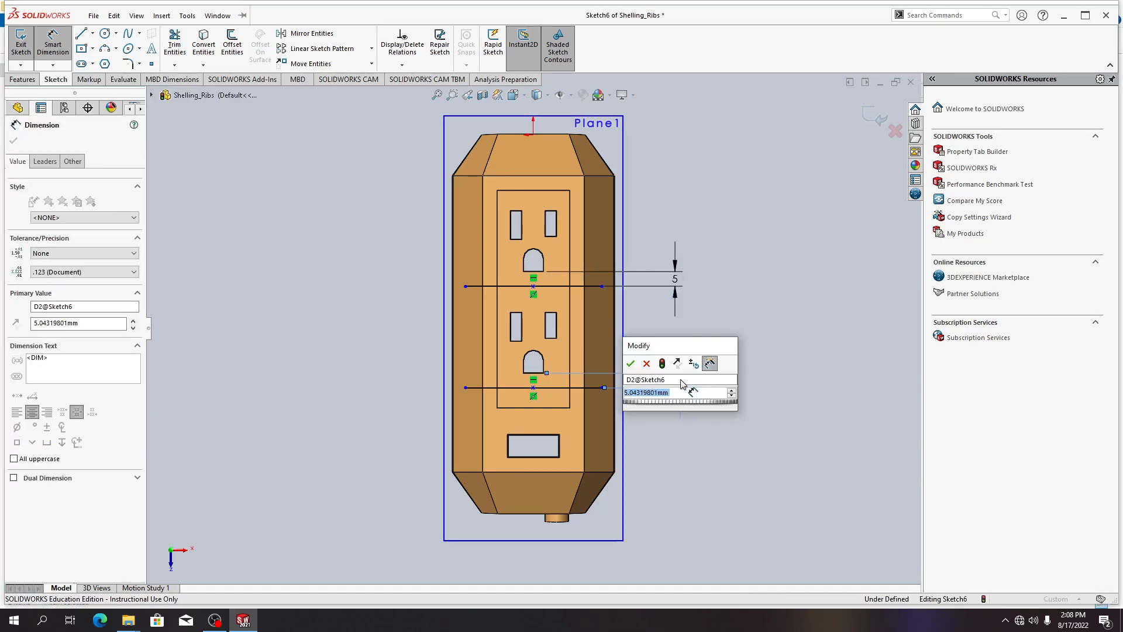
{"action": "type", "text": "5"}
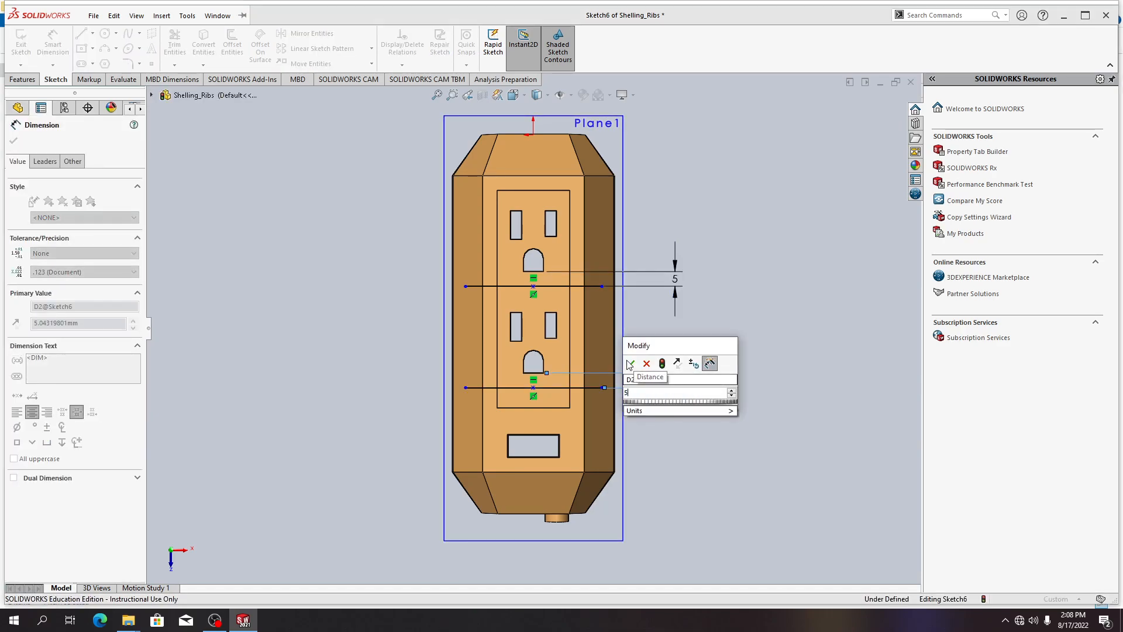
{"action": "key", "text": "Return"}
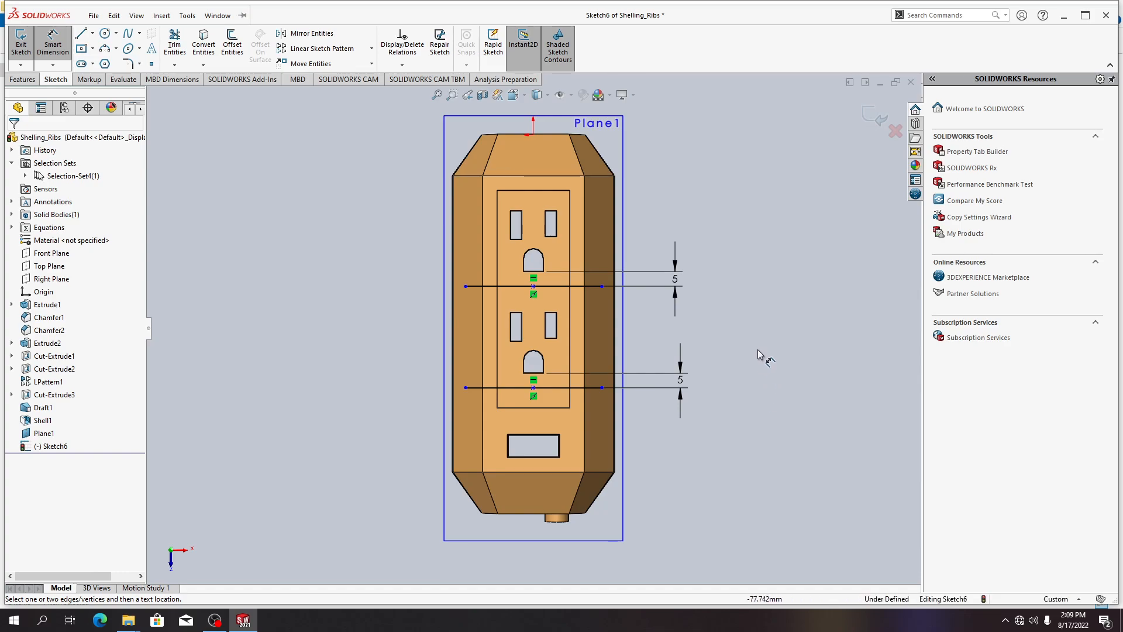
{"action": "key", "text": "Escape"}
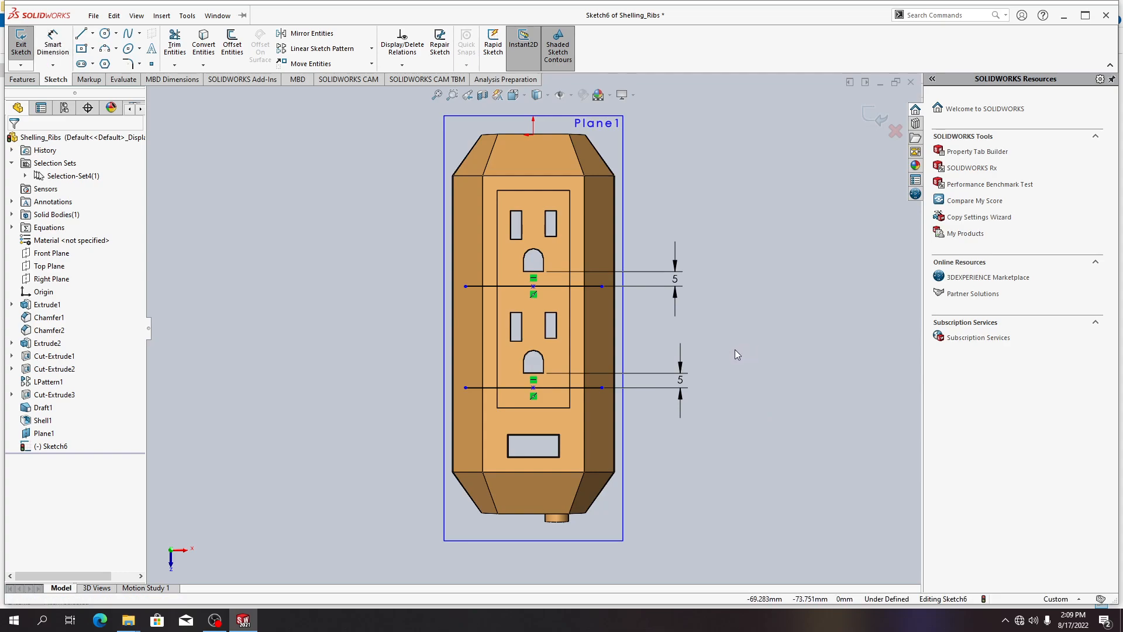
{"action": "key", "text": "alt+Tab"}
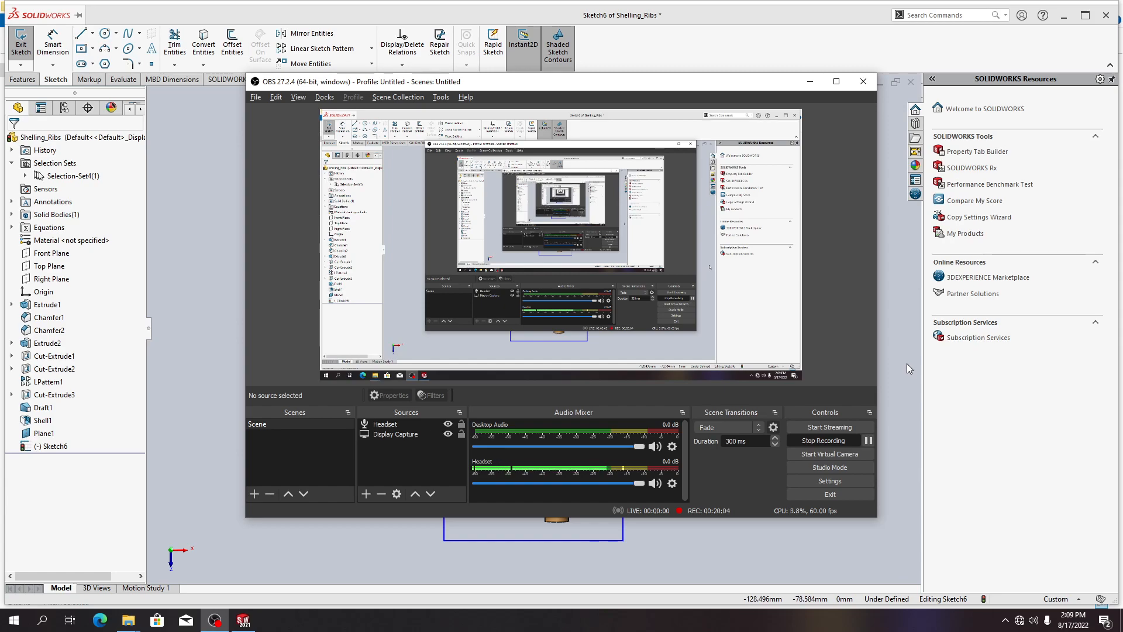
{"action": "key", "text": "alt+Tab"}
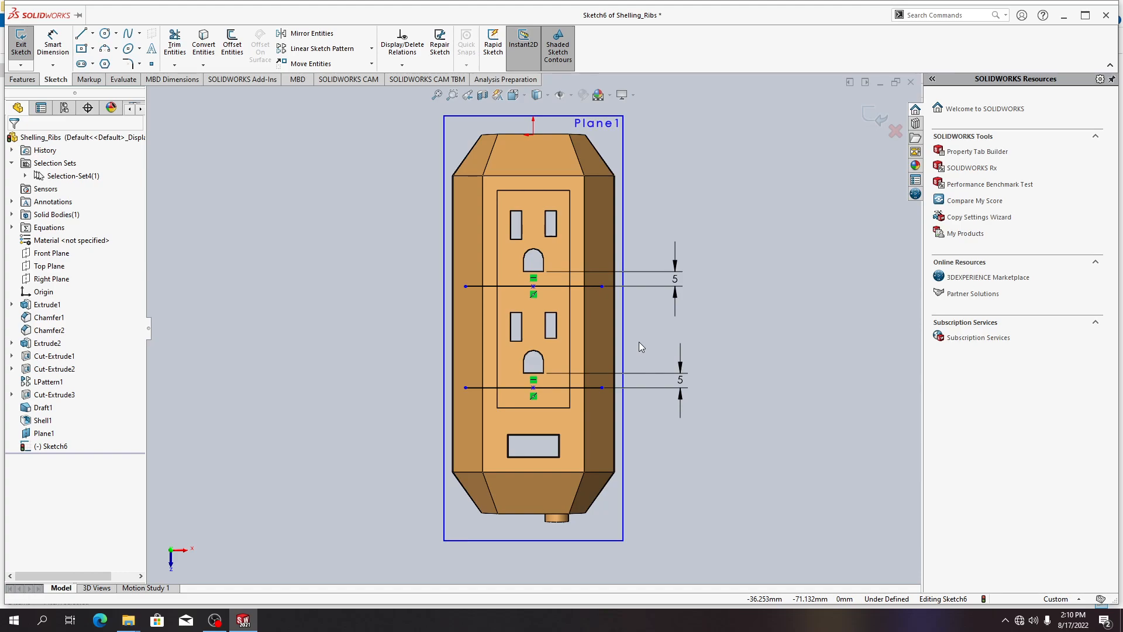
Exit the sketch and start a Rib feature from its two horizontal lines
{"action": "left_click", "coordinate": [20, 79]}
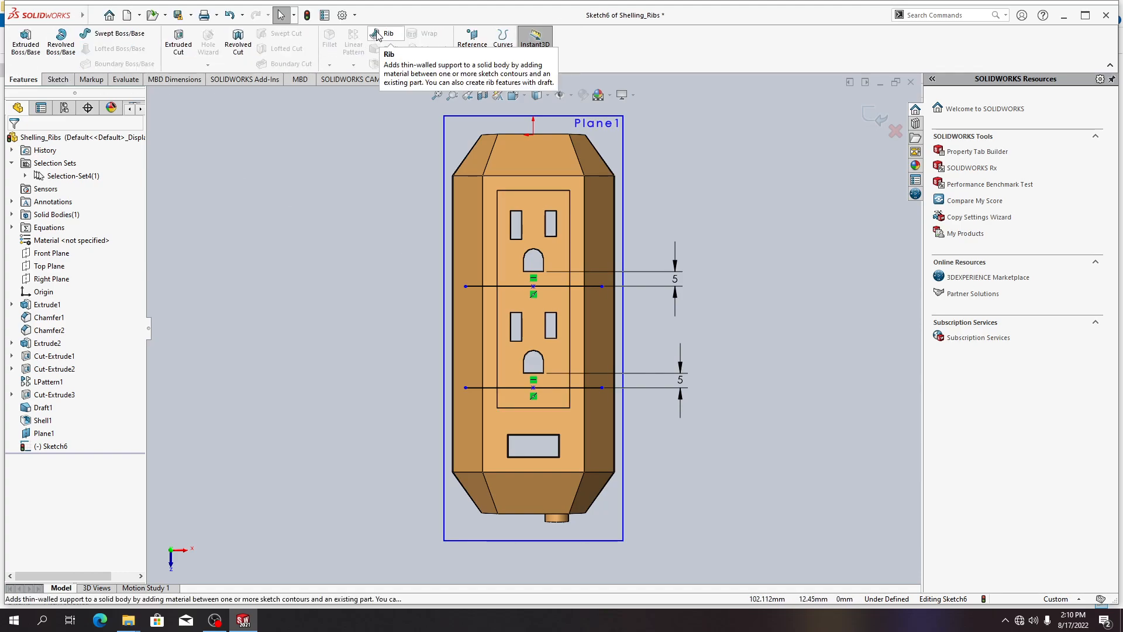
{"action": "left_click", "coordinate": [868, 116]}
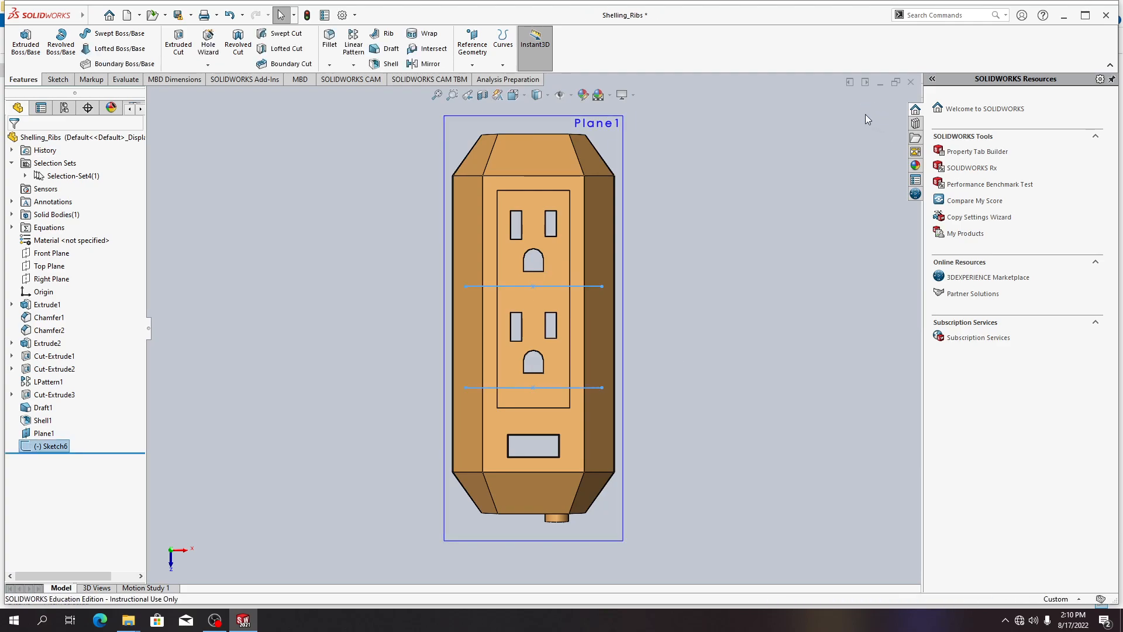
{"action": "left_click", "coordinate": [385, 33]}
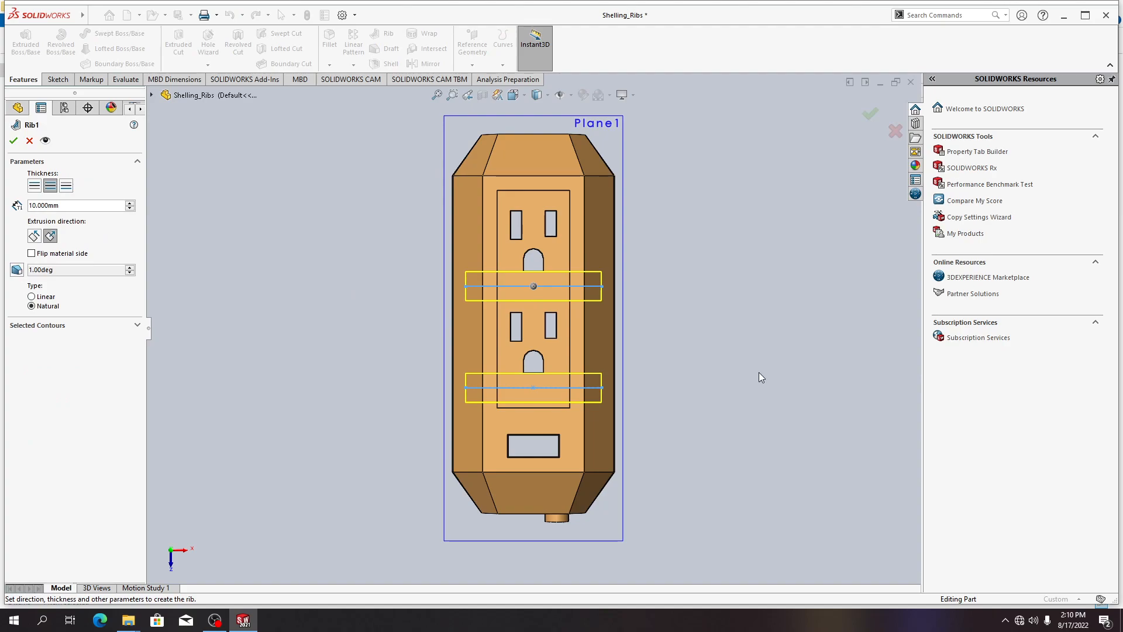
{"action": "middle_click_drag", "start_coordinate": [714, 381], "coordinate": [569, 390]}
{"action": "middle_click_drag", "start_coordinate": [286, 340], "coordinate": [277, 358]}
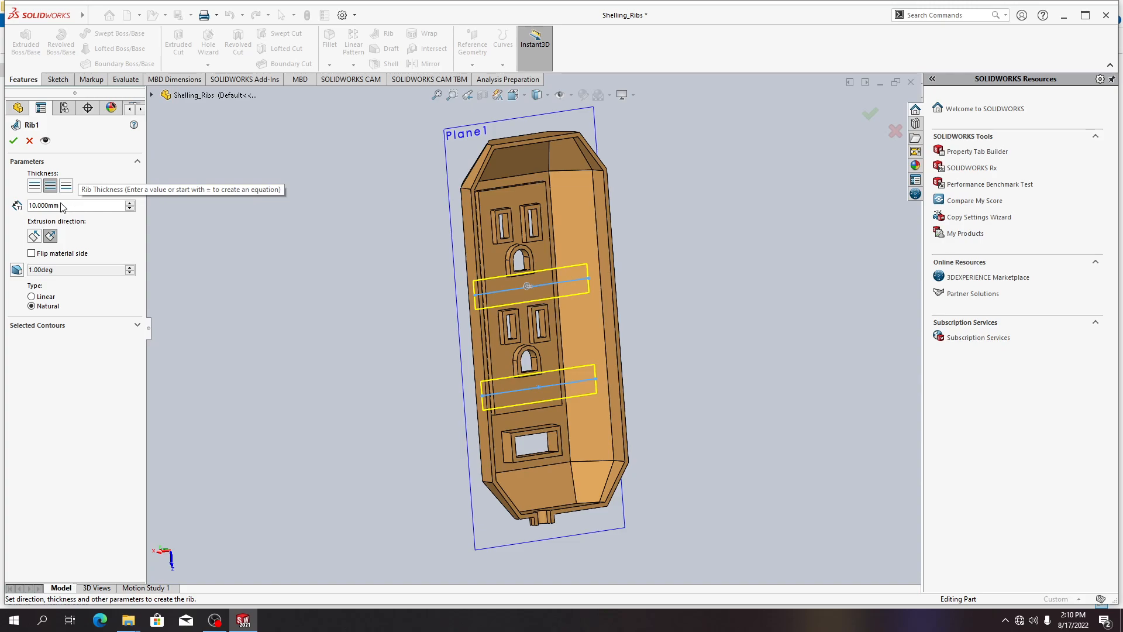
Set the rib thickness to 1.5 mm
{"action": "left_click", "coordinate": [34, 206]}
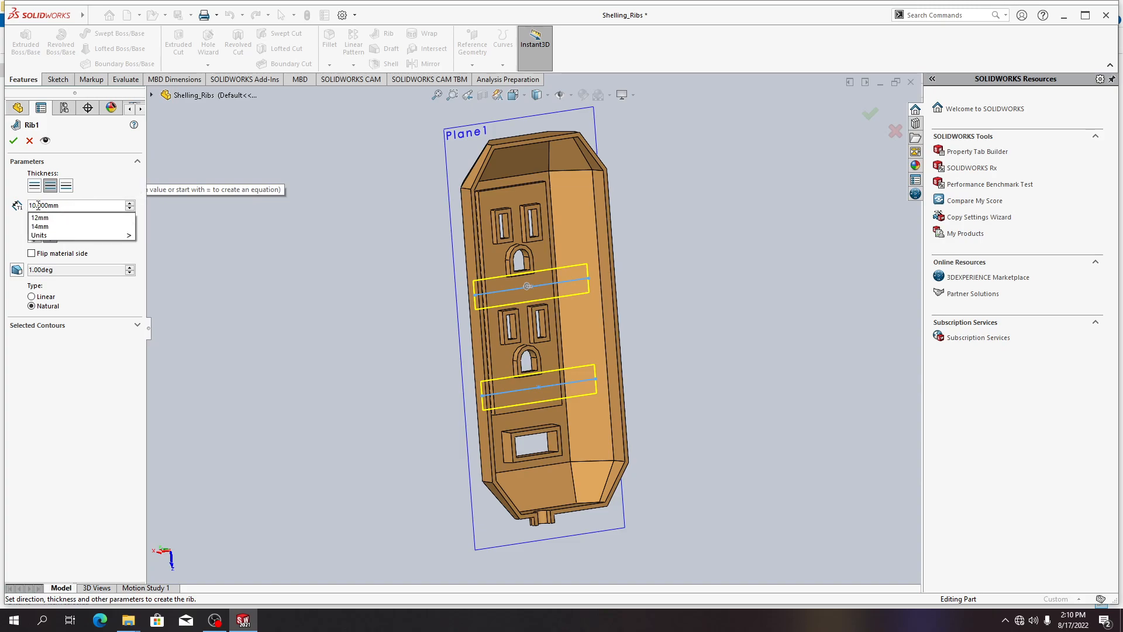
{"action": "left_click", "coordinate": [36, 205]}
{"action": "left_click", "coordinate": [35, 205]}
{"action": "key", "text": "Delete"}
{"action": "type", "text": "5"}
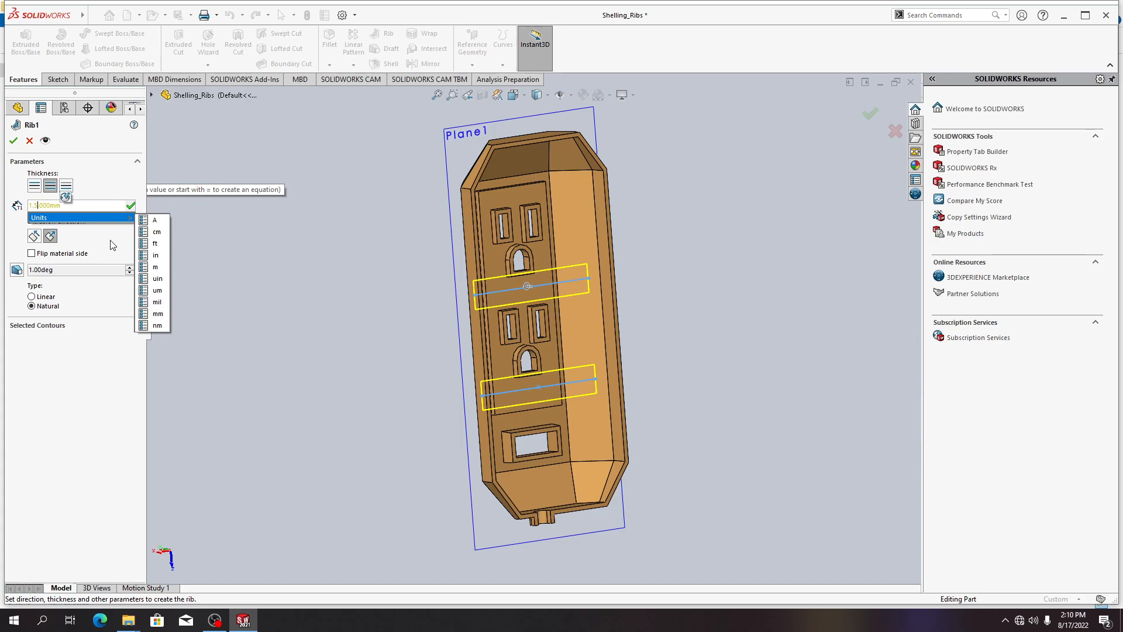
{"action": "key", "text": "Return"}
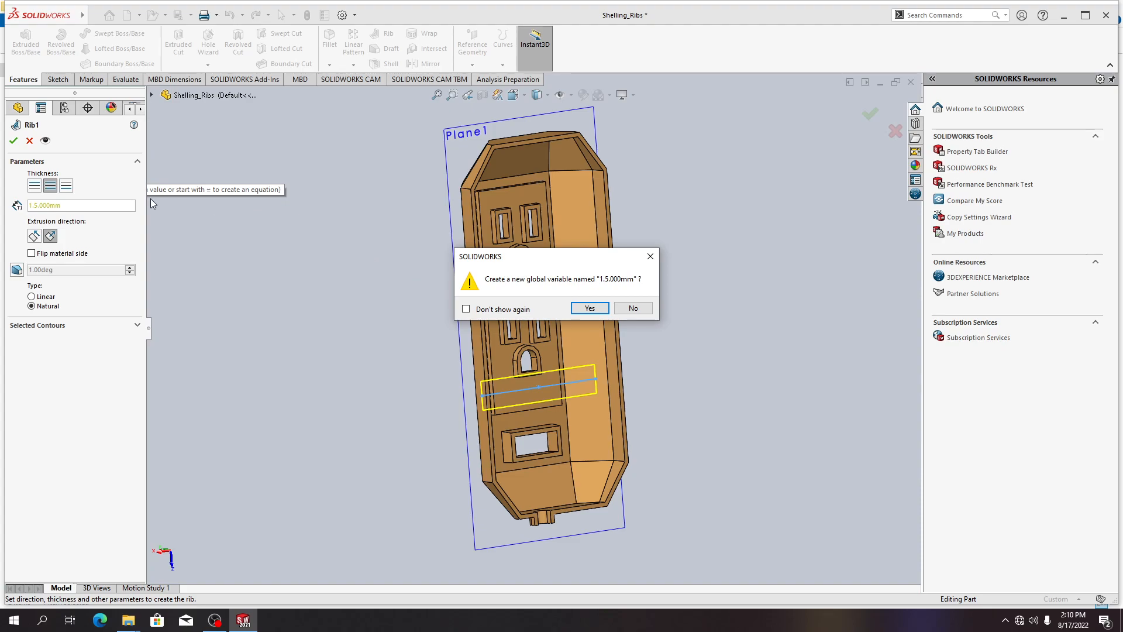
{"action": "left_click", "coordinate": [633, 308]}
{"action": "left_click", "coordinate": [38, 205]}
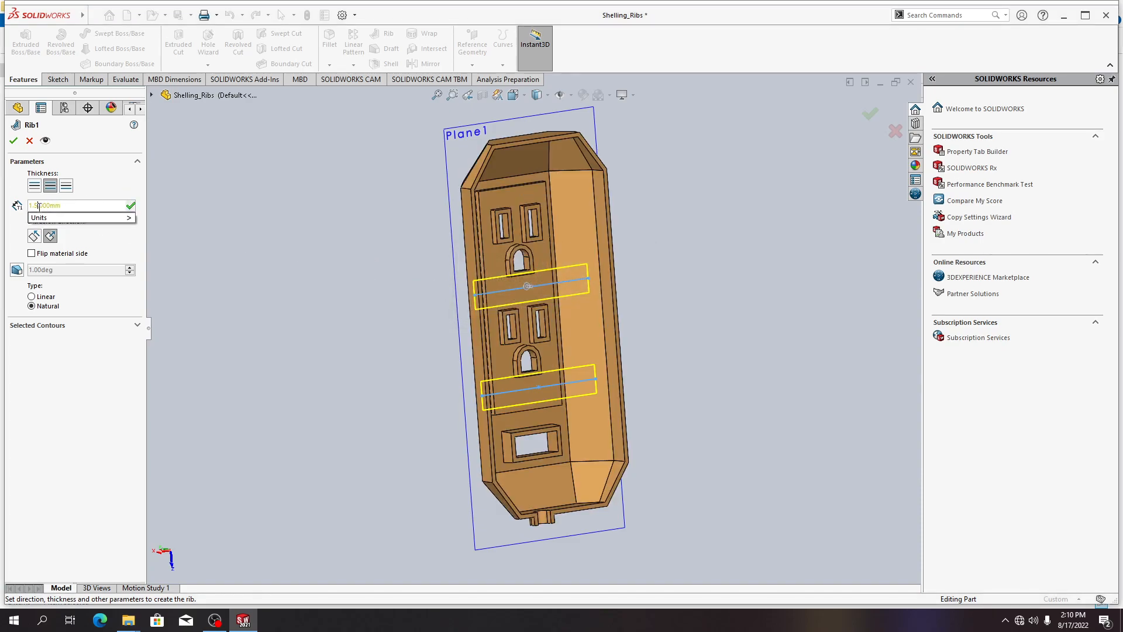
{"action": "left_click_drag", "start_coordinate": [49, 205], "coordinate": [37, 209]}
{"action": "type", "text": "\\"}
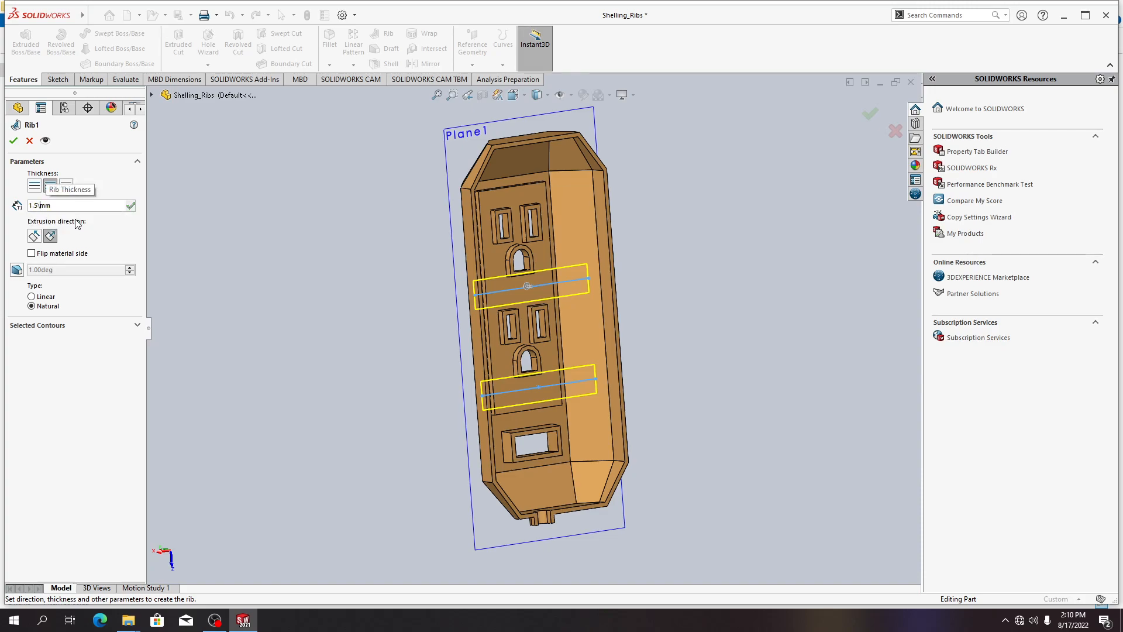
{"action": "key", "text": "BackSpace"}
{"action": "left_click", "coordinate": [98, 243]}
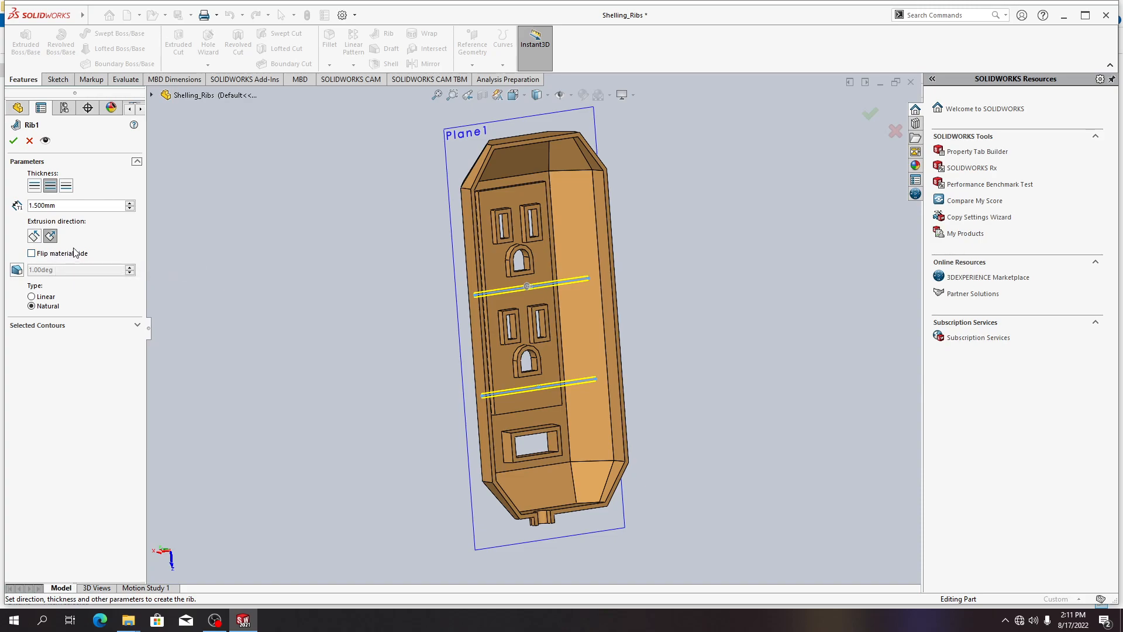
{"action": "middle_click_drag", "start_coordinate": [469, 371], "coordinate": [388, 276]}
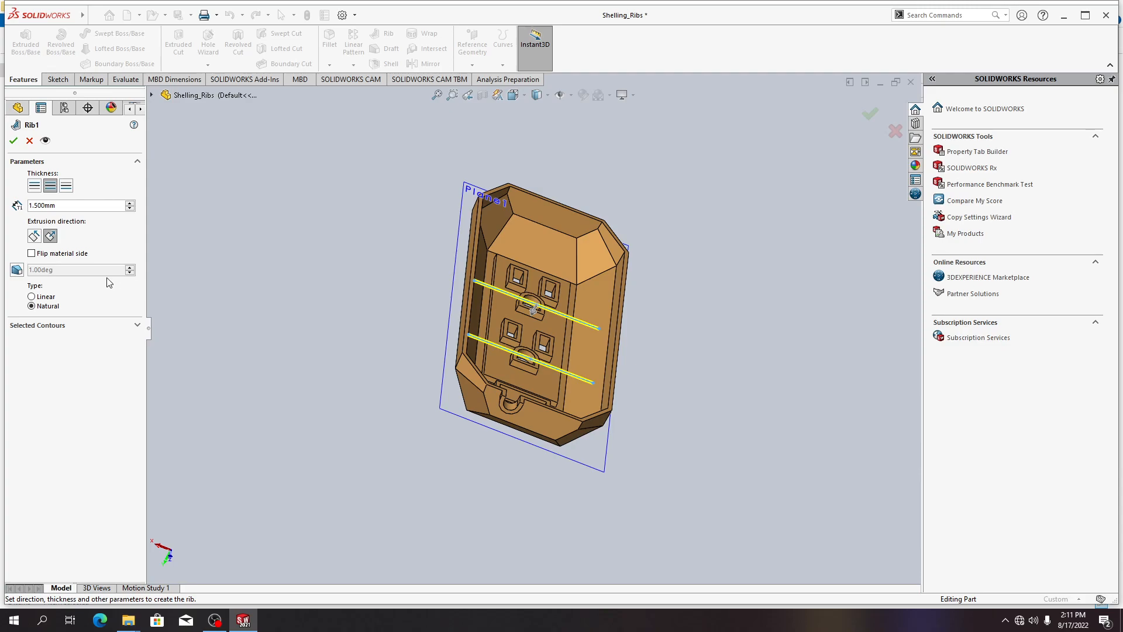
{"action": "left_click", "coordinate": [137, 325]}
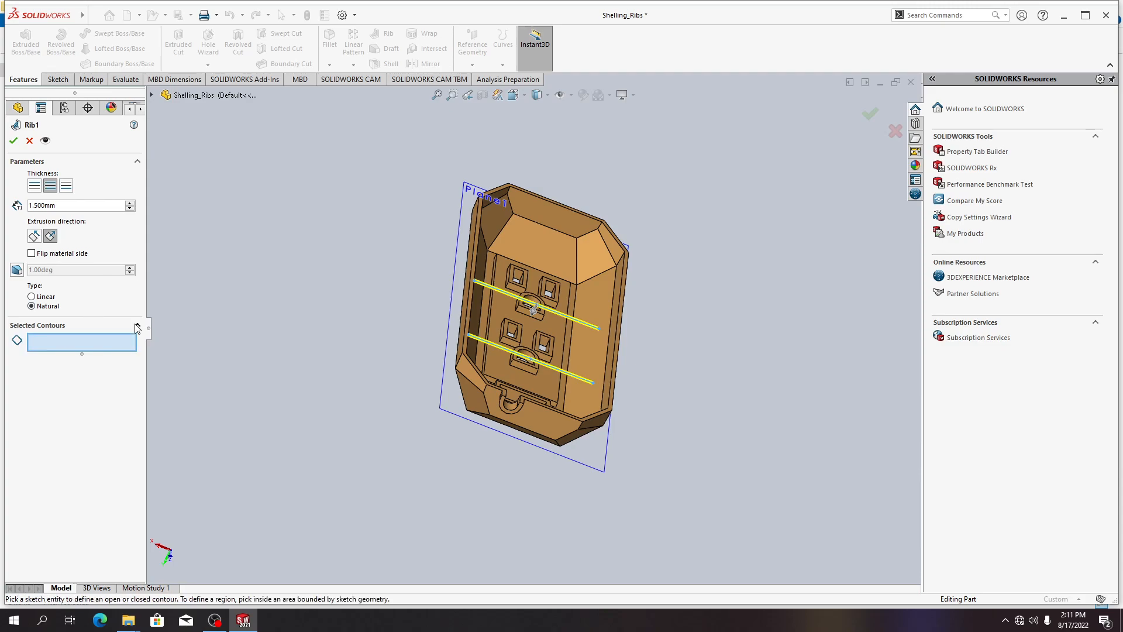
{"action": "left_click", "coordinate": [137, 326]}
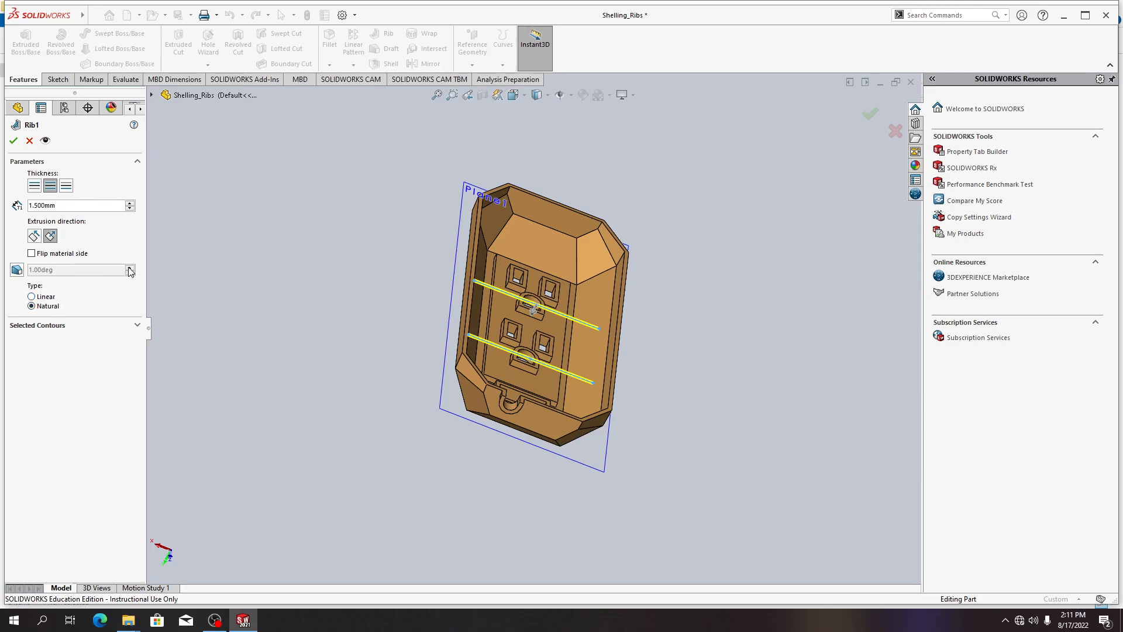
{"action": "middle_click_drag", "start_coordinate": [301, 336], "coordinate": [282, 312]}
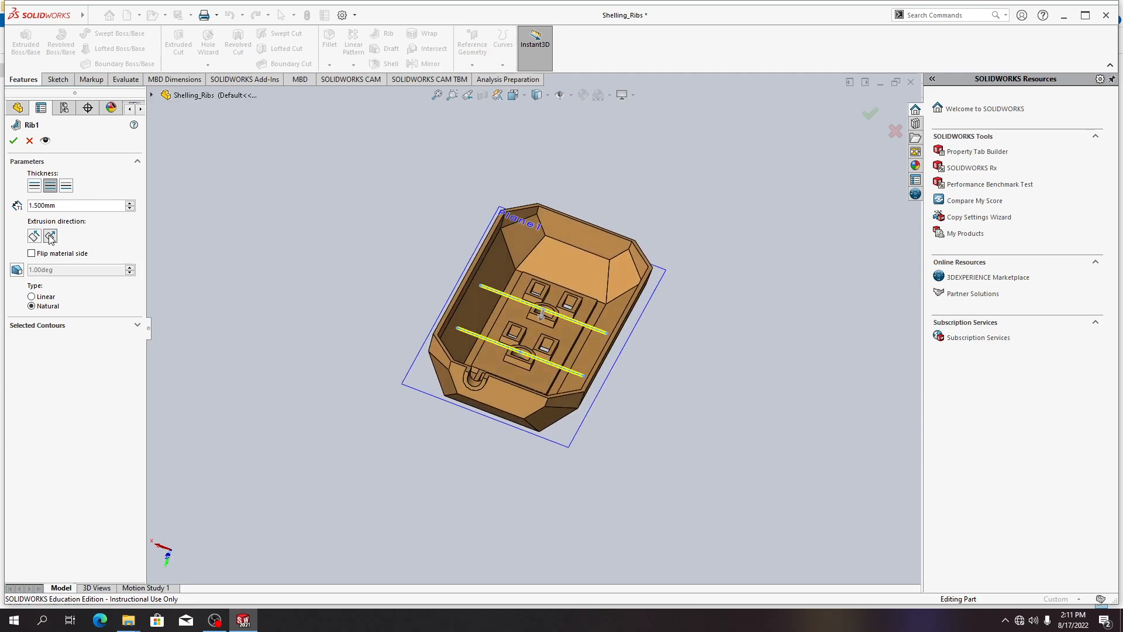
{"action": "middle_click_drag", "start_coordinate": [510, 424], "coordinate": [467, 379]}
{"action": "scroll", "coordinate": [477, 318], "scroll_direction": "up", "scroll_amount": 2}
{"action": "scroll", "coordinate": [589, 371], "scroll_direction": "down", "scroll_amount": 6}
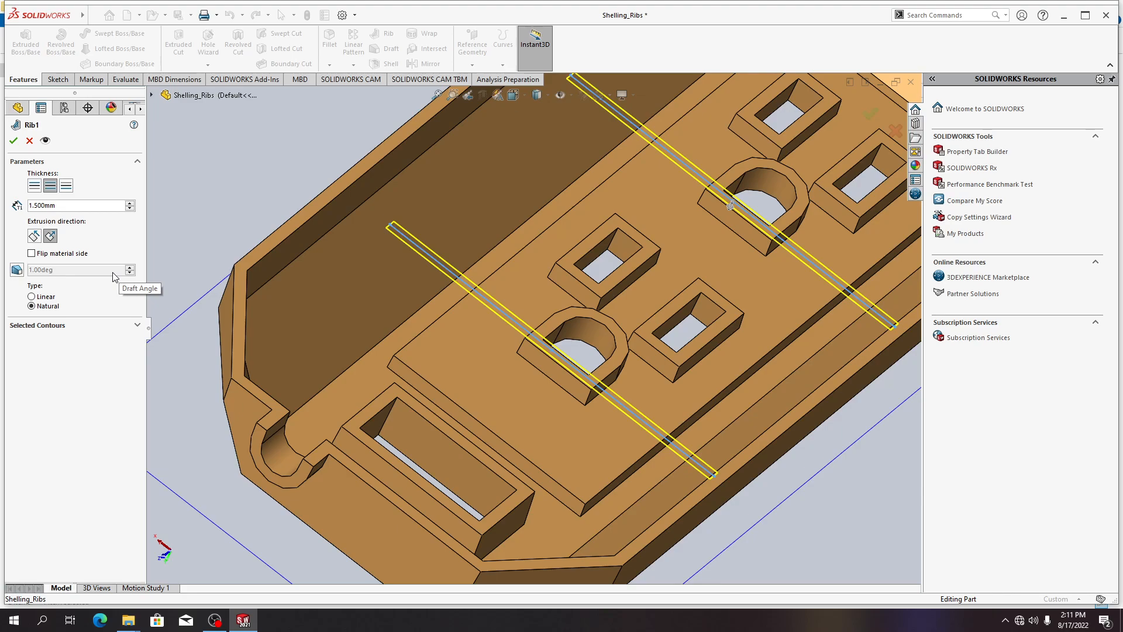
Enable draft on the ribs and set the outward draft angle to 3 degrees
{"action": "left_click", "coordinate": [17, 270]}
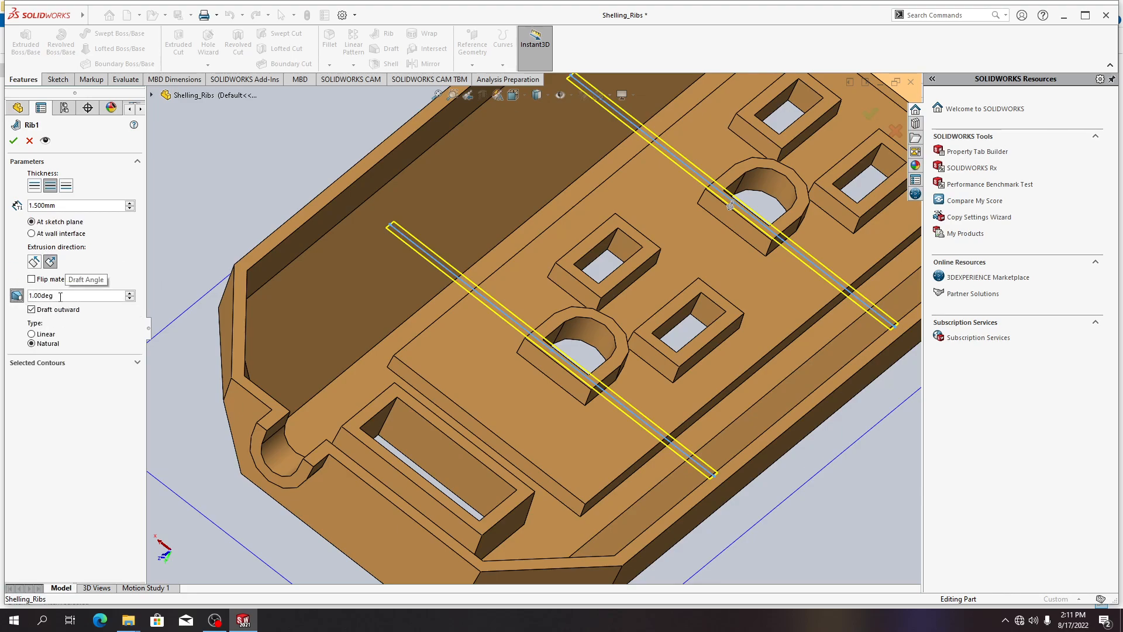
{"action": "left_click", "coordinate": [61, 296]}
{"action": "double_click", "coordinate": [132, 294]}
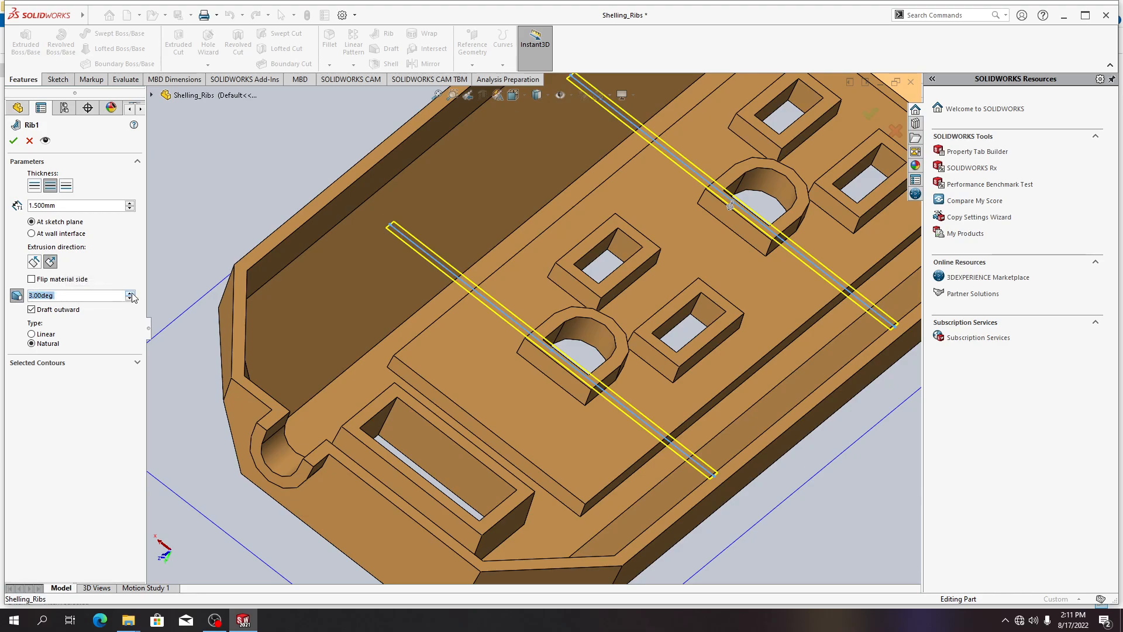
{"action": "left_click", "coordinate": [89, 418]}
Inspect the ribs in a detailed preview without highlighting new or modified faces, and accept the Rib feature
{"action": "left_click", "coordinate": [46, 141]}
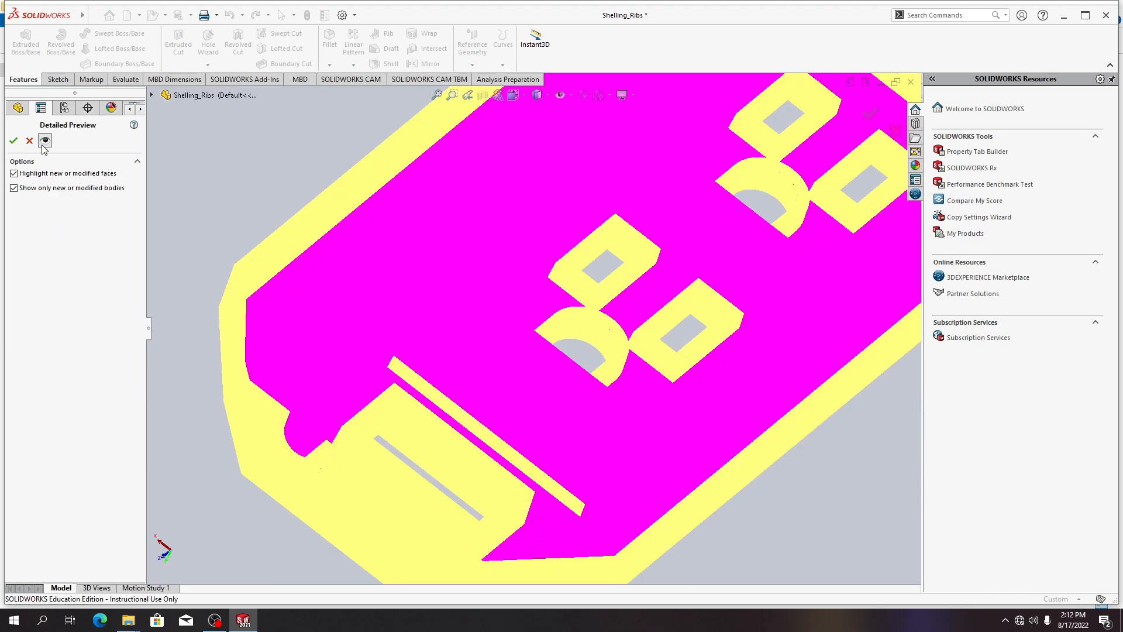
{"action": "middle_click_drag", "start_coordinate": [622, 395], "coordinate": [629, 436]}
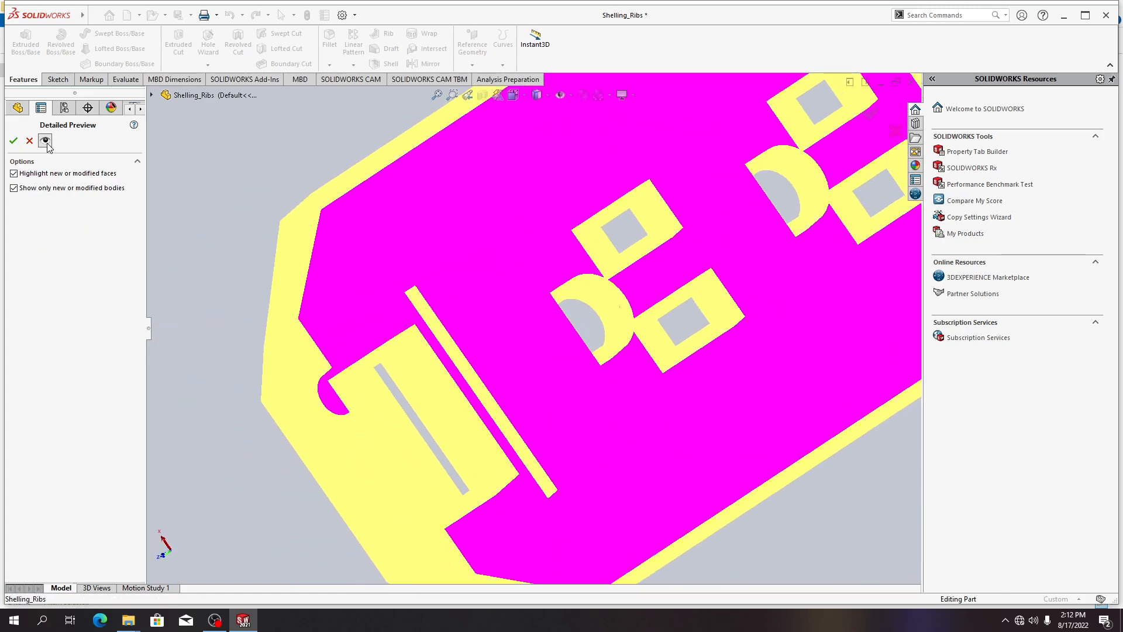
{"action": "left_click", "coordinate": [53, 174]}
{"action": "middle_click_drag", "start_coordinate": [489, 274], "coordinate": [477, 234]}
{"action": "mouse_move", "coordinate": [549, 349]}
{"action": "middle_mouse_down"}
{"action": "mouse_move", "coordinate": [527, 328]}
{"action": "mouse_move", "coordinate": [540, 325]}
{"action": "mouse_move", "coordinate": [521, 331]}
{"action": "mouse_move", "coordinate": [539, 335]}
{"action": "middle_mouse_up"}
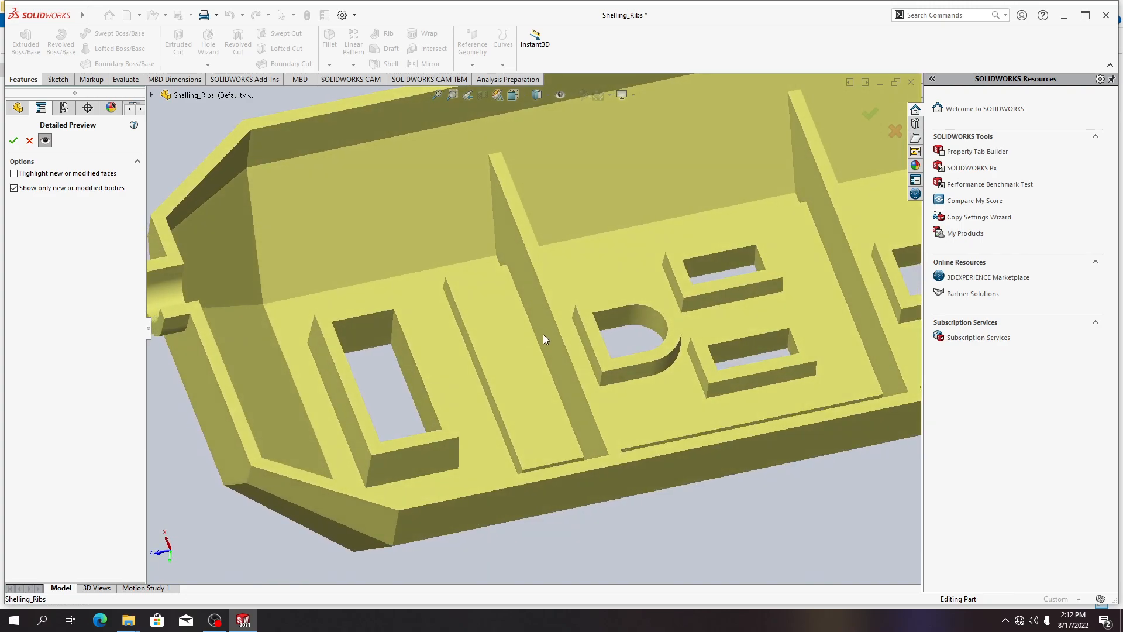
{"action": "left_click", "coordinate": [45, 140]}
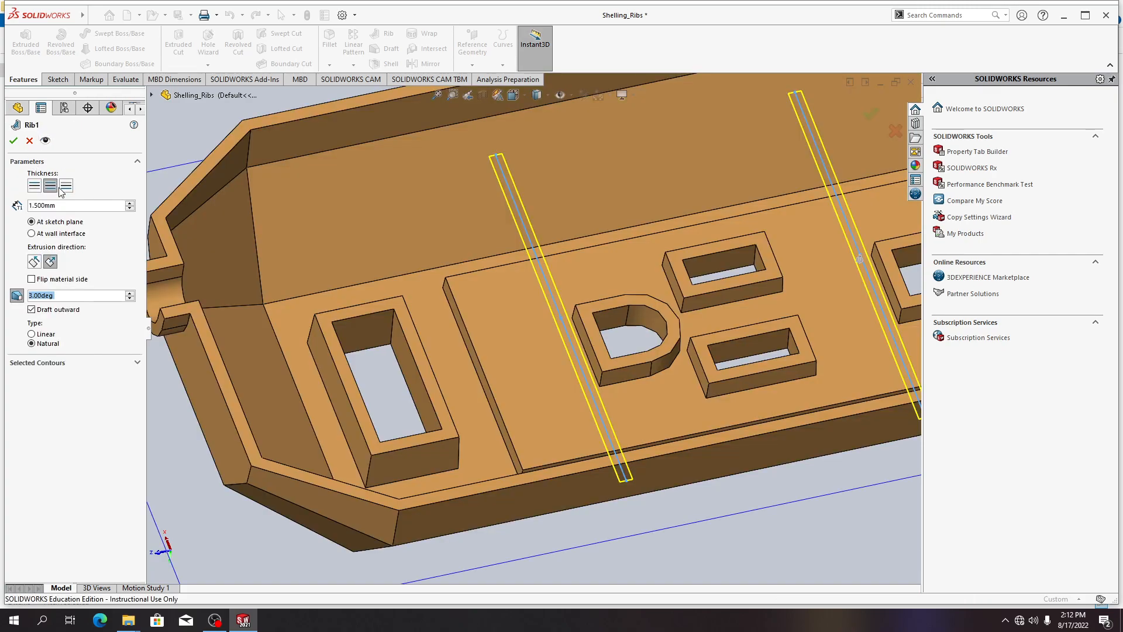
{"action": "left_click", "coordinate": [13, 140]}
{"action": "middle_click_drag", "start_coordinate": [353, 284], "coordinate": [591, 371]}
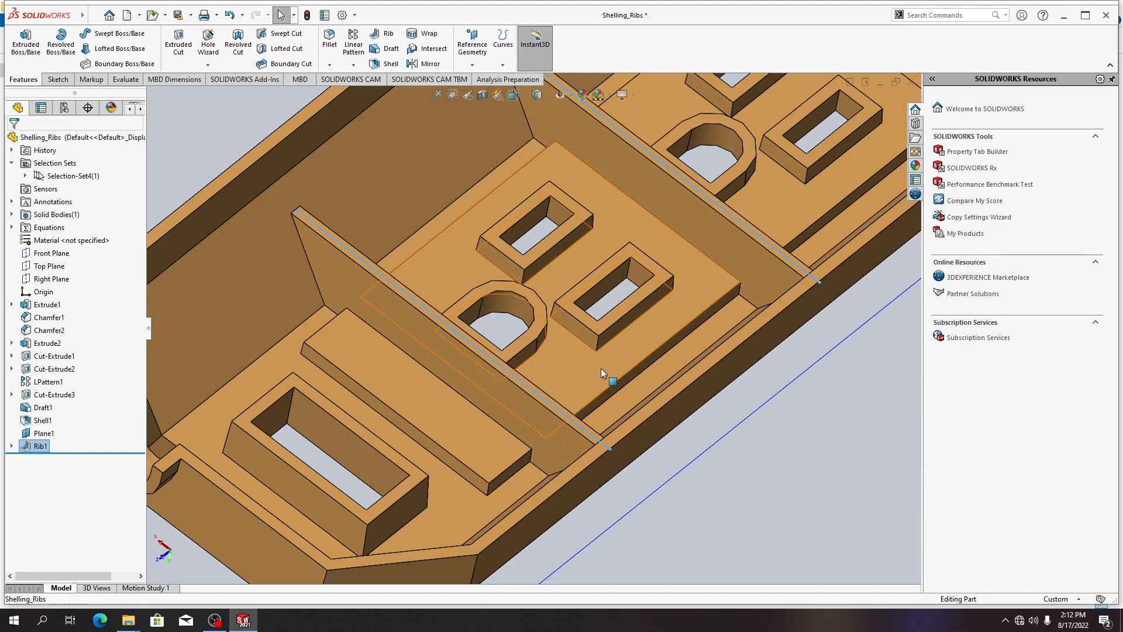
Open a new sketch on the Right Plane in a normal view and show the model's hidden lines
{"action": "right_click", "coordinate": [64, 279]}
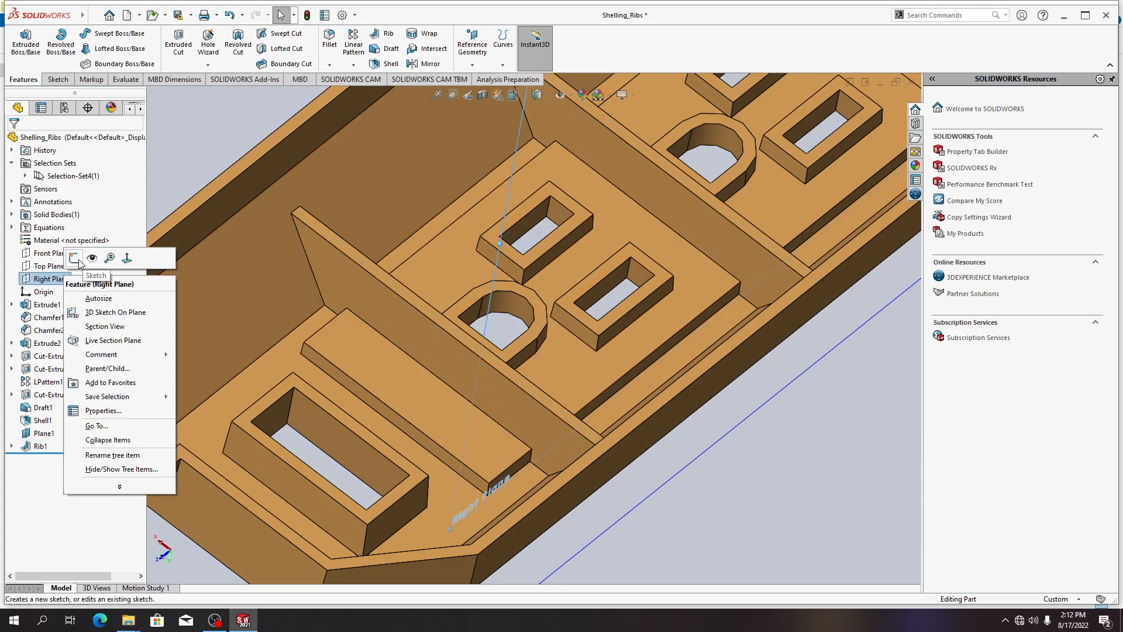
{"action": "left_click", "coordinate": [74, 258]}
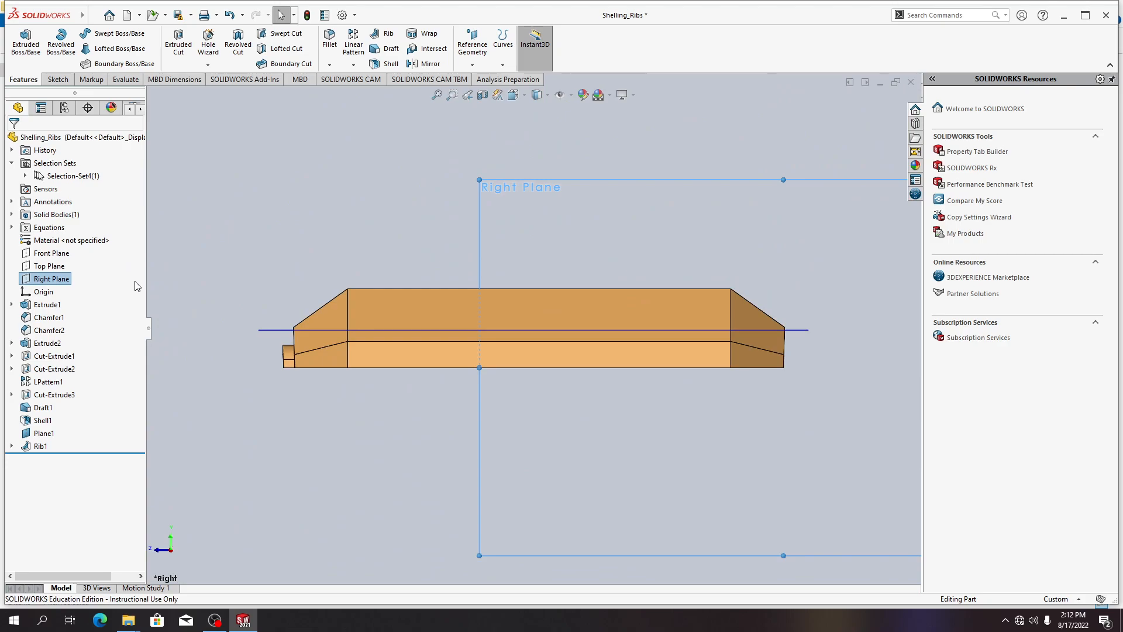
{"action": "right_click", "coordinate": [50, 281]}
{"action": "left_click", "coordinate": [67, 260]}
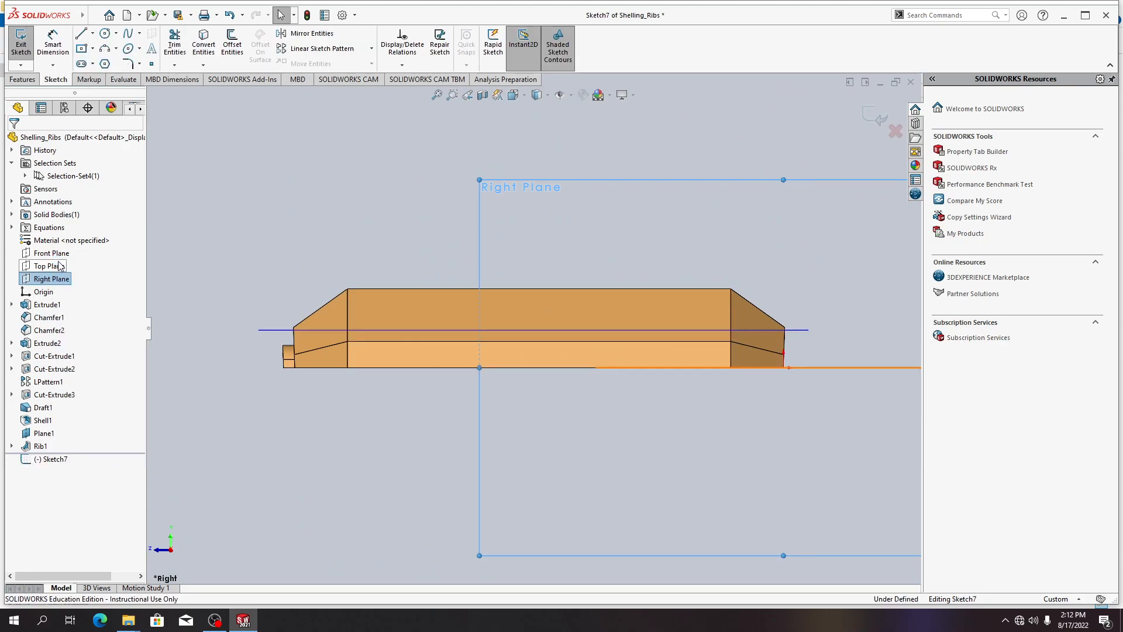
{"action": "left_click", "coordinate": [548, 96]}
{"action": "left_click", "coordinate": [534, 163]}
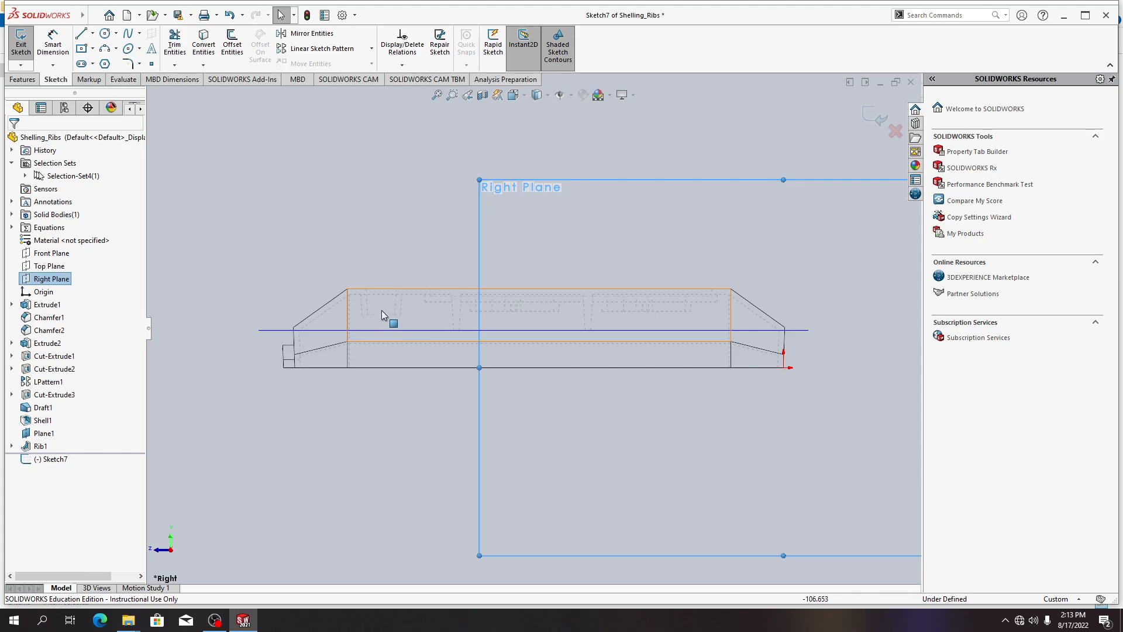
Sketch a horizontal line about 9.5 mm long from the hidden pocket's lower corner toward the nearest rib, and exit the sketch
{"action": "left_click", "coordinate": [83, 34]}
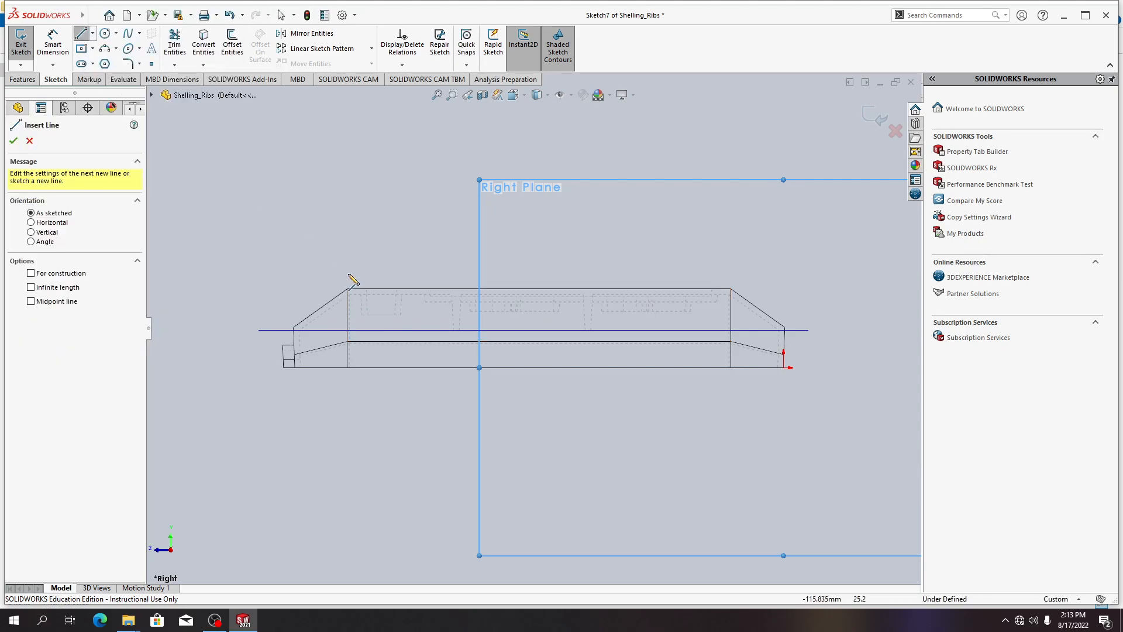
{"action": "left_click", "coordinate": [435, 329]}
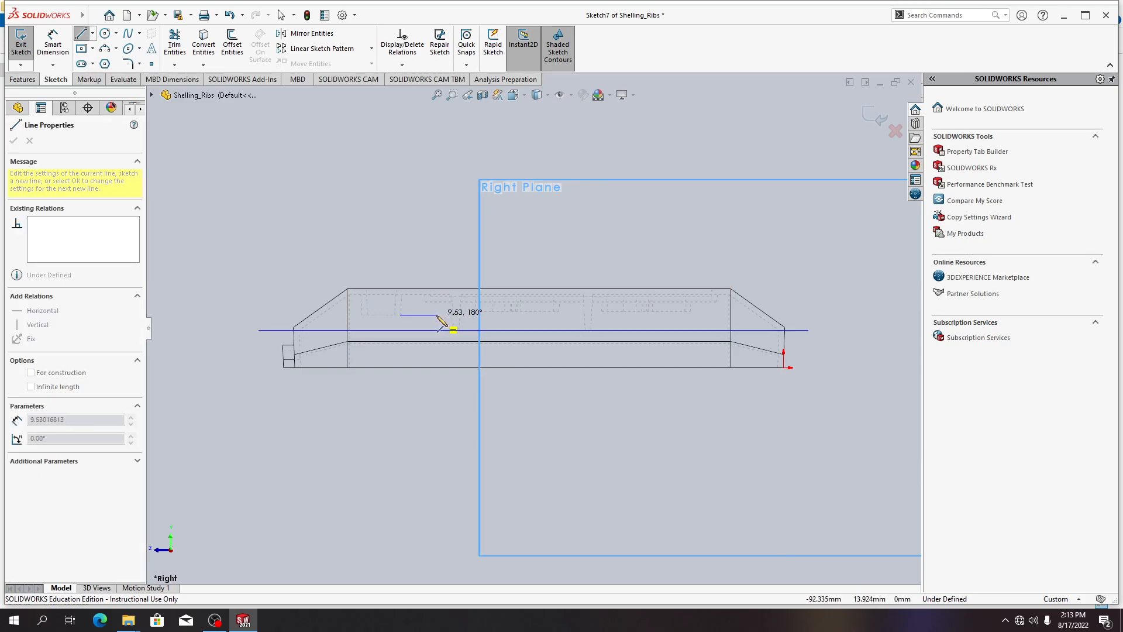
{"action": "left_click", "coordinate": [439, 330]}
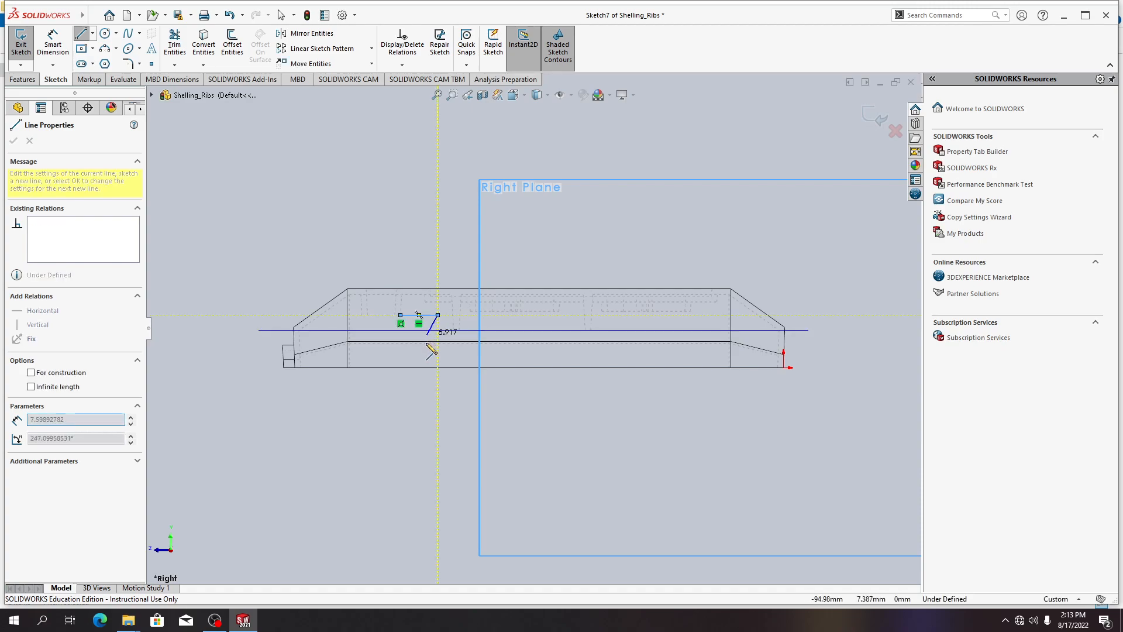
{"action": "key", "text": "Escape"}
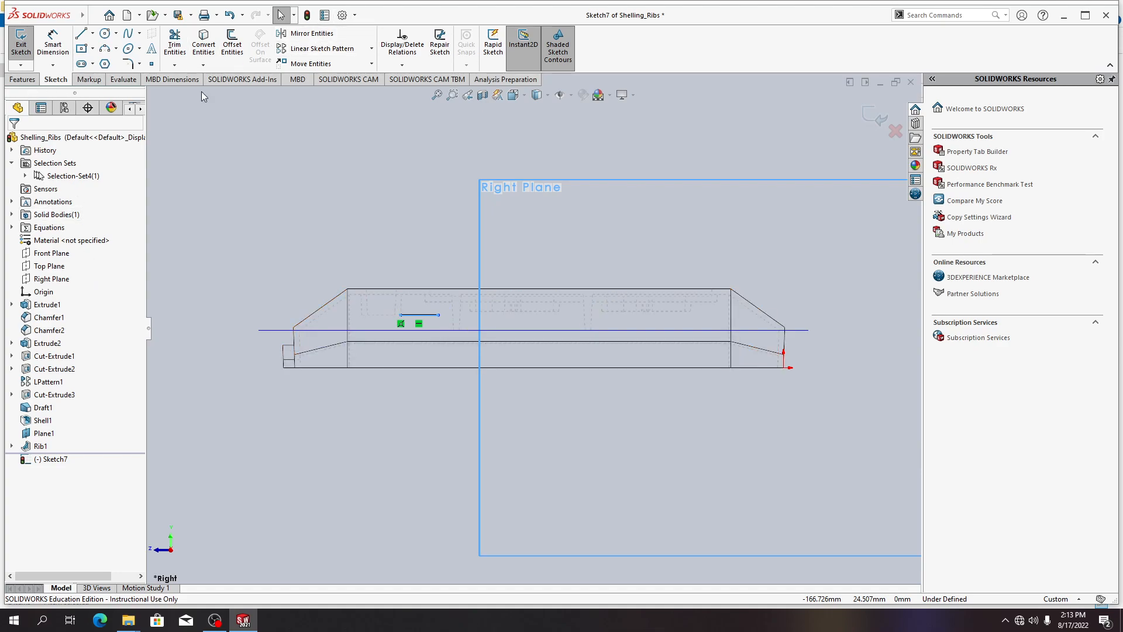
{"action": "left_click", "coordinate": [882, 118]}
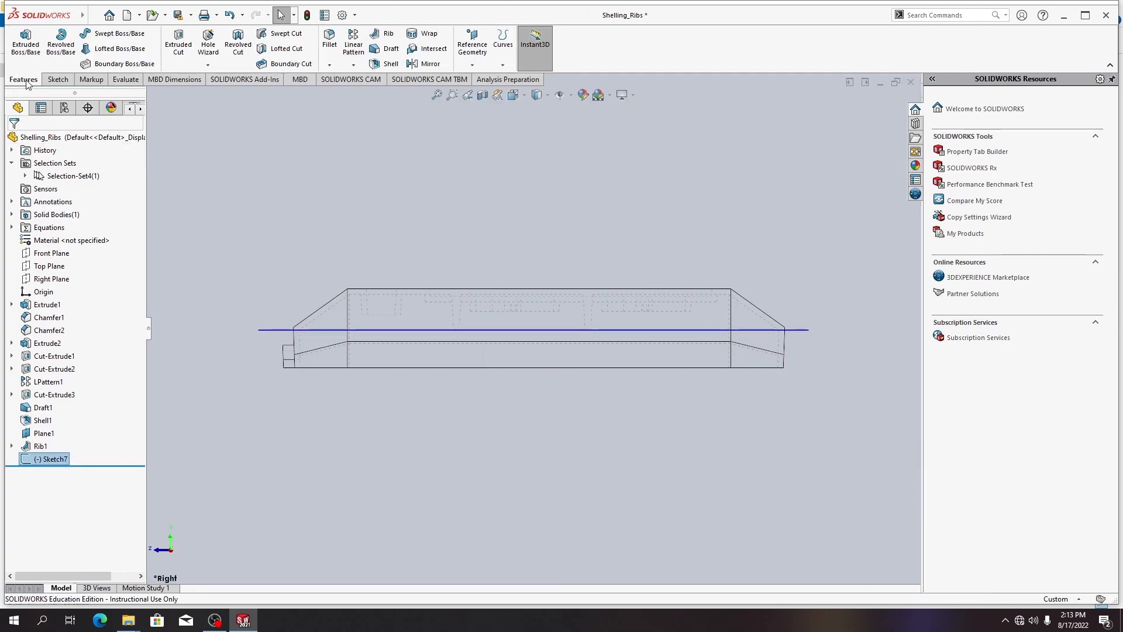
Try to create a 1.5 mm rib from the short line, extruded parallel to the sketch with a 3-degree outward draft
{"action": "left_click", "coordinate": [386, 33]}
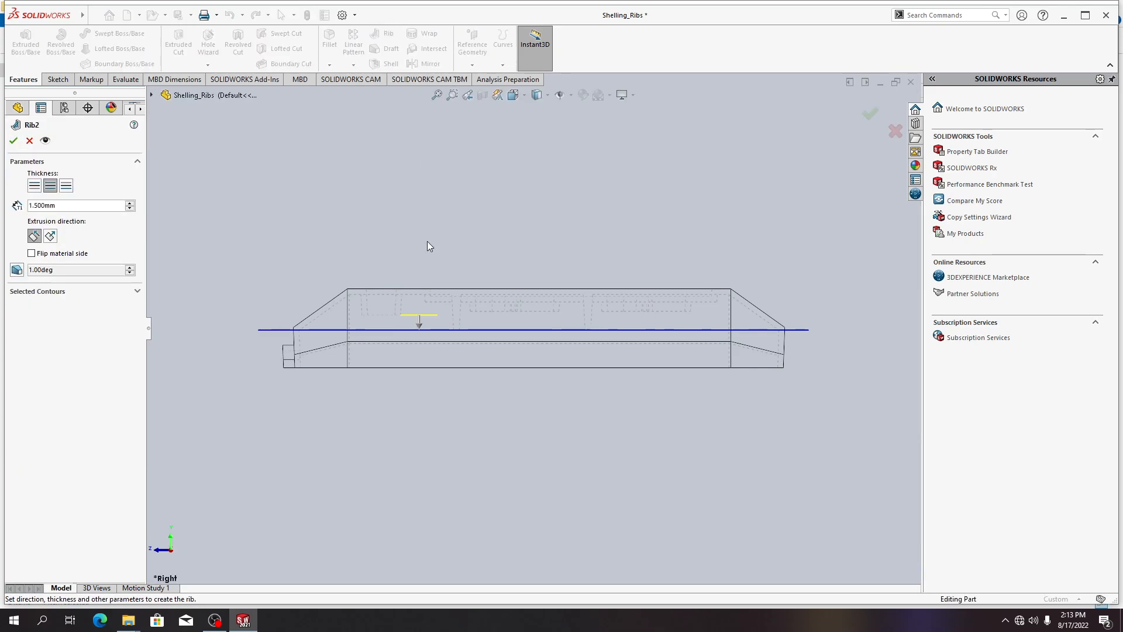
{"action": "left_click", "coordinate": [35, 235]}
{"action": "left_click", "coordinate": [15, 271]}
{"action": "left_click", "coordinate": [130, 293]}
{"action": "left_click", "coordinate": [129, 293]}
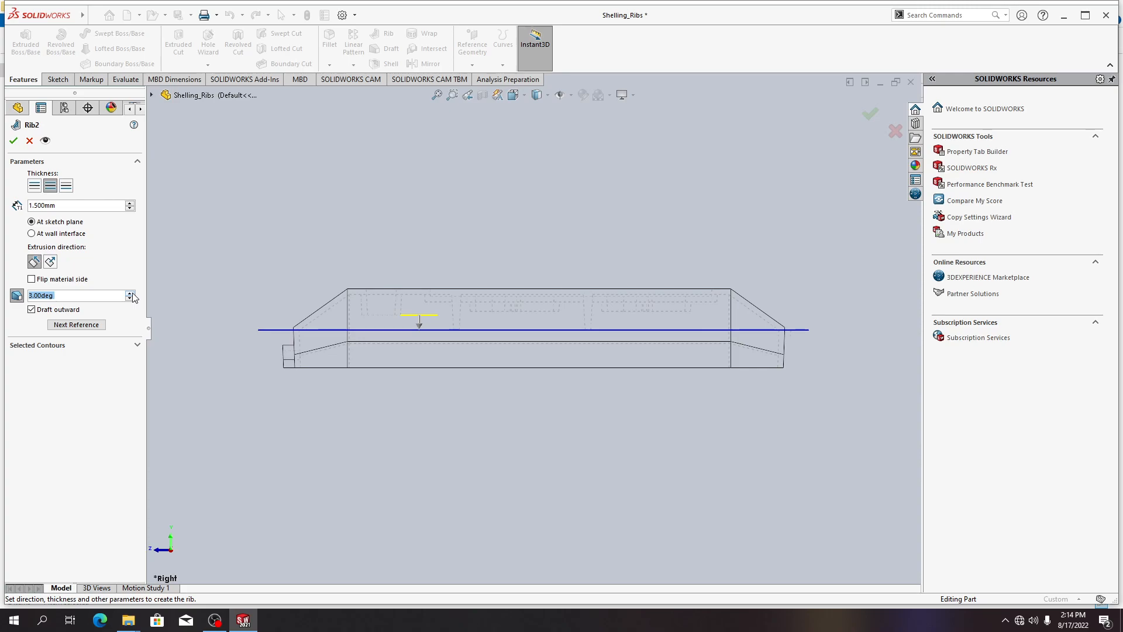
{"action": "left_click", "coordinate": [13, 140]}
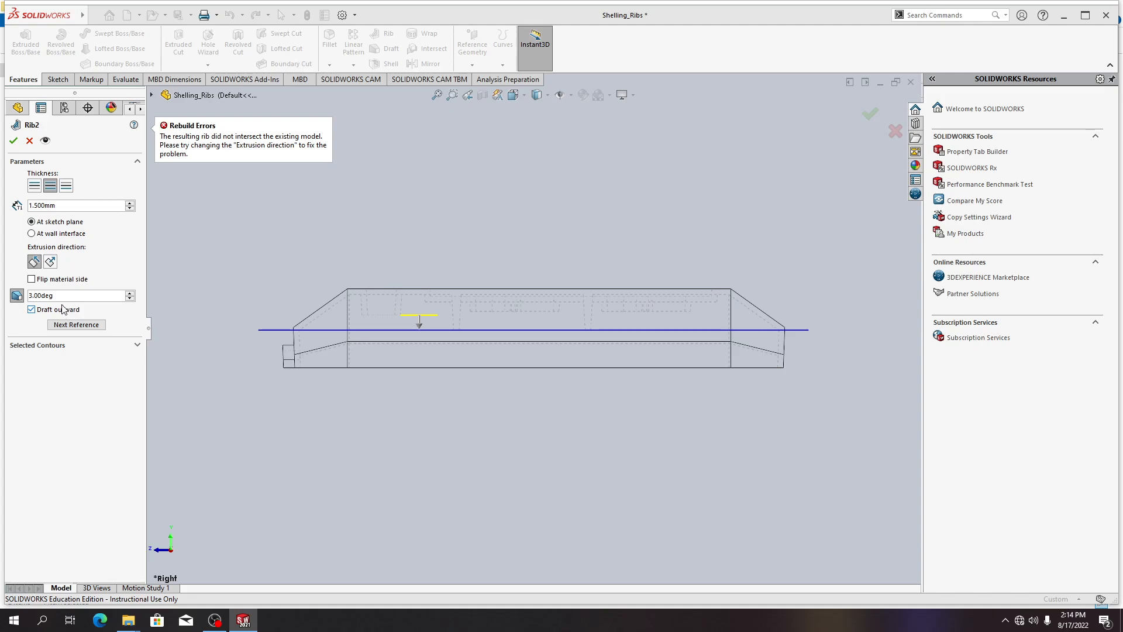
Try both material sides for the drafted rib while checking its extrusion direction
{"action": "left_click", "coordinate": [55, 281]}
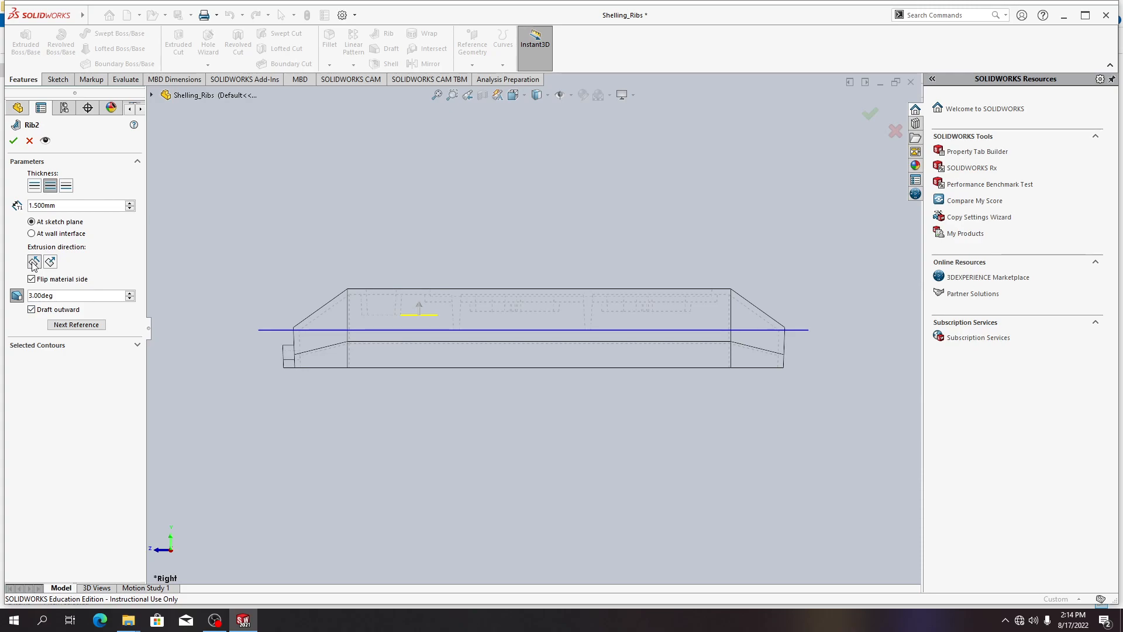
{"action": "left_click", "coordinate": [31, 279]}
{"action": "middle_click_drag", "start_coordinate": [425, 472], "coordinate": [447, 269]}
{"action": "middle_click_drag", "start_coordinate": [436, 437], "coordinate": [439, 346]}
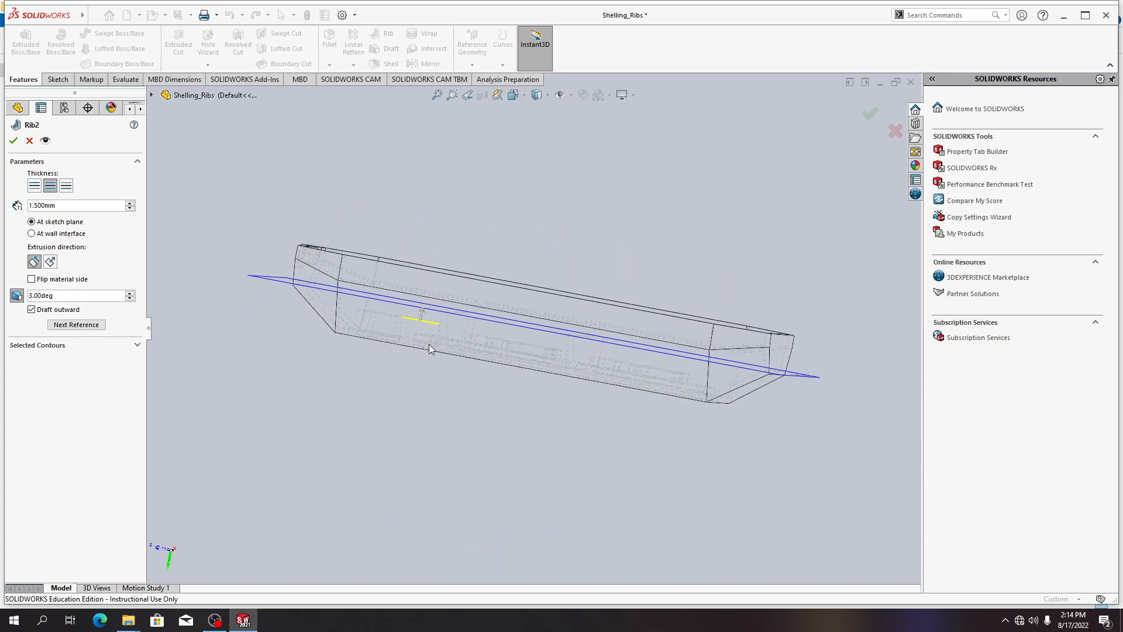
{"action": "left_click", "coordinate": [45, 277]}
{"action": "left_click", "coordinate": [14, 142]}
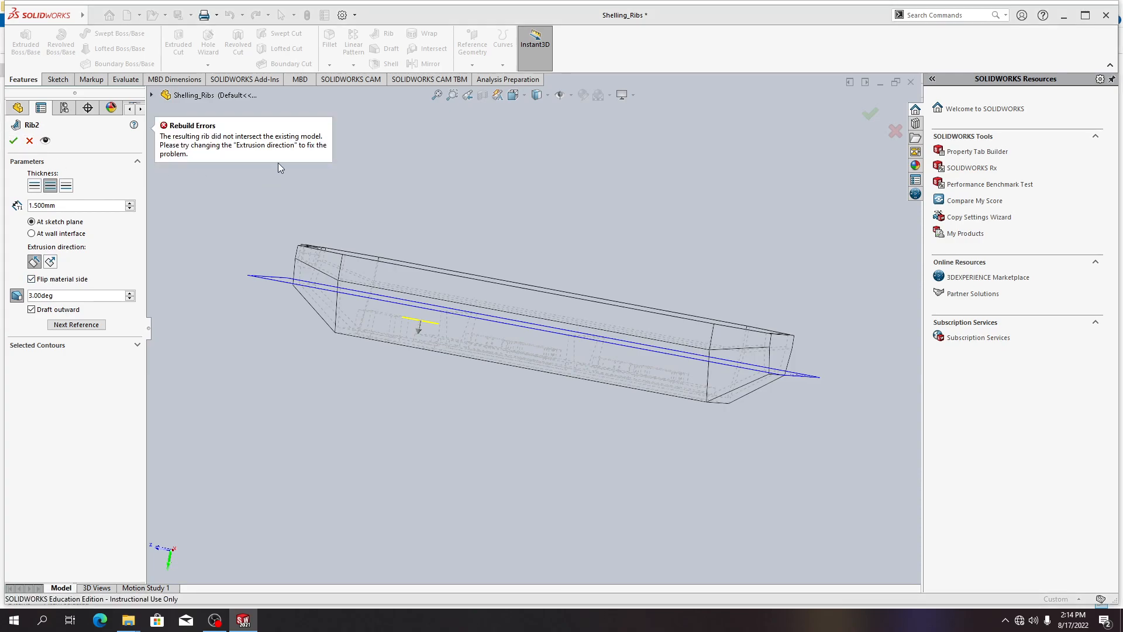
{"action": "left_click", "coordinate": [47, 280]}
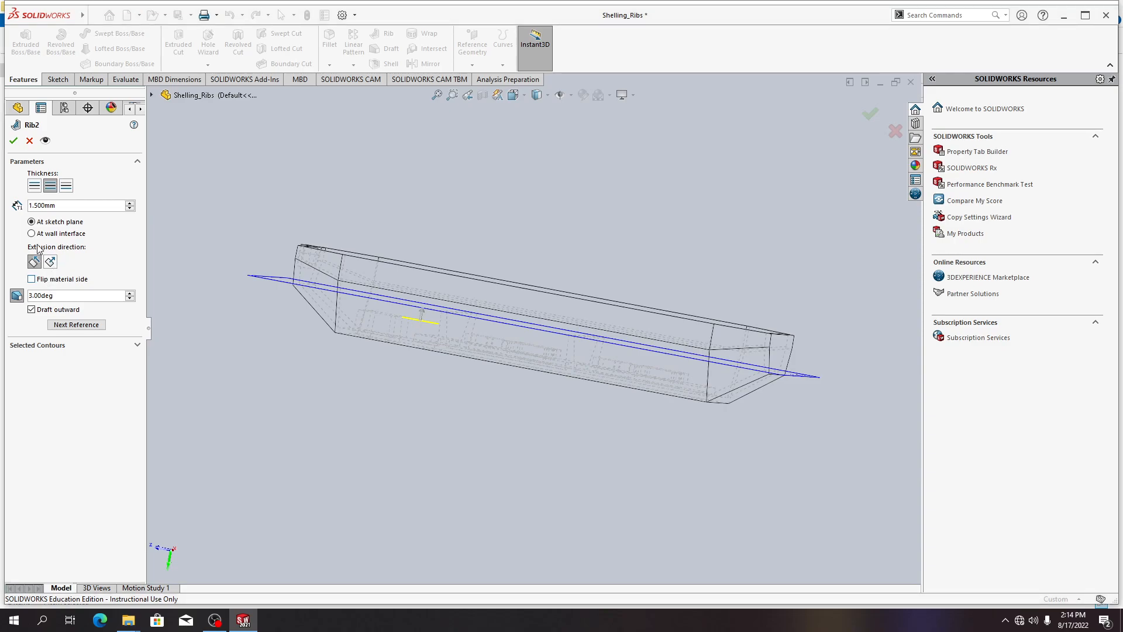
{"action": "left_click", "coordinate": [13, 141]}
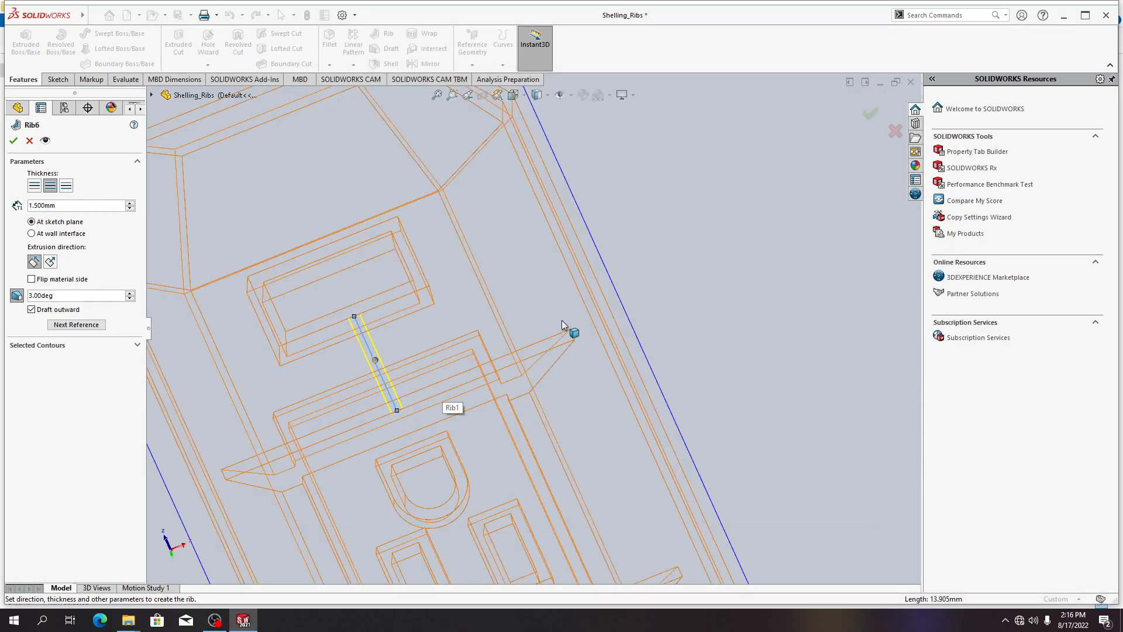
Try to build the 1.5 mm rib with its material side flipped, inspecting the line's position among the pockets and existing ribs
{"action": "middle_click_drag", "start_coordinate": [716, 360], "coordinate": [606, 428]}
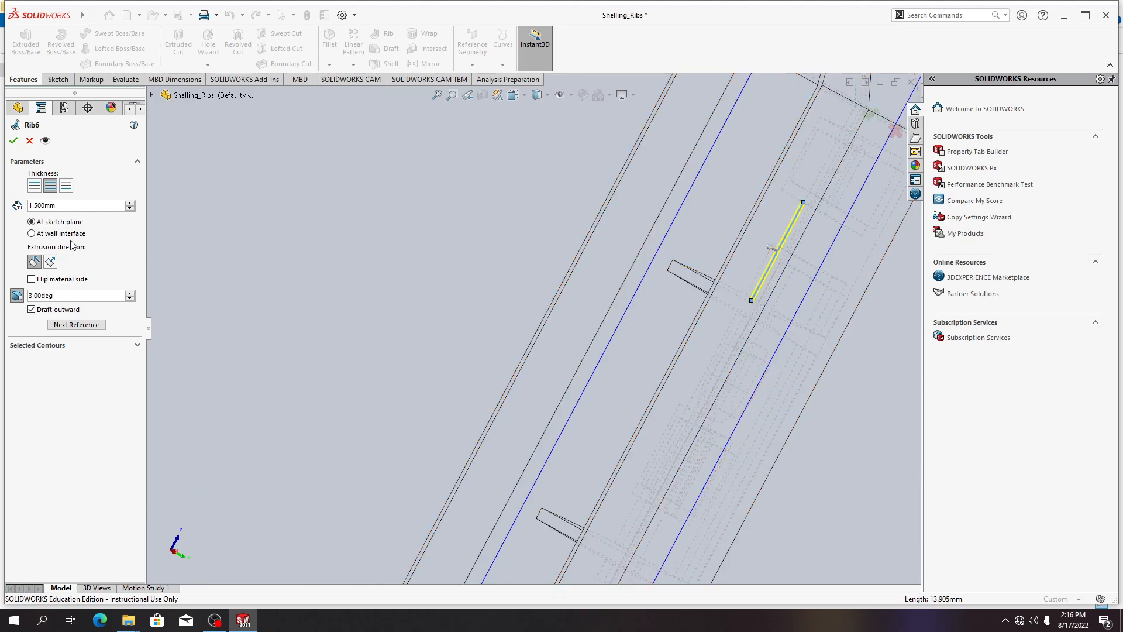
{"action": "middle_click_drag", "start_coordinate": [671, 386], "coordinate": [548, 310]}
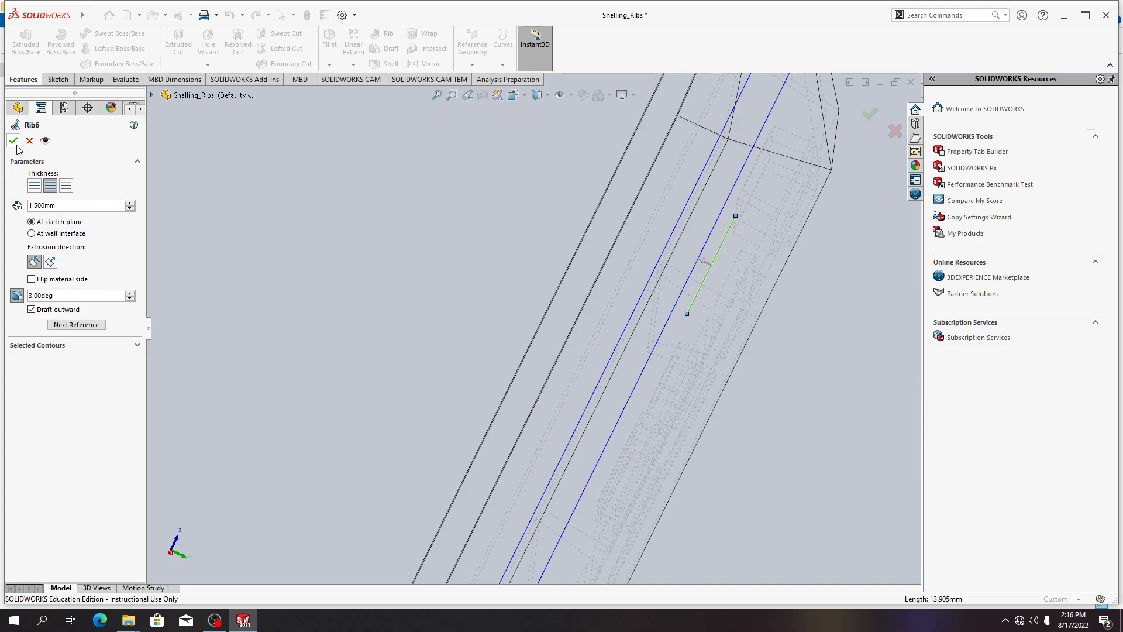
{"action": "middle_click_drag", "start_coordinate": [345, 272], "coordinate": [446, 350]}
{"action": "scroll", "coordinate": [392, 324], "scroll_direction": "down", "scroll_amount": 2}
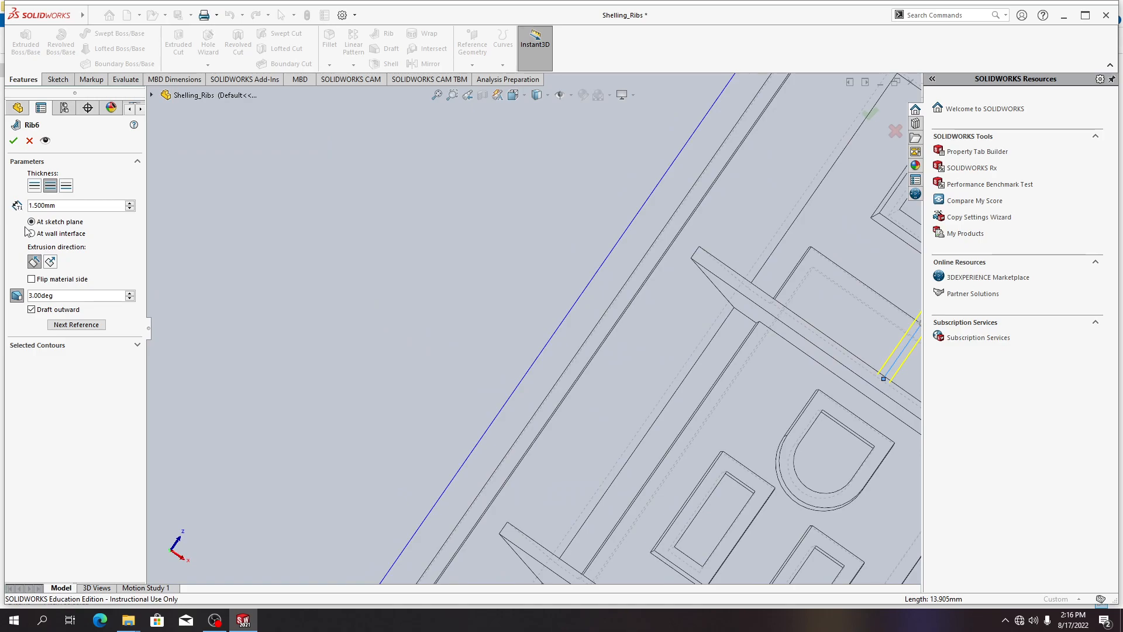
{"action": "left_click", "coordinate": [51, 284]}
{"action": "left_click", "coordinate": [13, 142]}
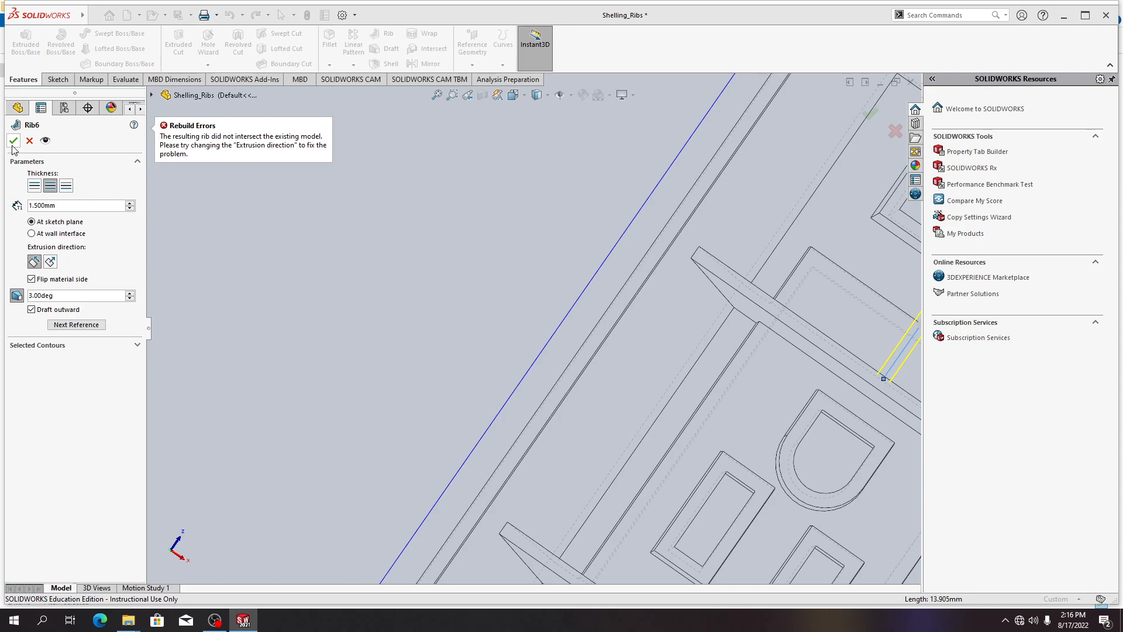
{"action": "middle_click_drag", "start_coordinate": [435, 355], "coordinate": [357, 308]}
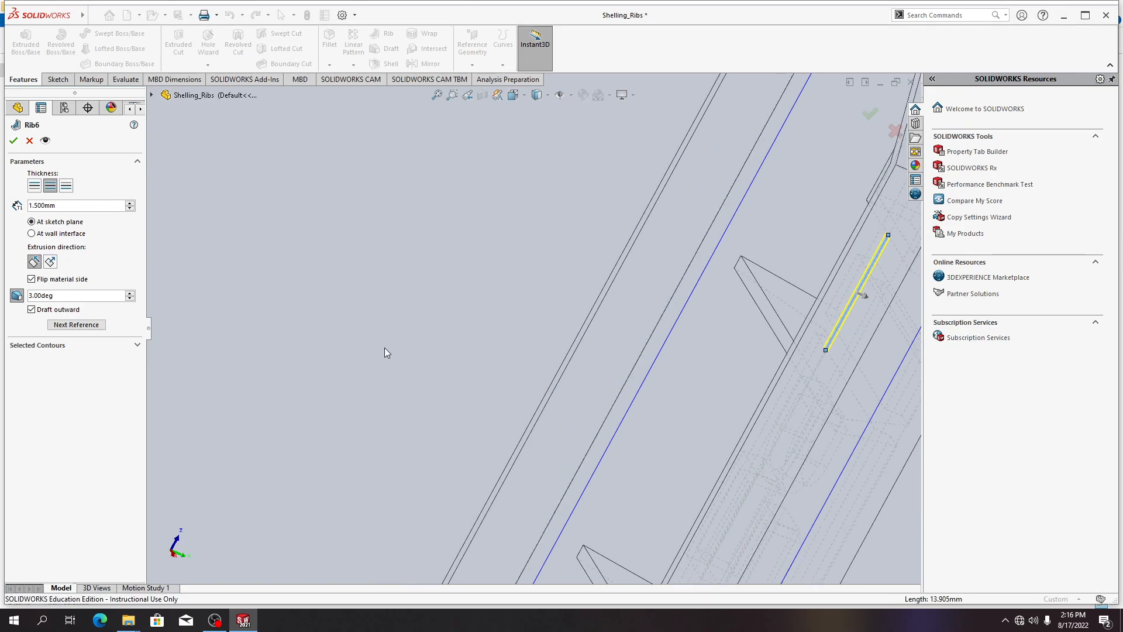
{"action": "key", "text": "alt+Tab"}
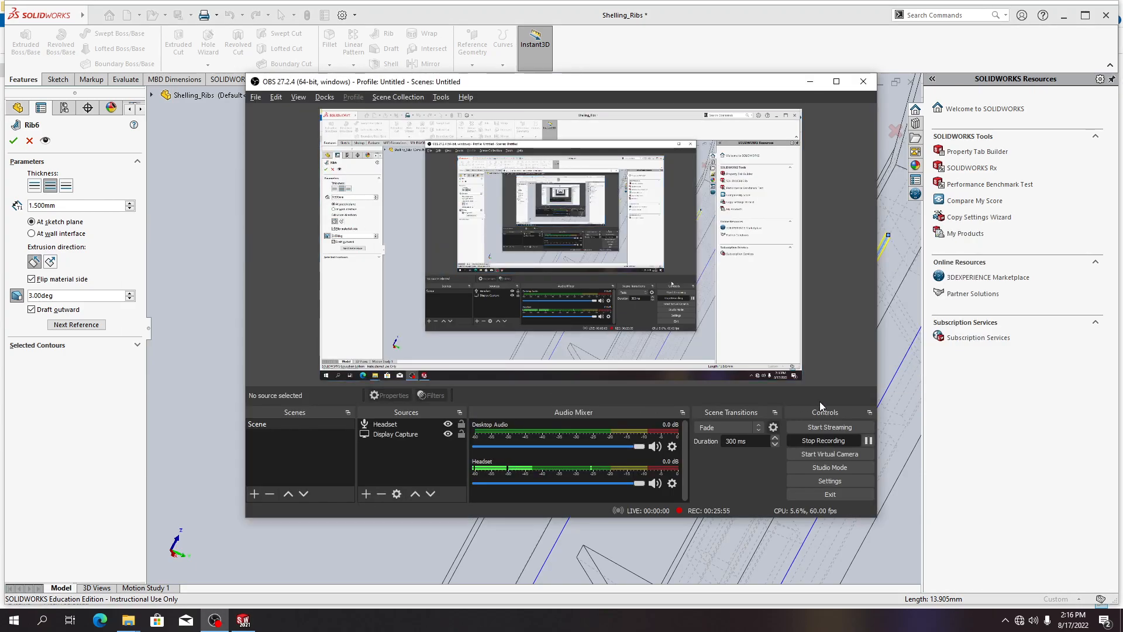
{"action": "left_click", "coordinate": [867, 442]}
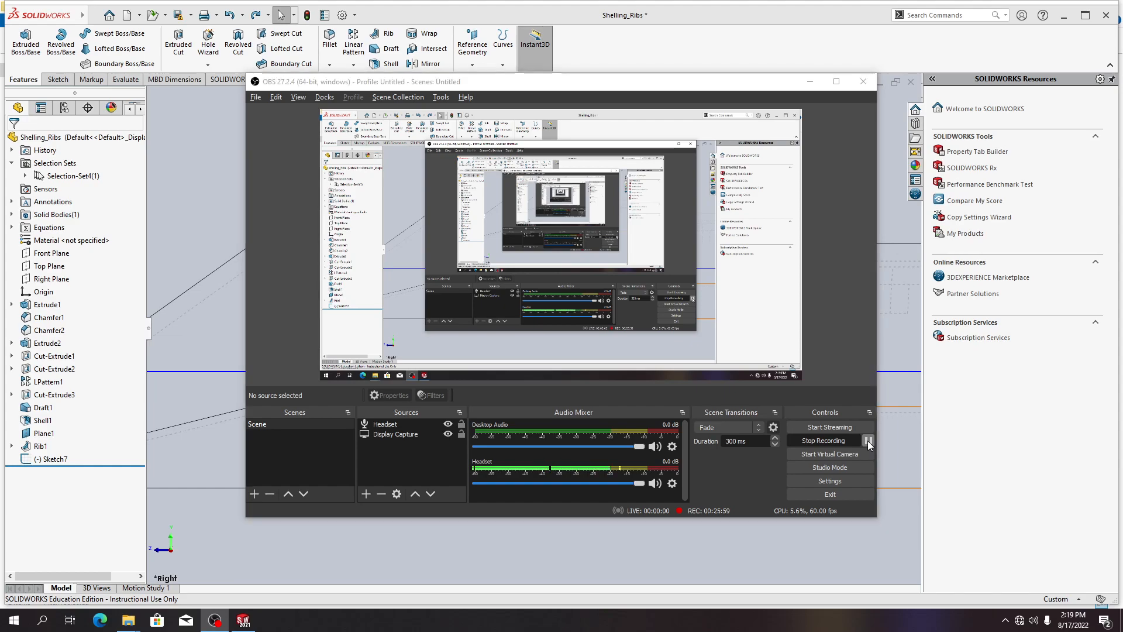
{"action": "key", "text": "alt+Tab"}
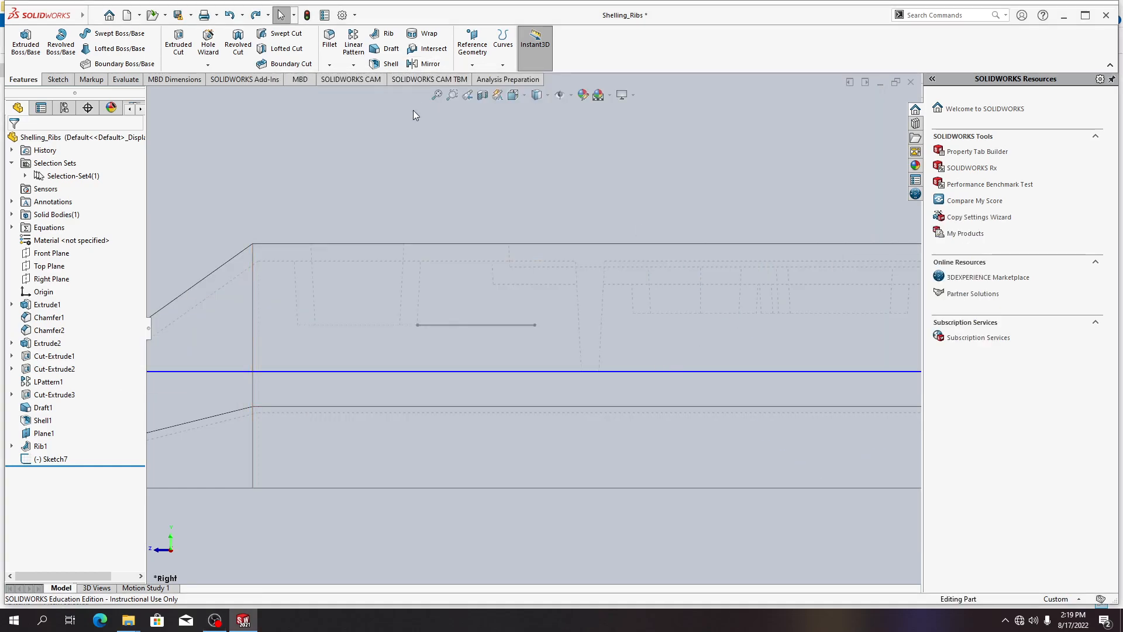
Try to create a 1.5 mm rib from the short line, parallel to the sketch, with a 3-degree inward draft
{"action": "left_click", "coordinate": [388, 36]}
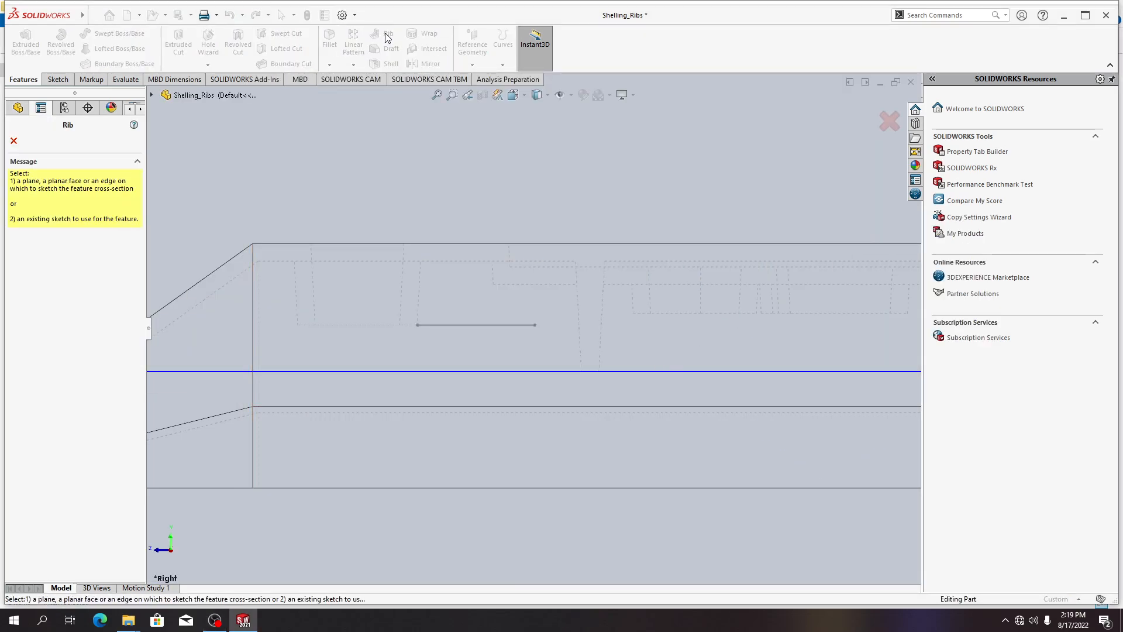
{"action": "left_click", "coordinate": [446, 326]}
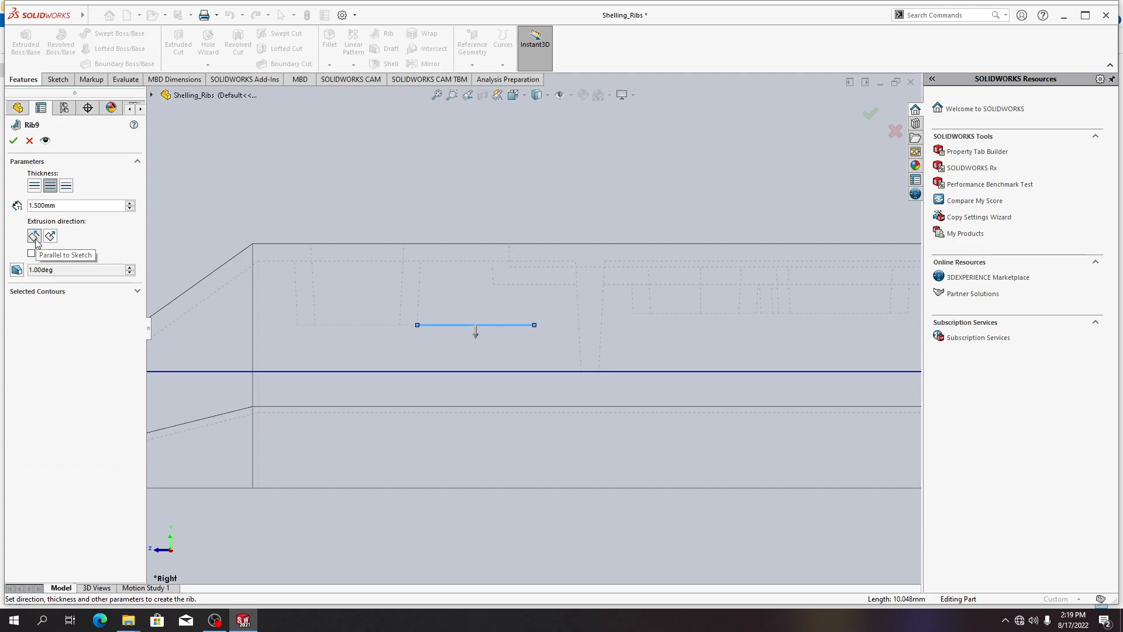
{"action": "left_click", "coordinate": [16, 269]}
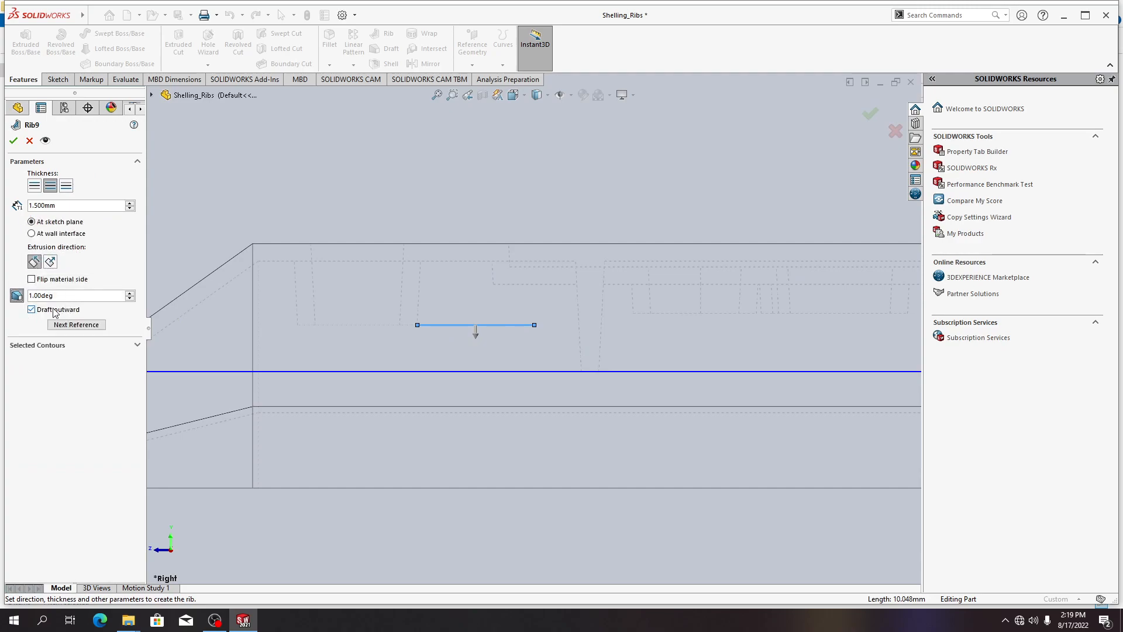
{"action": "left_click", "coordinate": [130, 293]}
{"action": "left_click", "coordinate": [130, 293]}
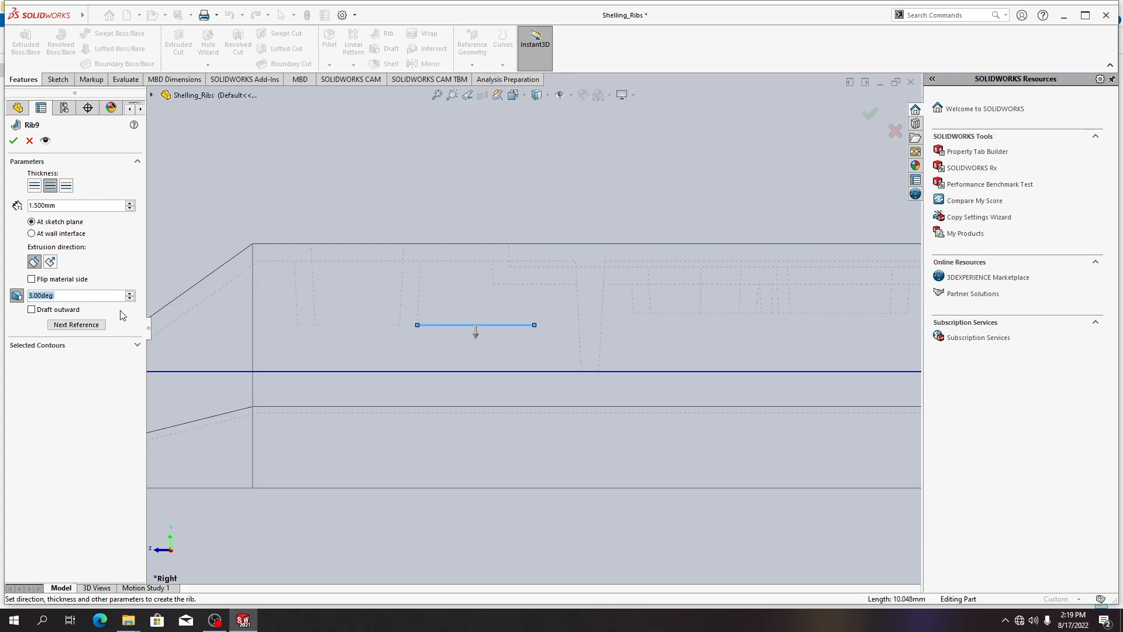
{"action": "left_click", "coordinate": [11, 145]}
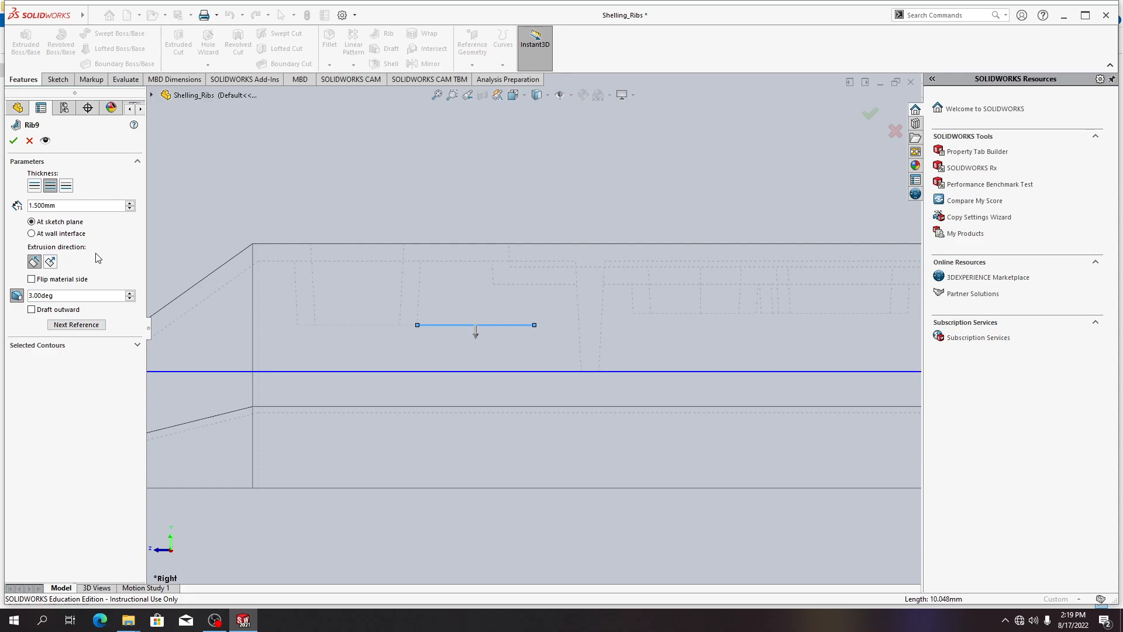
Try the rib with flipped material side, first with inward and then with outward draft, and cancel the feature
{"action": "left_click", "coordinate": [32, 279]}
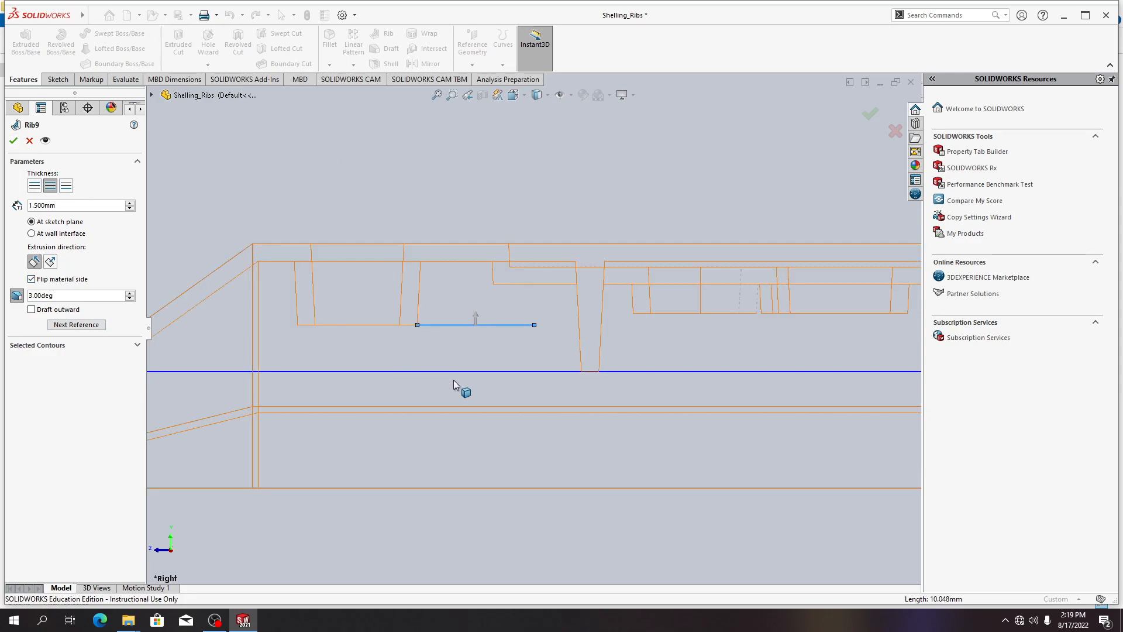
{"action": "left_click", "coordinate": [14, 141]}
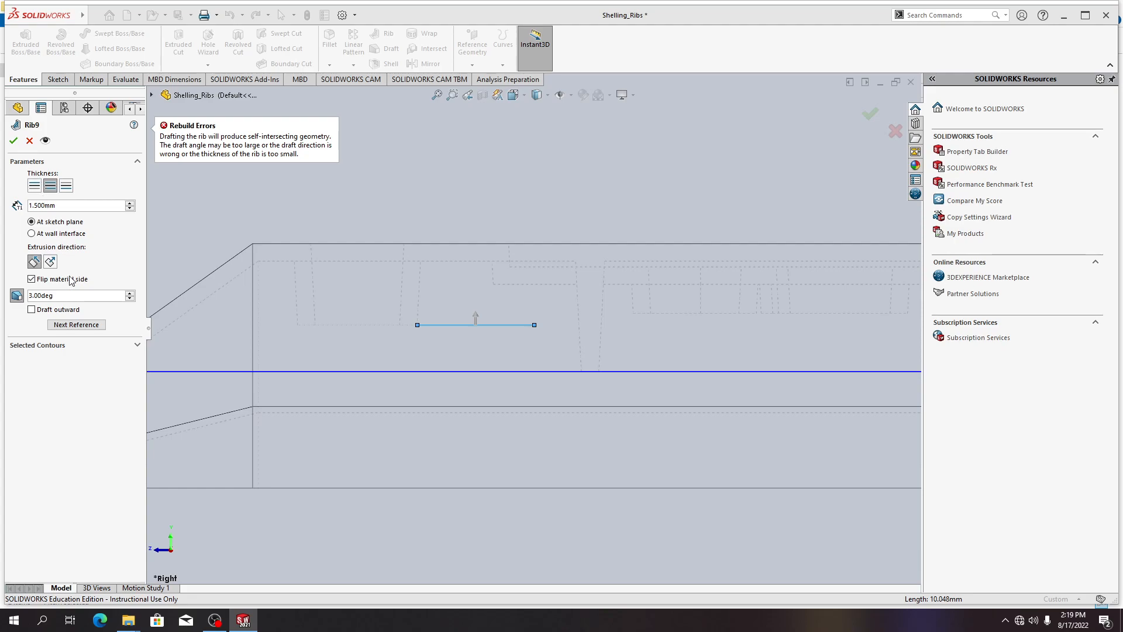
{"action": "left_click", "coordinate": [70, 311]}
{"action": "left_click", "coordinate": [15, 140]}
{"action": "scroll", "coordinate": [489, 343], "scroll_direction": "up", "scroll_amount": 3}
{"action": "scroll", "coordinate": [520, 328], "scroll_direction": "down", "scroll_amount": 2}
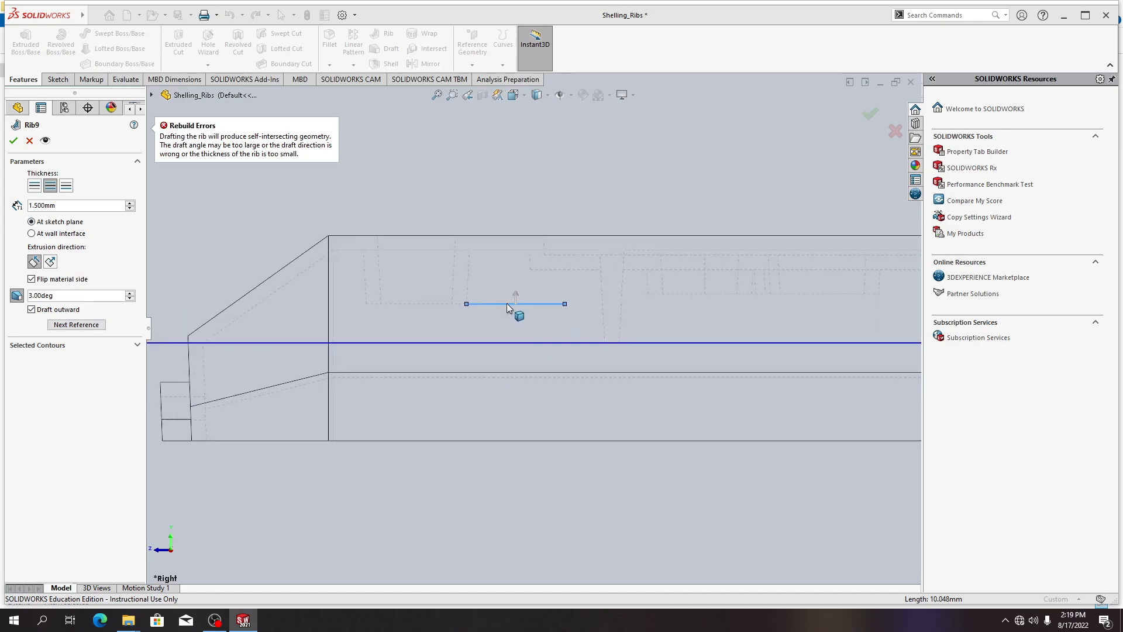
{"action": "left_click", "coordinate": [29, 141]}
Examine from several angles how the short rib line sits between the pocket and the nearest cross rib
{"action": "mouse_move", "coordinate": [507, 419]}
{"action": "middle_mouse_down"}
{"action": "mouse_move", "coordinate": [489, 313]}
{"action": "mouse_move", "coordinate": [427, 283]}
{"action": "middle_mouse_up"}
{"action": "scroll", "coordinate": [661, 462], "scroll_direction": "up", "scroll_amount": 2}
{"action": "scroll", "coordinate": [658, 468], "scroll_direction": "down", "scroll_amount": 5}
{"action": "scroll", "coordinate": [643, 478], "scroll_direction": "up", "scroll_amount": 3}
{"action": "middle_click_drag", "start_coordinate": [630, 479], "coordinate": [719, 536]}
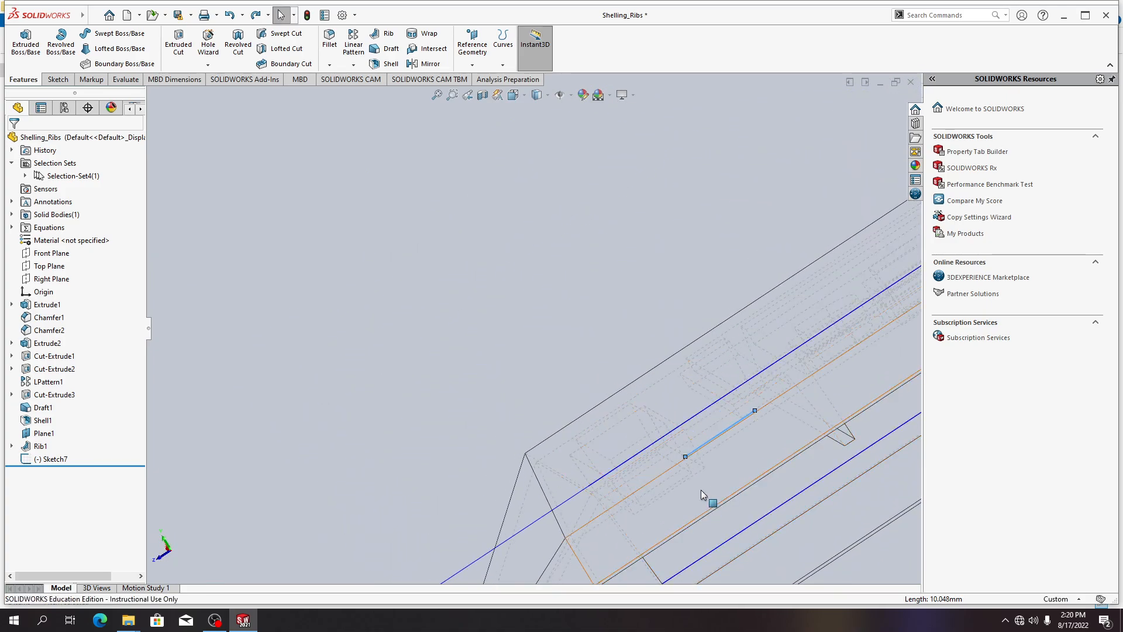
{"action": "mouse_move", "coordinate": [632, 340]}
{"action": "middle_mouse_down"}
{"action": "mouse_move", "coordinate": [594, 288]}
{"action": "mouse_move", "coordinate": [579, 235]}
{"action": "mouse_move", "coordinate": [560, 276]}
{"action": "mouse_move", "coordinate": [600, 283]}
{"action": "middle_mouse_up"}
{"action": "key", "text": "alt+Tab"}
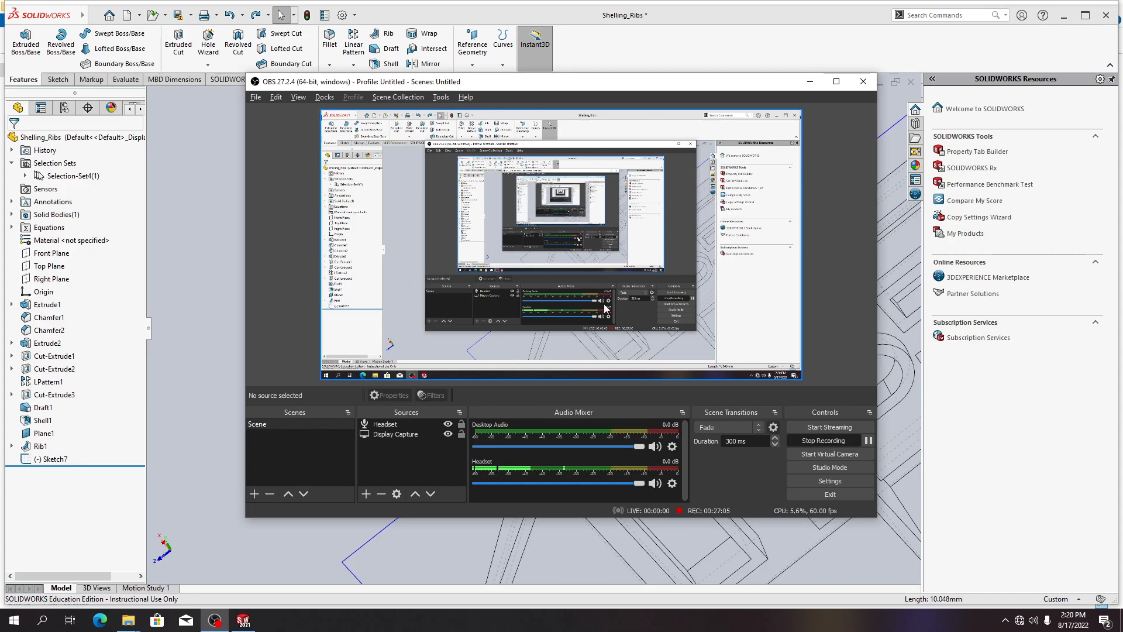
Open the short rib line's sketch for editing, check the line's endpoints, and exit the sketch
{"action": "right_click", "coordinate": [61, 459]}
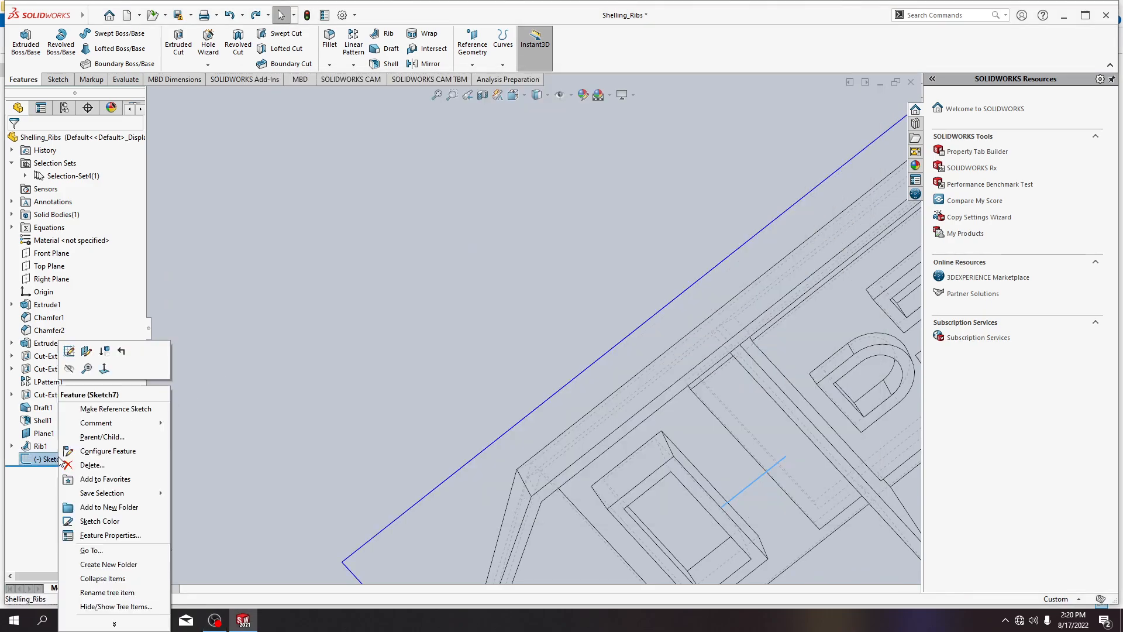
{"action": "left_click", "coordinate": [69, 350]}
{"action": "scroll", "coordinate": [479, 356], "scroll_direction": "up", "scroll_amount": 2}
{"action": "scroll", "coordinate": [512, 336], "scroll_direction": "down", "scroll_amount": 6}
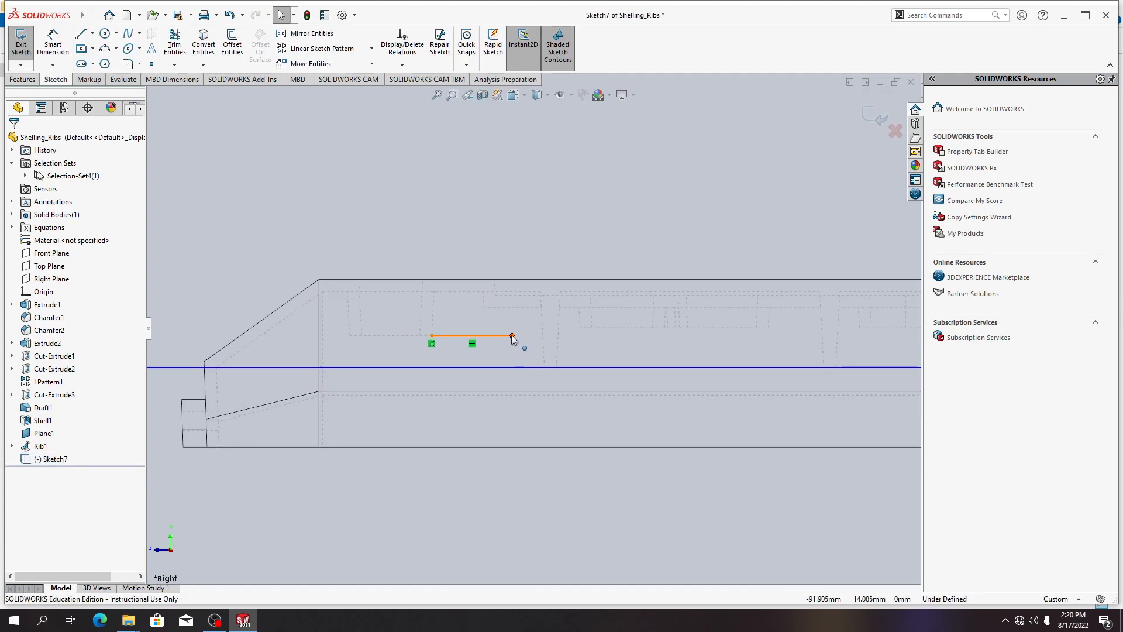
{"action": "left_click", "coordinate": [876, 117]}
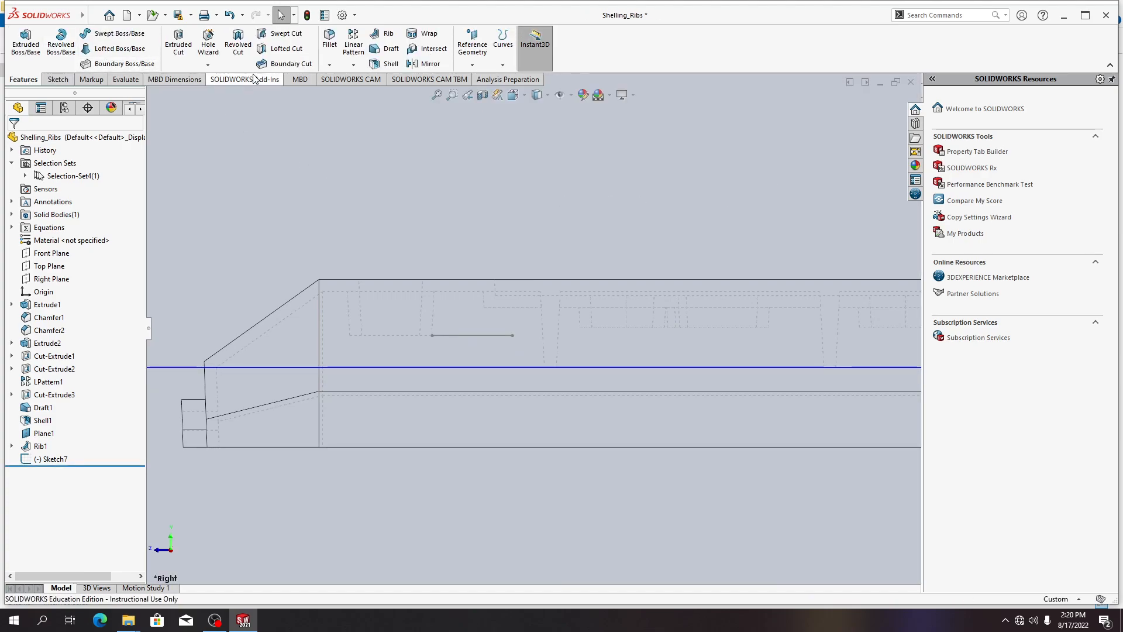
{"action": "left_click", "coordinate": [382, 33]}
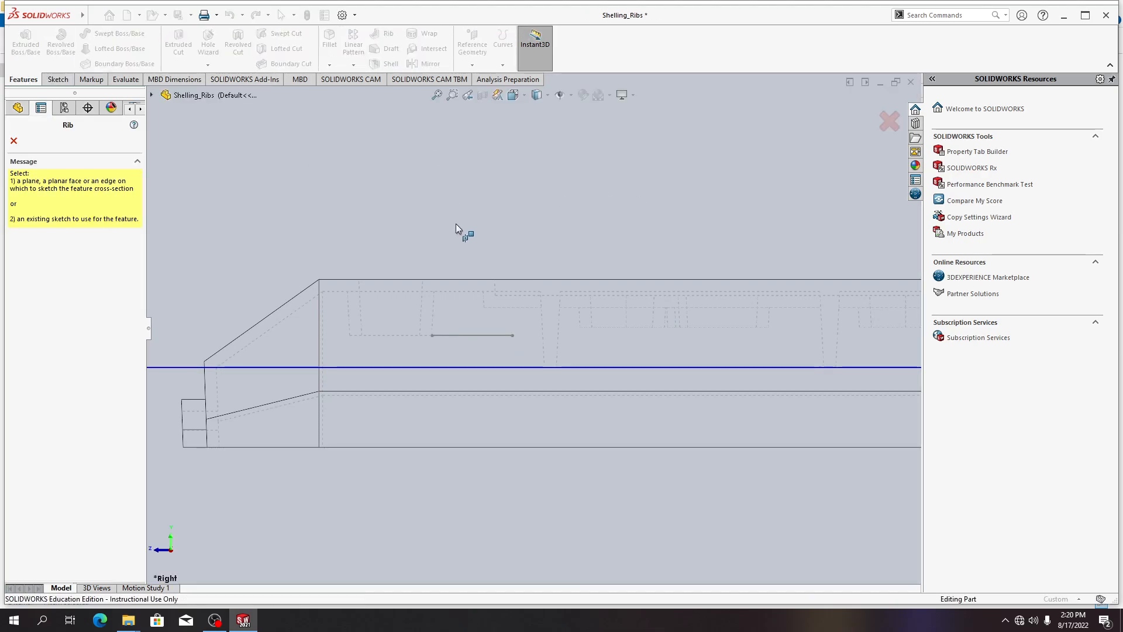
{"action": "left_click", "coordinate": [458, 331]}
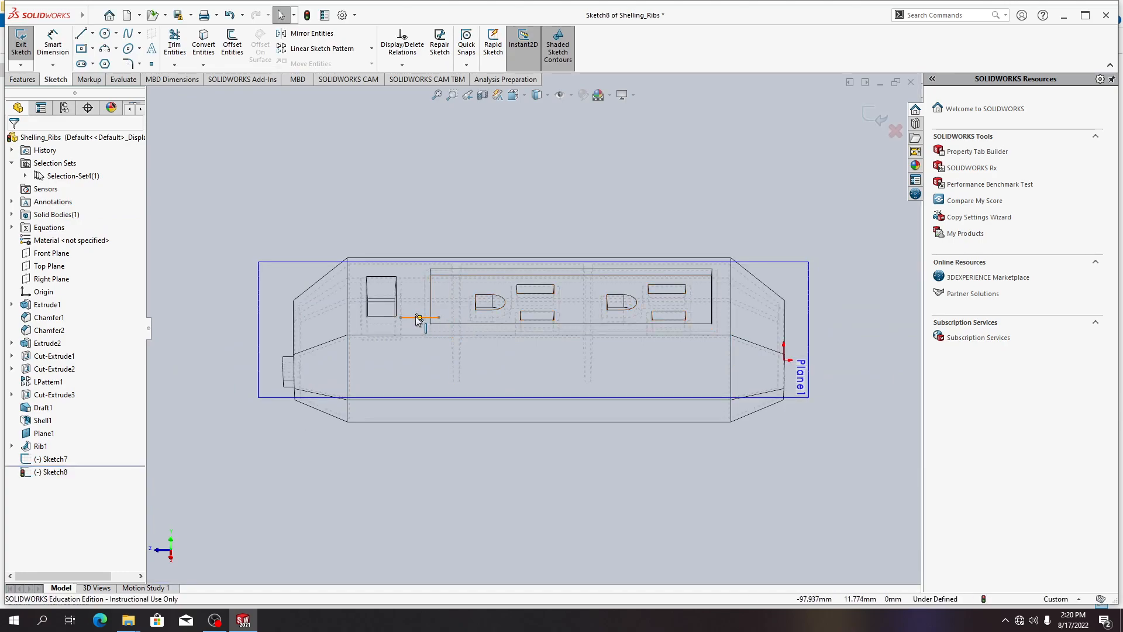
{"action": "left_click", "coordinate": [418, 317]}
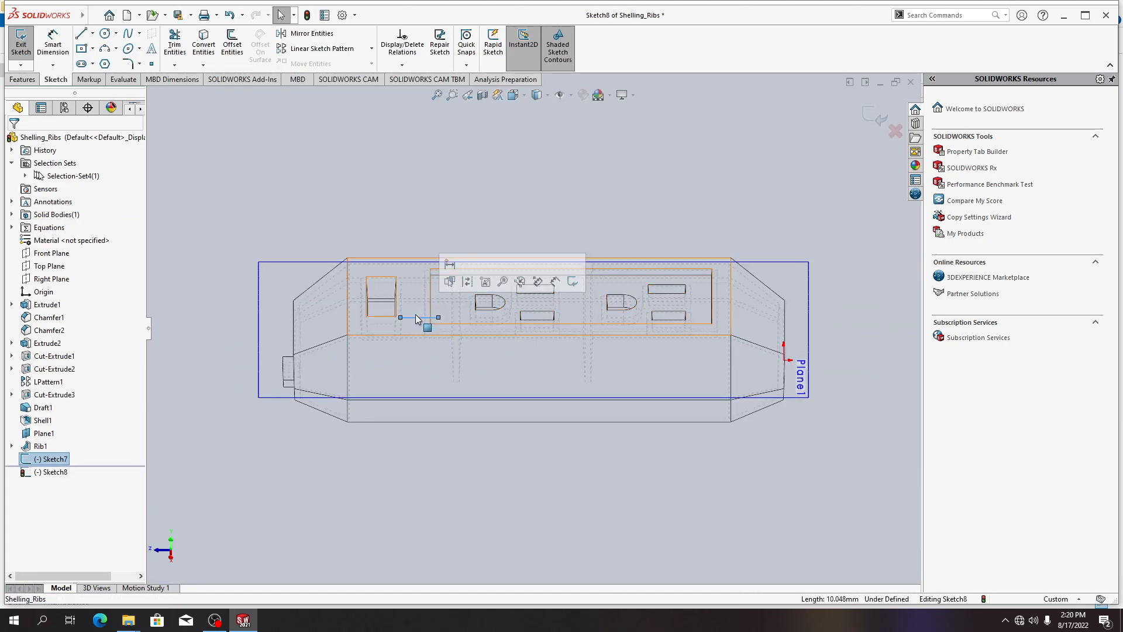
{"action": "left_click", "coordinate": [894, 131]}
{"action": "left_click", "coordinate": [572, 315]}
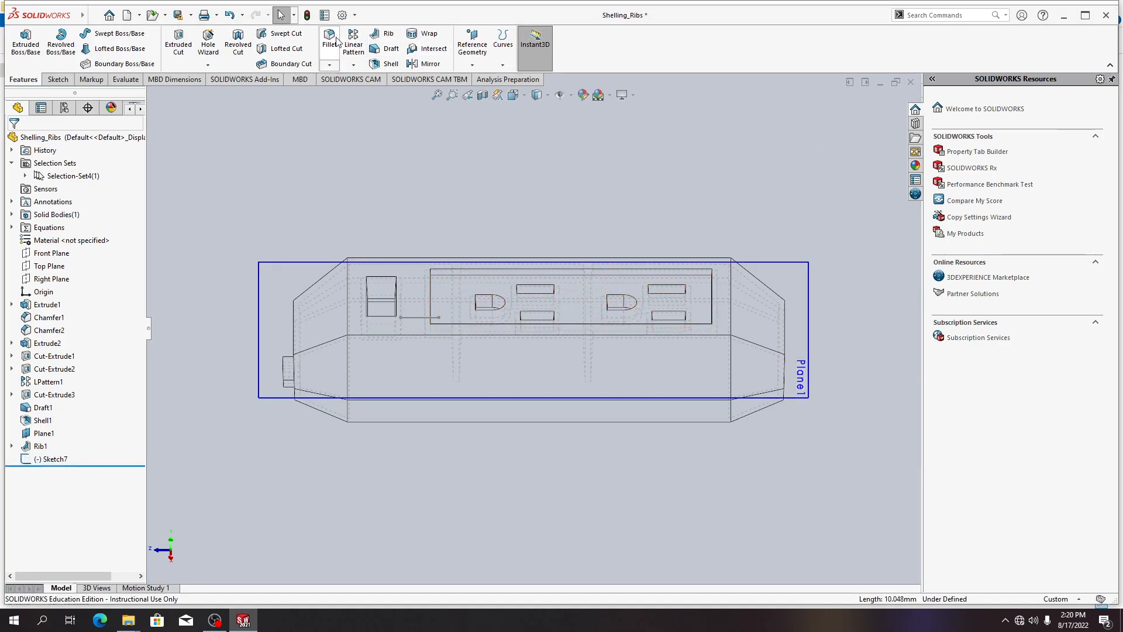
Create a 1.5 mm rib from the short line, parallel to the sketch, with flipped material side, raised draft angle and inward draft
{"action": "left_click", "coordinate": [386, 33]}
{"action": "left_click", "coordinate": [419, 317]}
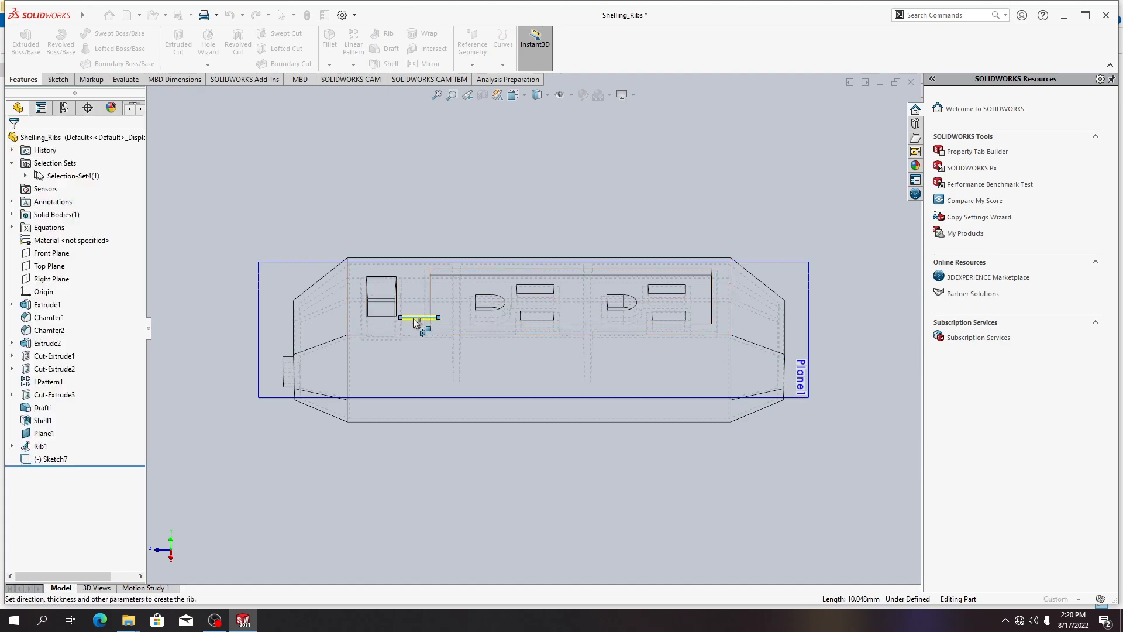
{"action": "scroll", "coordinate": [401, 333], "scroll_direction": "up", "scroll_amount": 2}
{"action": "scroll", "coordinate": [470, 349], "scroll_direction": "down", "scroll_amount": 5}
{"action": "middle_click_drag", "start_coordinate": [508, 324], "coordinate": [496, 271]}
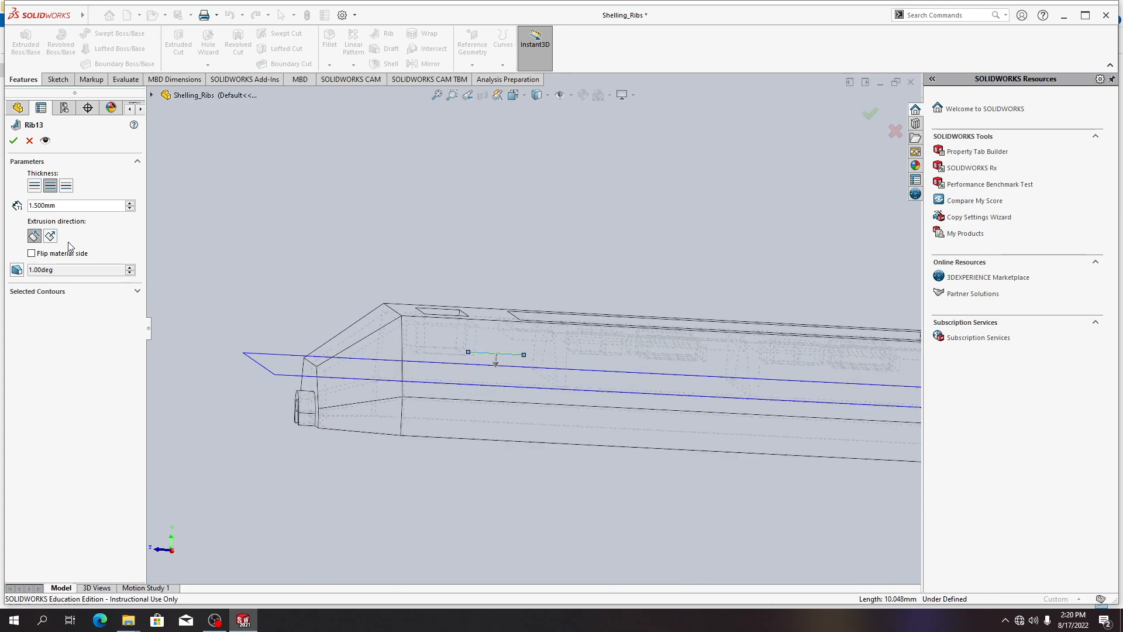
{"action": "left_click", "coordinate": [47, 253]}
{"action": "left_click", "coordinate": [17, 270]}
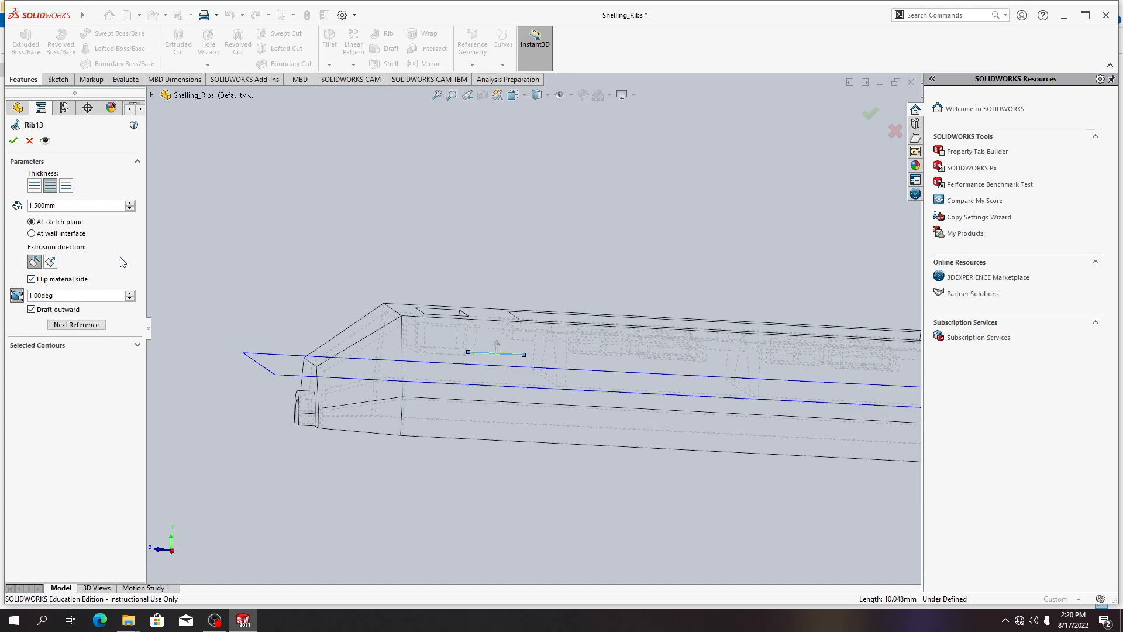
{"action": "left_click", "coordinate": [130, 293]}
{"action": "left_click", "coordinate": [53, 312]}
{"action": "left_click", "coordinate": [13, 141]}
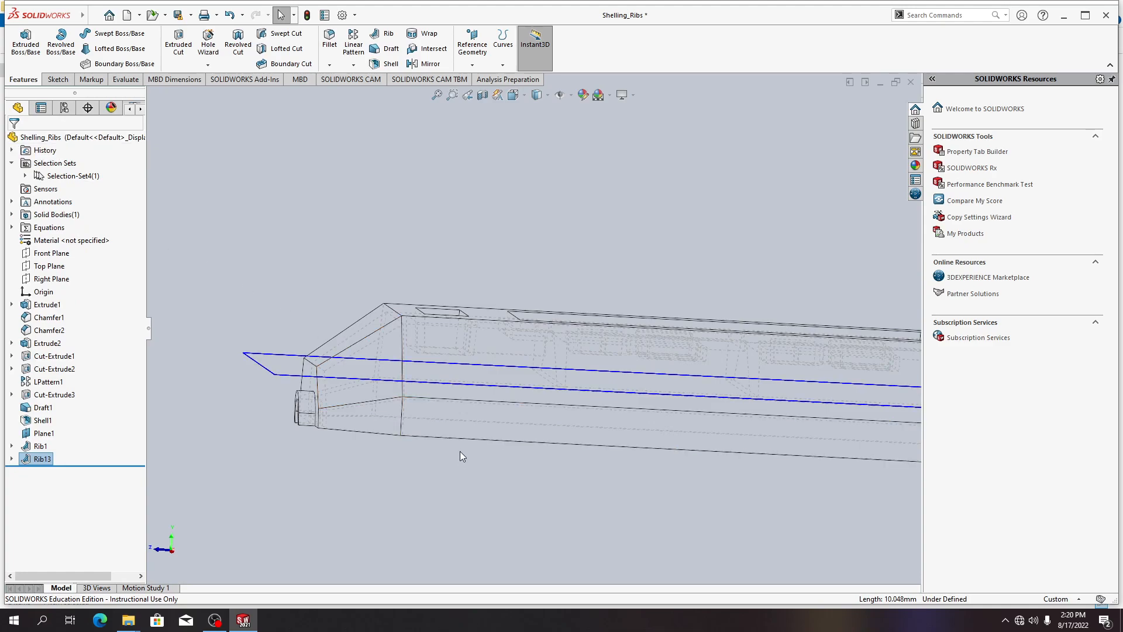
Undo the new short rib and restore it with Redo, pausing the screen recording in OBS in between
{"action": "key", "text": "alt+Tab"}
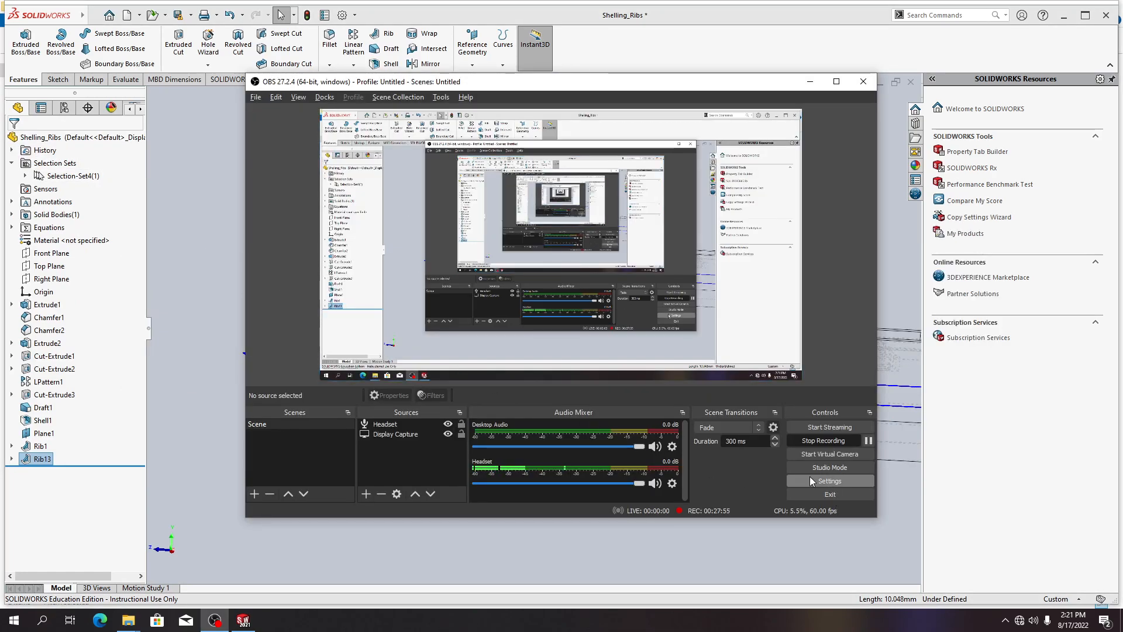
{"action": "key", "text": "alt+Tab"}
{"action": "key", "text": "ctrl+z"}
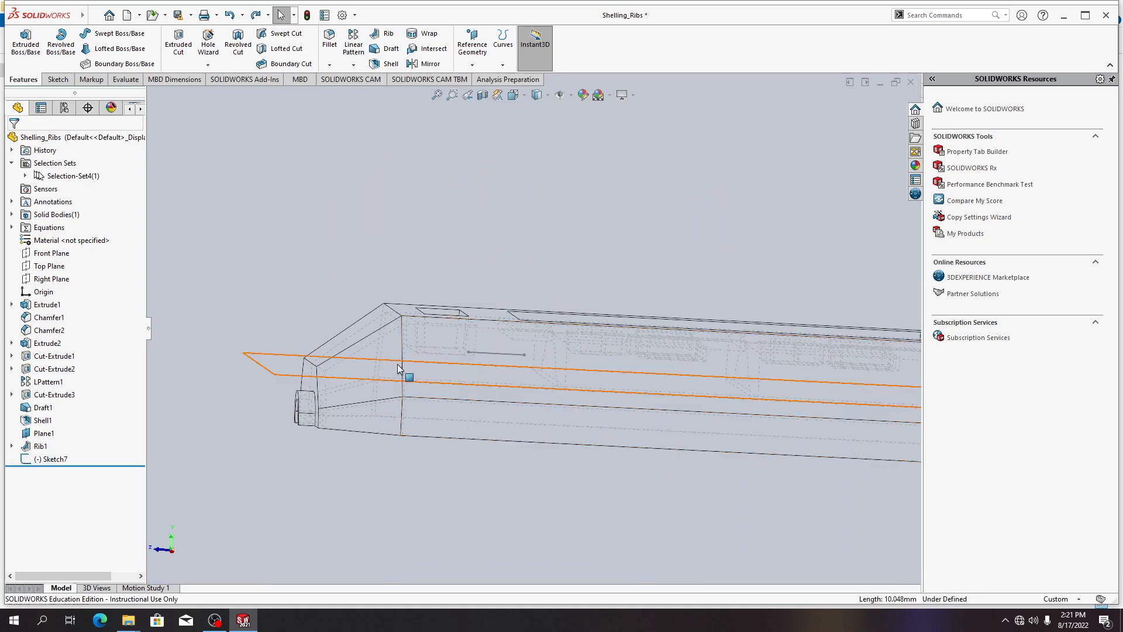
{"action": "key", "text": "alt+Tab"}
{"action": "left_click", "coordinate": [868, 441]}
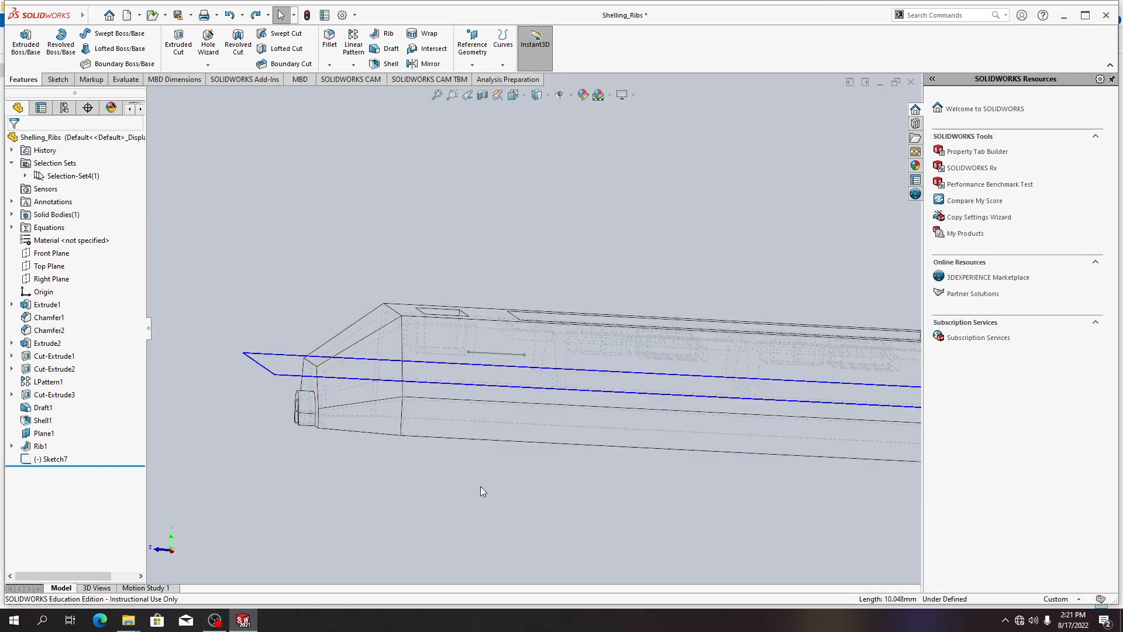
{"action": "mouse_move", "coordinate": [531, 507]}
{"action": "middle_mouse_down"}
{"action": "mouse_move", "coordinate": [524, 517]}
{"action": "mouse_move", "coordinate": [536, 510]}
{"action": "middle_mouse_up"}
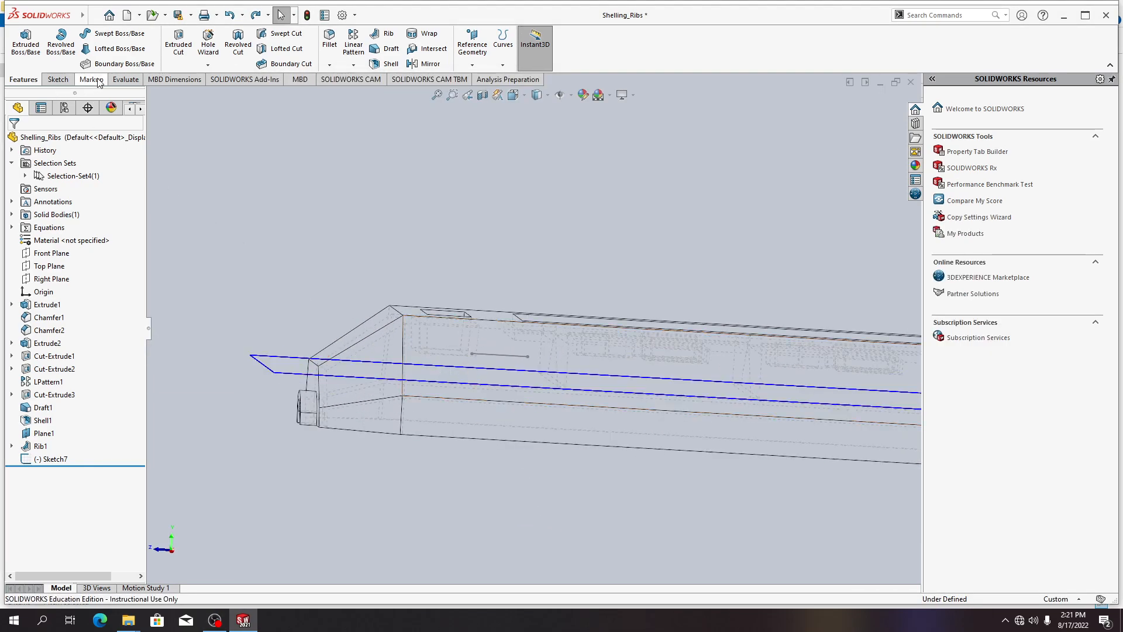
{"action": "left_click", "coordinate": [255, 17]}
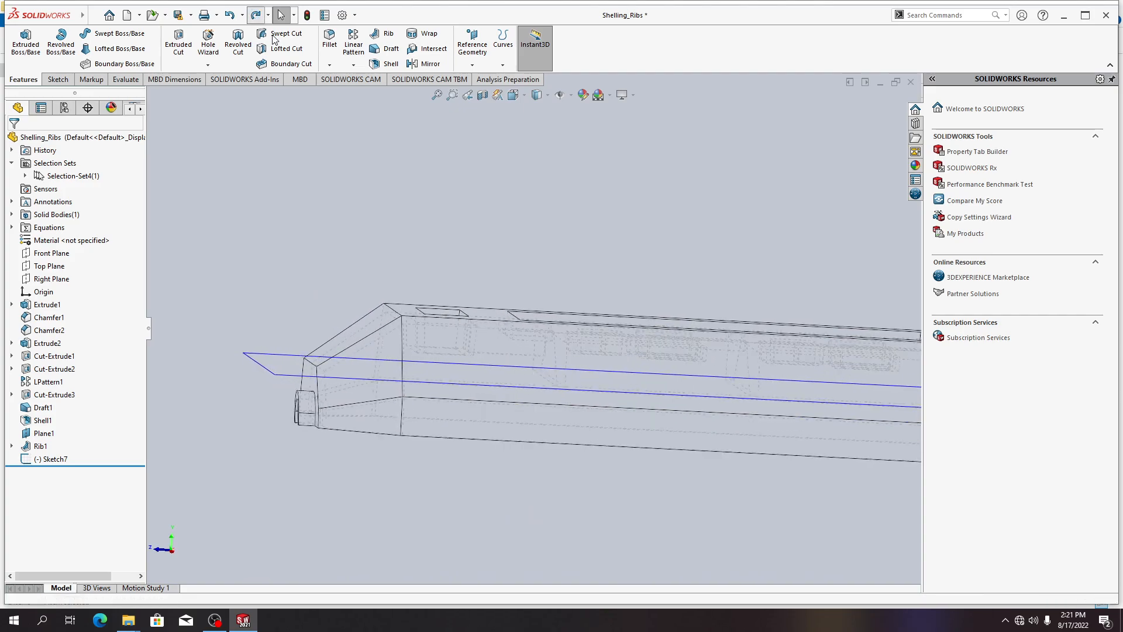
Display the housing shaded with edges and examine the short rib between the rectangular pocket and the nearest cross rib from inside
{"action": "middle_click_drag", "start_coordinate": [482, 428], "coordinate": [487, 349]}
{"action": "middle_click_drag", "start_coordinate": [490, 521], "coordinate": [501, 306]}
{"action": "left_click", "coordinate": [547, 95]}
{"action": "left_click", "coordinate": [541, 114]}
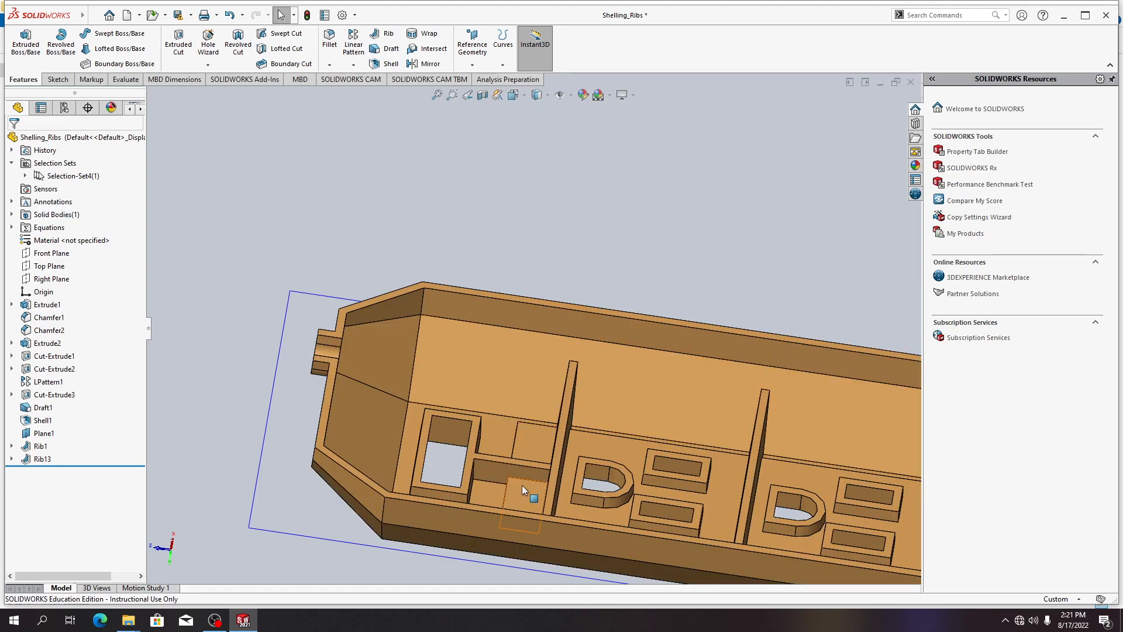
{"action": "scroll", "coordinate": [527, 451], "scroll_direction": "up", "scroll_amount": 3}
{"action": "scroll", "coordinate": [531, 360], "scroll_direction": "down", "scroll_amount": 5}
{"action": "scroll", "coordinate": [533, 361], "scroll_direction": "down", "scroll_amount": 4}
{"action": "middle_click_drag", "start_coordinate": [547, 391], "coordinate": [542, 453]}
{"action": "scroll", "coordinate": [578, 361], "scroll_direction": "up", "scroll_amount": 6}
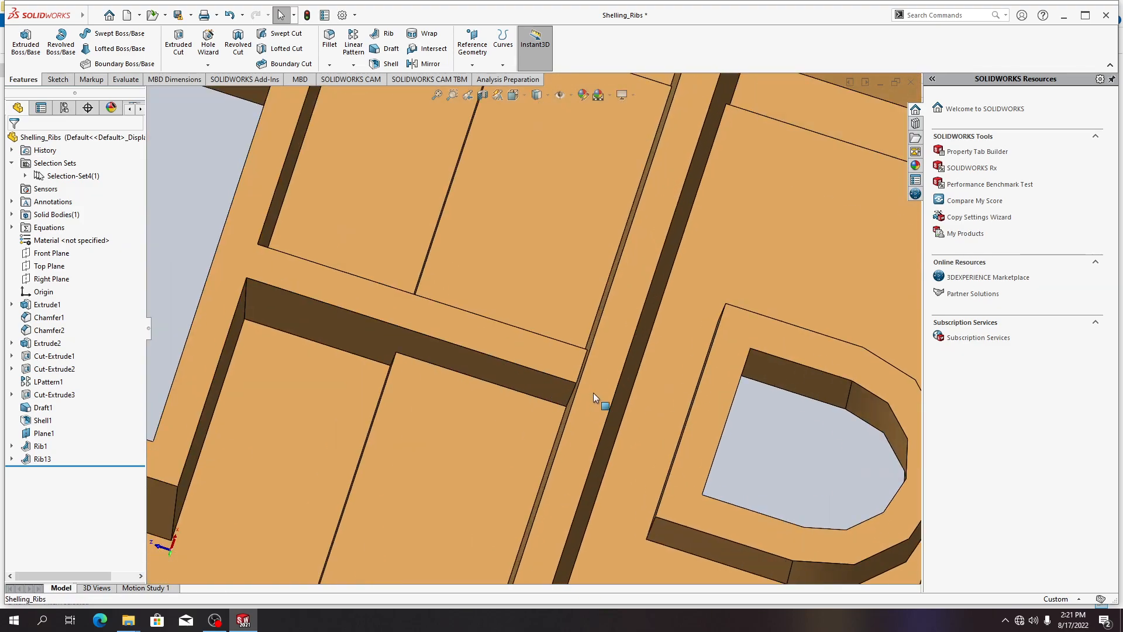
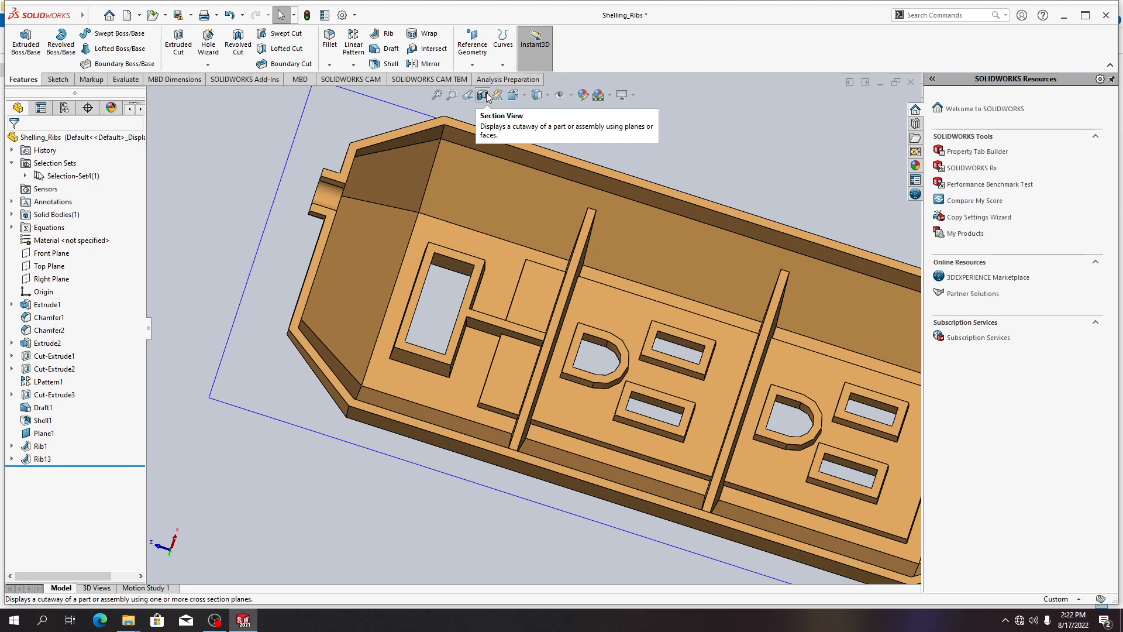
Set up a planar section view of the housing with the Front Plane as the section plane
{"action": "left_click", "coordinate": [483, 95]}
{"action": "scroll", "coordinate": [423, 360], "scroll_direction": "up", "scroll_amount": 4}
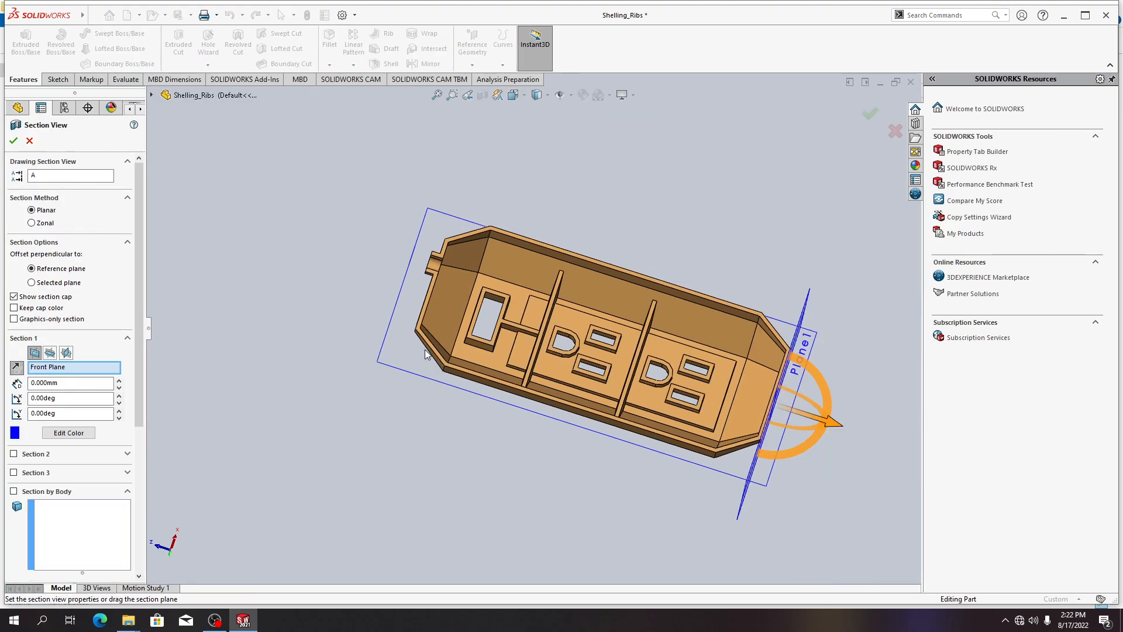
{"action": "middle_click_drag", "start_coordinate": [366, 425], "coordinate": [333, 384]}
{"action": "left_click", "coordinate": [66, 173]}
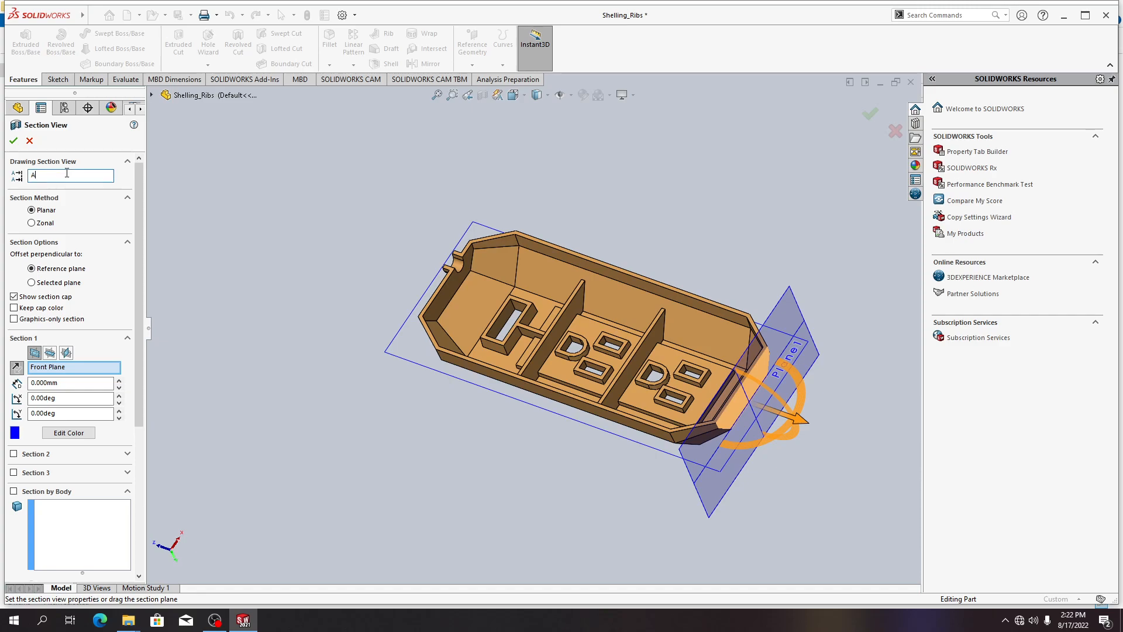
{"action": "left_click", "coordinate": [82, 367]}
{"action": "left_click", "coordinate": [35, 355]}
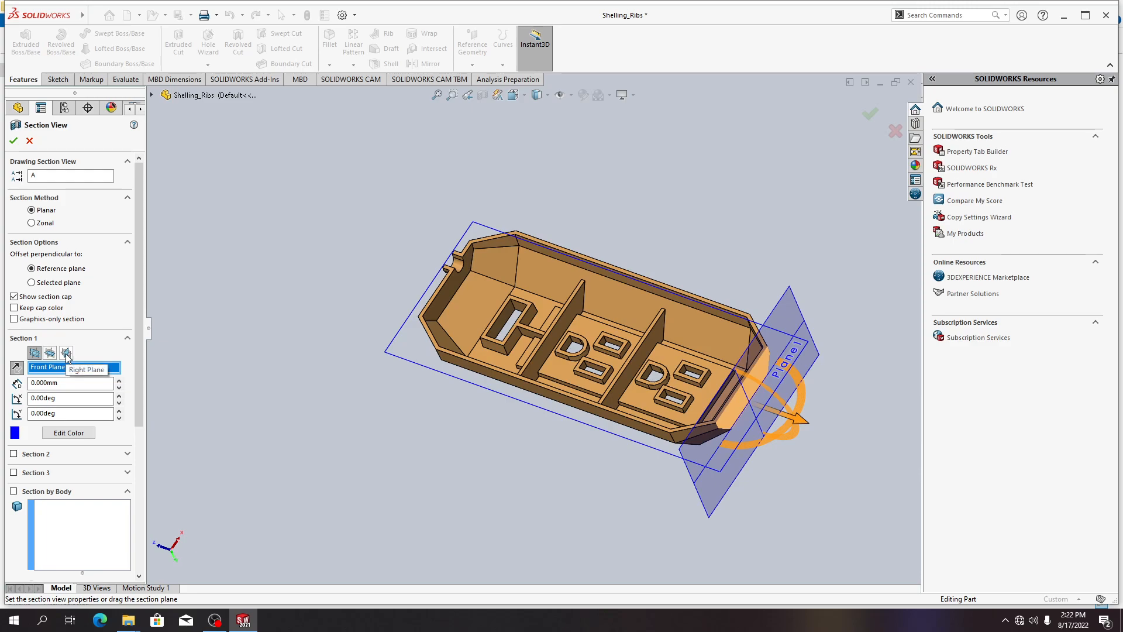
Preview section cuts on the Front, Top and Right planes, offsetting the Top cut 4 mm and the Right cut -6 mm, and discard the section
{"action": "left_click_drag", "start_coordinate": [793, 424], "coordinate": [760, 404]}
{"action": "left_click", "coordinate": [49, 352]}
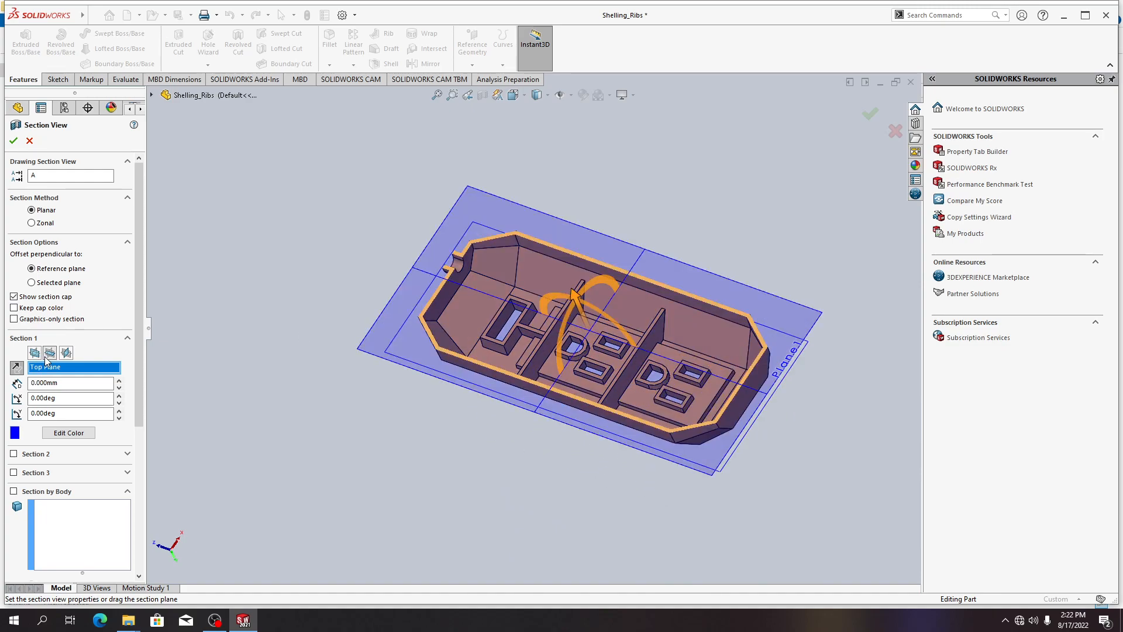
{"action": "mouse_move", "coordinate": [578, 303]}
{"action": "left_mouse_down"}
{"action": "mouse_move", "coordinate": [585, 338]}
{"action": "mouse_move", "coordinate": [578, 309]}
{"action": "left_mouse_up"}
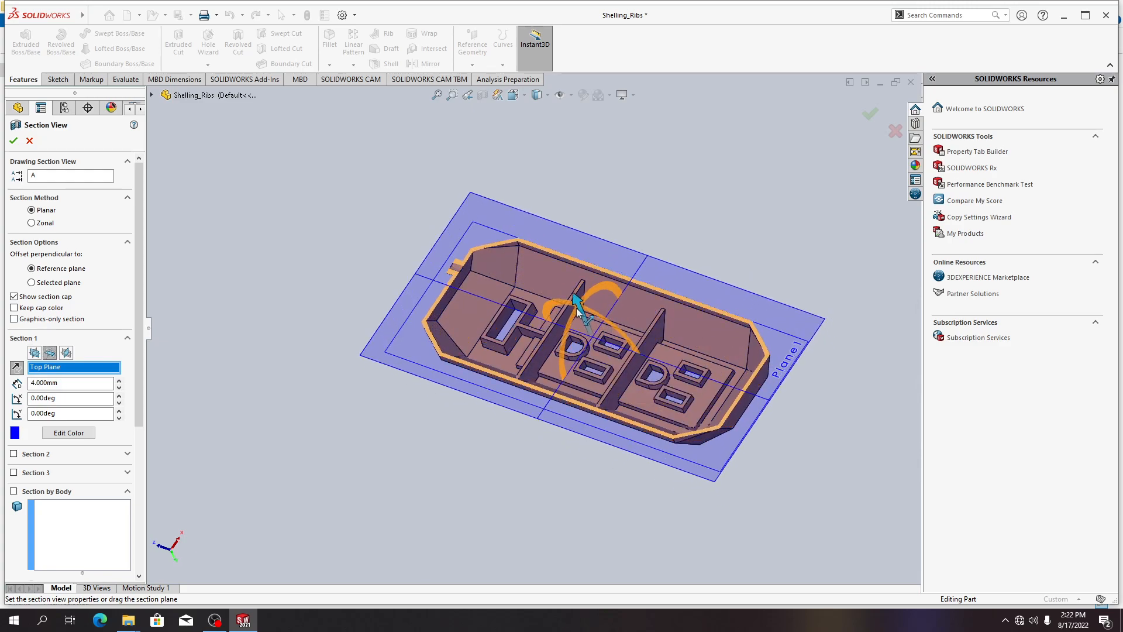
{"action": "left_click", "coordinate": [66, 352]}
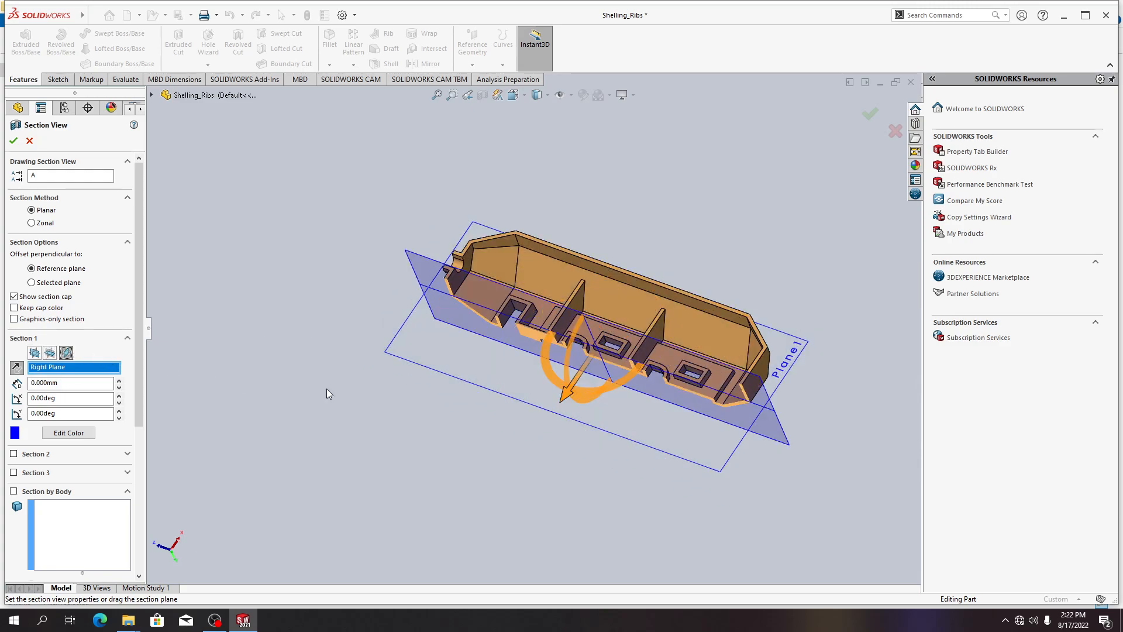
{"action": "mouse_move", "coordinate": [566, 396]}
{"action": "left_mouse_down"}
{"action": "mouse_move", "coordinate": [546, 421]}
{"action": "mouse_move", "coordinate": [577, 394]}
{"action": "mouse_move", "coordinate": [555, 414]}
{"action": "left_mouse_up"}
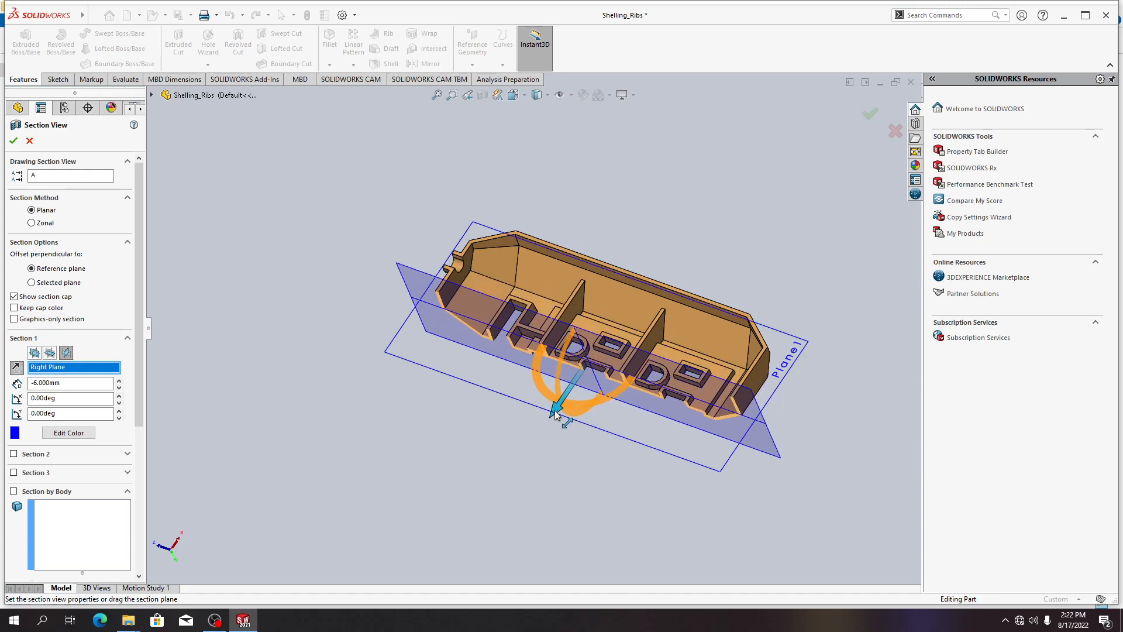
{"action": "left_click", "coordinate": [29, 141]}
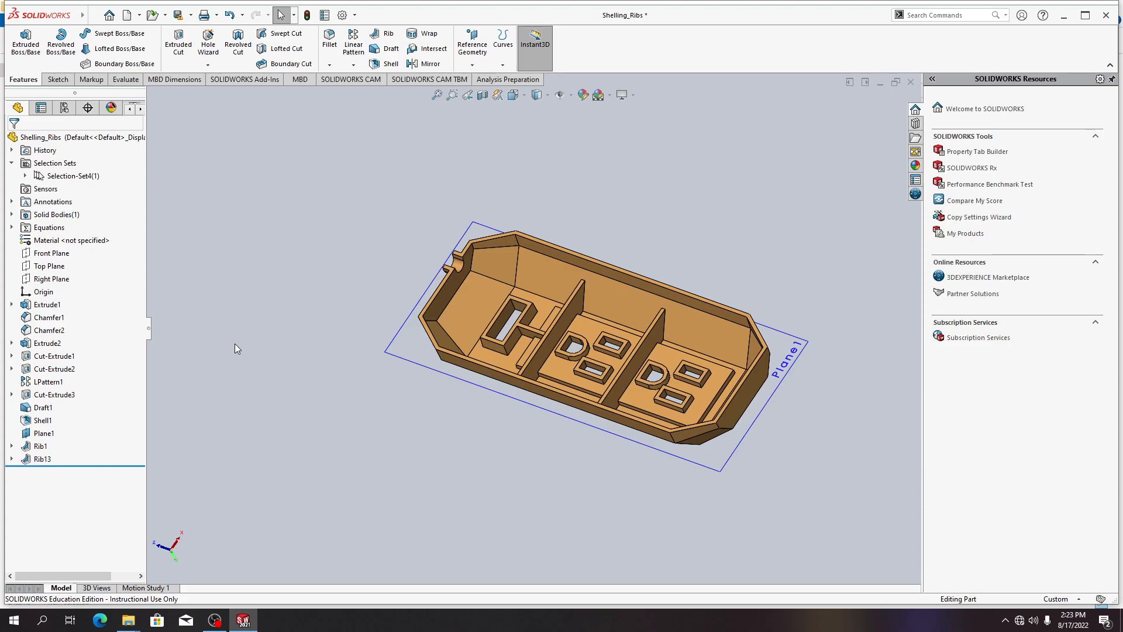
{"action": "left_click", "coordinate": [59, 82]}
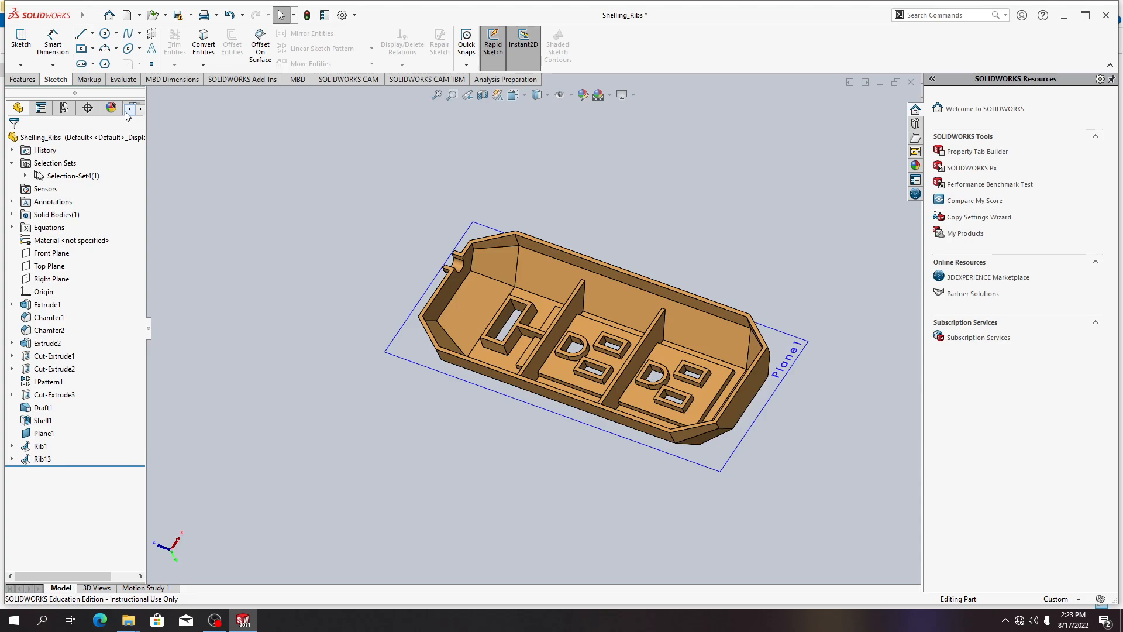
{"action": "middle_click_drag", "start_coordinate": [418, 398], "coordinate": [409, 253]}
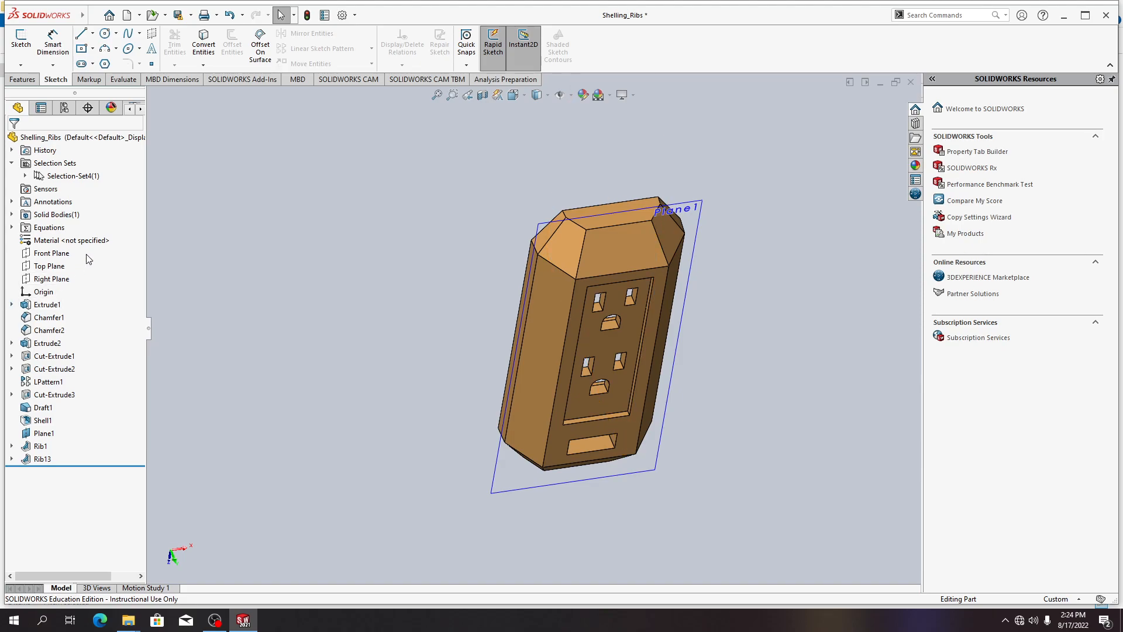
{"action": "middle_click_drag", "start_coordinate": [252, 342], "coordinate": [326, 456]}
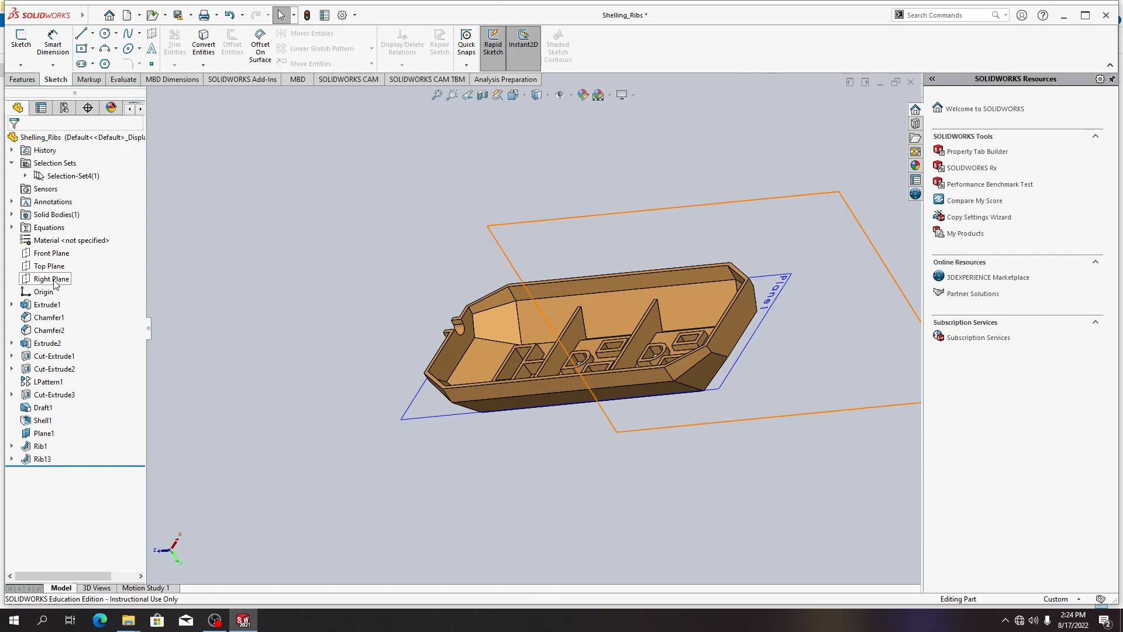
Create a reference plane offset 0 mm from the flat rim face around the housing's open side
{"action": "left_click", "coordinate": [23, 78]}
{"action": "left_click", "coordinate": [469, 49]}
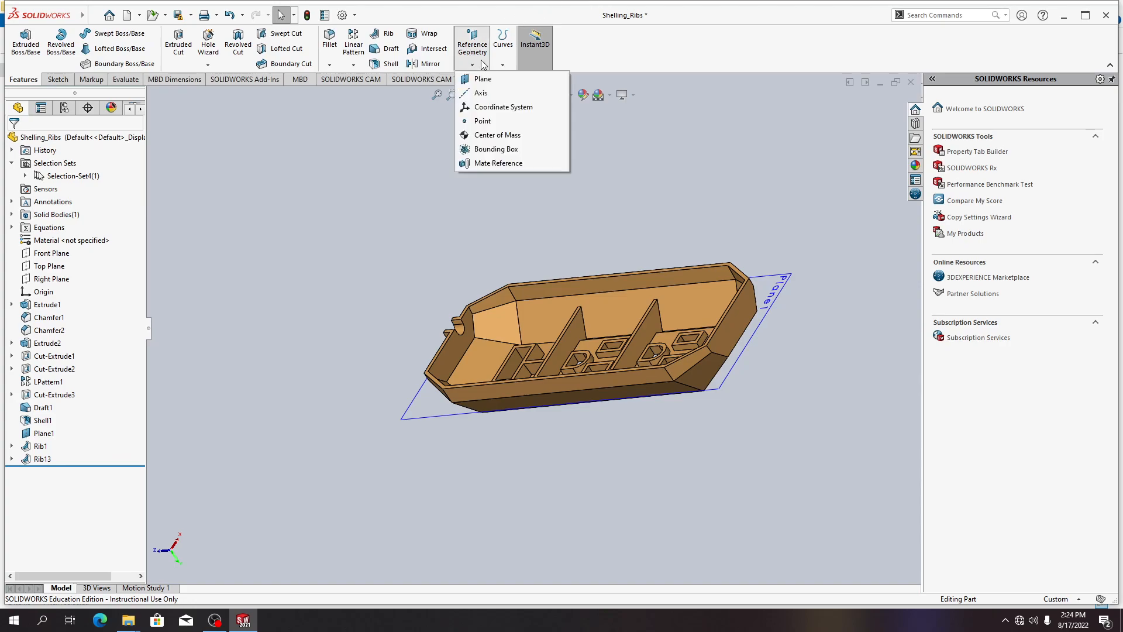
{"action": "left_click", "coordinate": [561, 78]}
{"action": "scroll", "coordinate": [573, 261], "scroll_direction": "down", "scroll_amount": 6}
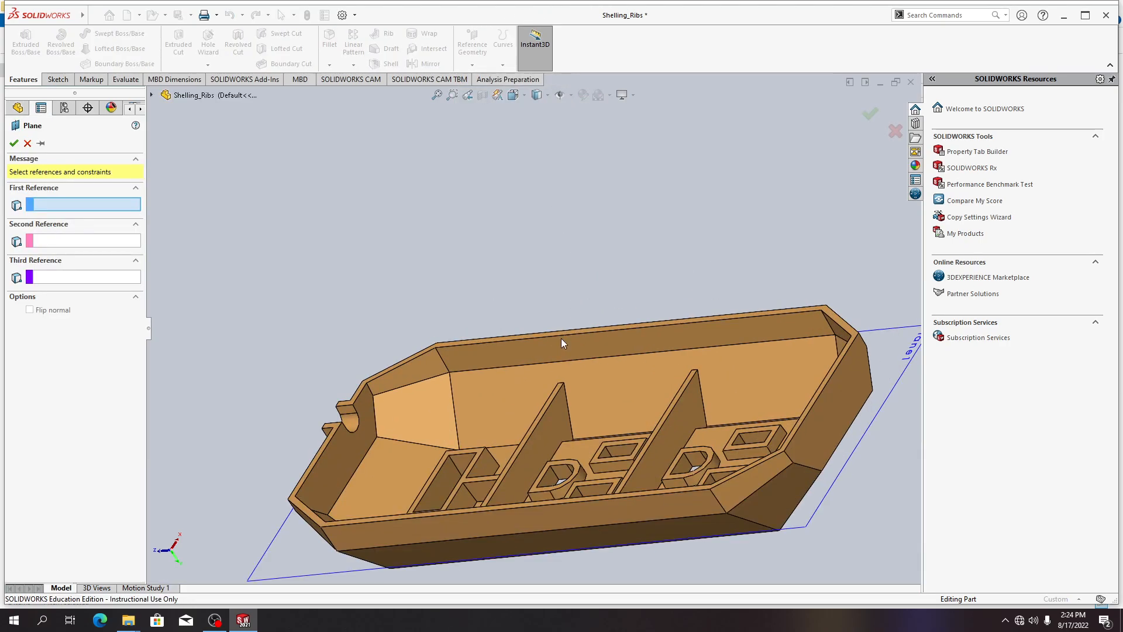
{"action": "middle_click_drag", "start_coordinate": [577, 428], "coordinate": [609, 465]}
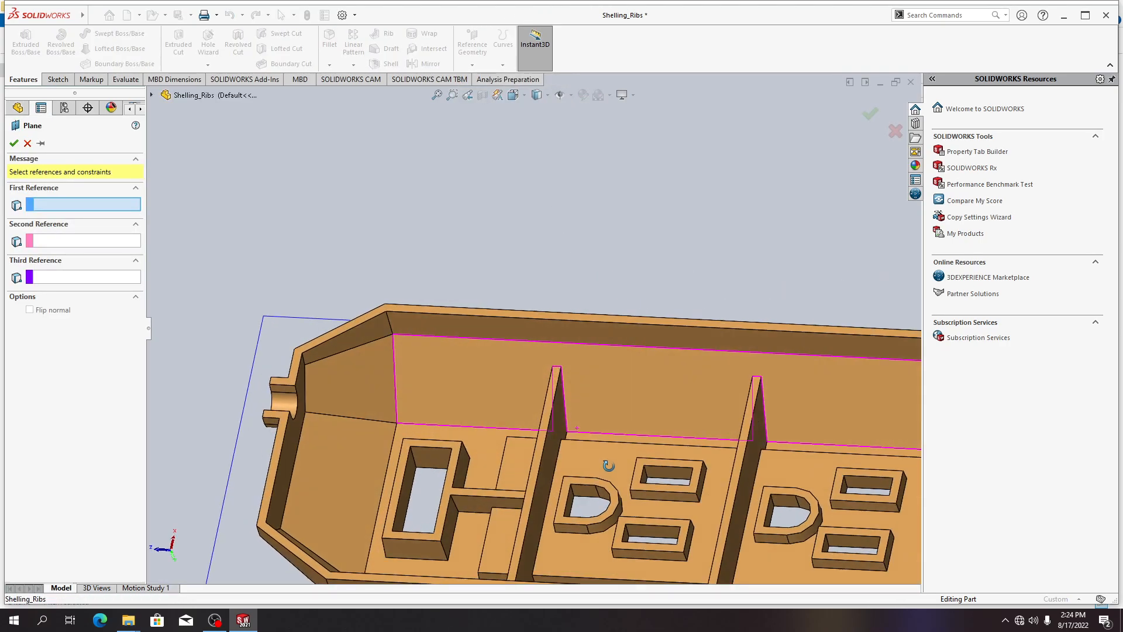
{"action": "left_click", "coordinate": [496, 314]}
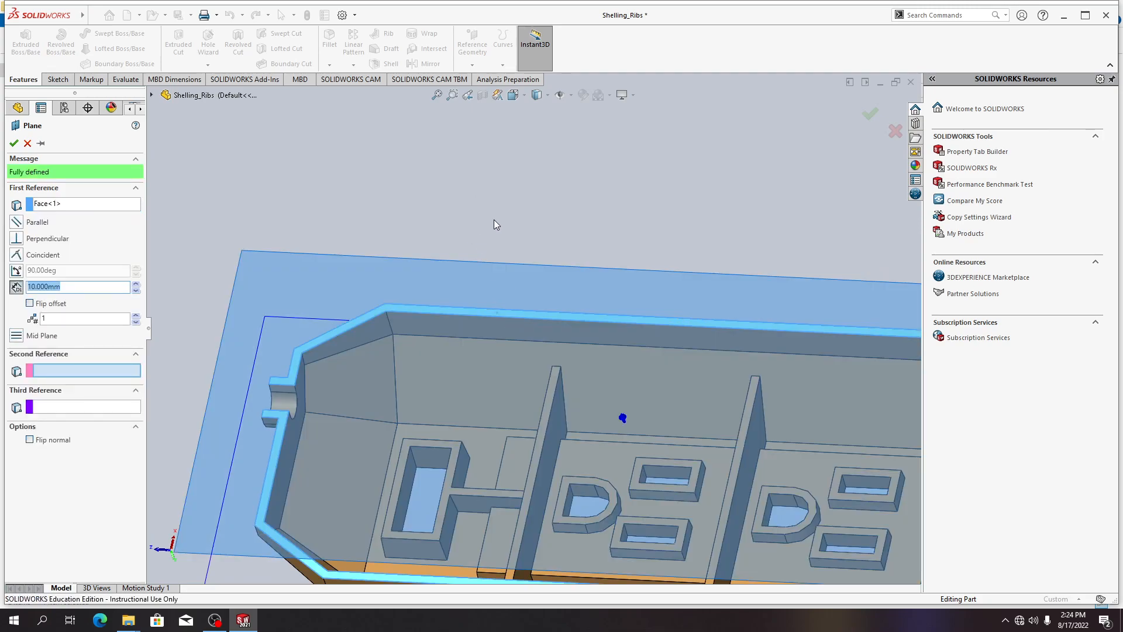
{"action": "scroll", "coordinate": [496, 224], "scroll_direction": "up", "scroll_amount": 3}
{"action": "middle_click_drag", "start_coordinate": [474, 250], "coordinate": [448, 200]}
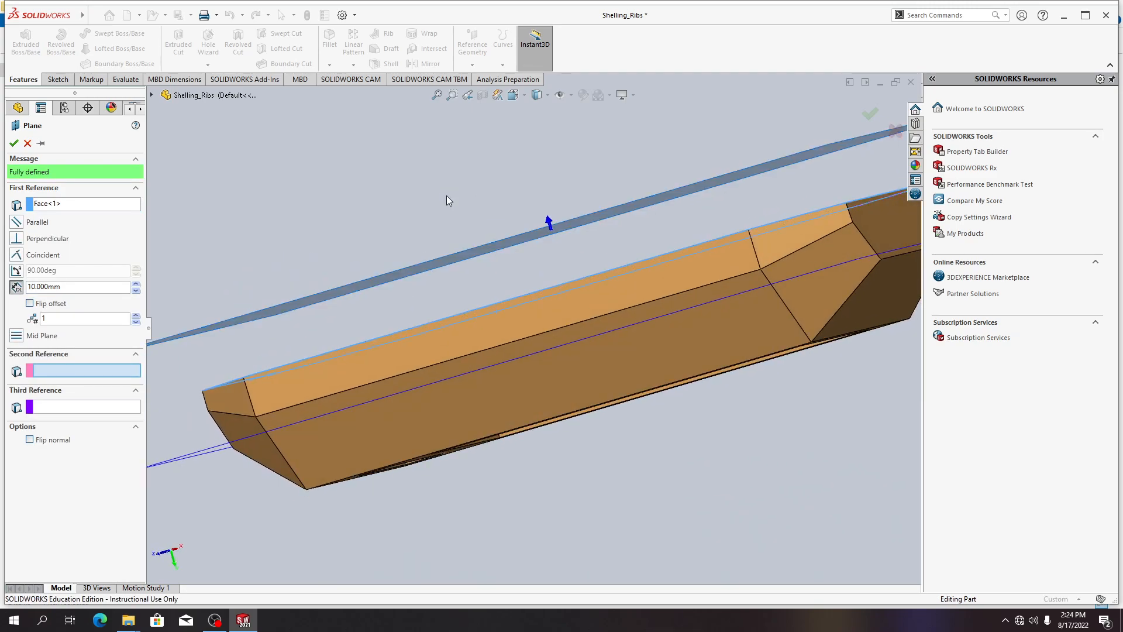
{"action": "left_click", "coordinate": [37, 288]}
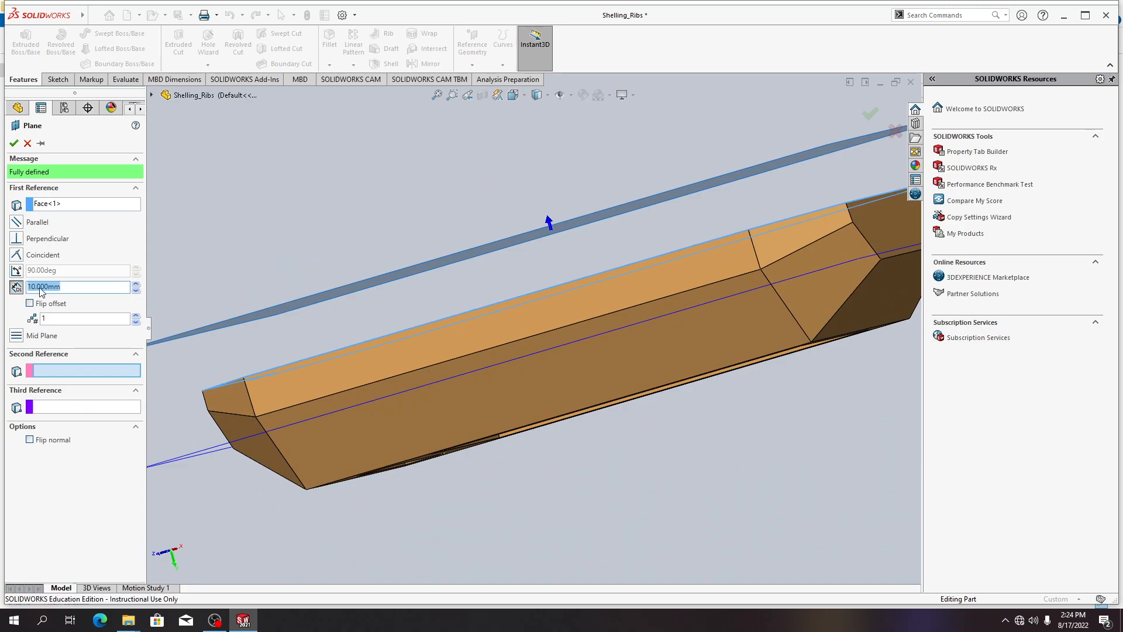
{"action": "type", "text": "0"}
{"action": "left_click", "coordinate": [13, 142]}
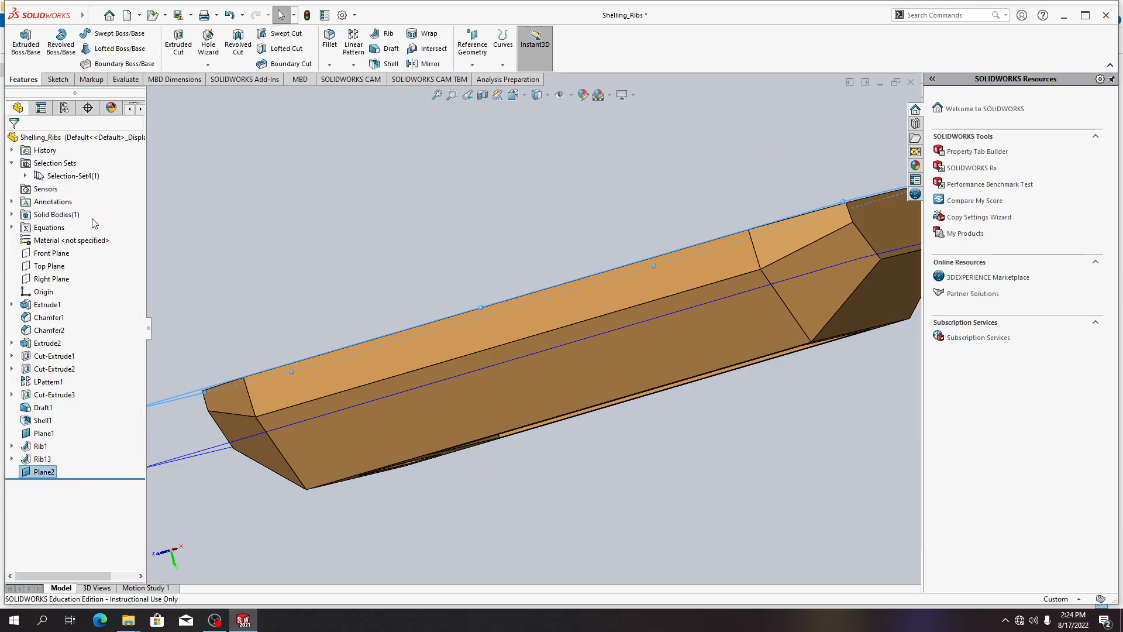
Rename the new reference plane as Psuedo Plane
{"action": "right_click", "coordinate": [51, 475]}
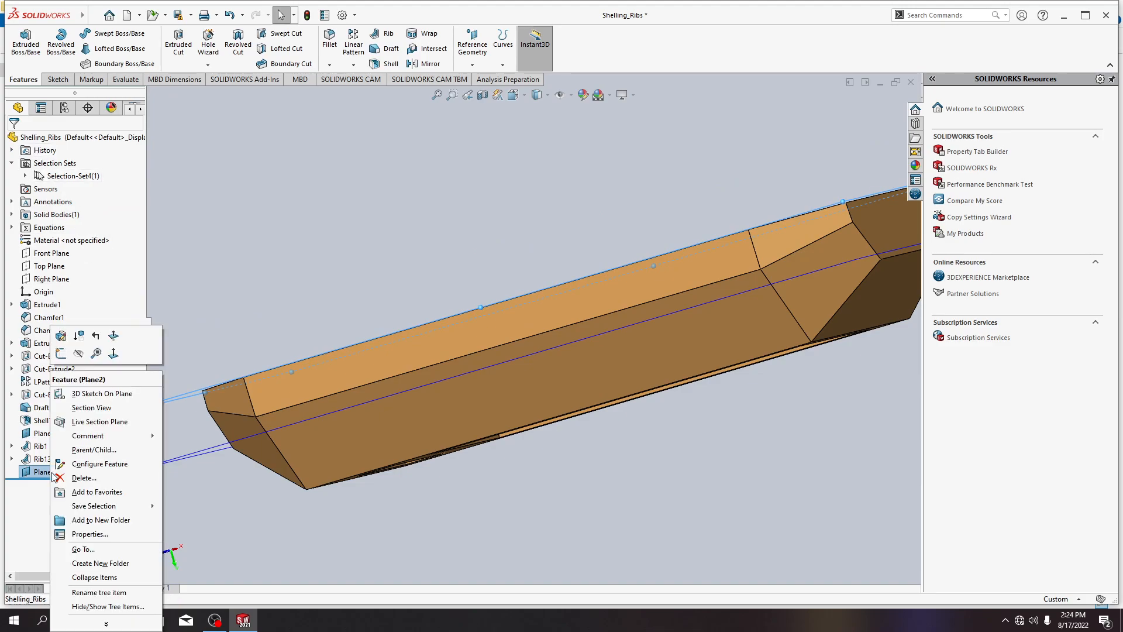
{"action": "left_click", "coordinate": [38, 476]}
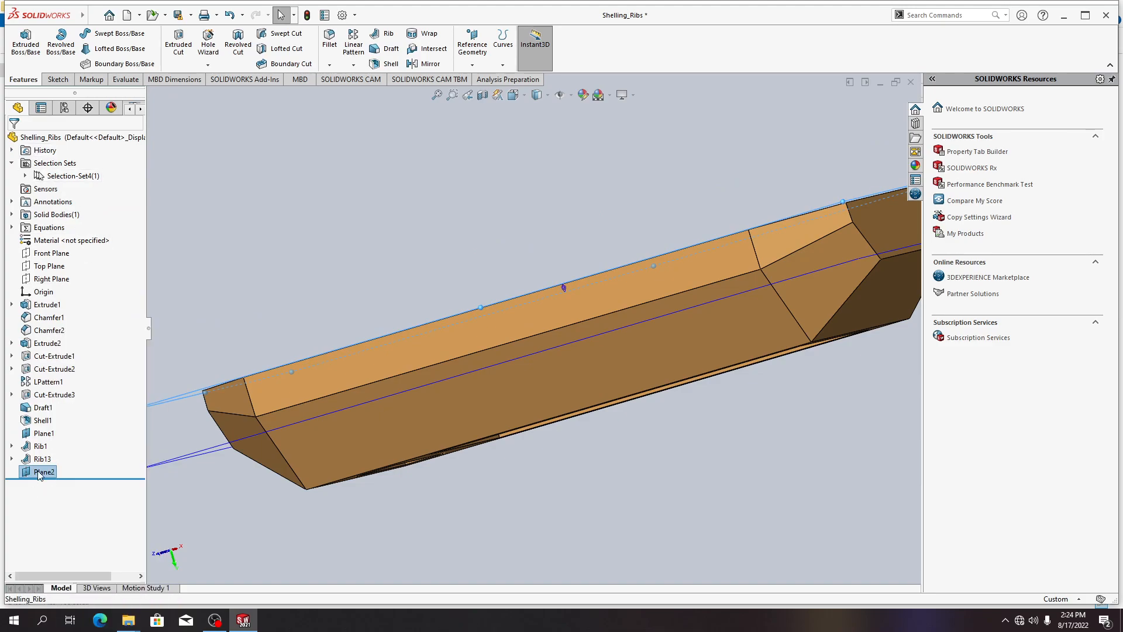
{"action": "left_click", "coordinate": [38, 475]}
{"action": "type", "text": "Psuedo"}
{"action": "key", "text": "Return"}
Examine where Psuedo Plane lies relative to the housing's rim, sloped sides and chamfered corner from several angles
{"action": "middle_click_drag", "start_coordinate": [262, 517], "coordinate": [282, 539]}
{"action": "middle_click_drag", "start_coordinate": [384, 529], "coordinate": [423, 541]}
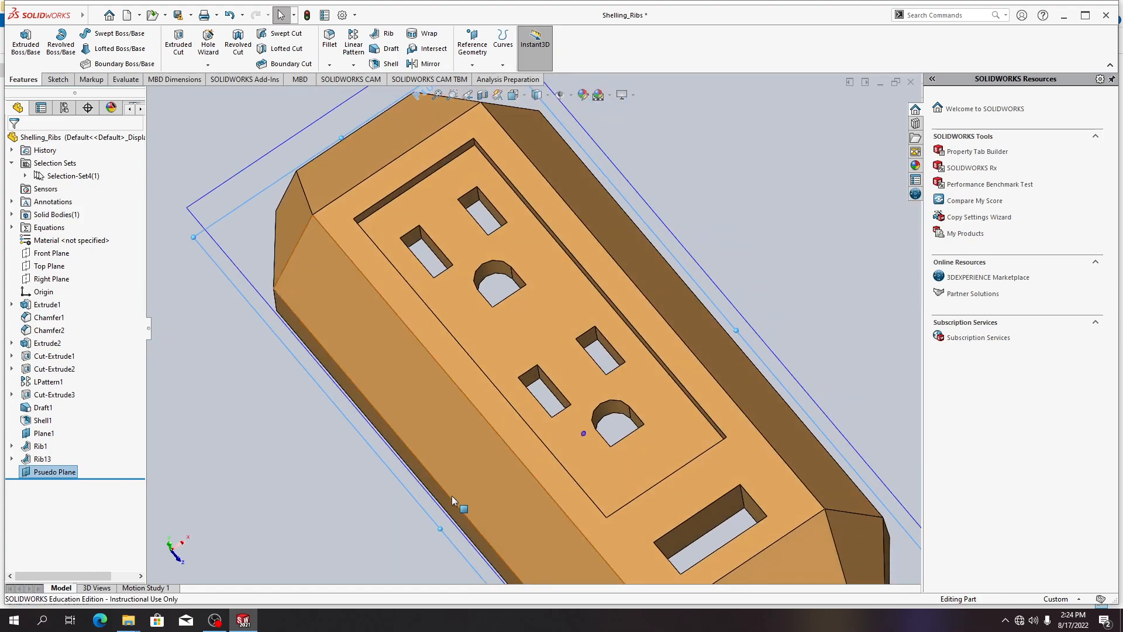
{"action": "middle_click_drag", "start_coordinate": [452, 496], "coordinate": [453, 464]}
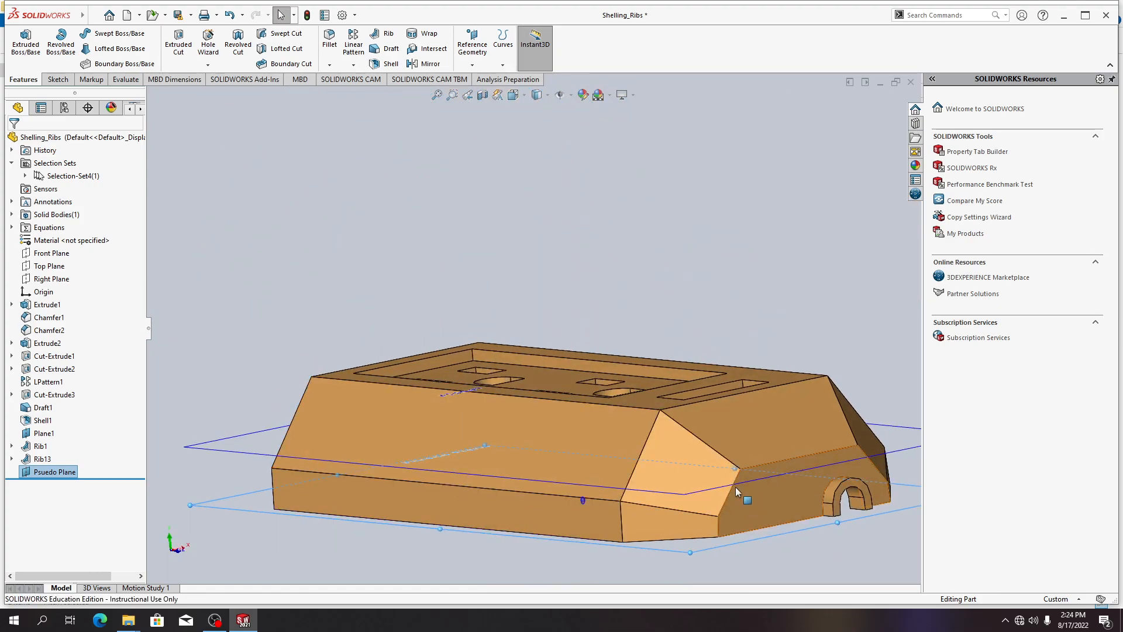
{"action": "middle_click_drag", "start_coordinate": [675, 451], "coordinate": [638, 510]}
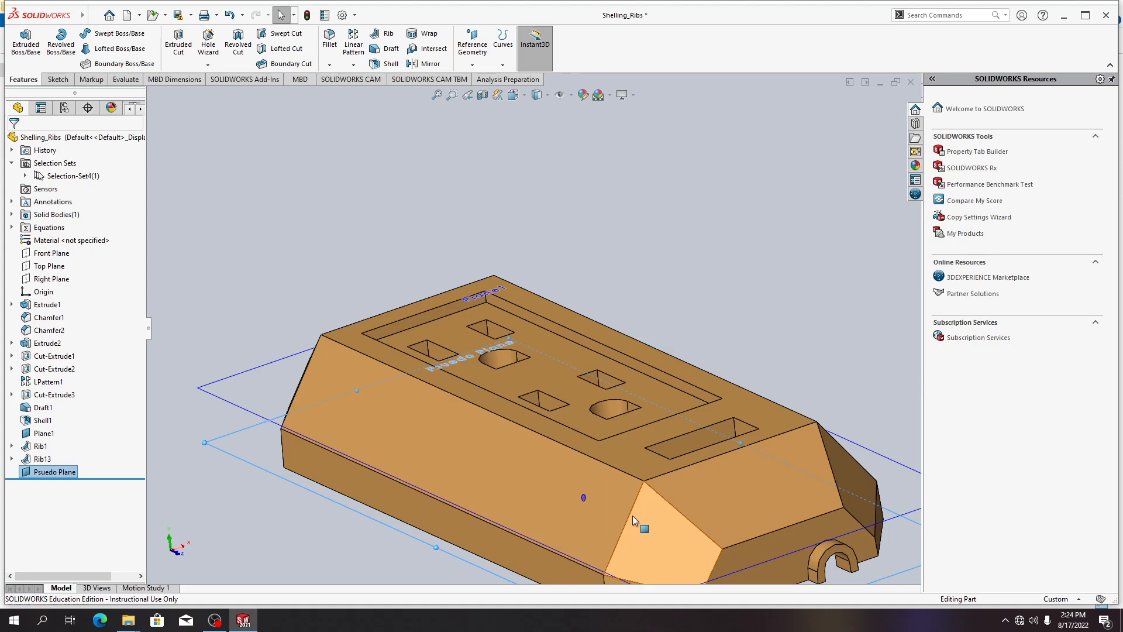
{"action": "left_click", "coordinate": [631, 513]}
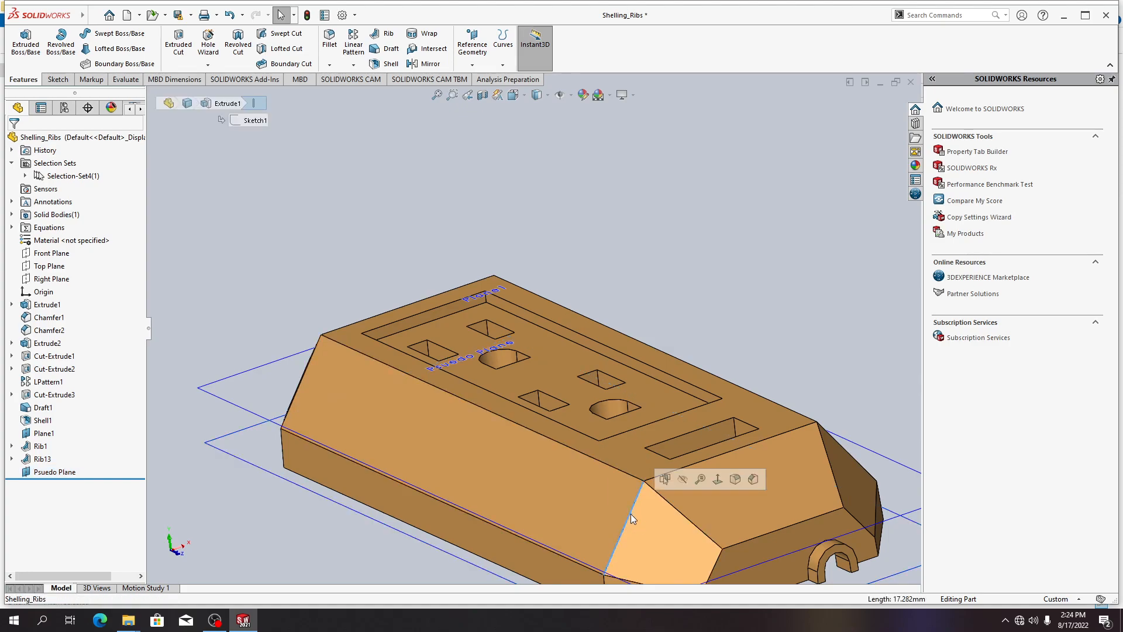
{"action": "left_click", "coordinate": [64, 82]}
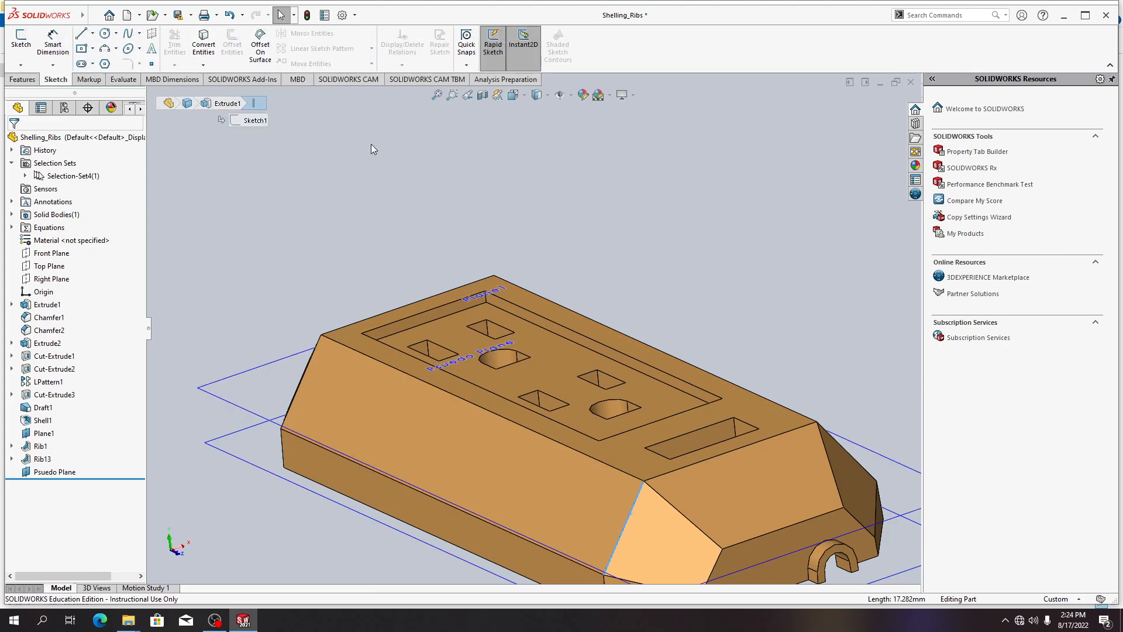
{"action": "scroll", "coordinate": [494, 261], "scroll_direction": "down", "scroll_amount": 4}
{"action": "scroll", "coordinate": [523, 323], "scroll_direction": "up", "scroll_amount": 6}
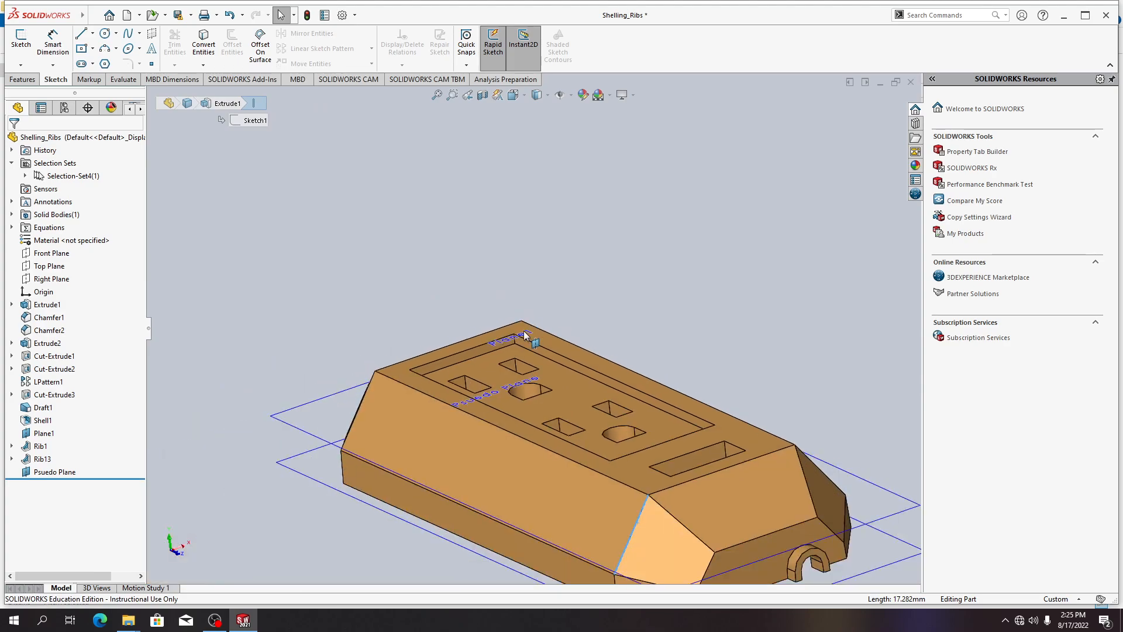
{"action": "middle_click_drag", "start_coordinate": [525, 330], "coordinate": [615, 502]}
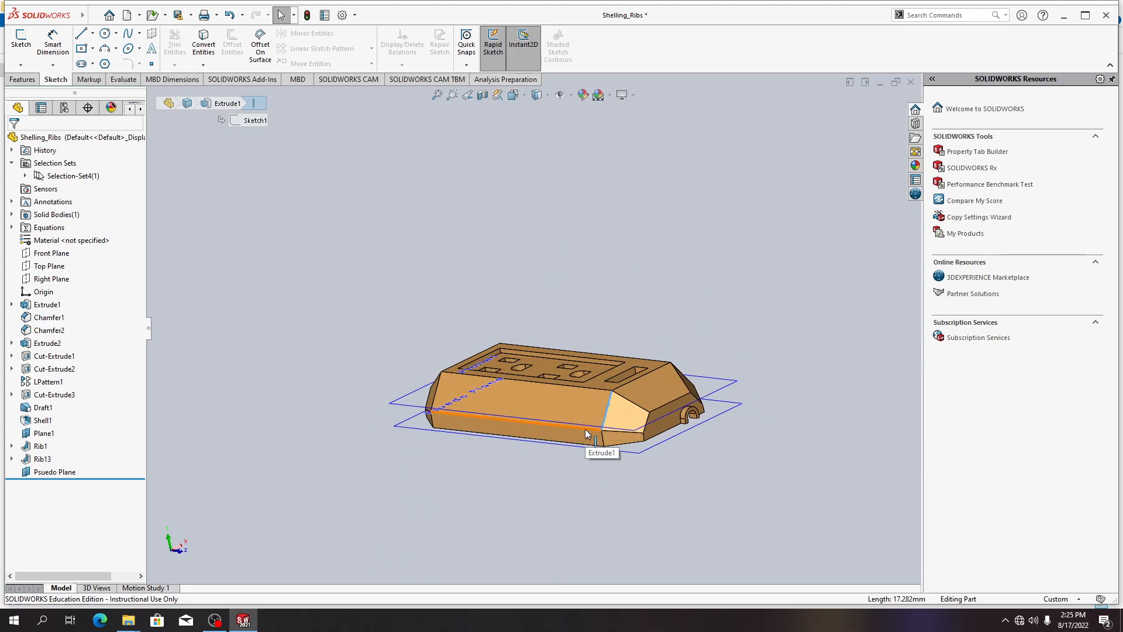
{"action": "key", "text": "ctrl+z"}
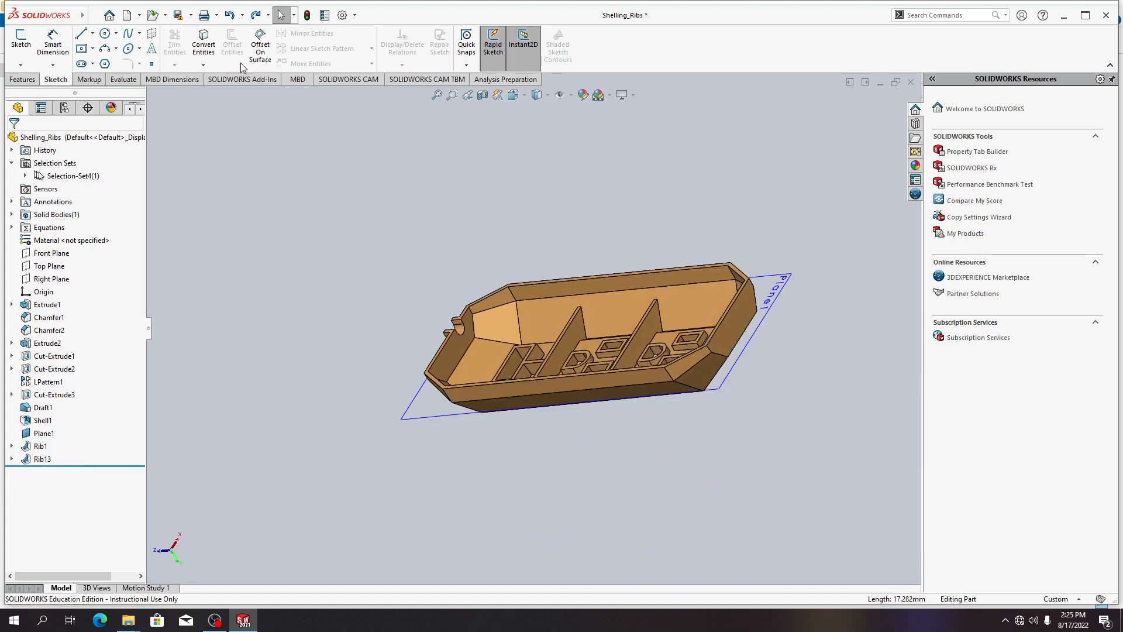
{"action": "left_click", "coordinate": [255, 15]}
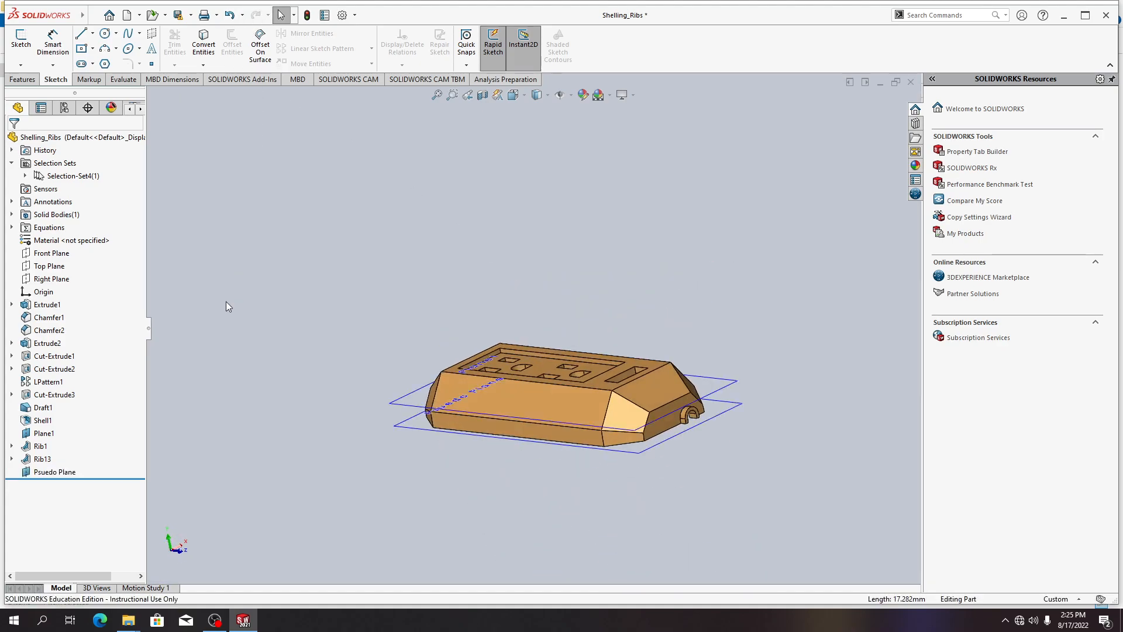
Start a sketch on Psuedo Plane and hide Plane1
{"action": "right_click", "coordinate": [53, 476]}
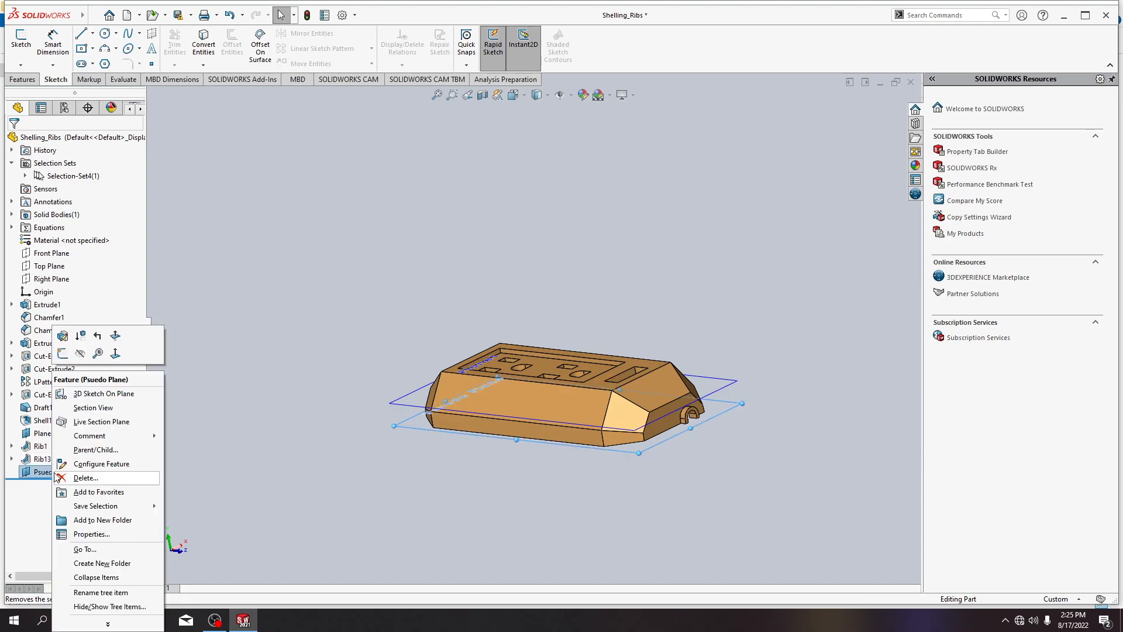
{"action": "left_click", "coordinate": [63, 355]}
{"action": "mouse_move", "coordinate": [630, 304]}
{"action": "middle_mouse_down"}
{"action": "mouse_move", "coordinate": [686, 301]}
{"action": "mouse_move", "coordinate": [489, 355]}
{"action": "mouse_move", "coordinate": [605, 354]}
{"action": "middle_mouse_up"}
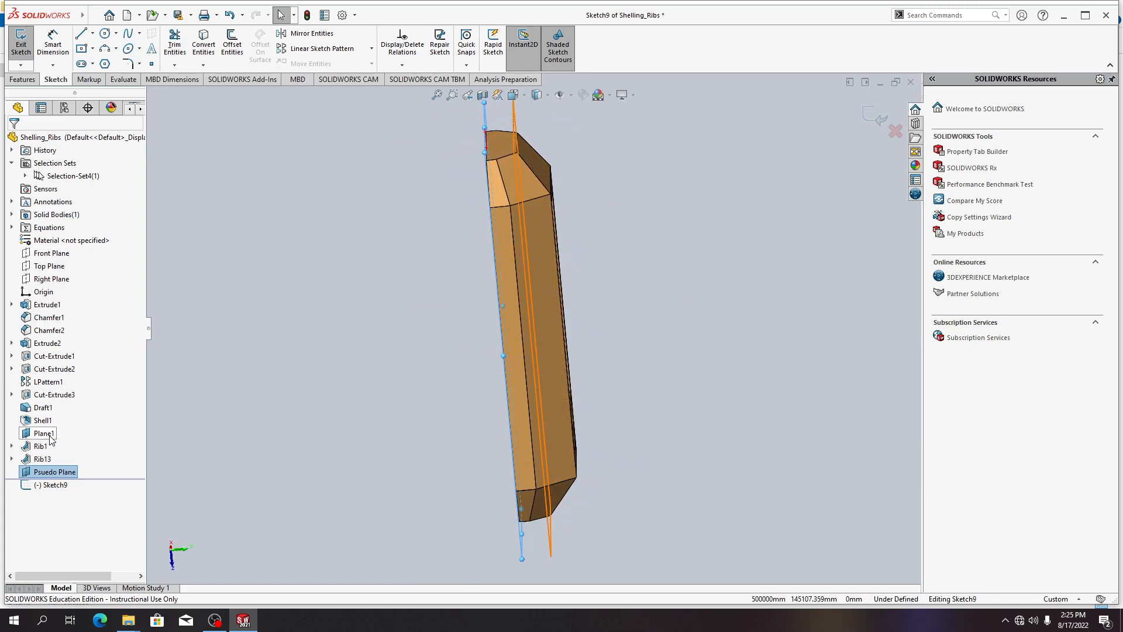
{"action": "right_click", "coordinate": [50, 434]}
{"action": "left_click", "coordinate": [78, 413]}
Try to project the slanted edge of the corner chamfer near the cord notch into the sketch with Convert Entities
{"action": "middle_click_drag", "start_coordinate": [556, 436], "coordinate": [384, 300]}
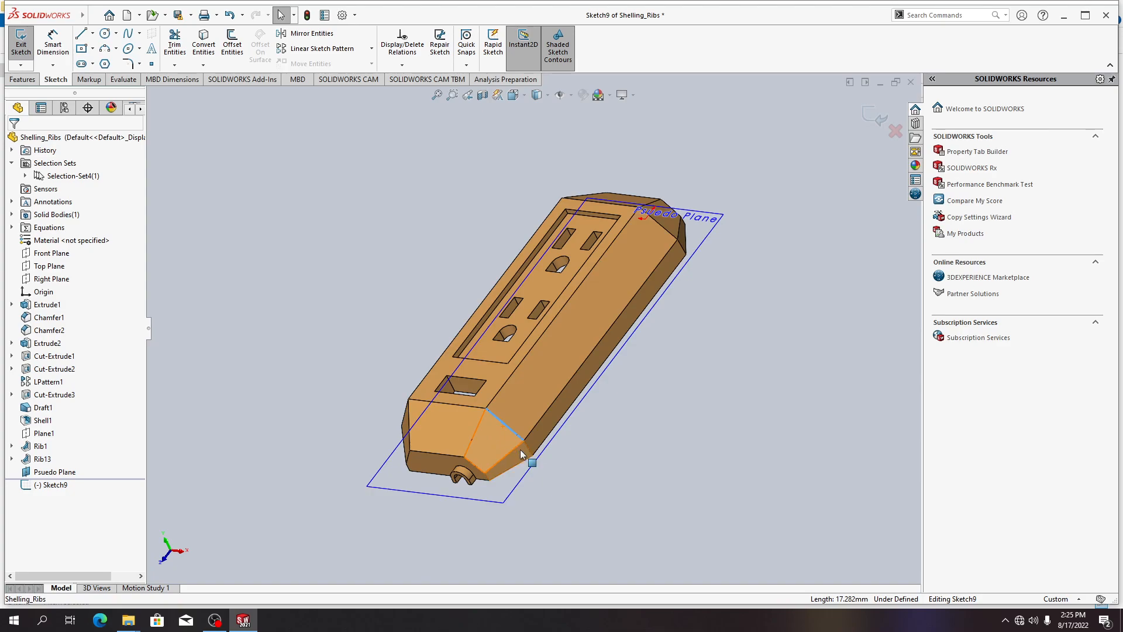
{"action": "left_click", "coordinate": [463, 398]}
{"action": "left_click", "coordinate": [203, 44]}
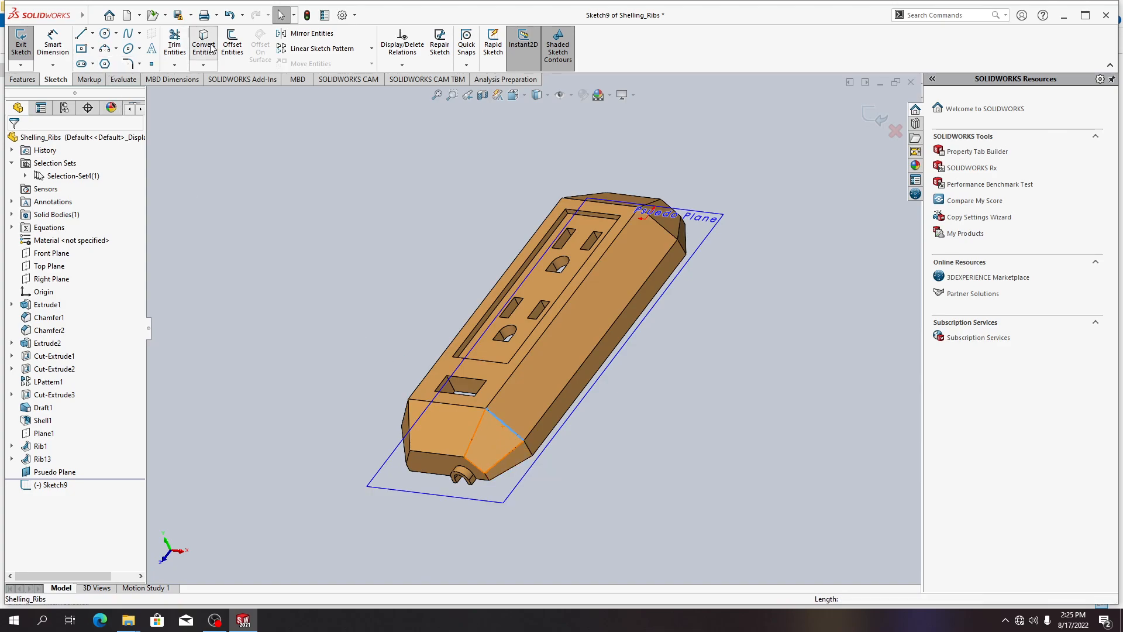
{"action": "middle_click_drag", "start_coordinate": [475, 464], "coordinate": [422, 483]}
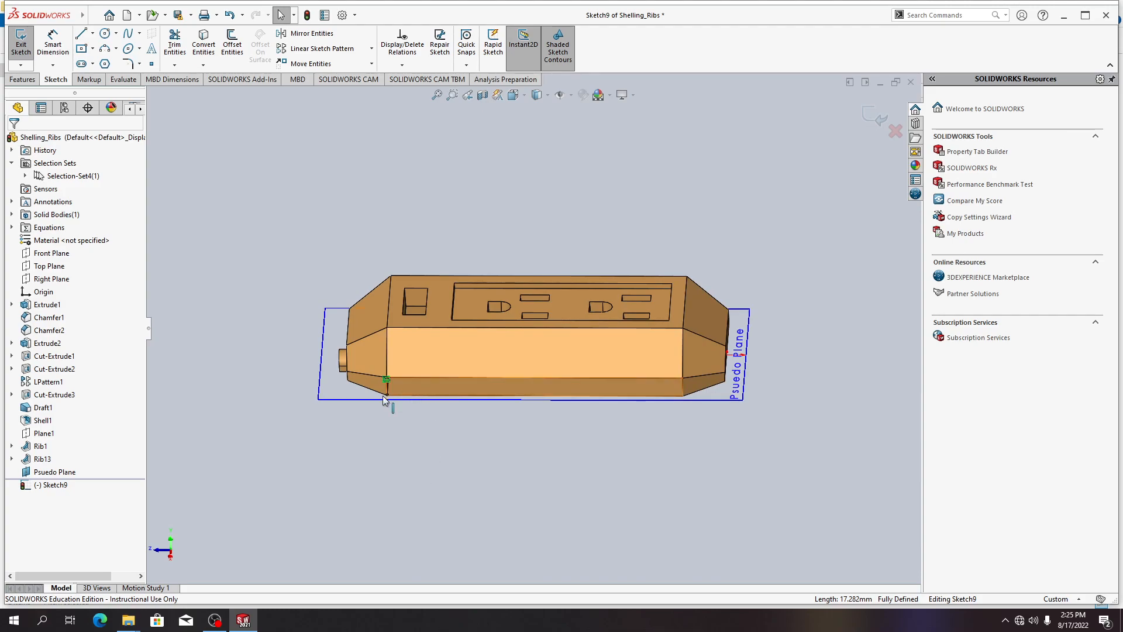
{"action": "middle_click_drag", "start_coordinate": [409, 423], "coordinate": [619, 444]}
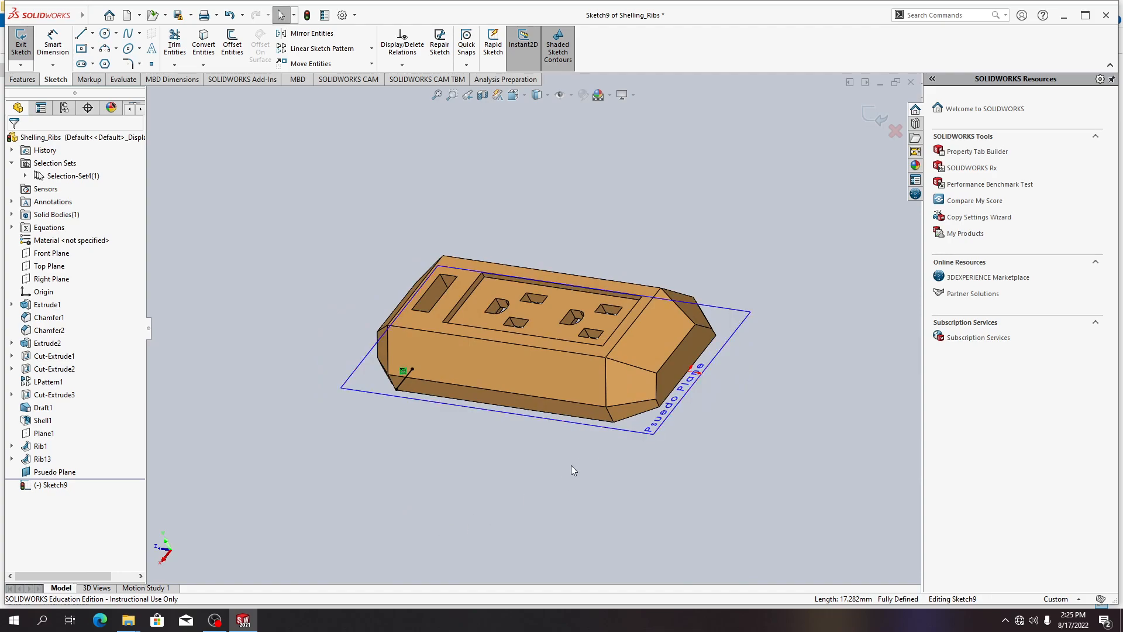
{"action": "key", "text": "ctrl+z"}
Project the sloped end chamfer face above the cord notch into the sketch with Convert Entities
{"action": "middle_click_drag", "start_coordinate": [546, 468], "coordinate": [558, 555]}
{"action": "left_click", "coordinate": [415, 314]}
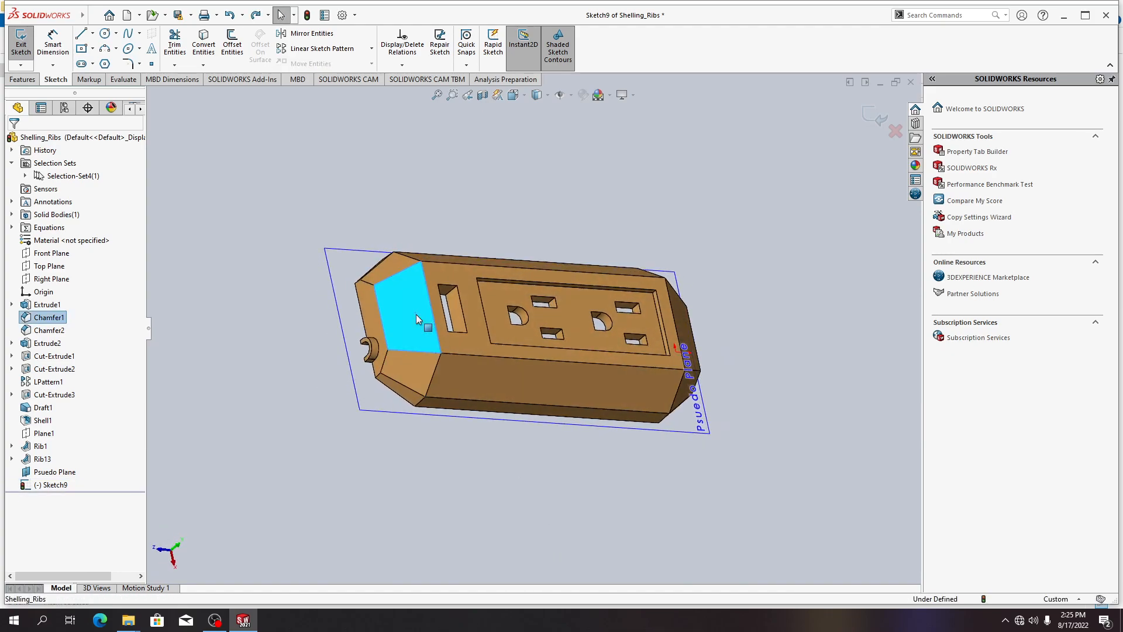
{"action": "left_click", "coordinate": [203, 42]}
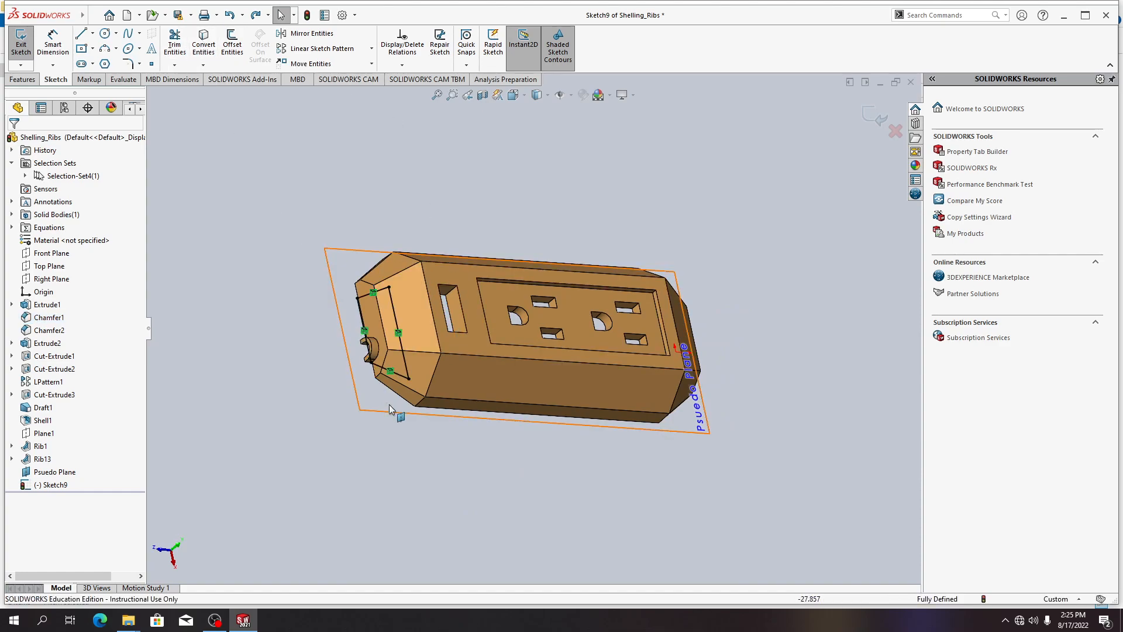
{"action": "mouse_move", "coordinate": [416, 448]}
{"action": "middle_mouse_down"}
{"action": "mouse_move", "coordinate": [366, 318]}
{"action": "mouse_move", "coordinate": [368, 233]}
{"action": "mouse_move", "coordinate": [388, 175]}
{"action": "mouse_move", "coordinate": [434, 223]}
{"action": "mouse_move", "coordinate": [416, 195]}
{"action": "middle_mouse_up"}
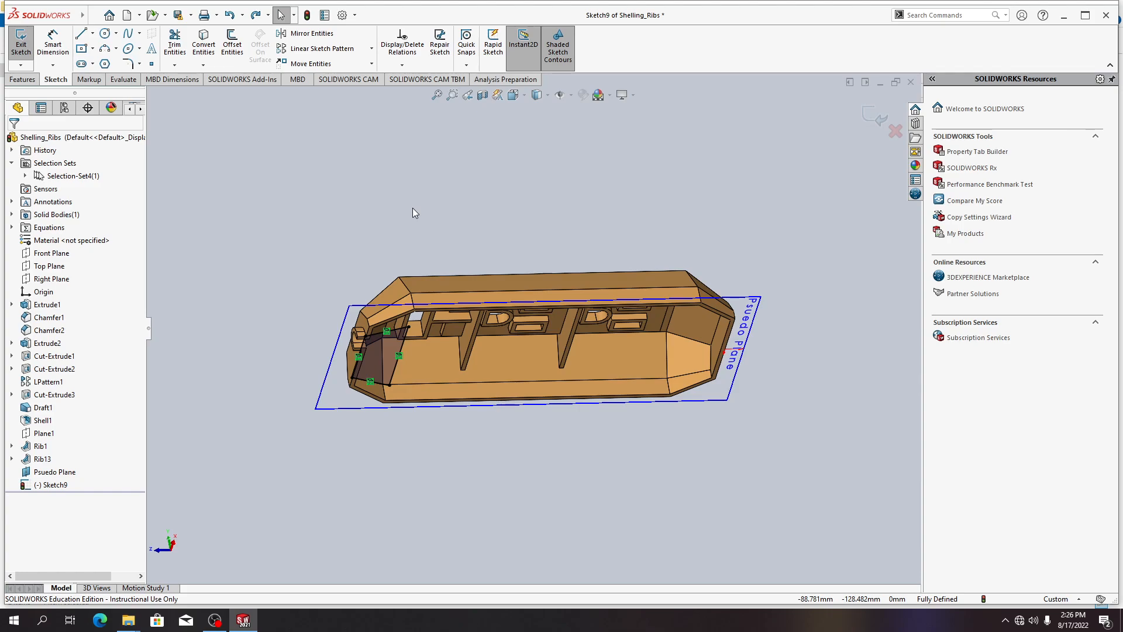
Delete the projected end chamfer face outline from the sketch on Psuedo Plane
{"action": "key", "text": "Delete"}
{"action": "middle_click_drag", "start_coordinate": [412, 209], "coordinate": [468, 486]}
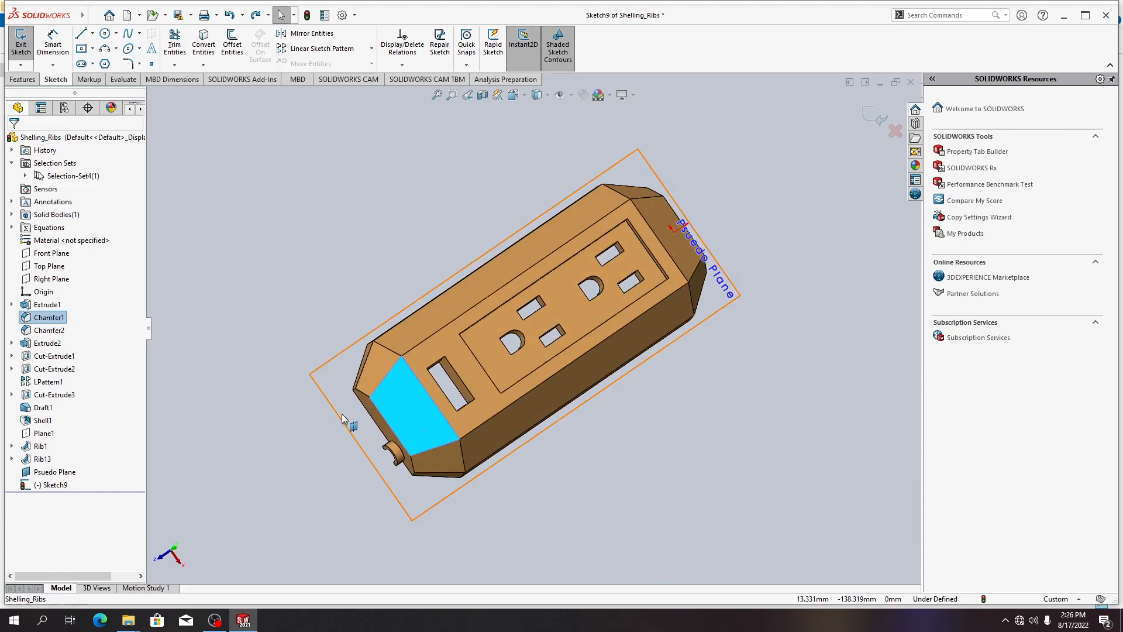
{"action": "left_click", "coordinate": [432, 404]}
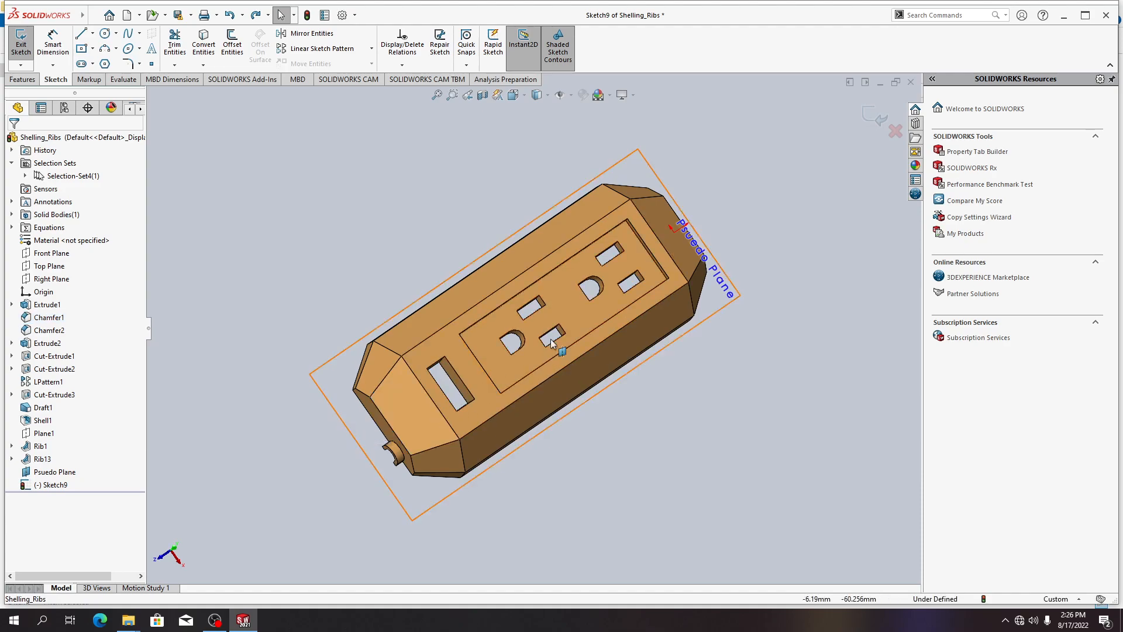
Try to project the edges of the D-shaped opening nearest the rectangular cutout into the sketch with Convert Entities
{"action": "scroll", "coordinate": [531, 344], "scroll_direction": "up", "scroll_amount": 1}
{"action": "scroll", "coordinate": [525, 341], "scroll_direction": "down", "scroll_amount": 3}
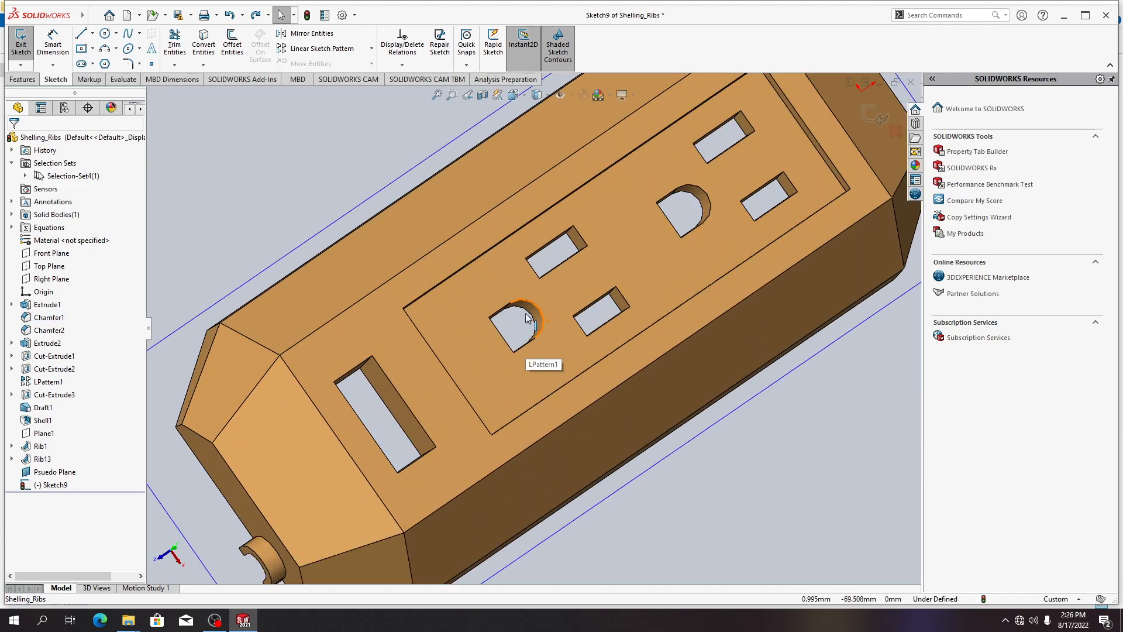
{"action": "left_click", "coordinate": [539, 310]}
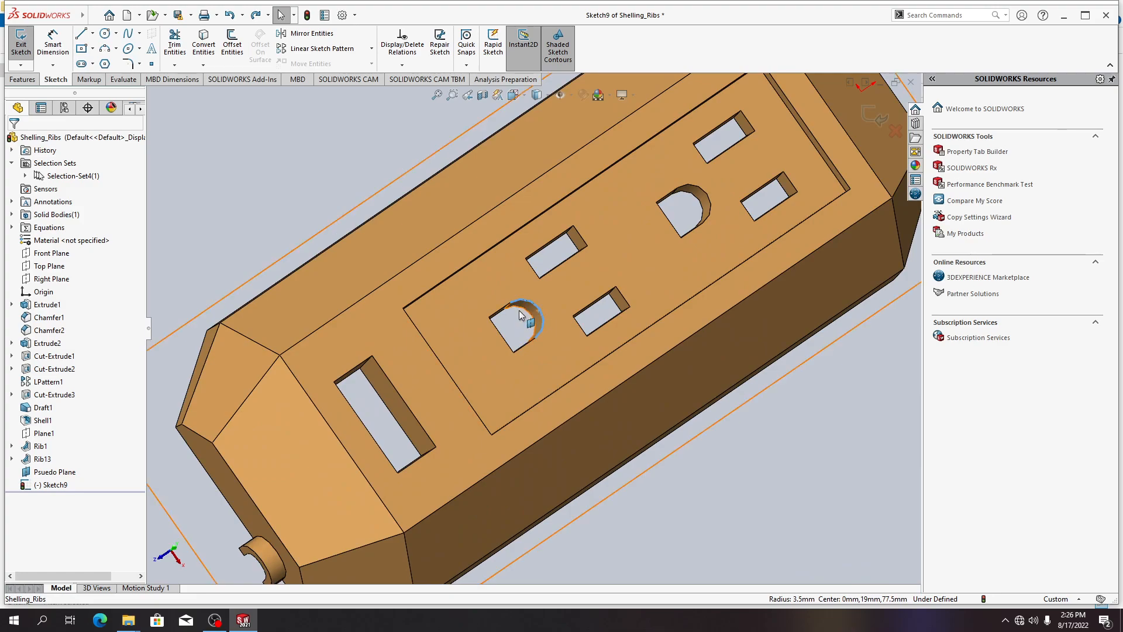
{"action": "left_click", "coordinate": [497, 313]}
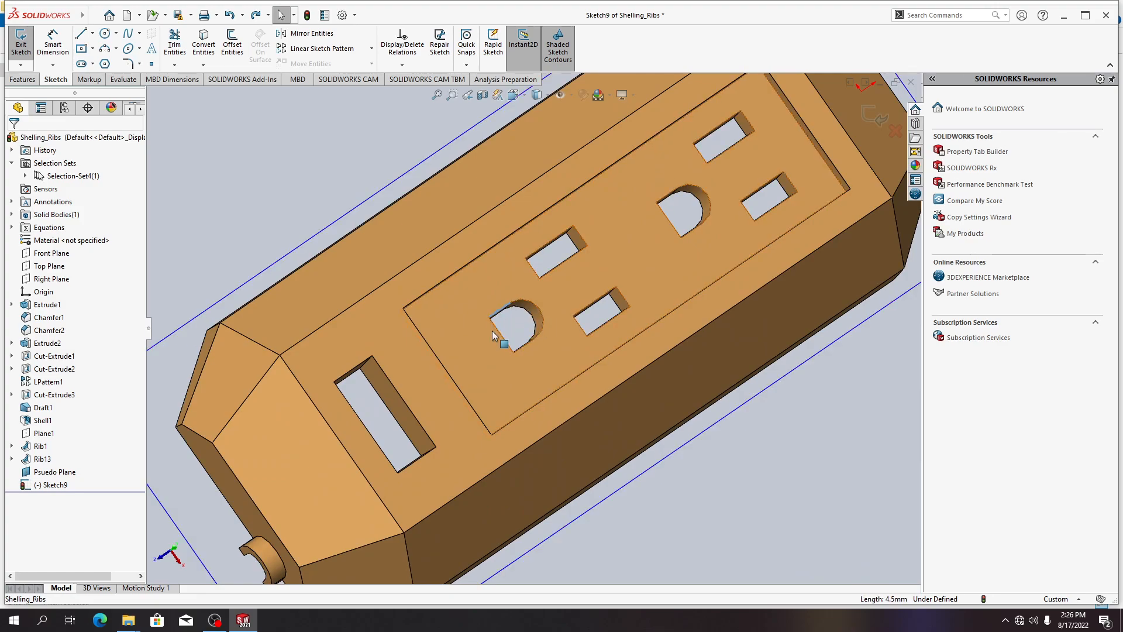
{"action": "left_click", "coordinate": [496, 328], "text": "ctrl"}
{"action": "left_click", "coordinate": [531, 341], "text": "ctrl"}
{"action": "left_click", "coordinate": [540, 331], "text": "ctrl"}
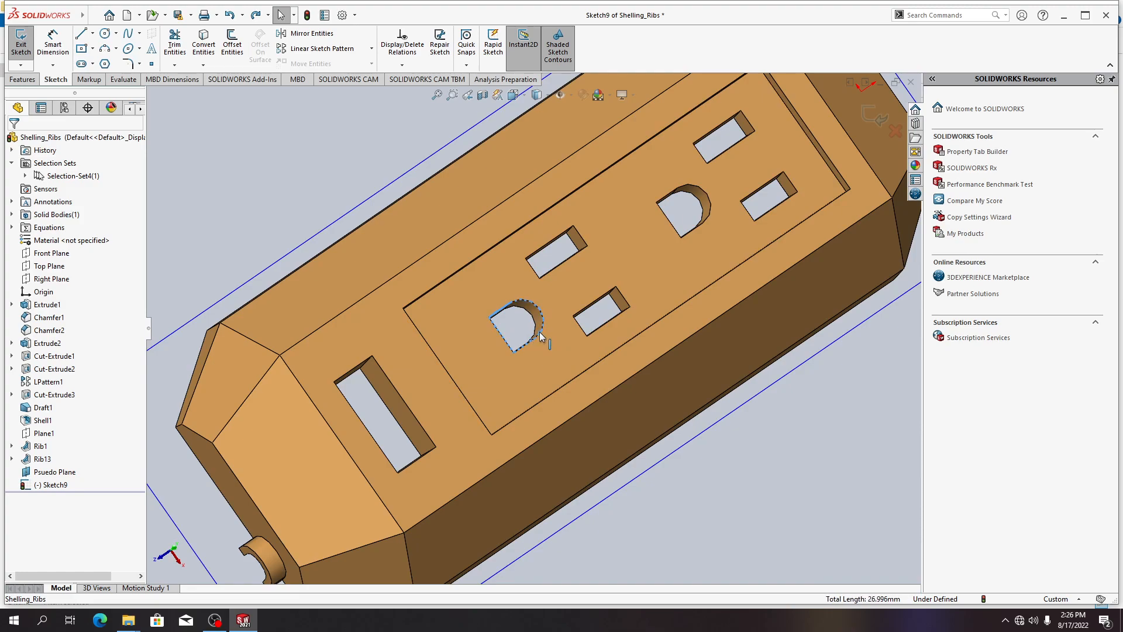
{"action": "left_click", "coordinate": [201, 52]}
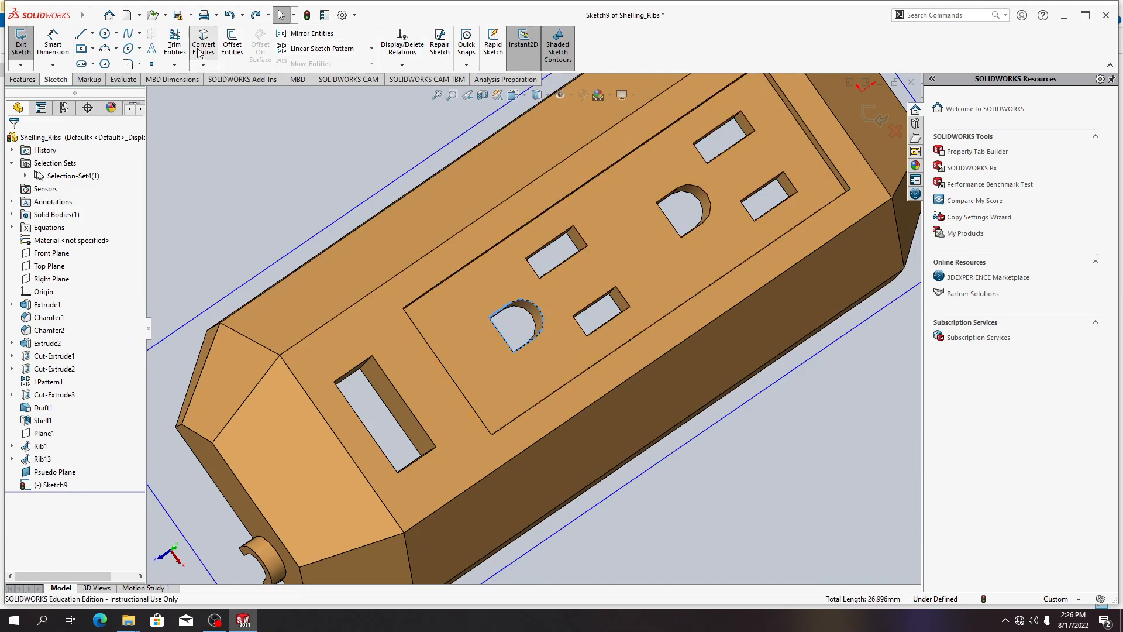
{"action": "mouse_move", "coordinate": [655, 428]}
{"action": "middle_mouse_down"}
{"action": "mouse_move", "coordinate": [710, 484]}
{"action": "mouse_move", "coordinate": [631, 426]}
{"action": "mouse_move", "coordinate": [557, 348]}
{"action": "mouse_move", "coordinate": [602, 396]}
{"action": "mouse_move", "coordinate": [644, 497]}
{"action": "mouse_move", "coordinate": [622, 374]}
{"action": "mouse_move", "coordinate": [681, 469]}
{"action": "middle_mouse_up"}
{"action": "key", "text": "ctrl+z"}
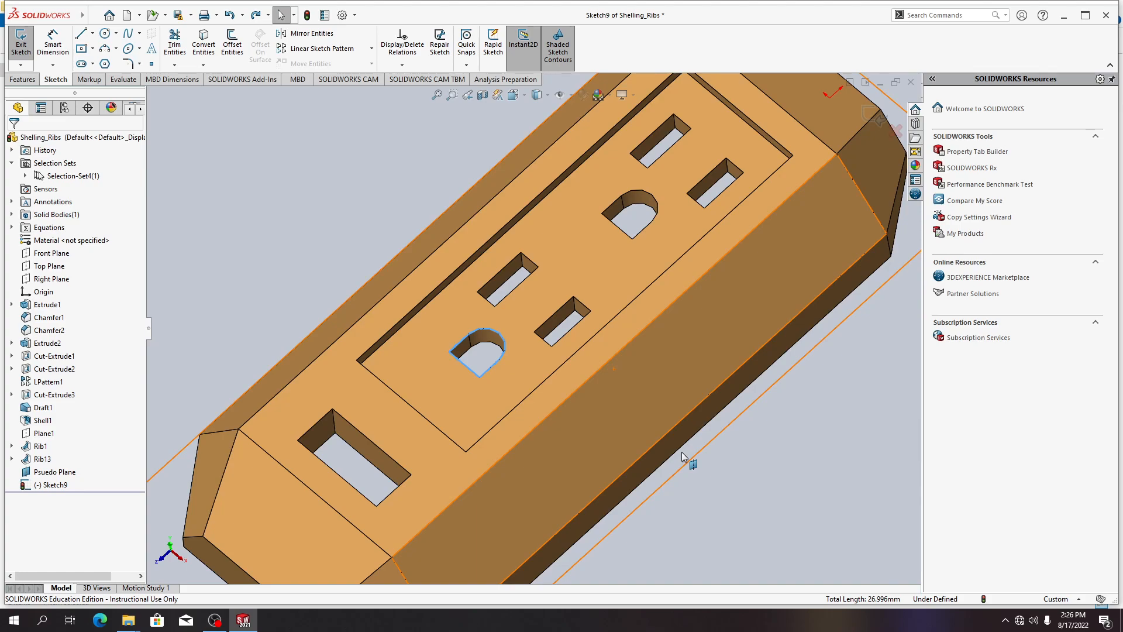
Discard the open sketch and delete Psuedo Plane from the model
{"action": "middle_click_drag", "start_coordinate": [762, 370], "coordinate": [606, 230]}
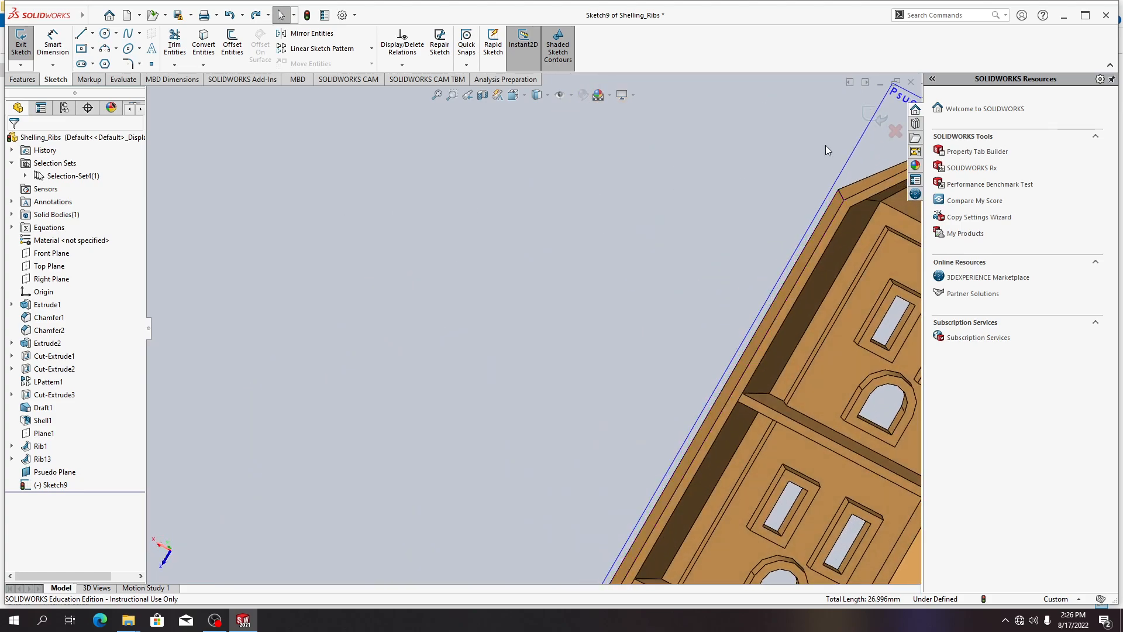
{"action": "left_click", "coordinate": [894, 131]}
{"action": "scroll", "coordinate": [483, 230], "scroll_direction": "up", "scroll_amount": 6}
{"action": "middle_click_drag", "start_coordinate": [498, 465], "coordinate": [320, 398]}
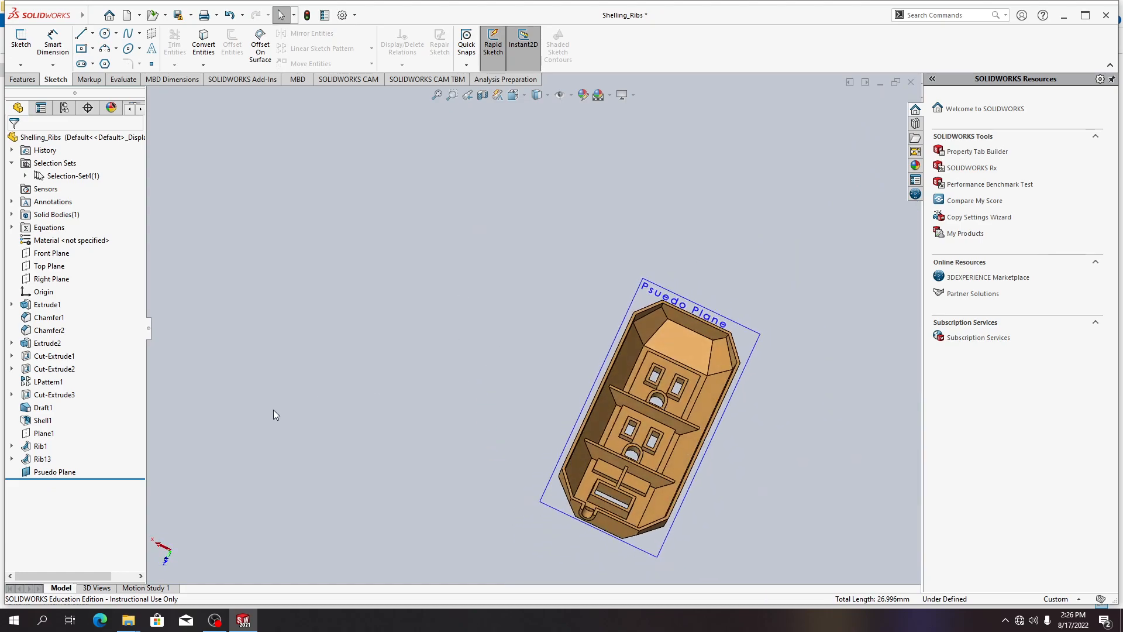
{"action": "right_click", "coordinate": [70, 474]}
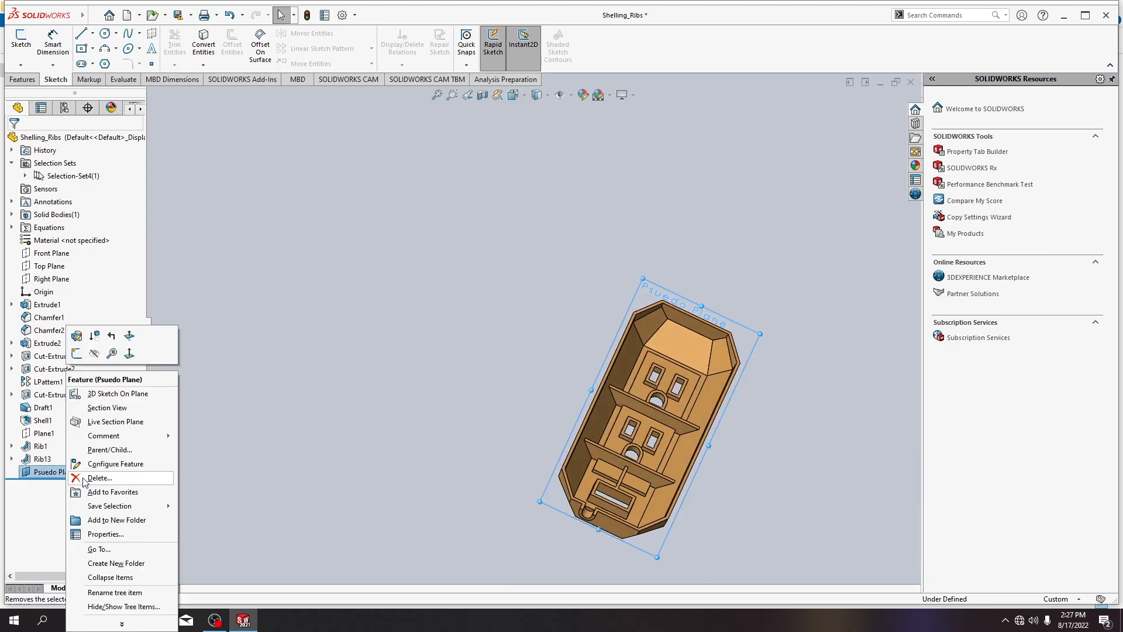
{"action": "left_click", "coordinate": [98, 477]}
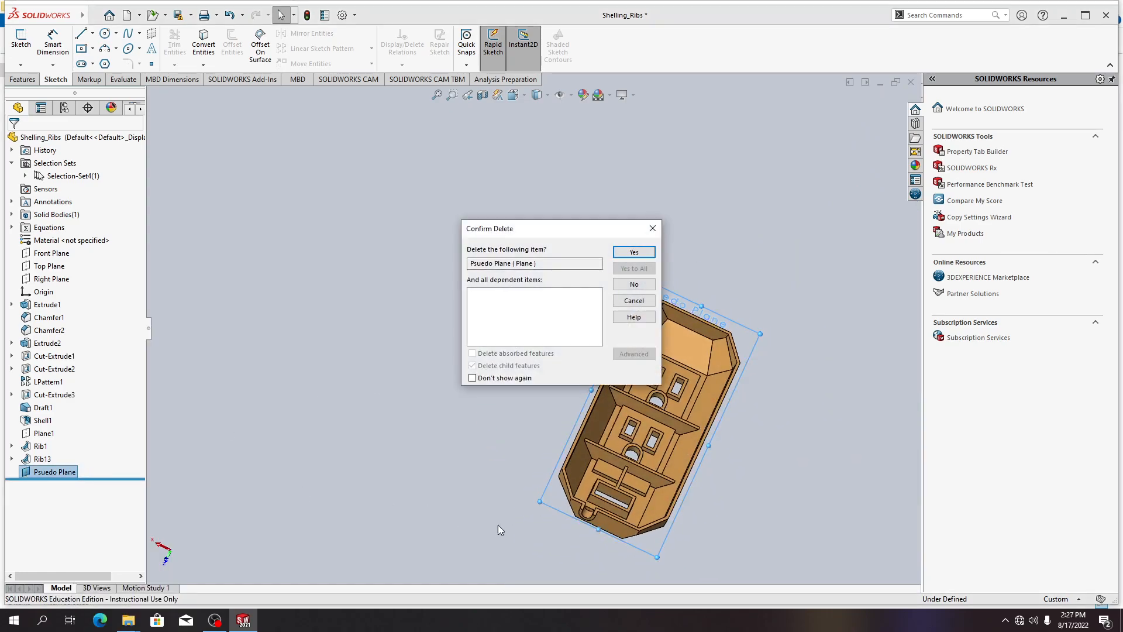
{"action": "left_click", "coordinate": [634, 252]}
Examine the short lengthwise rib between the rectangular opening and the nearest cross rib, including its top edge
{"action": "scroll", "coordinate": [603, 541], "scroll_direction": "up", "scroll_amount": 3}
{"action": "scroll", "coordinate": [603, 526], "scroll_direction": "down", "scroll_amount": 6}
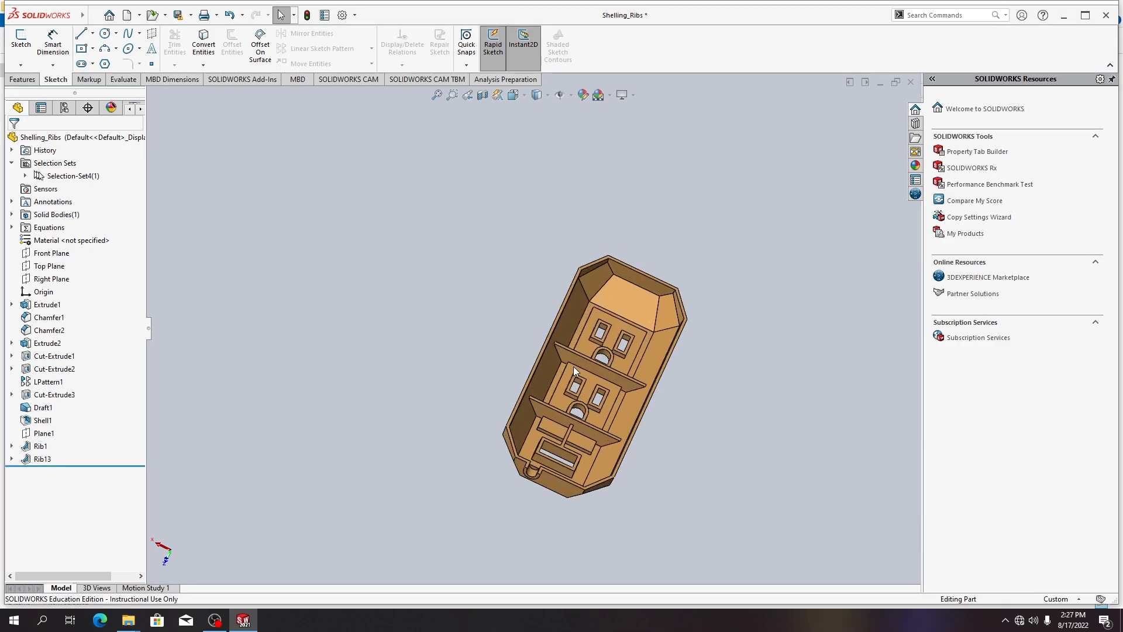
{"action": "middle_click_drag", "start_coordinate": [576, 529], "coordinate": [573, 499]}
{"action": "left_click", "coordinate": [555, 407]}
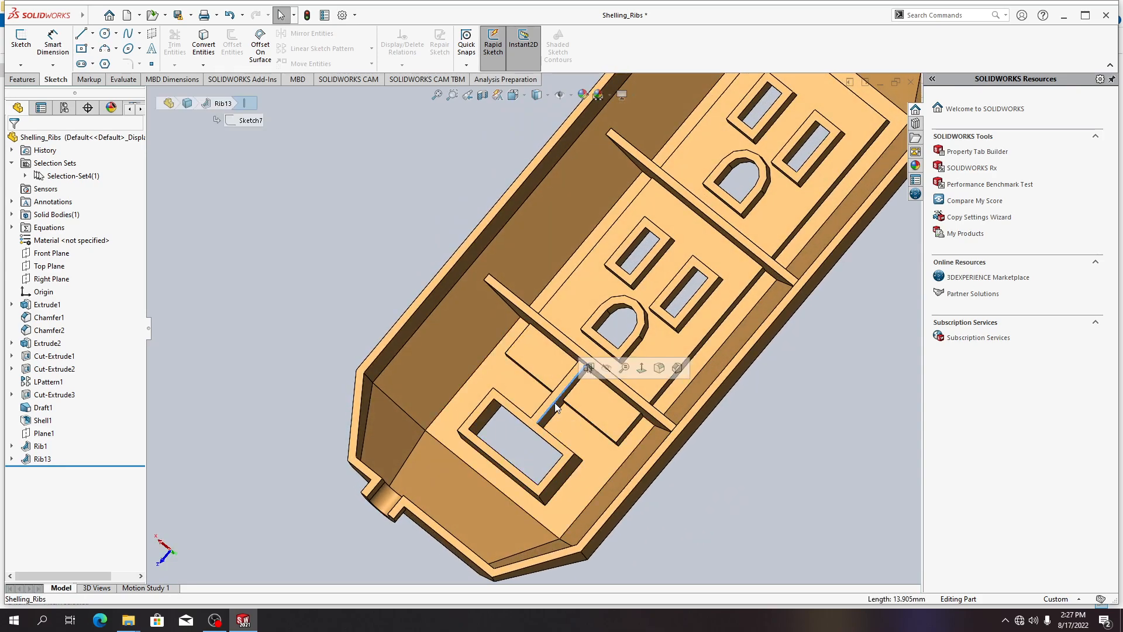
{"action": "right_click", "coordinate": [555, 407]}
{"action": "middle_click_drag", "start_coordinate": [438, 512], "coordinate": [811, 600]}
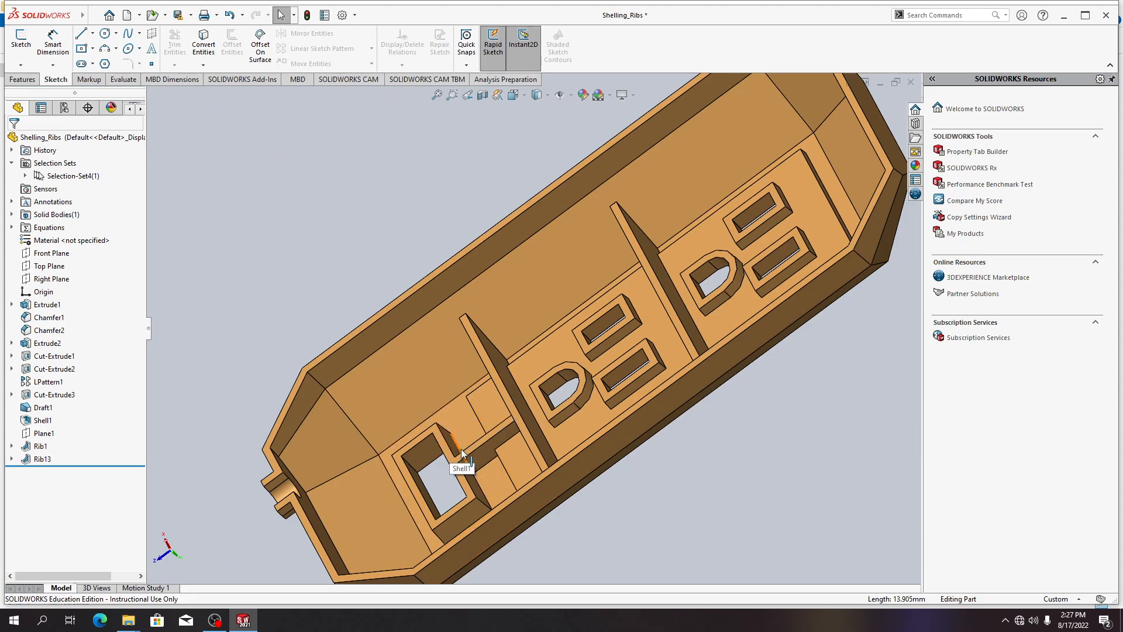
{"action": "left_click", "coordinate": [503, 433]}
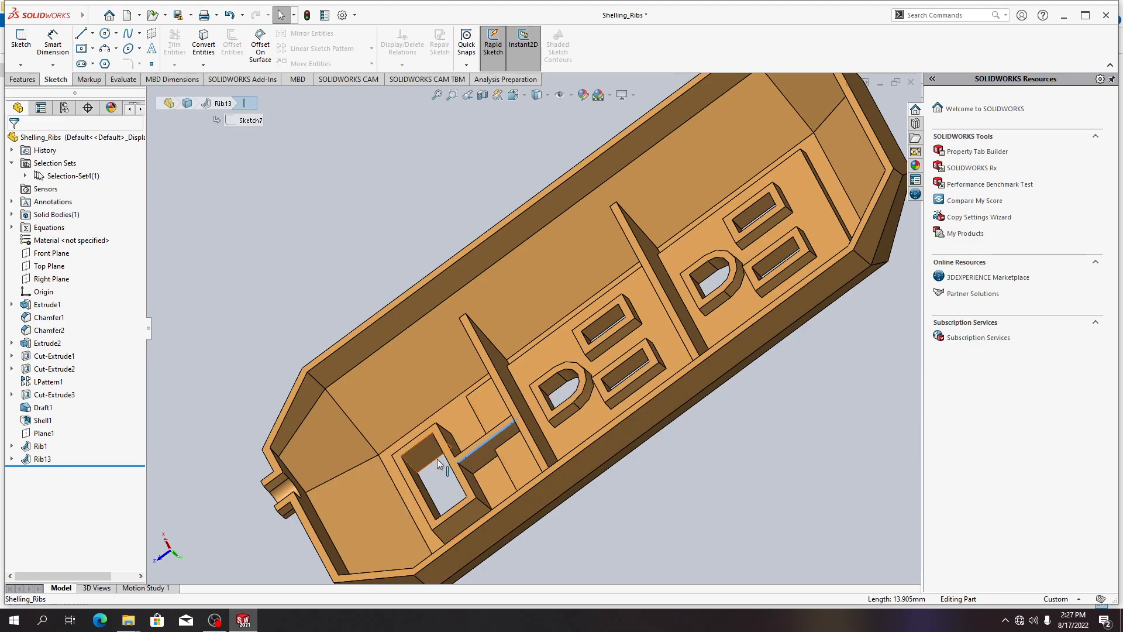
{"action": "key", "text": "Escape"}
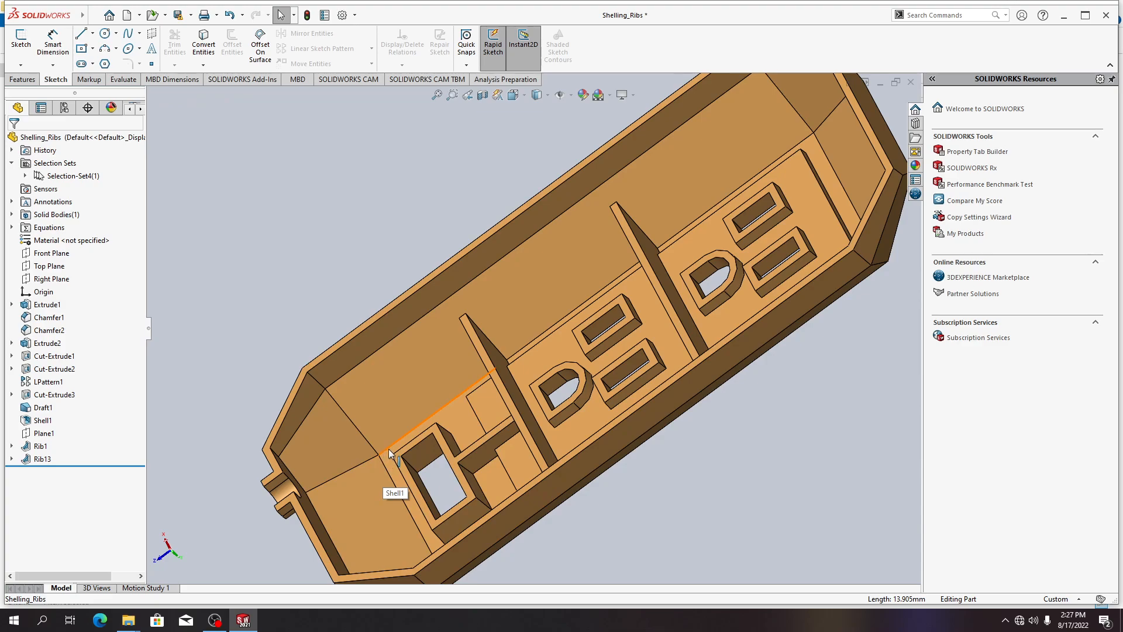
{"action": "left_click", "coordinate": [201, 64]}
{"action": "left_click", "coordinate": [202, 65]}
{"action": "left_click", "coordinate": [201, 65]}
{"action": "left_click", "coordinate": [201, 65]}
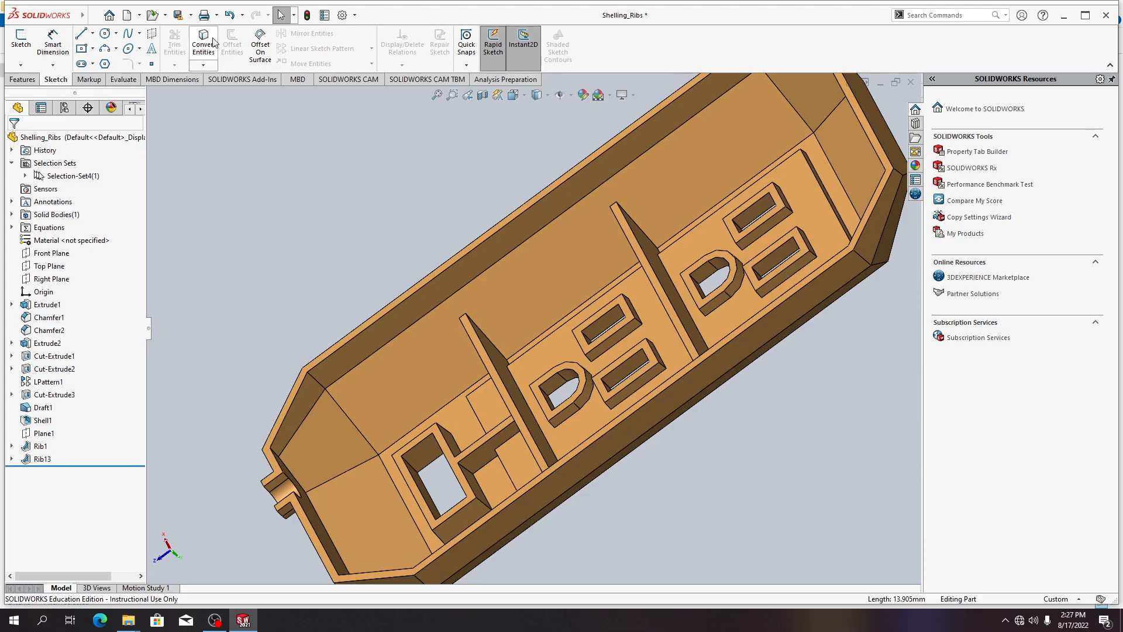
{"action": "middle_click_drag", "start_coordinate": [389, 376], "coordinate": [453, 377]}
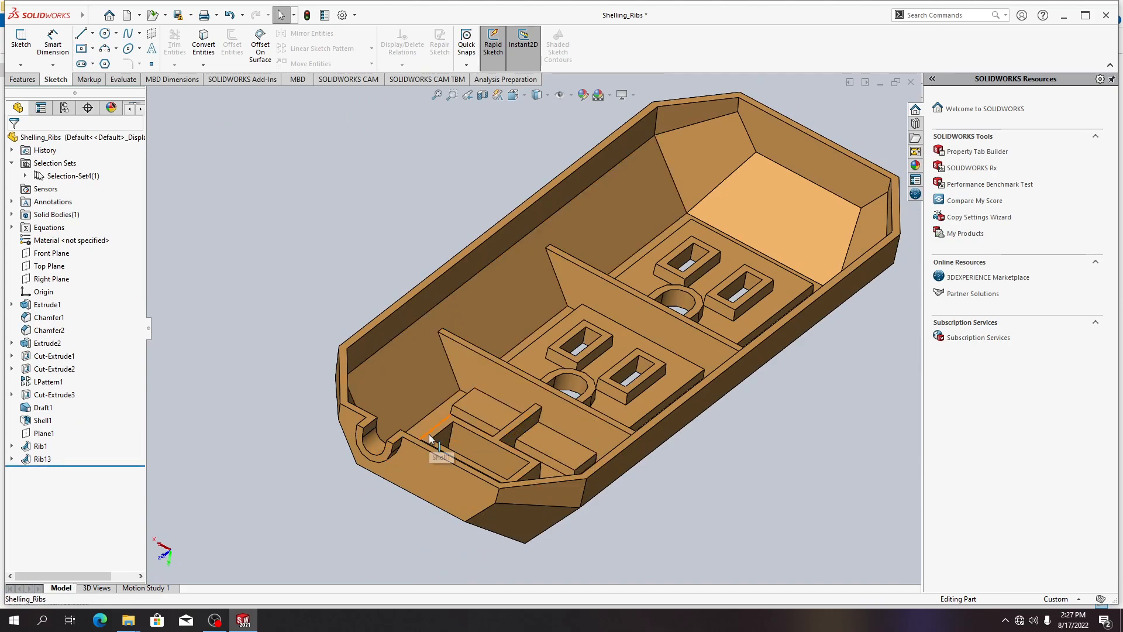
Show Plane1 in the model
{"action": "right_click", "coordinate": [42, 436]}
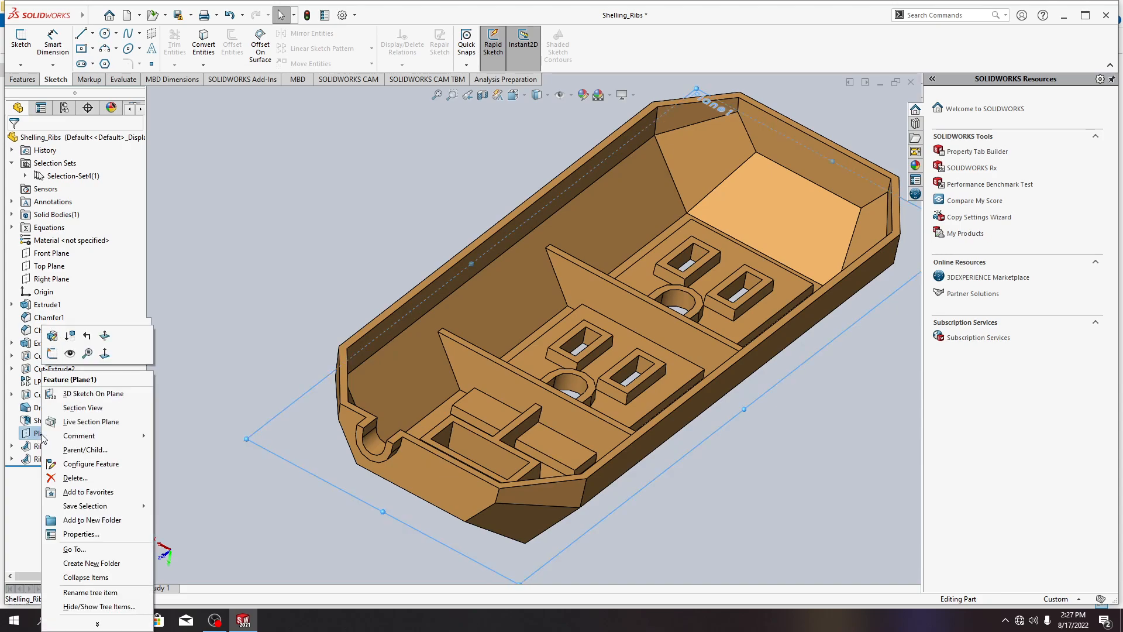
{"action": "left_click", "coordinate": [70, 354]}
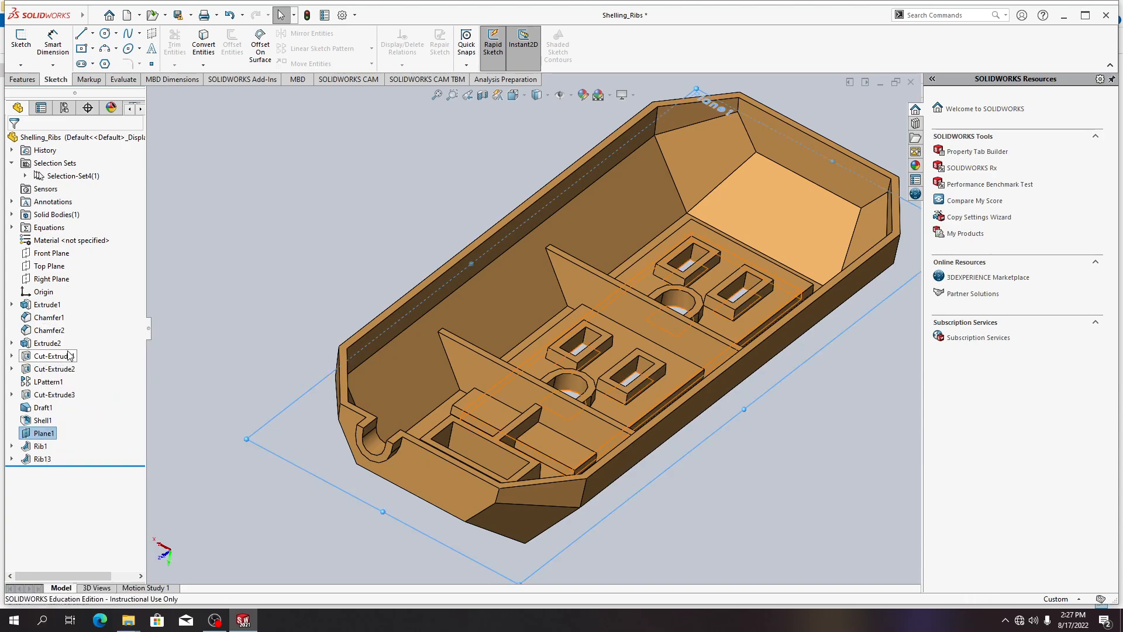
{"action": "middle_click_drag", "start_coordinate": [653, 440], "coordinate": [623, 466]}
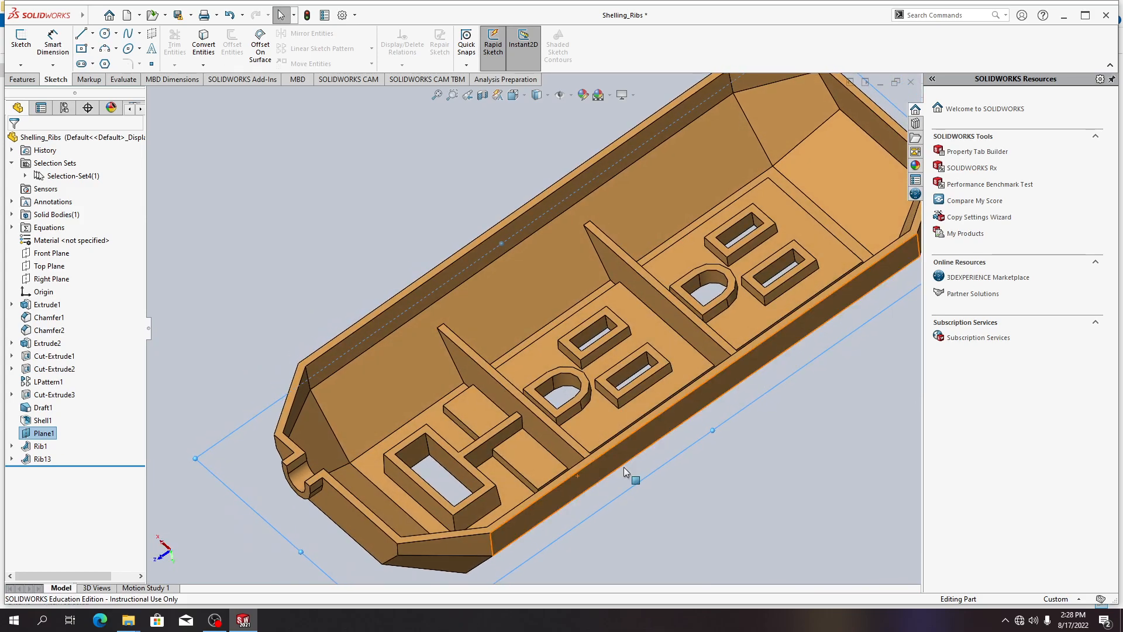
Toggle the Right Plane's visibility on and off, and orient the view normal to it
{"action": "right_click", "coordinate": [65, 279]}
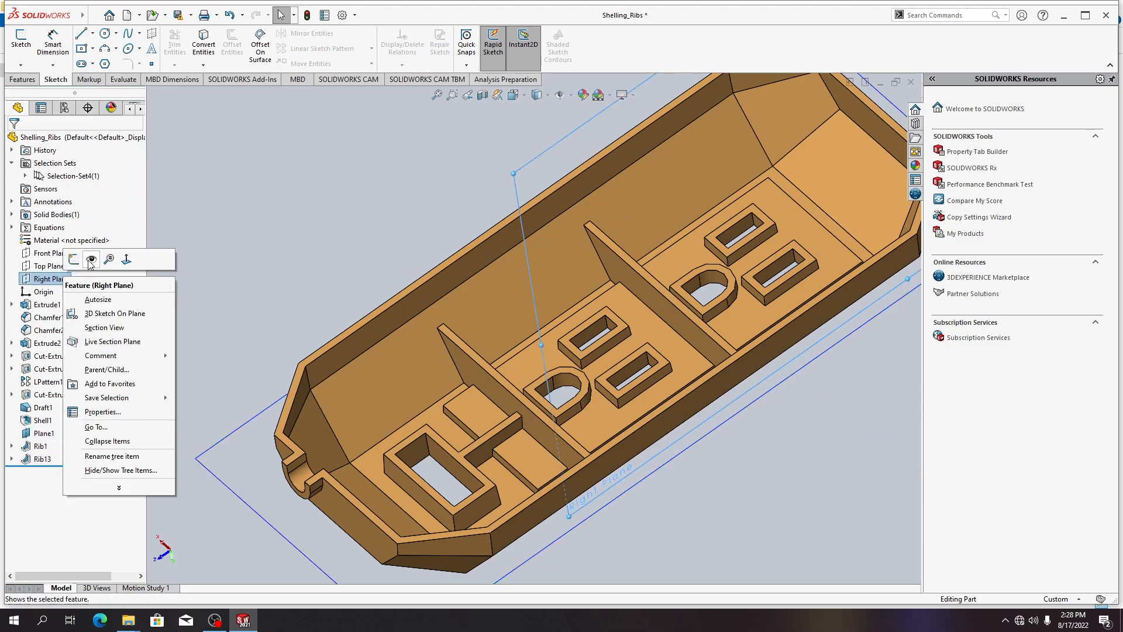
{"action": "left_click", "coordinate": [90, 261]}
{"action": "right_click", "coordinate": [60, 281]}
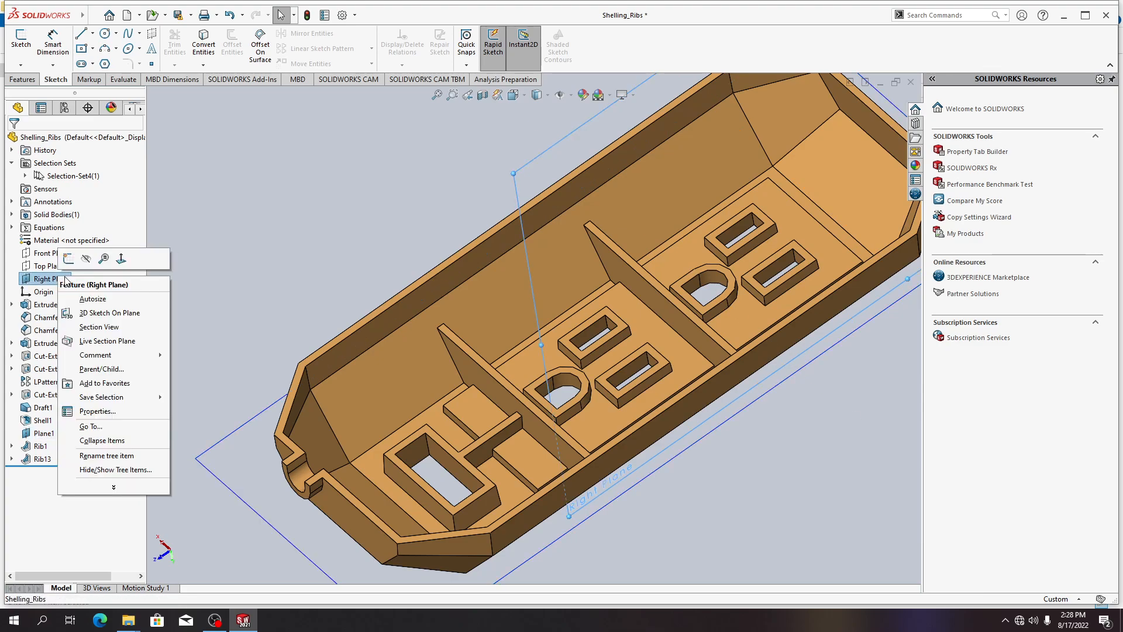
{"action": "left_click", "coordinate": [85, 261]}
{"action": "right_click", "coordinate": [56, 280]}
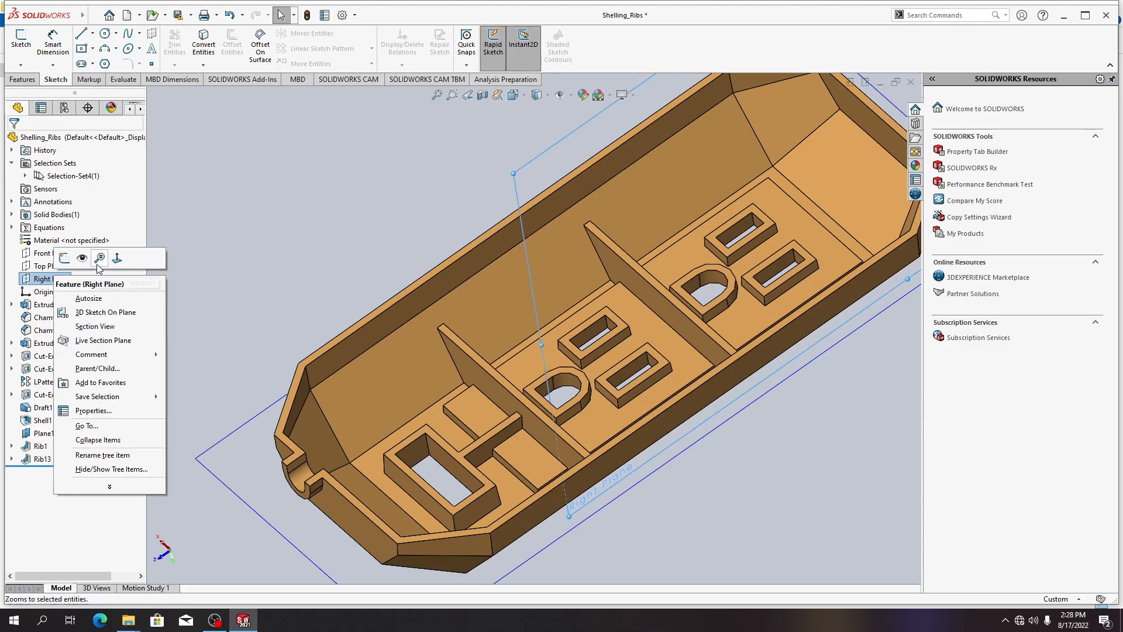
{"action": "left_click", "coordinate": [121, 261]}
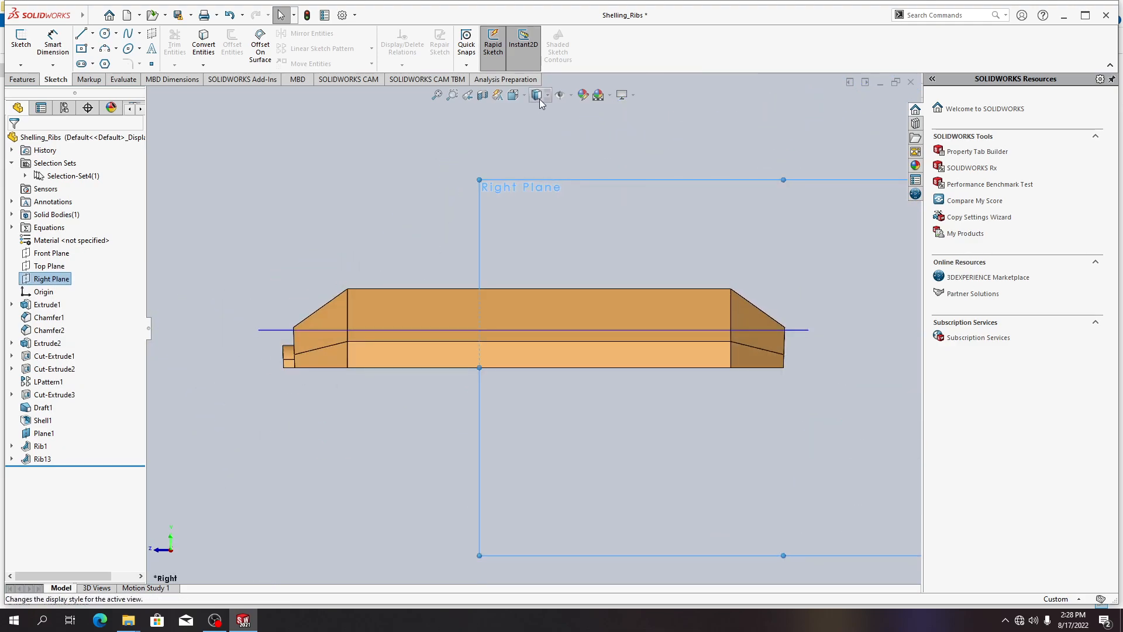
Change the display style to Hidden Lines Visible so the internal ribs show through the housing
{"action": "left_click", "coordinate": [572, 95]}
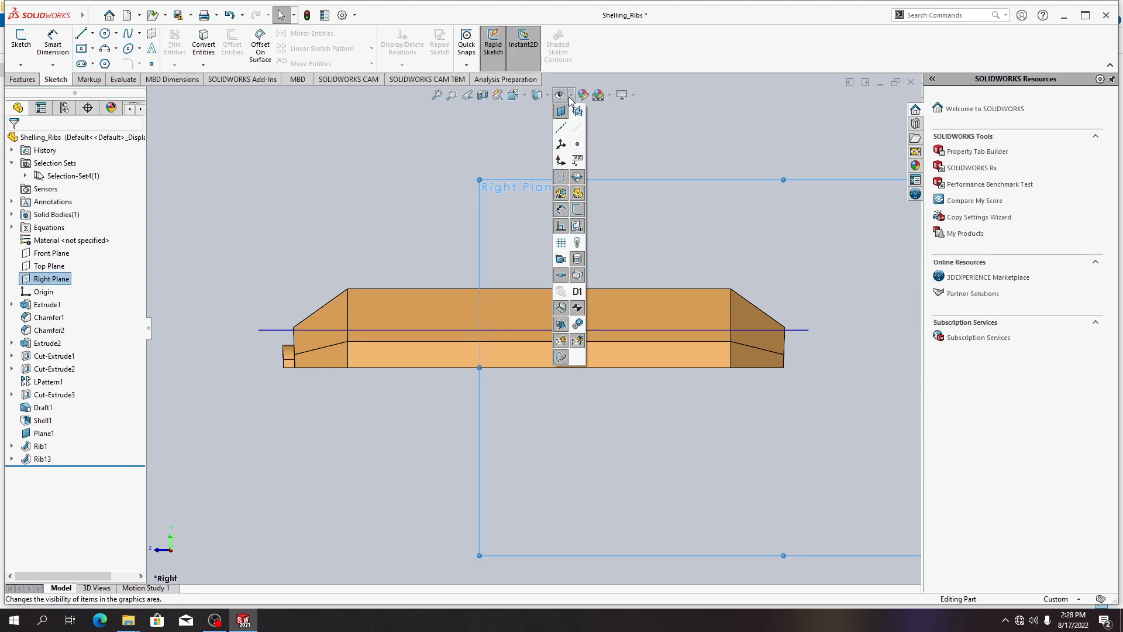
{"action": "left_click", "coordinate": [547, 95]}
{"action": "left_click", "coordinate": [548, 96]}
{"action": "left_click", "coordinate": [548, 95]}
{"action": "left_click", "coordinate": [538, 162]}
{"action": "scroll", "coordinate": [431, 323], "scroll_direction": "up", "scroll_amount": 3}
{"action": "scroll", "coordinate": [431, 323], "scroll_direction": "down", "scroll_amount": 5}
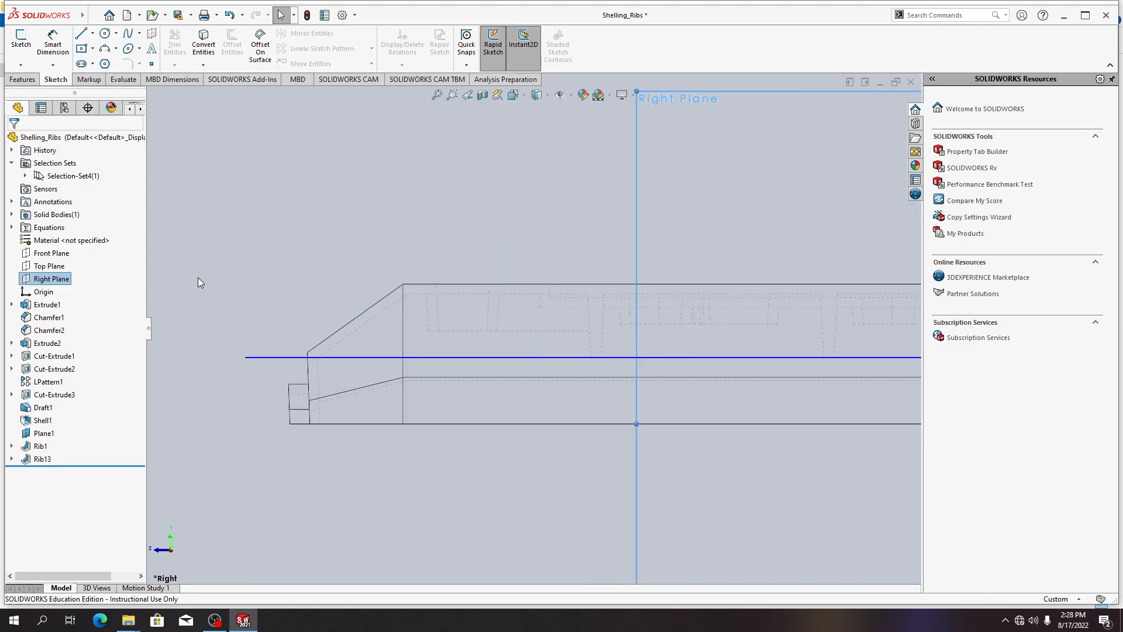
Start a sketch on the Right Plane and project the short lengthwise rib's top edge into it with Convert Entities
{"action": "right_click", "coordinate": [63, 280]}
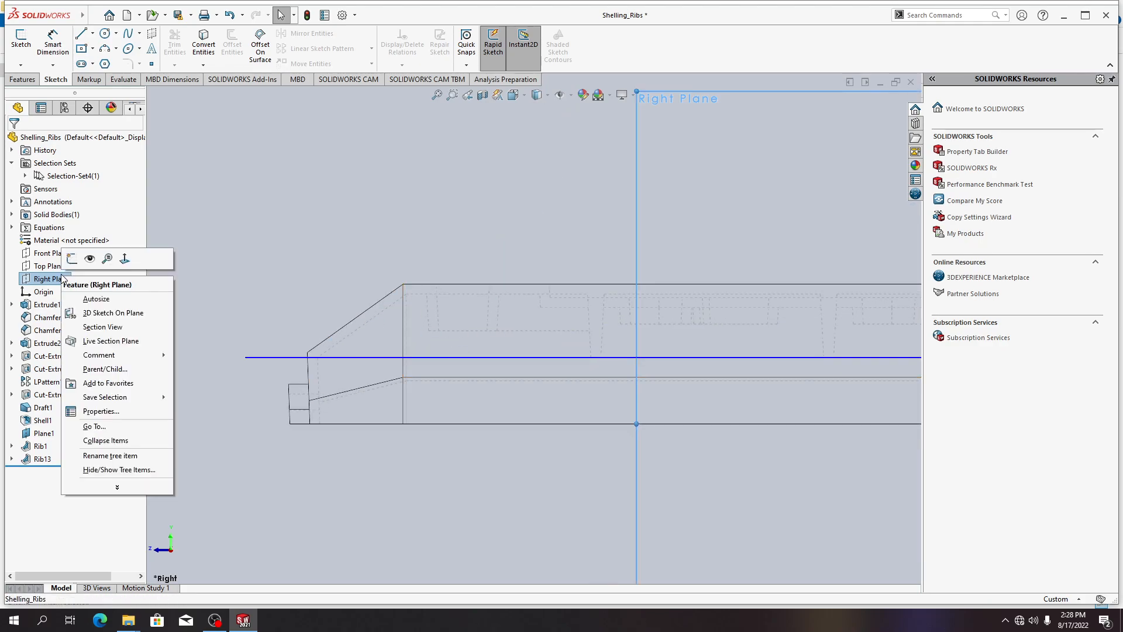
{"action": "left_click", "coordinate": [71, 258]}
{"action": "scroll", "coordinate": [431, 313], "scroll_direction": "down", "scroll_amount": 4}
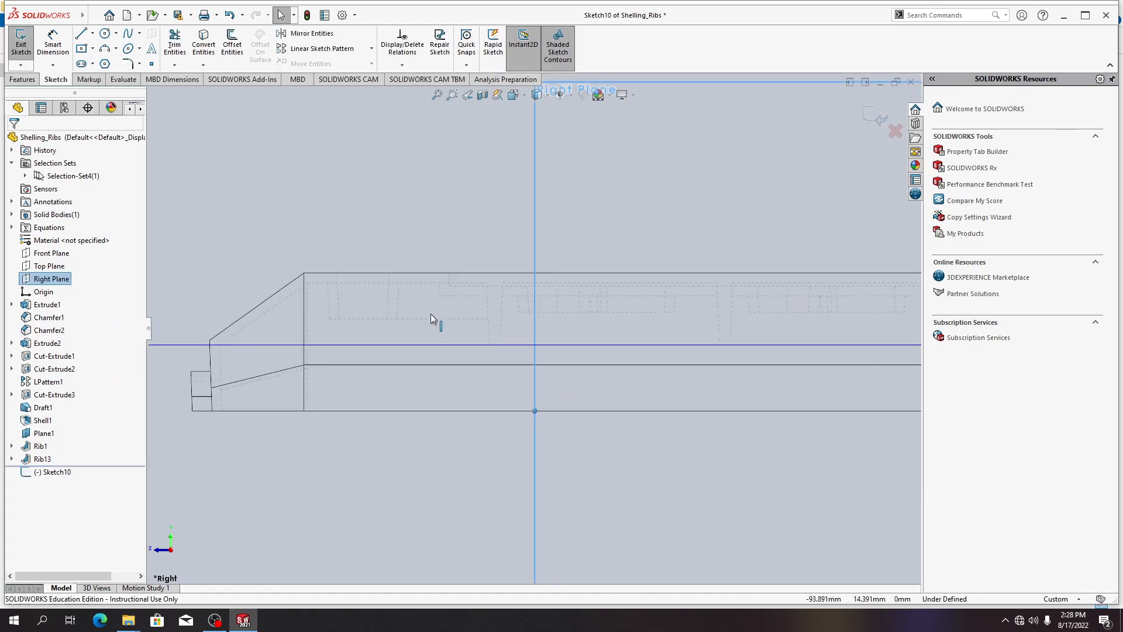
{"action": "left_click", "coordinate": [434, 326]}
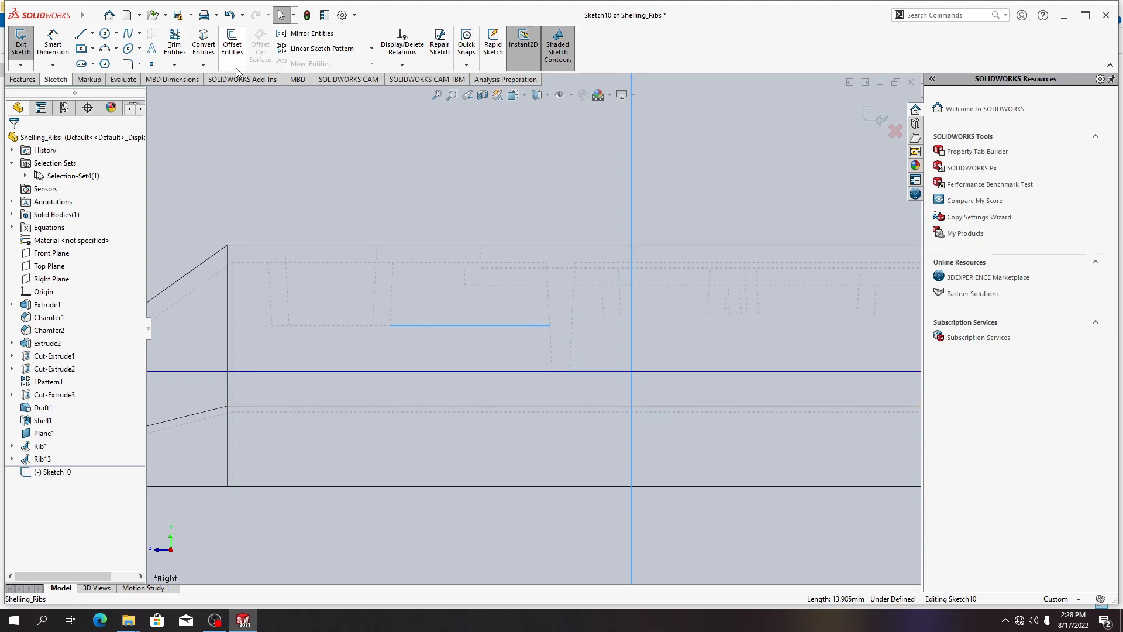
{"action": "left_click", "coordinate": [204, 44]}
{"action": "scroll", "coordinate": [586, 343], "scroll_direction": "up", "scroll_amount": 1}
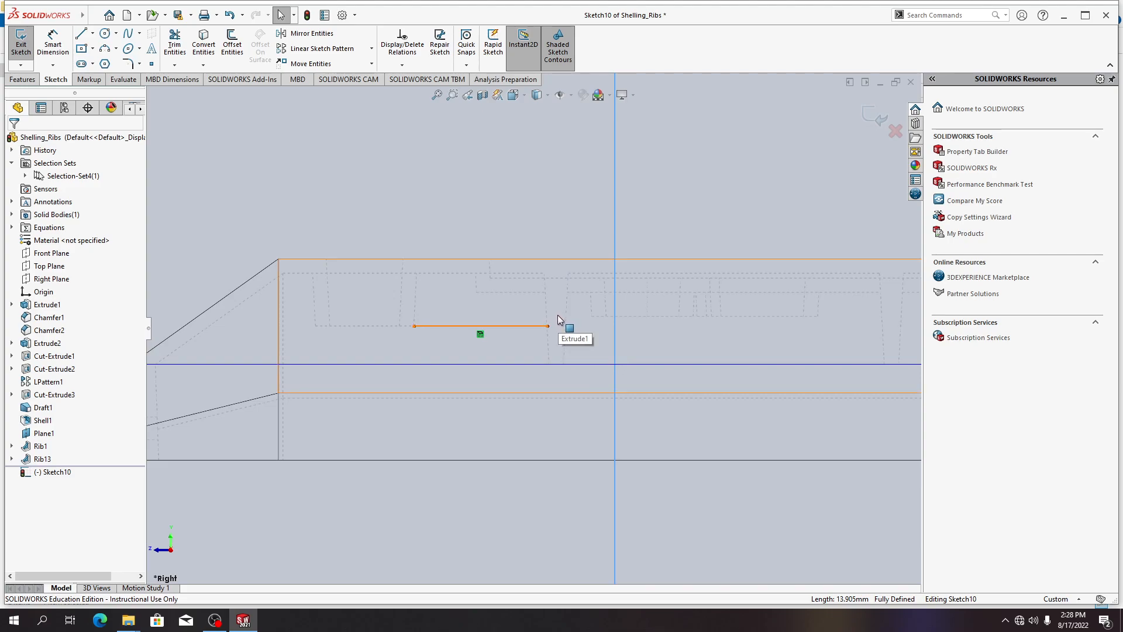
Move both endpoints of the projected line toward the sloped cord-notch end, leaving it about 6 mm long at 14 mm height
{"action": "left_click", "coordinate": [519, 327]}
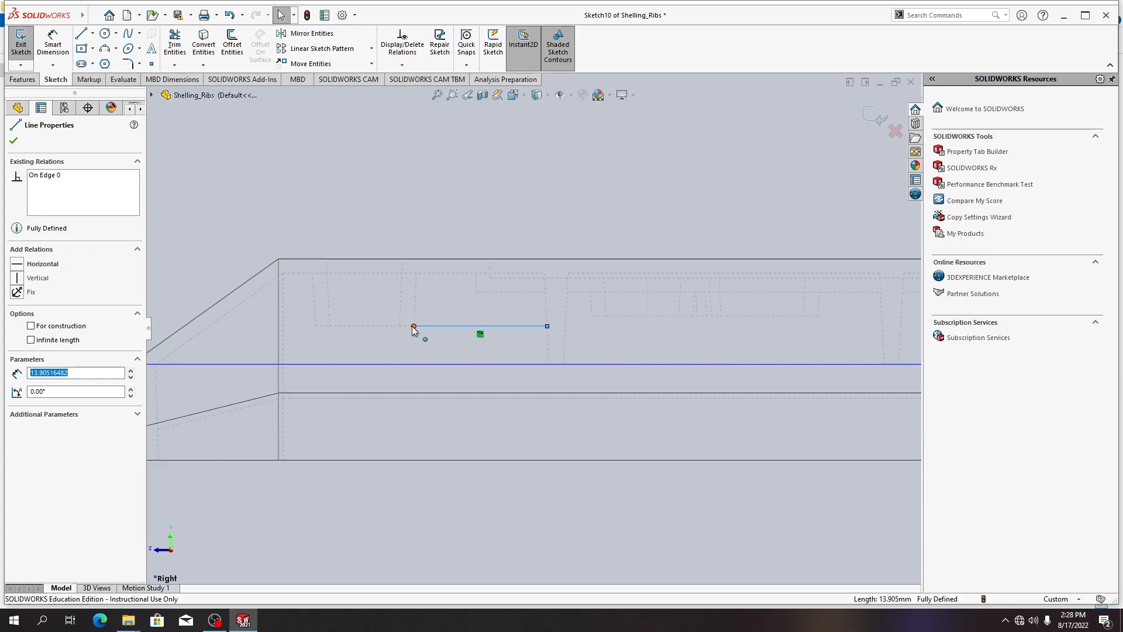
{"action": "left_click_drag", "start_coordinate": [413, 325], "coordinate": [246, 325]}
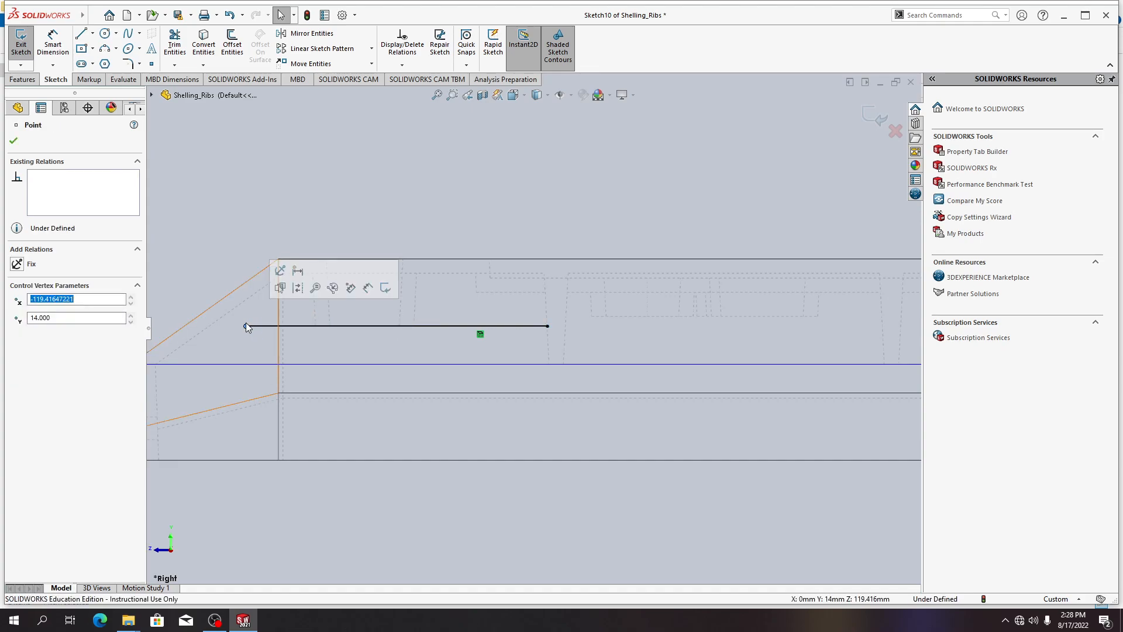
{"action": "left_click_drag", "start_coordinate": [427, 319], "coordinate": [305, 331]}
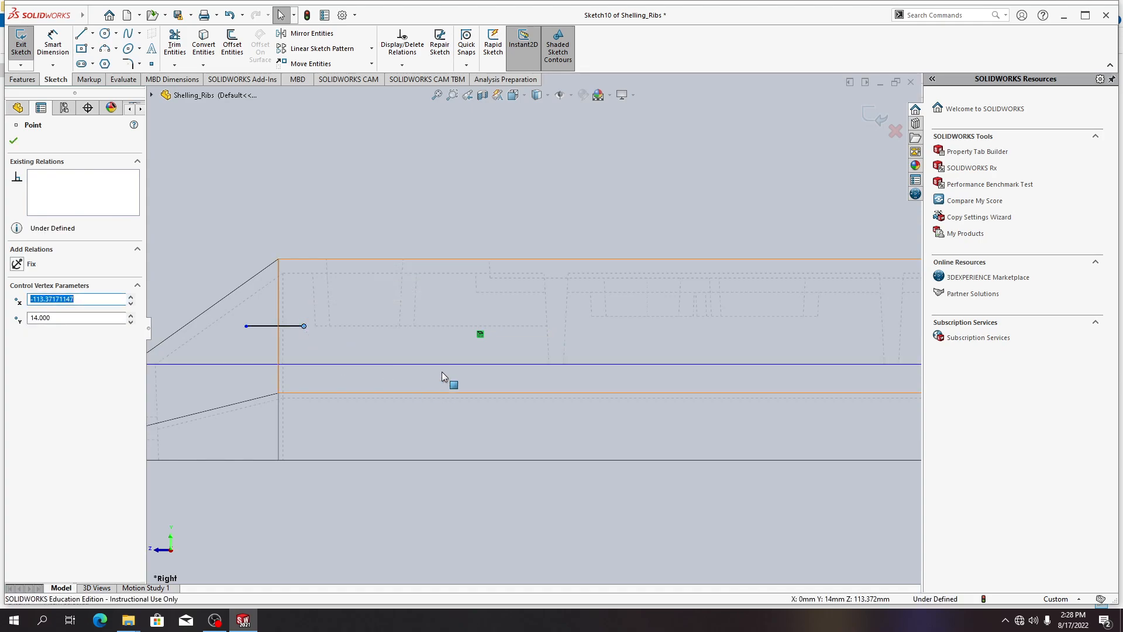
Clear the endpoint selection, check the shortened line's properties, and exit the Right Plane sketch
{"action": "key", "text": "Escape"}
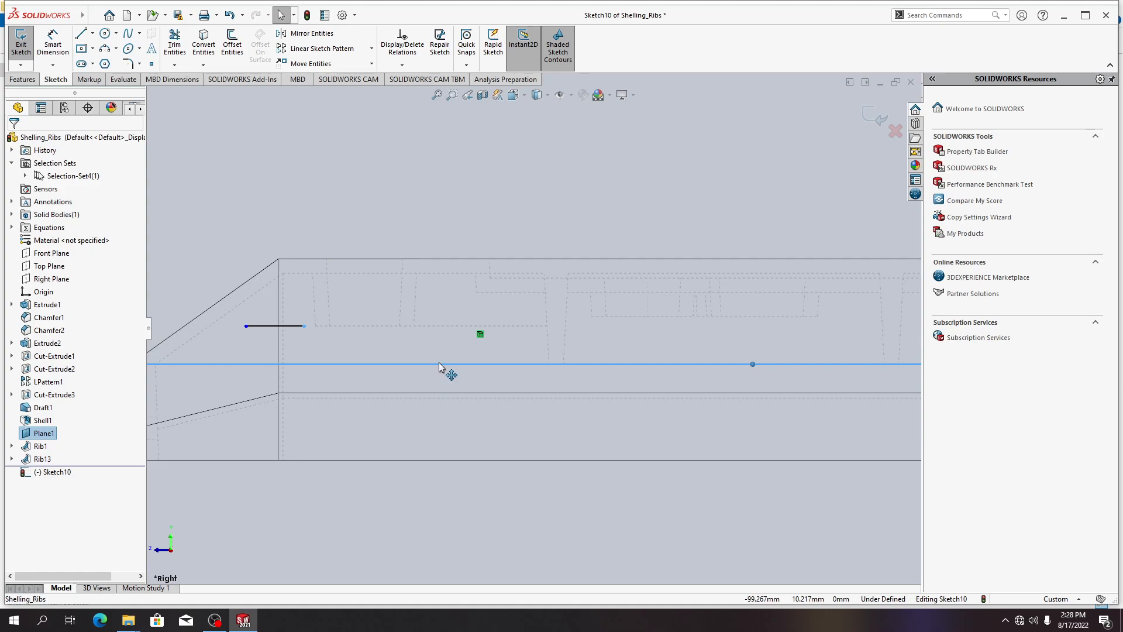
{"action": "scroll", "coordinate": [514, 311], "scroll_direction": "down", "scroll_amount": 2}
{"action": "scroll", "coordinate": [518, 319], "scroll_direction": "up", "scroll_amount": 4}
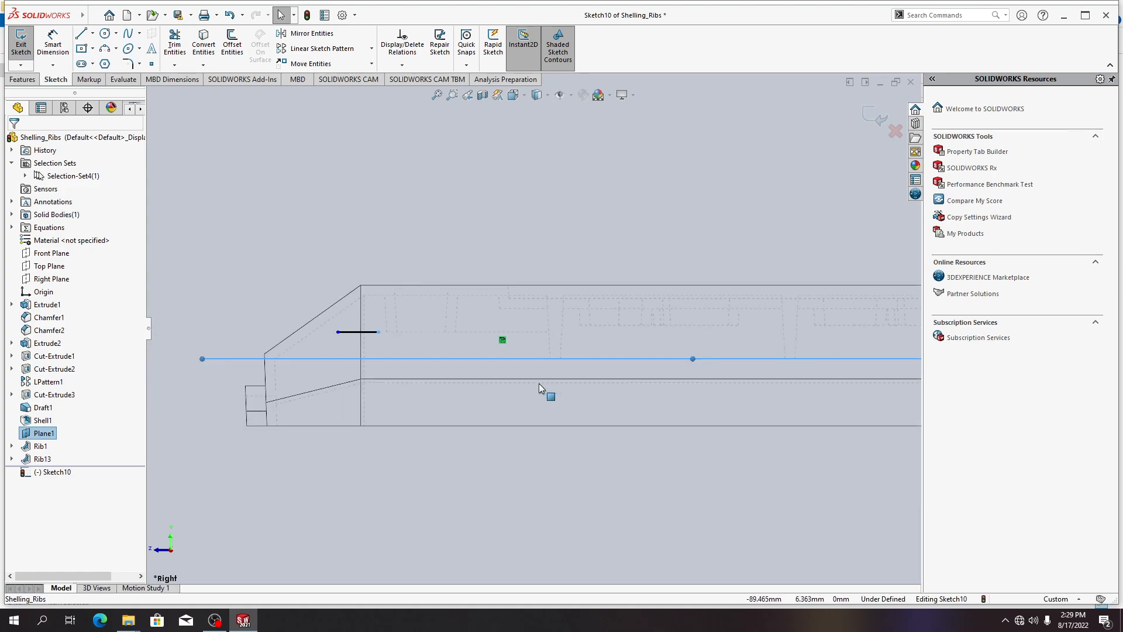
{"action": "left_click", "coordinate": [348, 332]}
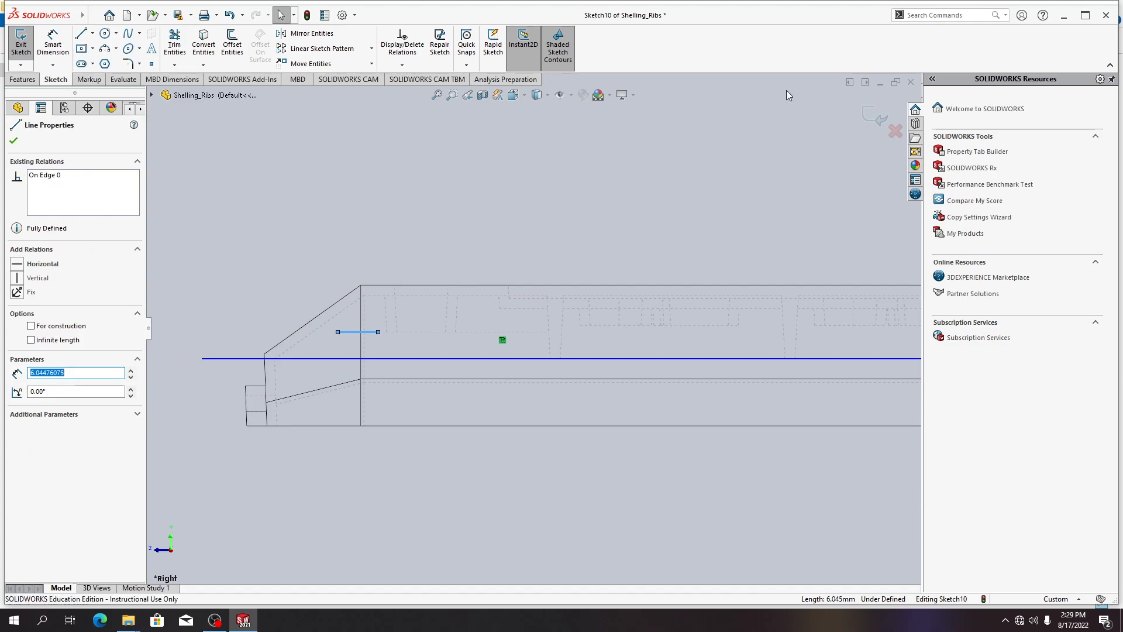
{"action": "left_click", "coordinate": [890, 125]}
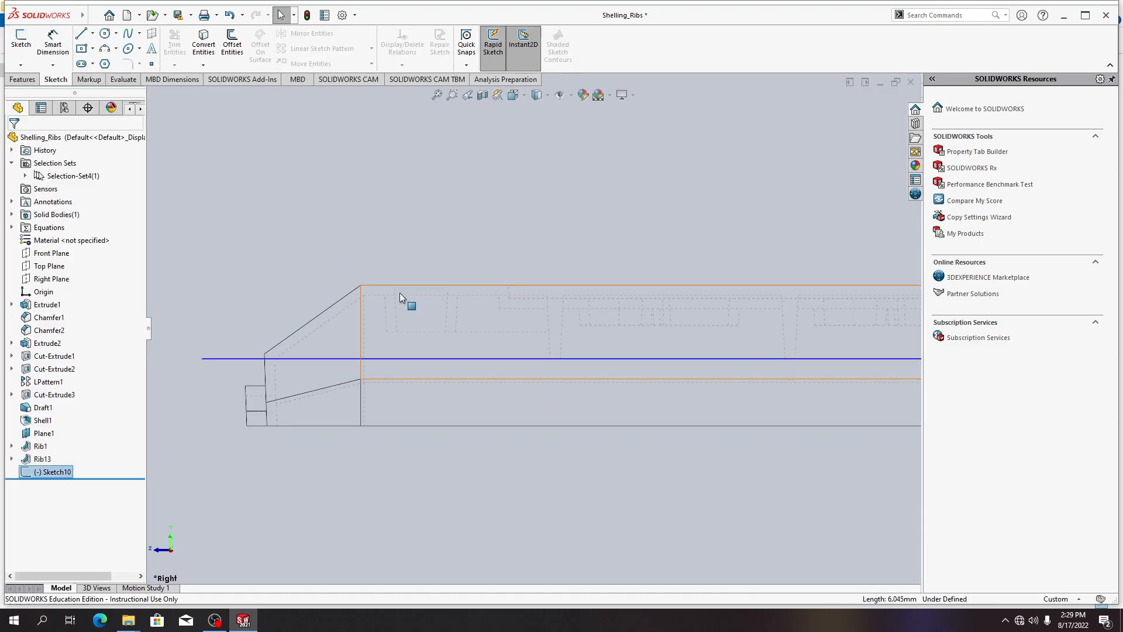
Create a 1.5 mm thick Rib from the short sketch line with 3° draft, flipping the material side toward the housing floor
{"action": "left_click", "coordinate": [22, 79]}
{"action": "left_click", "coordinate": [381, 34]}
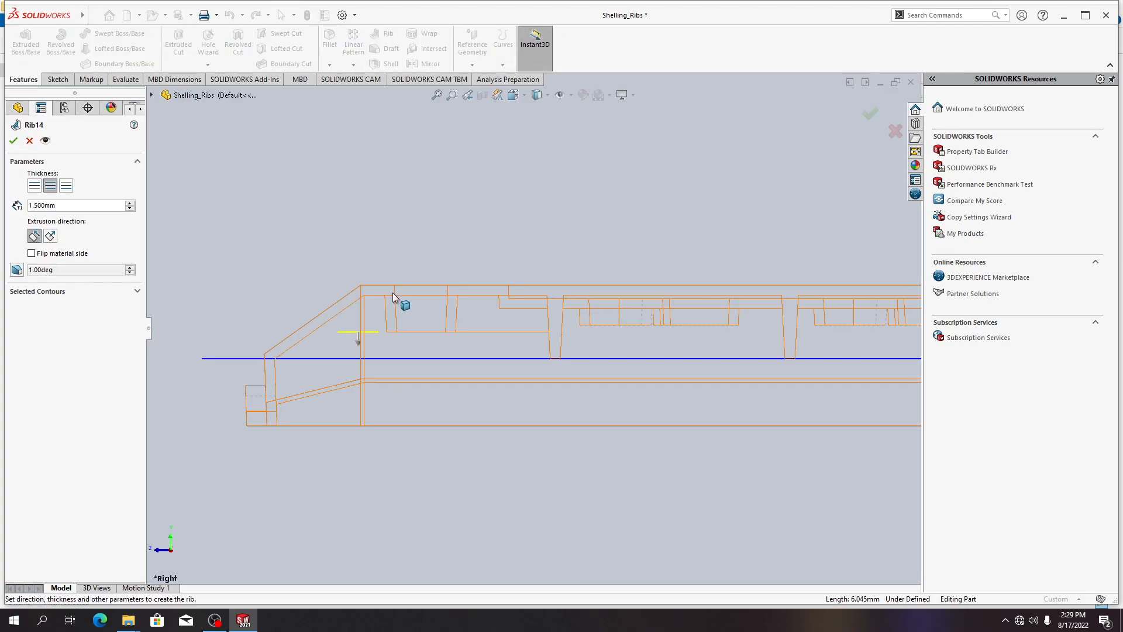
{"action": "left_click", "coordinate": [18, 271]}
{"action": "left_click", "coordinate": [32, 310]}
{"action": "left_click", "coordinate": [129, 293]}
{"action": "left_click", "coordinate": [64, 282]}
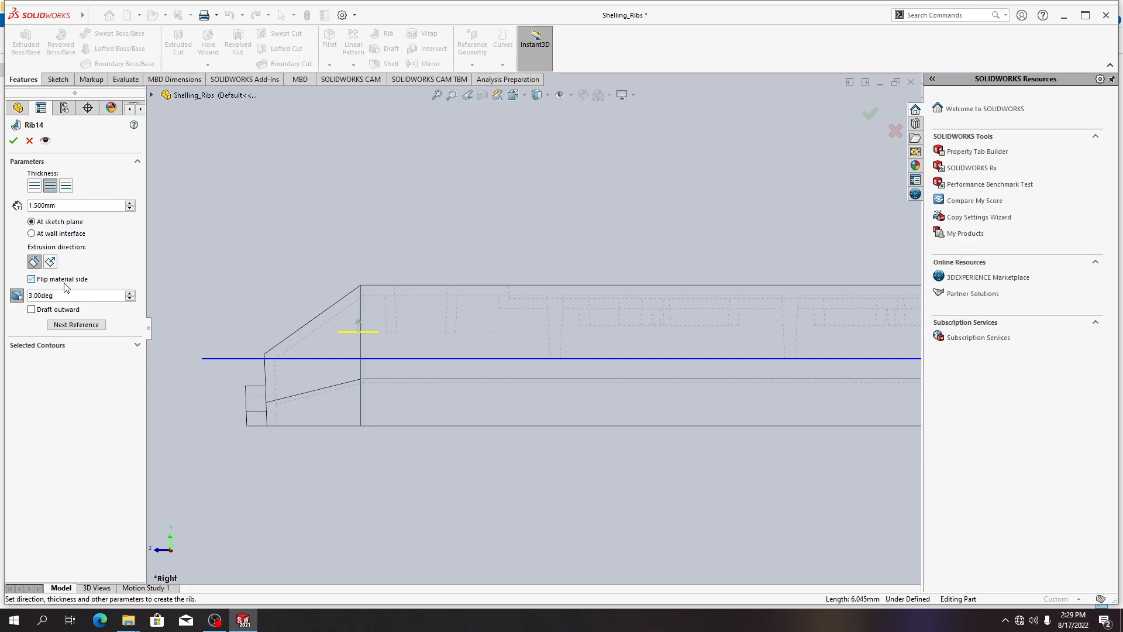
{"action": "left_click", "coordinate": [14, 140]}
Change the display style to Shaded With Edges and inspect the new rib at the cord-notch end from inside the housing
{"action": "middle_click_drag", "start_coordinate": [412, 488], "coordinate": [476, 175]}
{"action": "left_click", "coordinate": [570, 96]}
{"action": "left_click", "coordinate": [549, 94]}
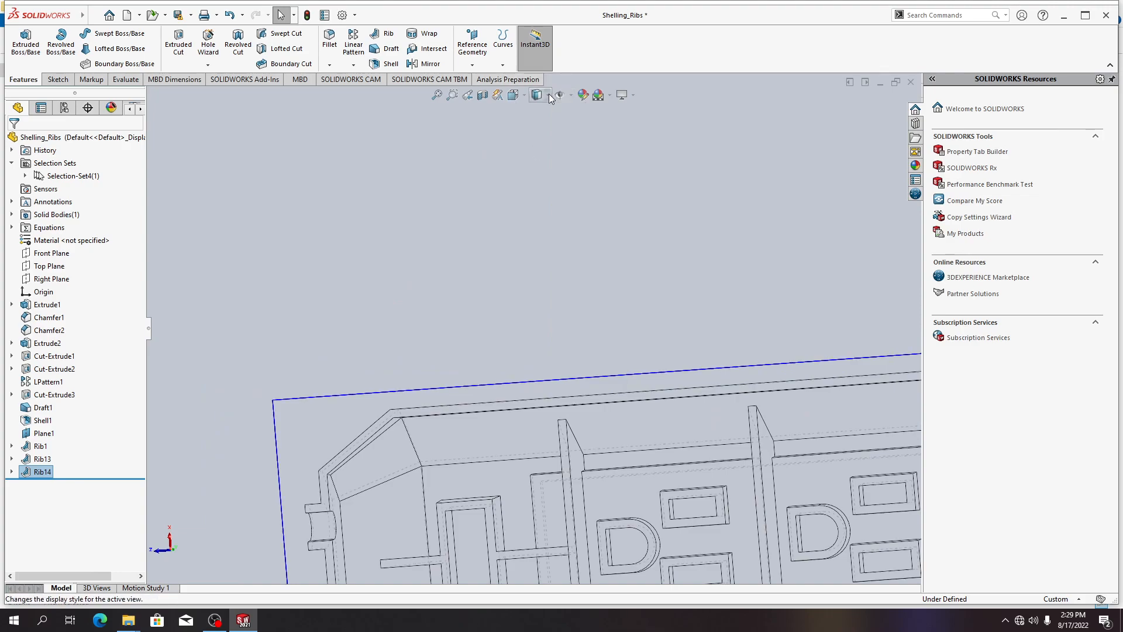
{"action": "left_click", "coordinate": [549, 95]}
{"action": "left_click", "coordinate": [538, 109]}
{"action": "scroll", "coordinate": [594, 296], "scroll_direction": "down", "scroll_amount": 4}
{"action": "scroll", "coordinate": [514, 385], "scroll_direction": "up", "scroll_amount": 5}
{"action": "scroll", "coordinate": [480, 451], "scroll_direction": "down", "scroll_amount": 4}
{"action": "middle_click_drag", "start_coordinate": [508, 473], "coordinate": [503, 431]}
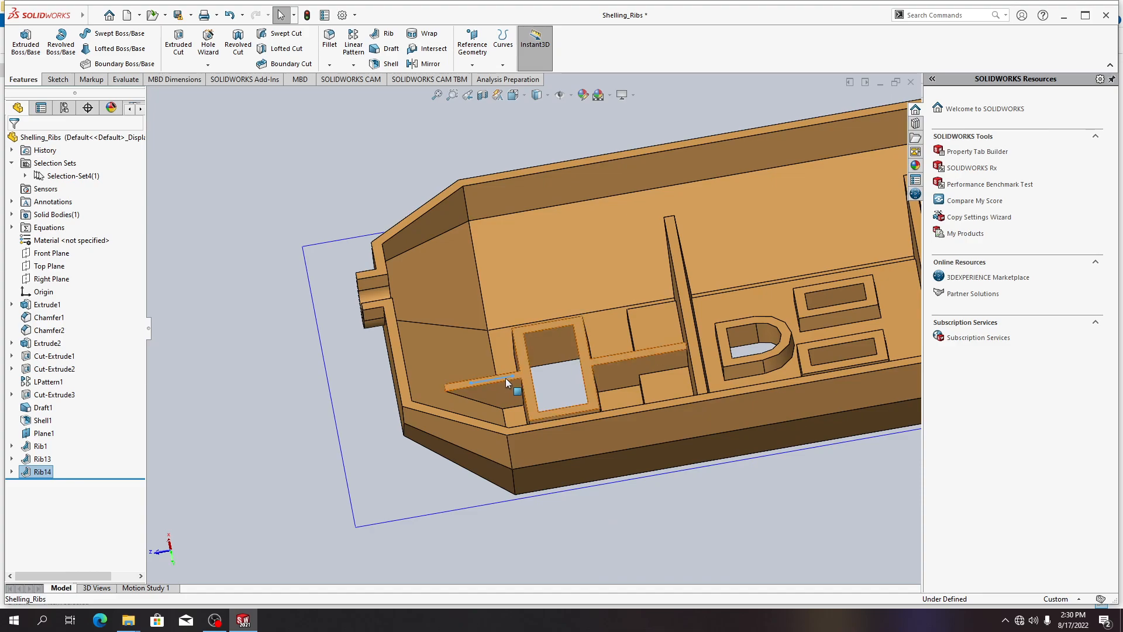
{"action": "middle_click_drag", "start_coordinate": [506, 378], "coordinate": [504, 410]}
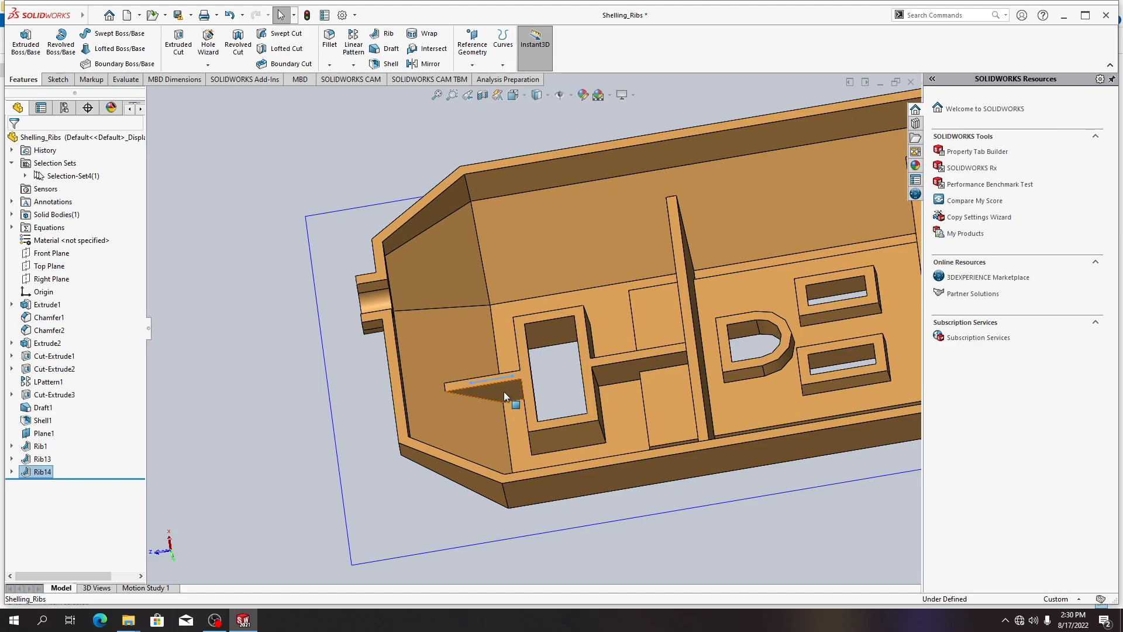
Apply a Full Round Fillet to the tall crosswise rib nearest the cord notch, using its top face as center and both side faces
{"action": "left_click", "coordinate": [330, 64]}
{"action": "left_click", "coordinate": [330, 68]}
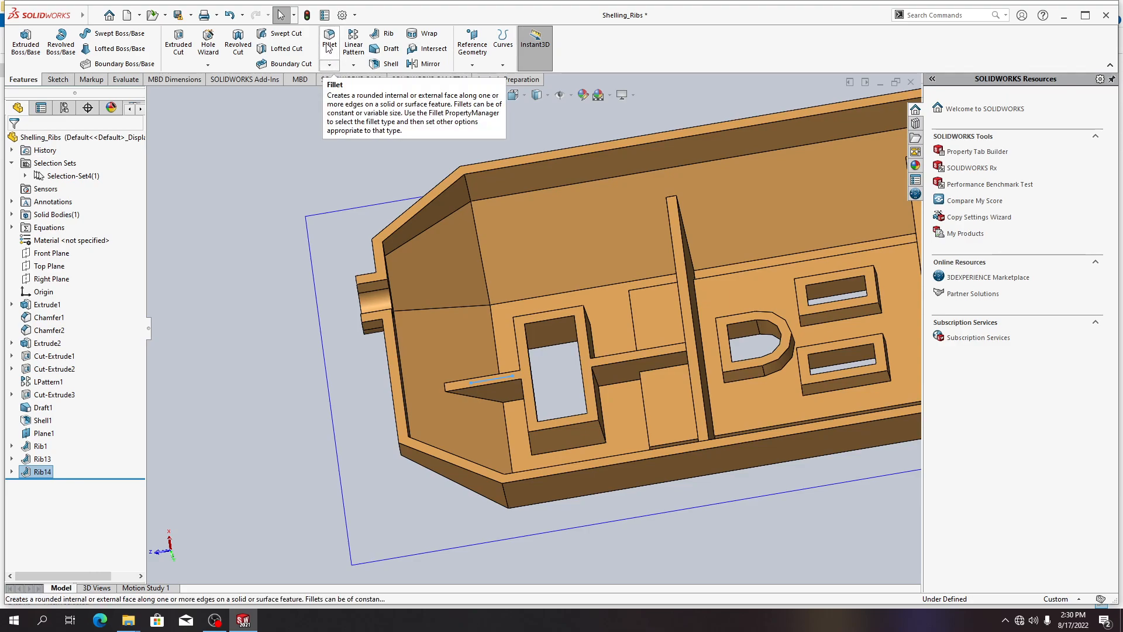
{"action": "left_click", "coordinate": [329, 45]}
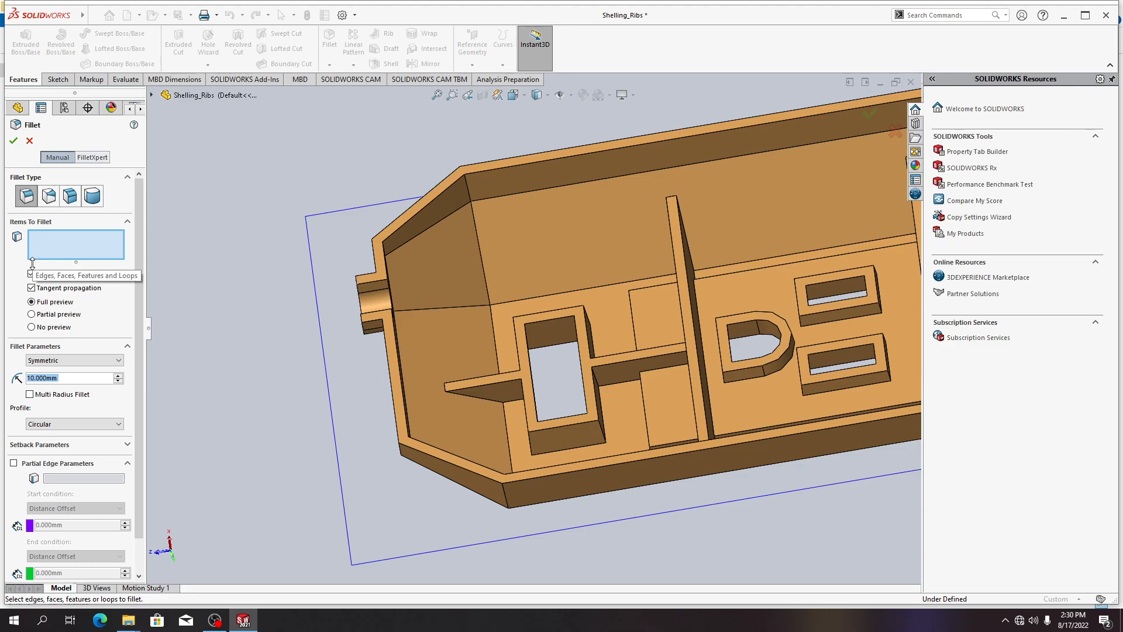
{"action": "left_click", "coordinate": [100, 199]}
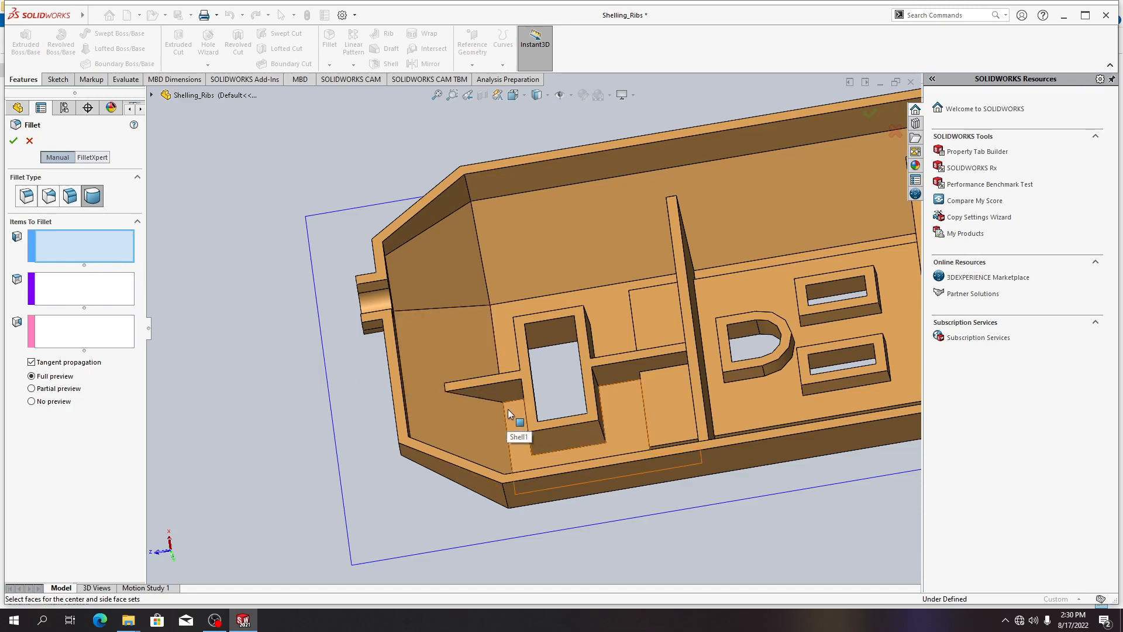
{"action": "middle_click_drag", "start_coordinate": [655, 322], "coordinate": [680, 290]}
{"action": "left_click", "coordinate": [669, 252]}
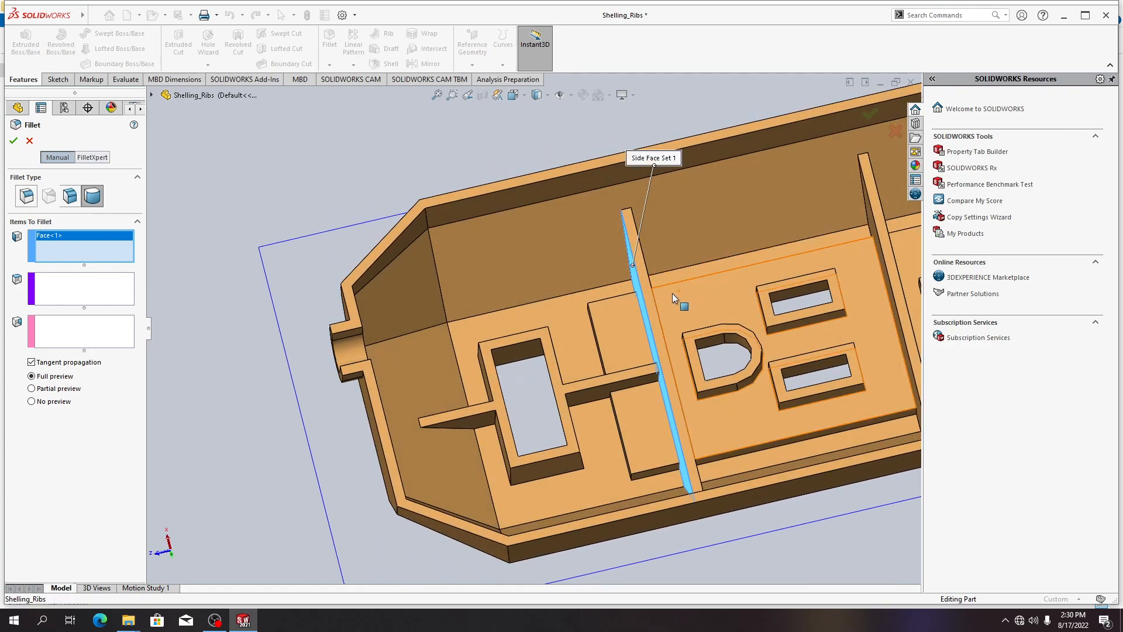
{"action": "left_click", "coordinate": [100, 290]}
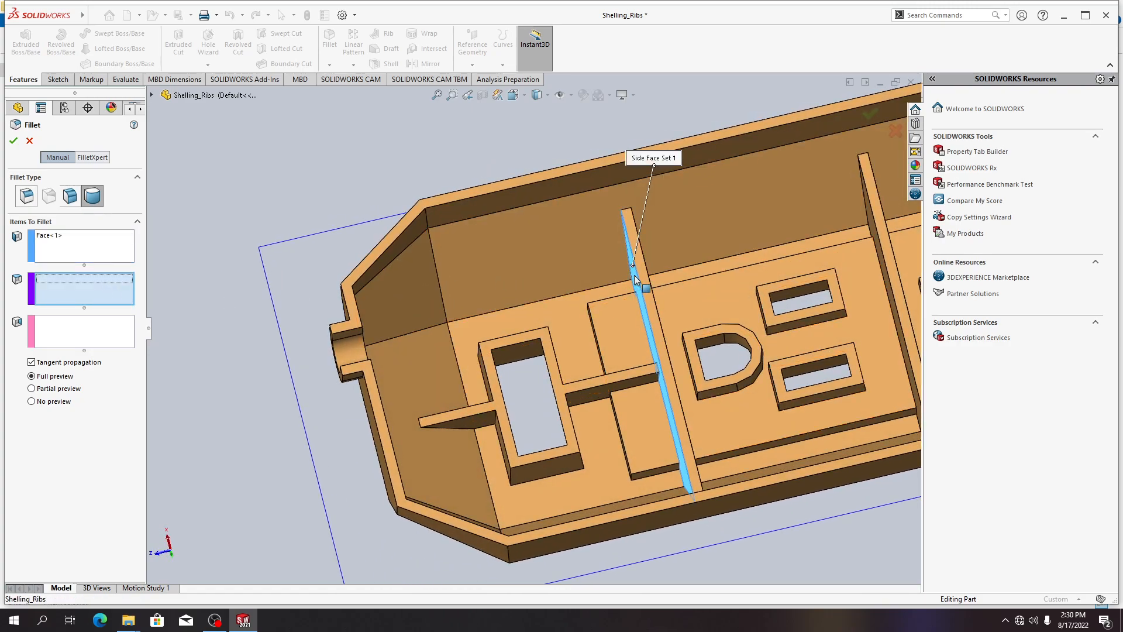
{"action": "left_click", "coordinate": [641, 271]}
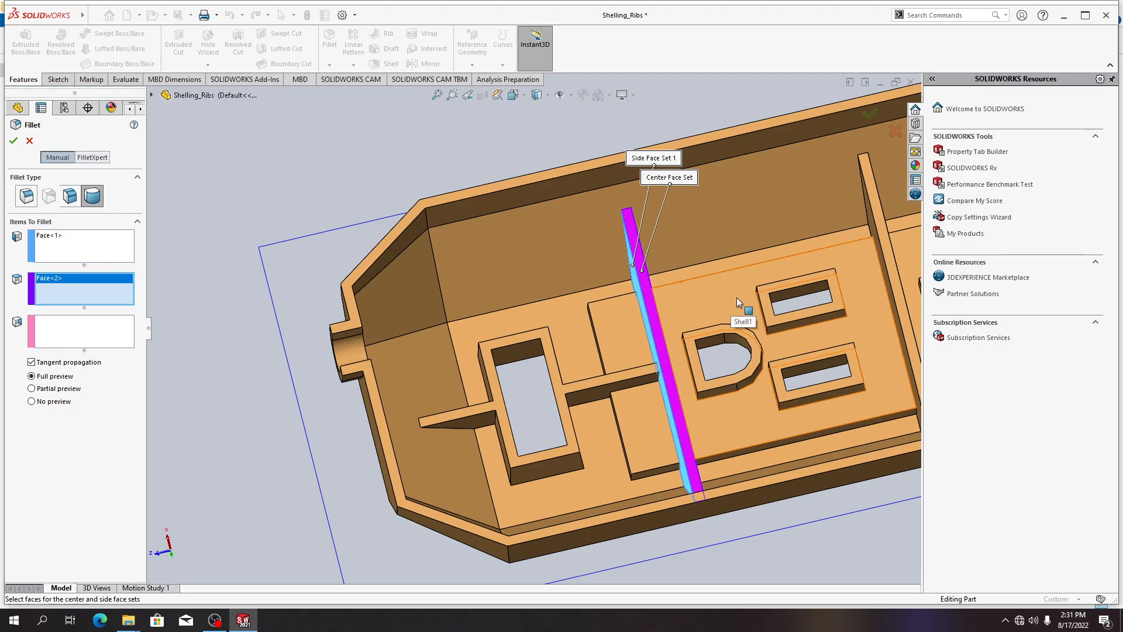
{"action": "left_click", "coordinate": [82, 330]}
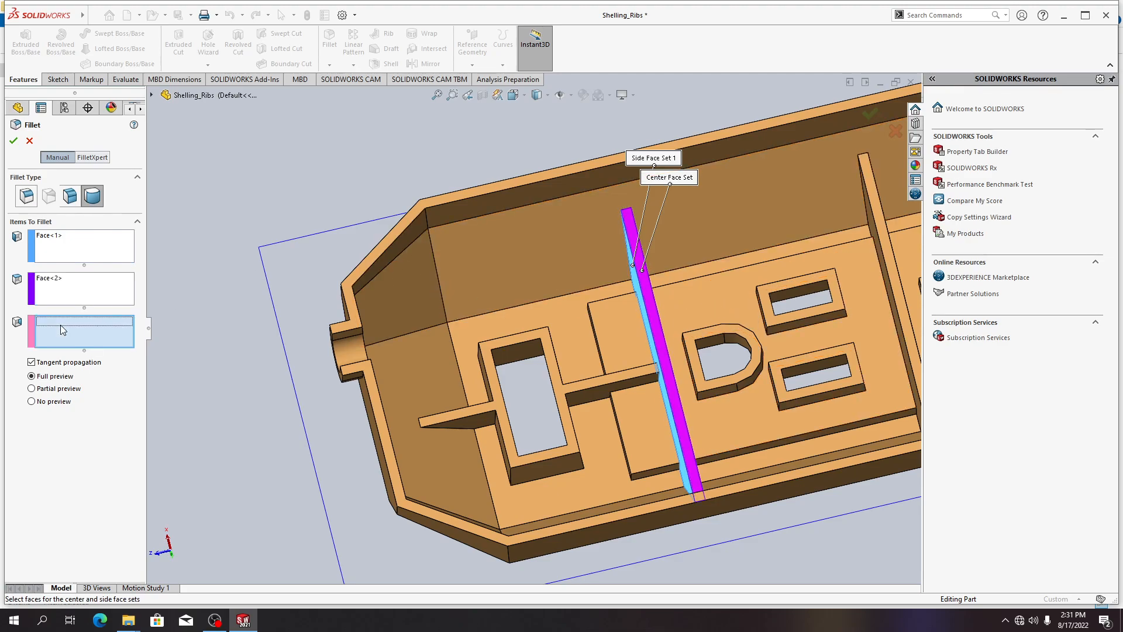
{"action": "middle_click_drag", "start_coordinate": [731, 339], "coordinate": [687, 306]}
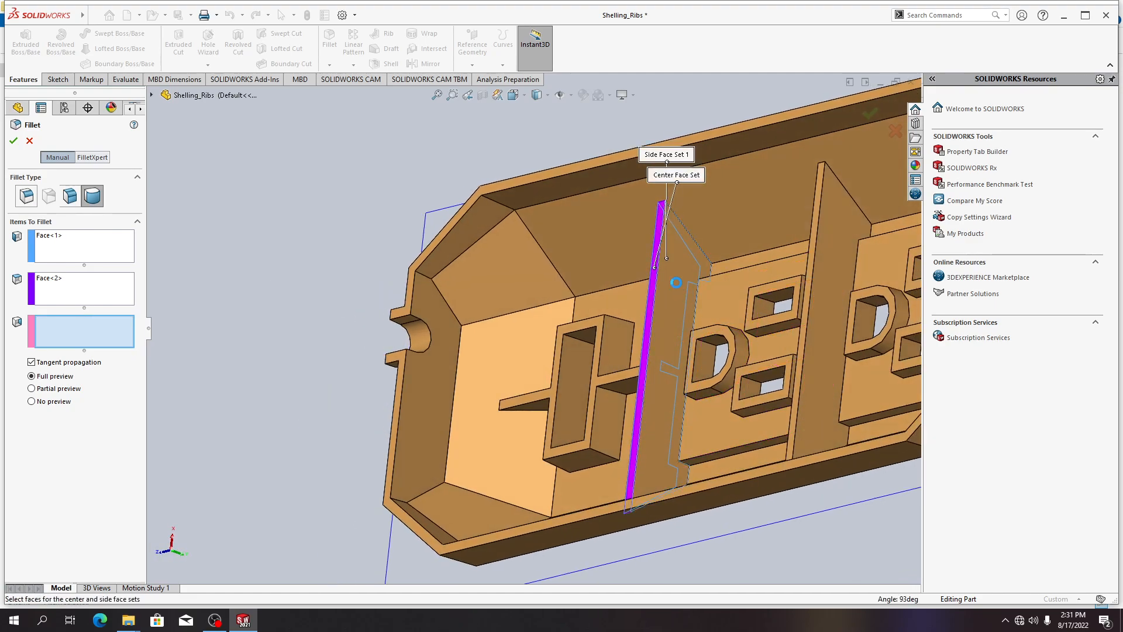
{"action": "left_click", "coordinate": [674, 282]}
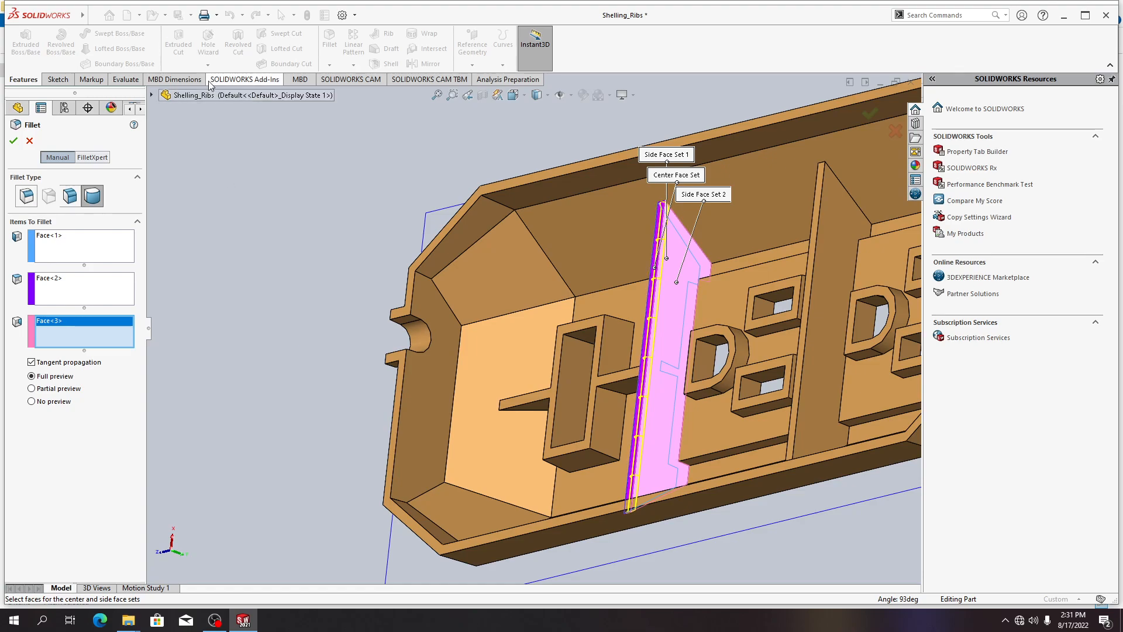
{"action": "left_click", "coordinate": [13, 141]}
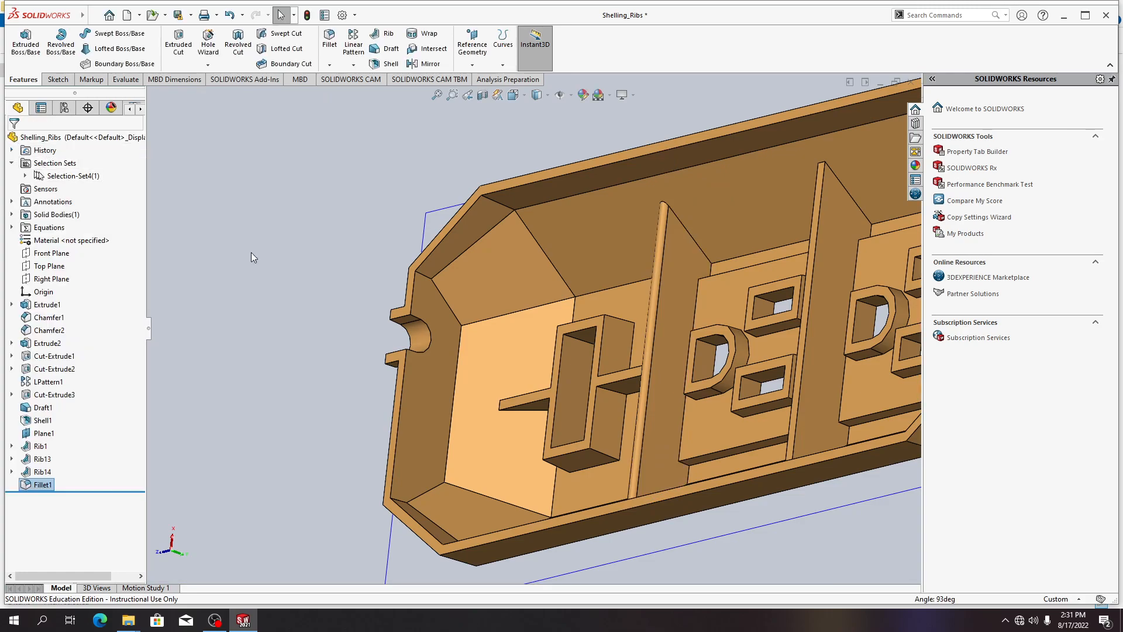
Try to copy the full round fillet from the first tall crosswise rib onto the second one
{"action": "mouse_move", "coordinate": [672, 370]}
{"action": "middle_mouse_down"}
{"action": "mouse_move", "coordinate": [678, 356]}
{"action": "mouse_move", "coordinate": [642, 363]}
{"action": "mouse_move", "coordinate": [690, 361]}
{"action": "middle_mouse_up"}
{"action": "scroll", "coordinate": [679, 355], "scroll_direction": "down", "scroll_amount": 1}
{"action": "scroll", "coordinate": [692, 356], "scroll_direction": "up", "scroll_amount": 2}
{"action": "scroll", "coordinate": [692, 356], "scroll_direction": "up", "scroll_amount": 1}
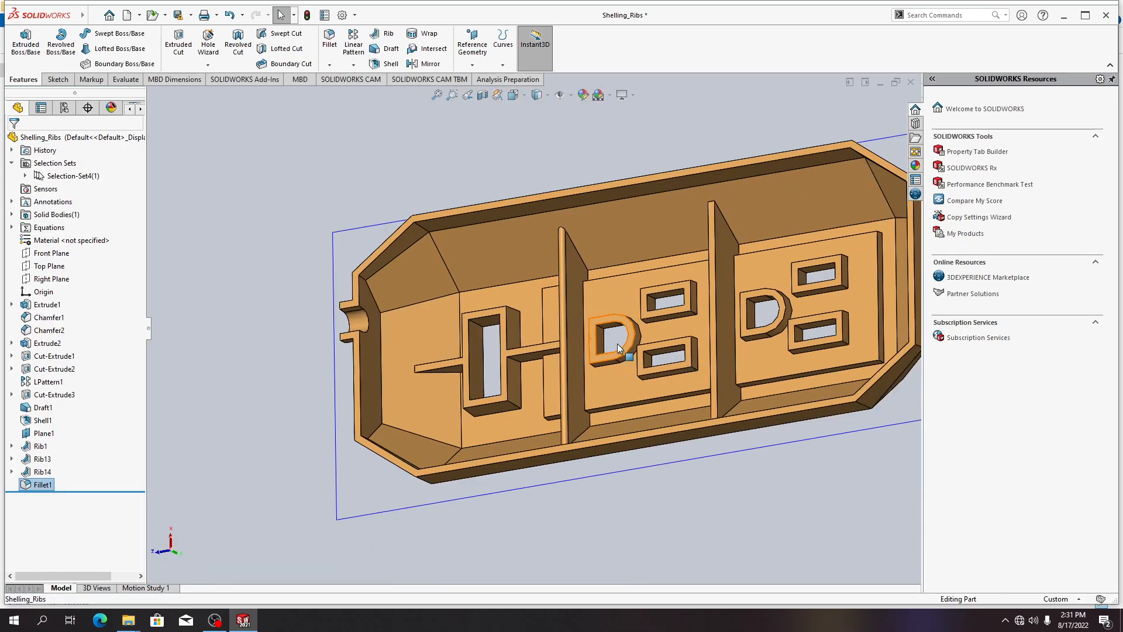
{"action": "left_click_drag", "start_coordinate": [560, 315], "coordinate": [712, 318]}
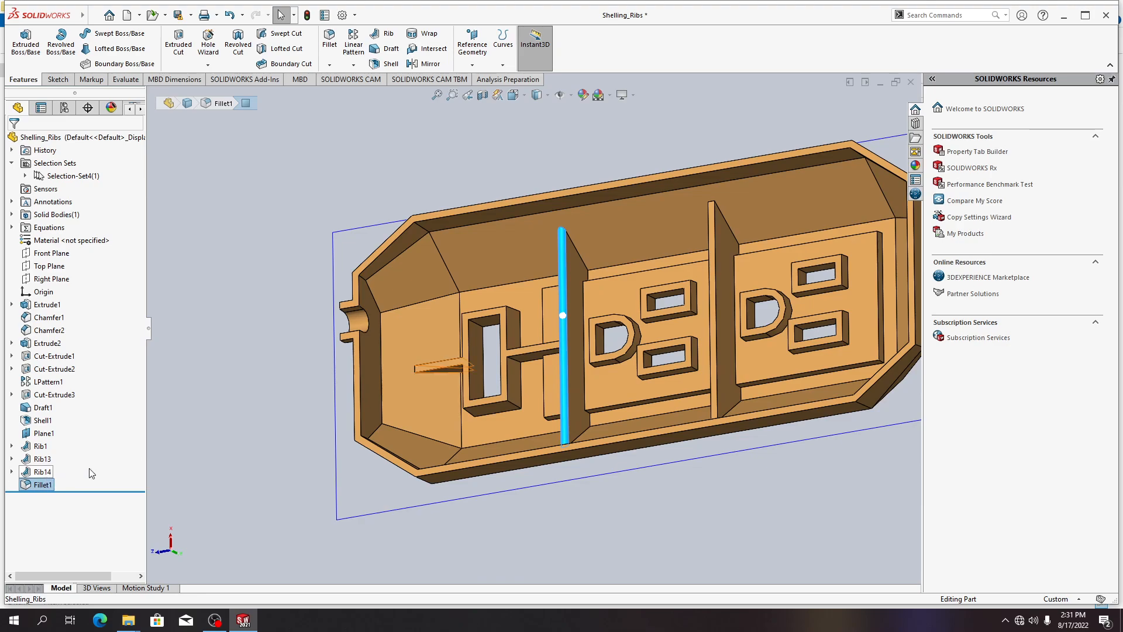
{"action": "middle_click_drag", "start_coordinate": [717, 345], "coordinate": [655, 379]}
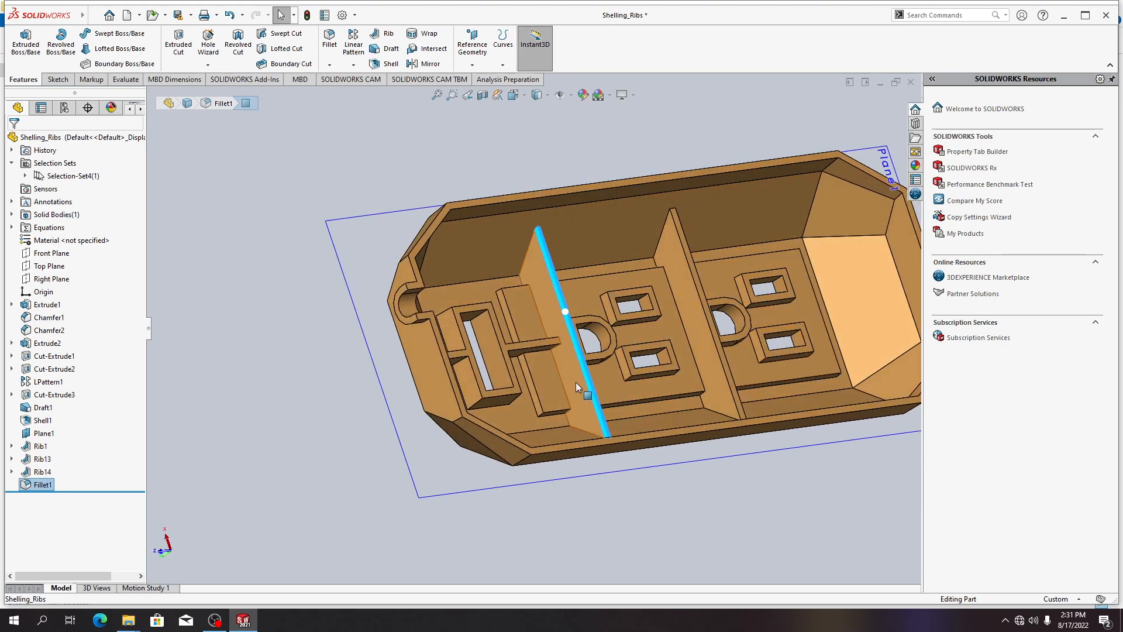
{"action": "left_click", "coordinate": [591, 391]}
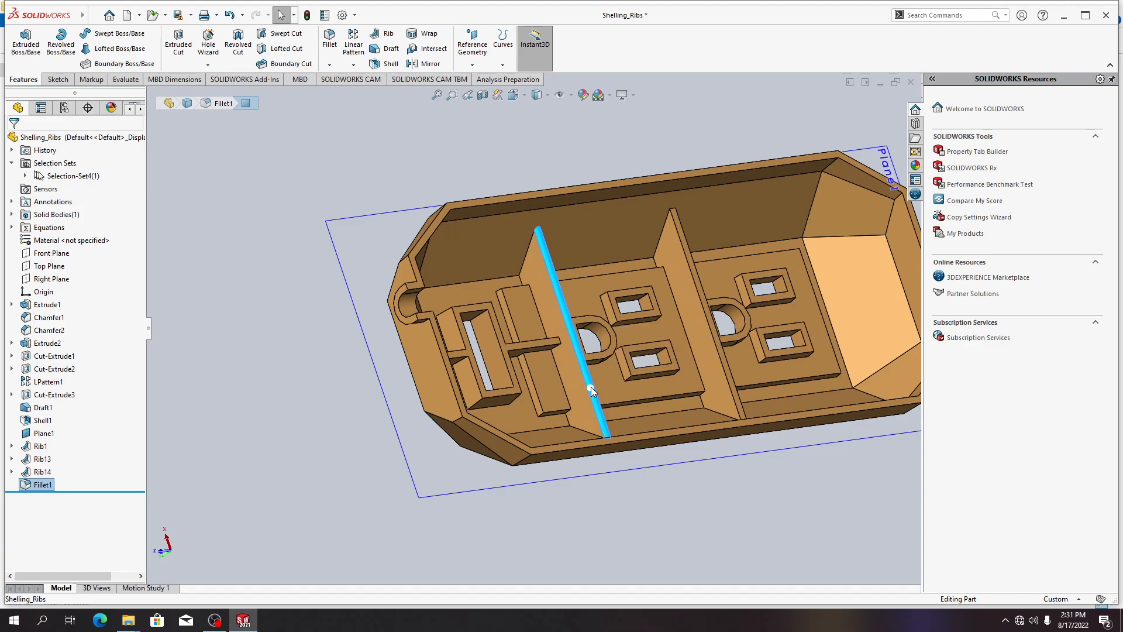
{"action": "key", "text": "ctrl+c"}
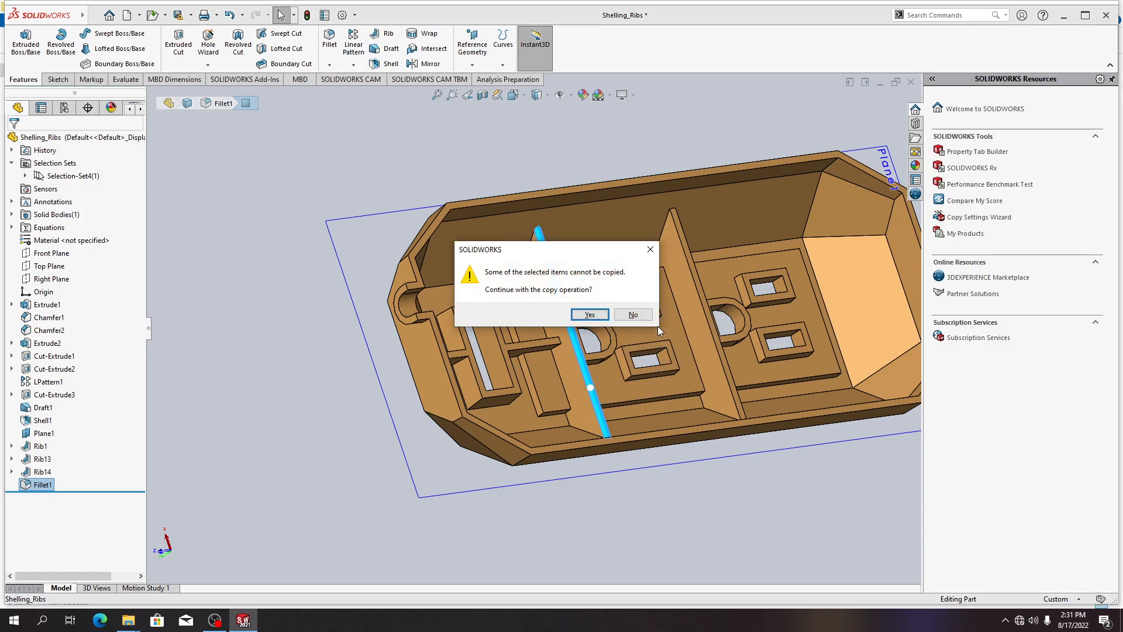
{"action": "key", "text": "Return"}
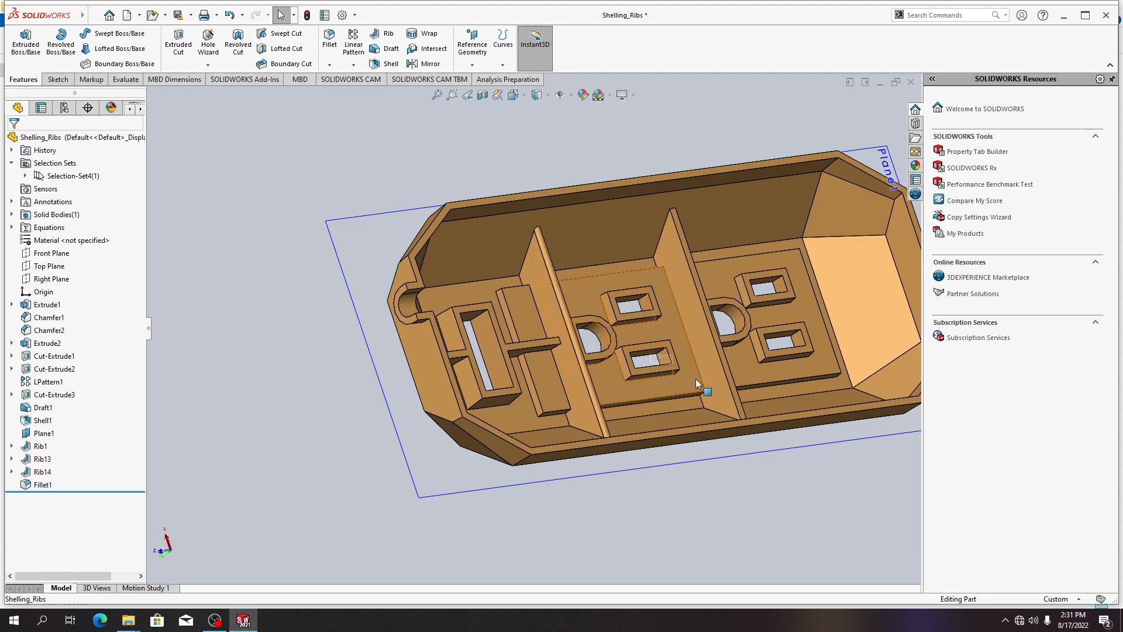
Apply a Full Round Fillet to the second tall crosswise rib, using its top face as center and both side faces
{"action": "middle_click_drag", "start_coordinate": [696, 377], "coordinate": [644, 384]}
{"action": "left_click", "coordinate": [329, 39]}
{"action": "middle_click_drag", "start_coordinate": [781, 364], "coordinate": [714, 353]}
{"action": "left_click", "coordinate": [690, 289]}
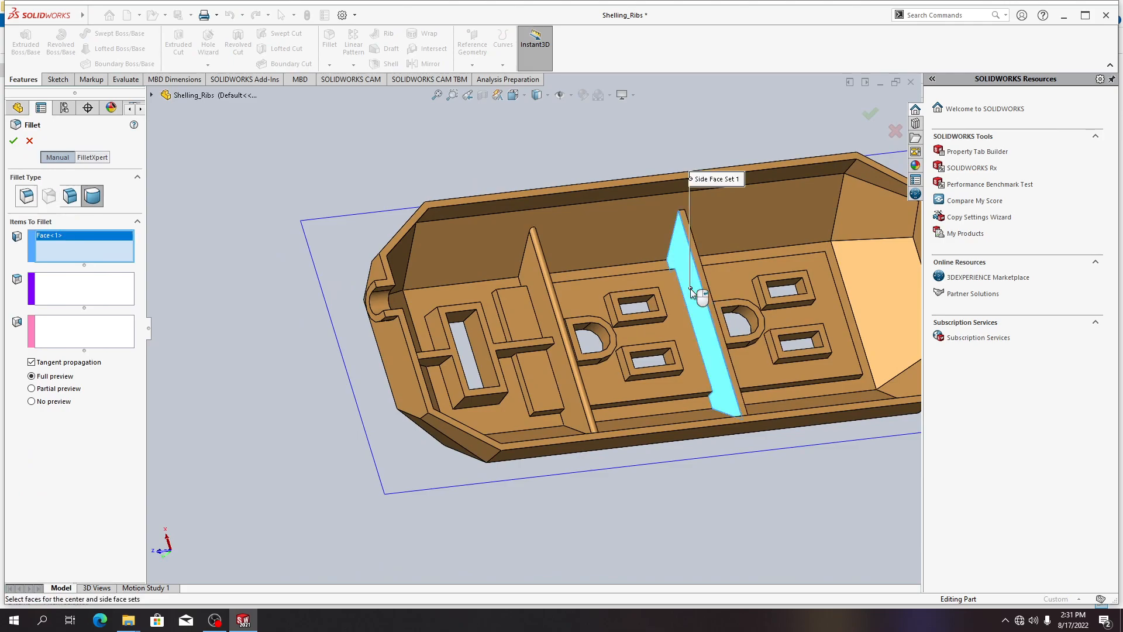
{"action": "left_click", "coordinate": [70, 289]}
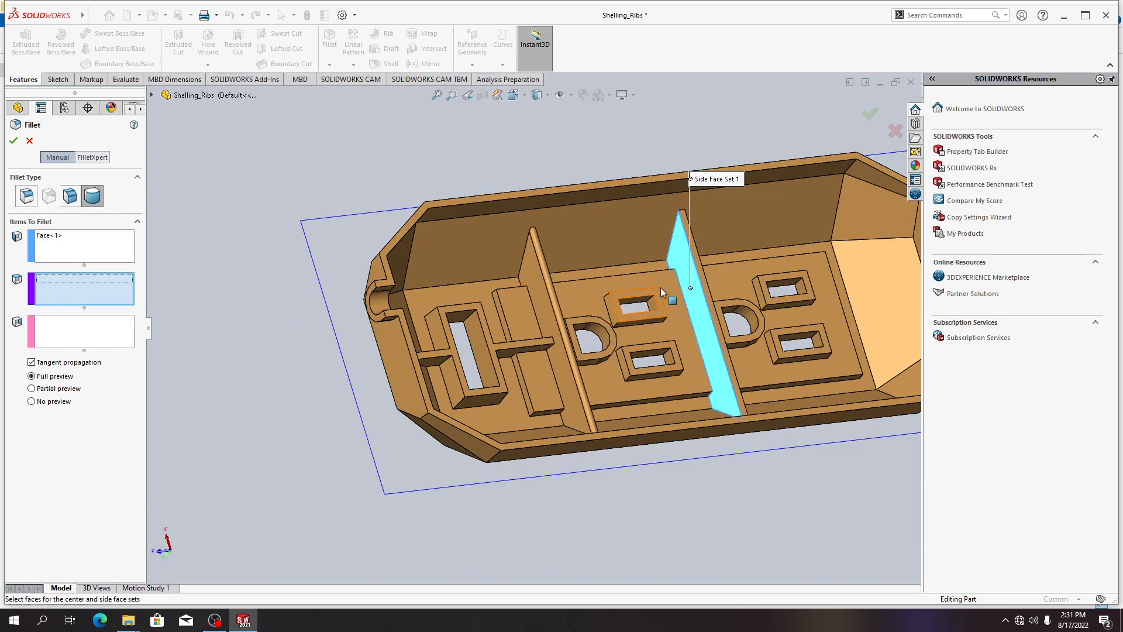
{"action": "left_click", "coordinate": [700, 269]}
{"action": "middle_click_drag", "start_coordinate": [706, 314], "coordinate": [614, 309]}
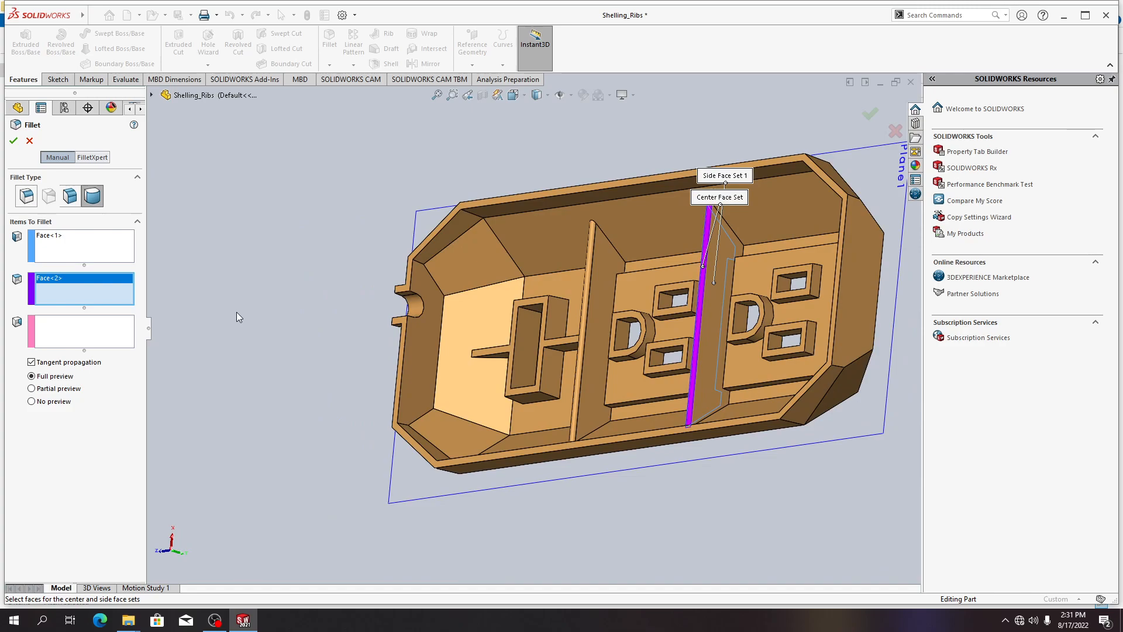
{"action": "left_click", "coordinate": [121, 328]}
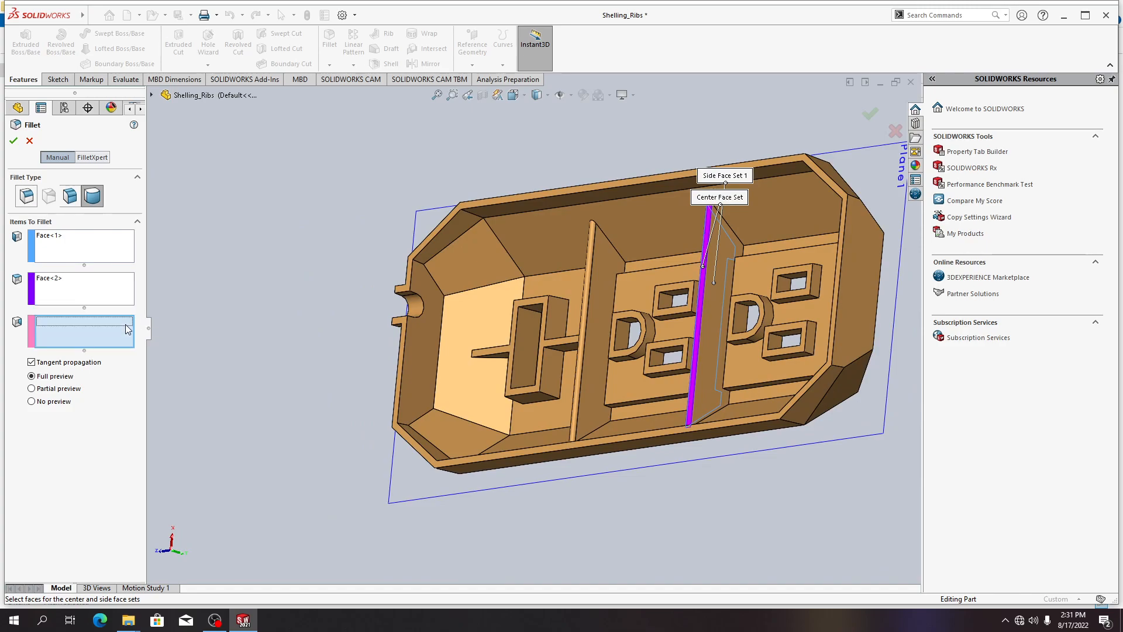
{"action": "left_click", "coordinate": [715, 295]}
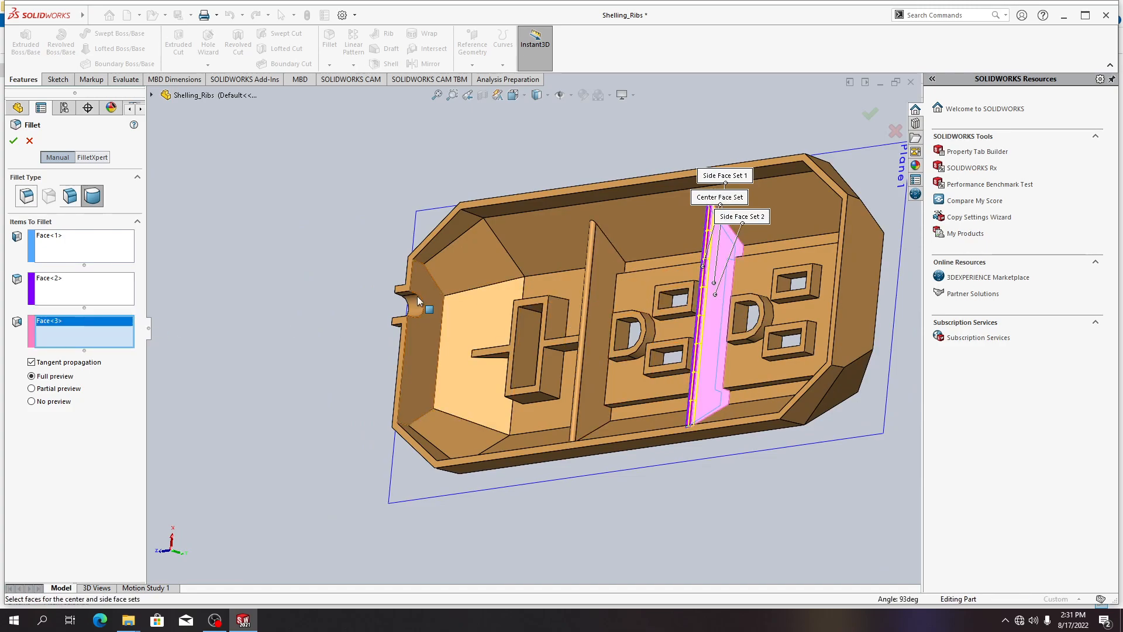
{"action": "left_click", "coordinate": [13, 142]}
Inspect the rounded tops of both crosswise ribs and save the Shelling_Ribs part
{"action": "middle_click_drag", "start_coordinate": [444, 363], "coordinate": [516, 405]}
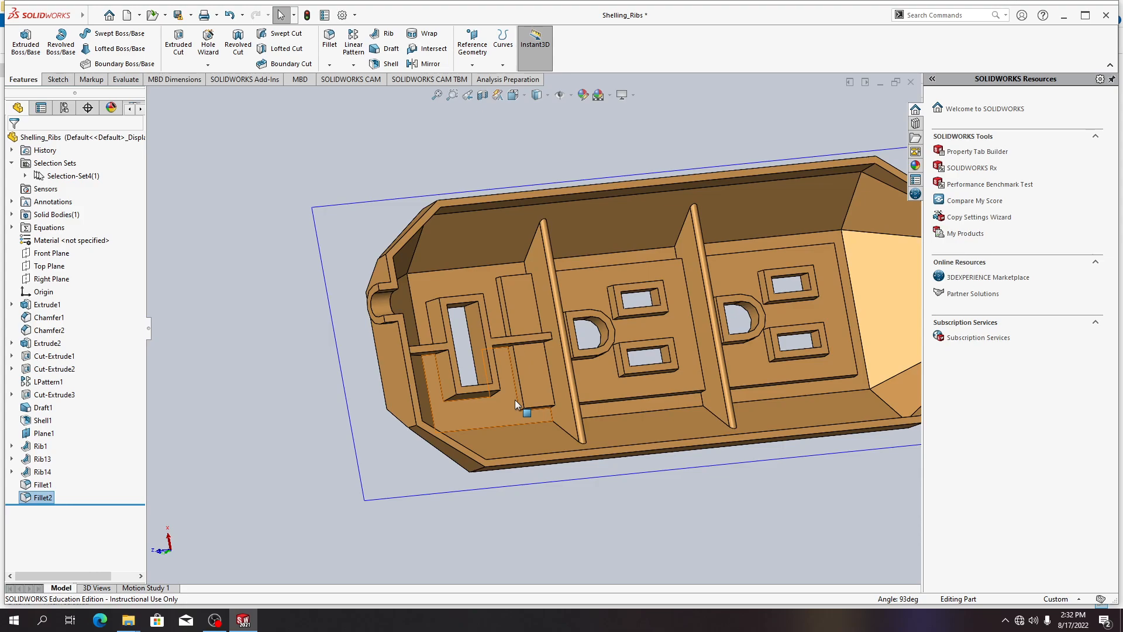
{"action": "scroll", "coordinate": [686, 336], "scroll_direction": "down", "scroll_amount": 3}
{"action": "scroll", "coordinate": [668, 327], "scroll_direction": "up", "scroll_amount": 5}
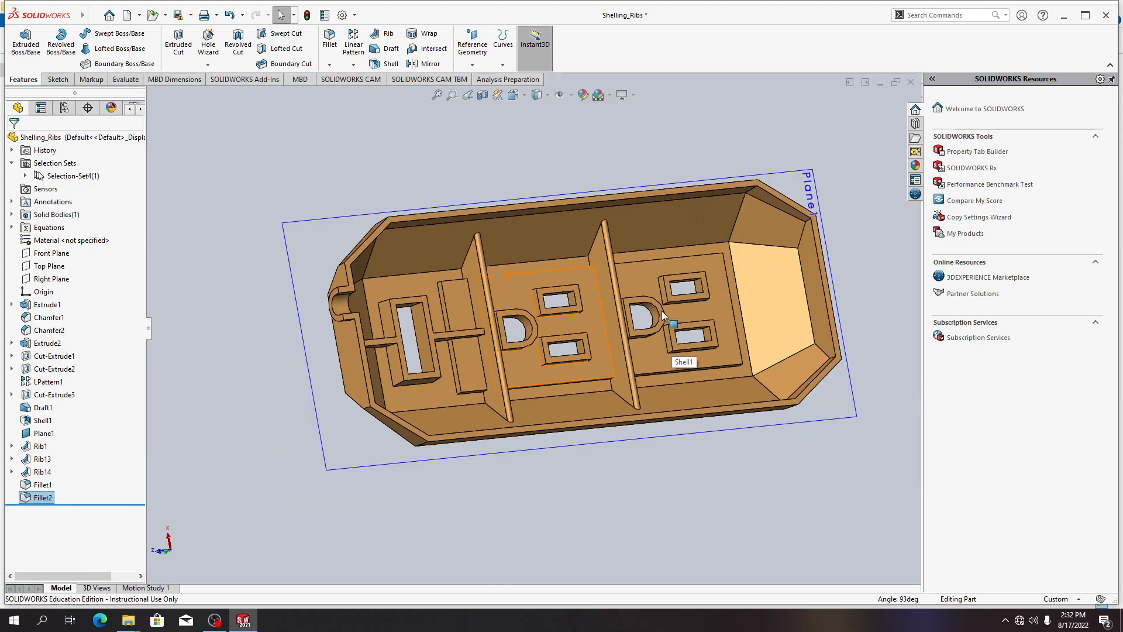
{"action": "middle_click_drag", "start_coordinate": [519, 454], "coordinate": [480, 419]}
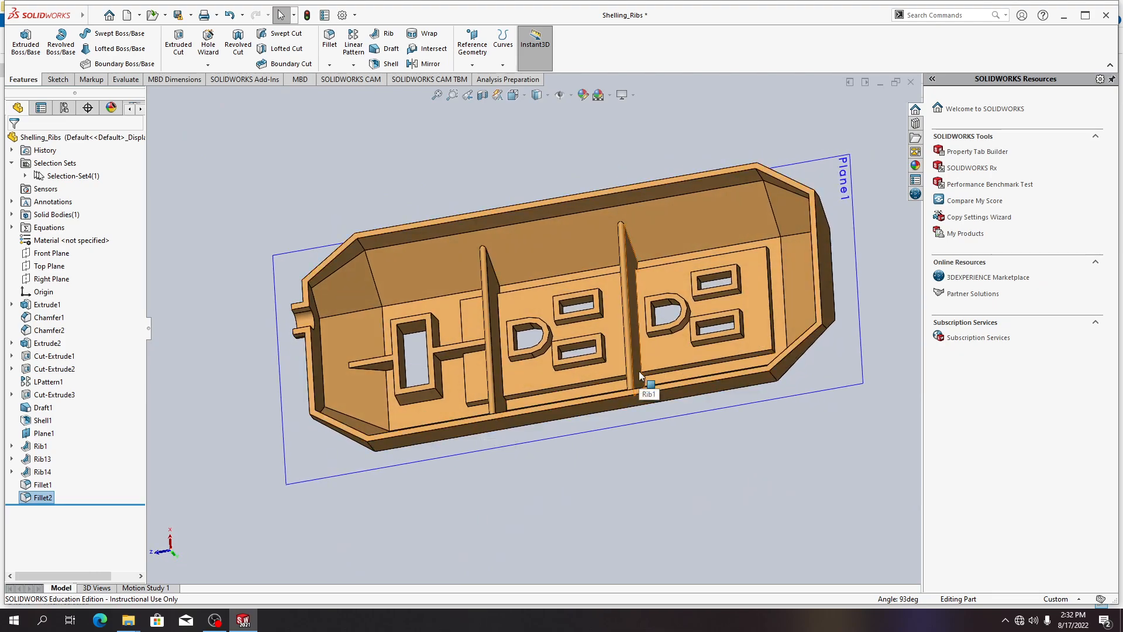
{"action": "key", "text": "ctrl+s"}
{"action": "left_click", "coordinate": [586, 337]}
{"action": "middle_click_drag", "start_coordinate": [586, 351], "coordinate": [637, 412]}
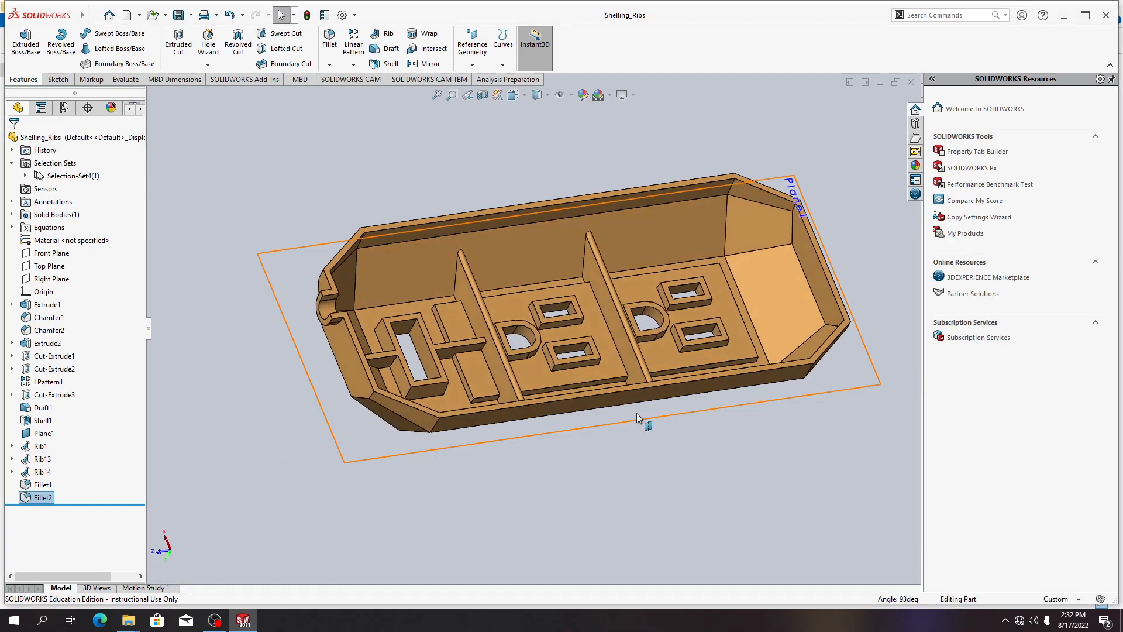
{"action": "key", "text": "alt+Tab"}
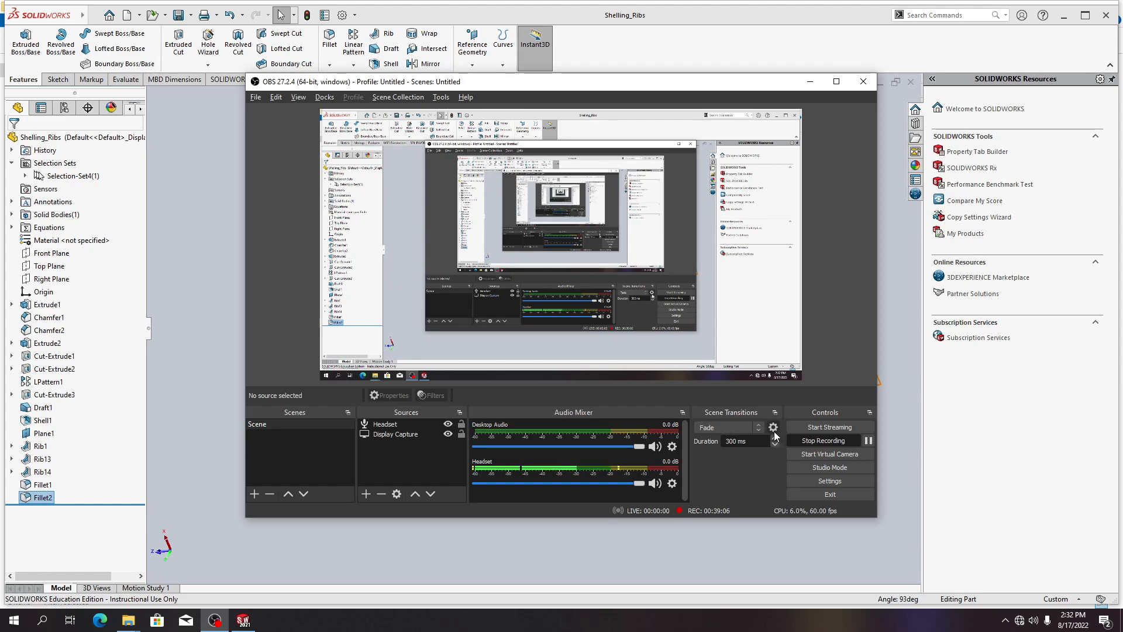
{"action": "left_click", "coordinate": [868, 440]}
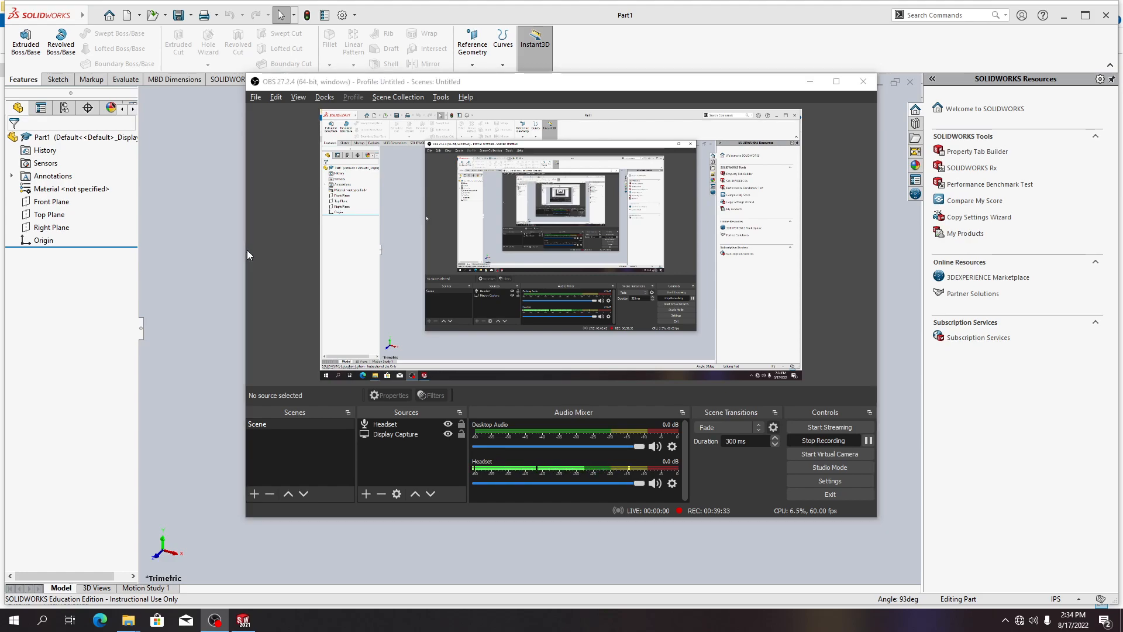
Switch to SOLIDWORKS and sketch a closed, stepped six-line profile about 1.72 in wide on the Front Plane, its long vertical edge passing through the origin
{"action": "key", "text": "alt+Tab"}
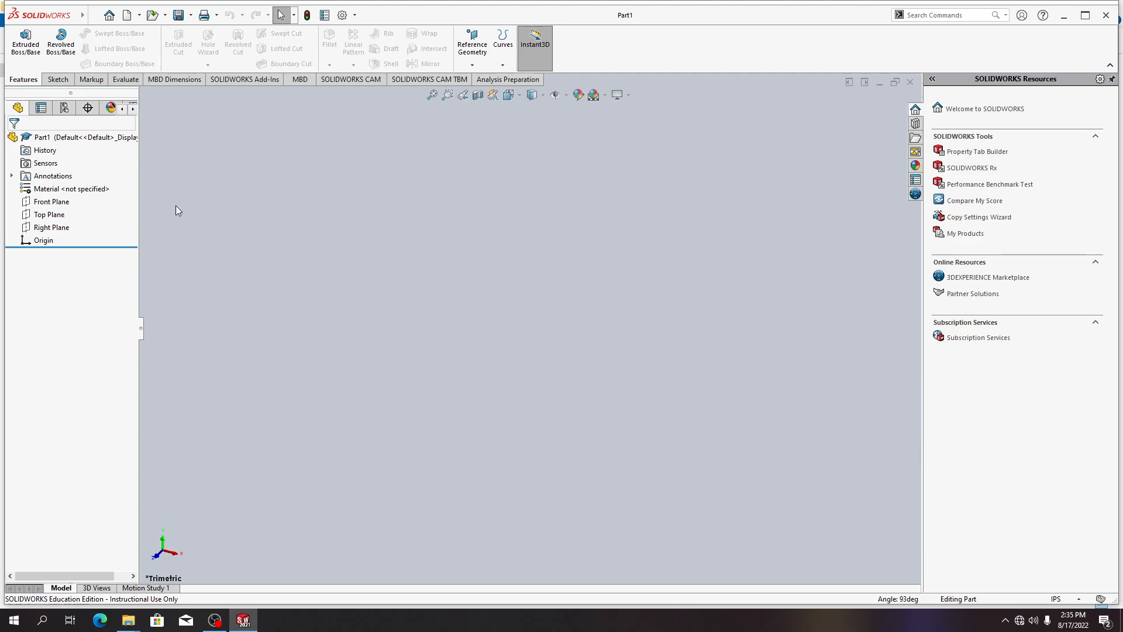
{"action": "right_click", "coordinate": [61, 205]}
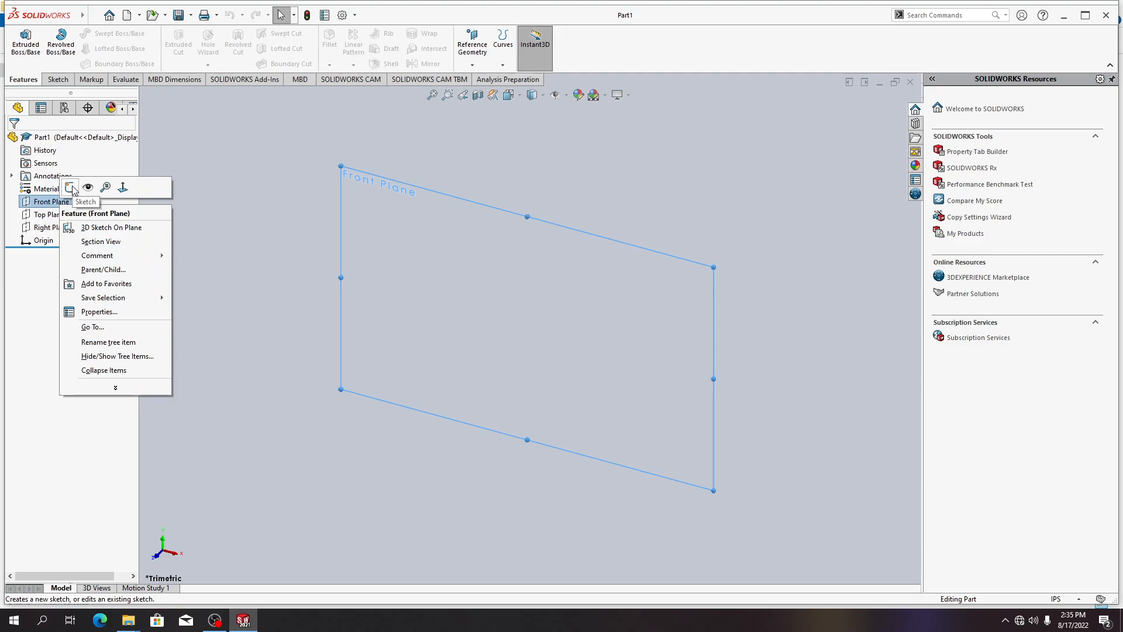
{"action": "left_click", "coordinate": [70, 187]}
{"action": "key", "text": "l"}
{"action": "left_click", "coordinate": [433, 263]}
{"action": "left_click", "coordinate": [433, 327]}
{"action": "left_click", "coordinate": [433, 324]}
{"action": "left_click", "coordinate": [508, 323]}
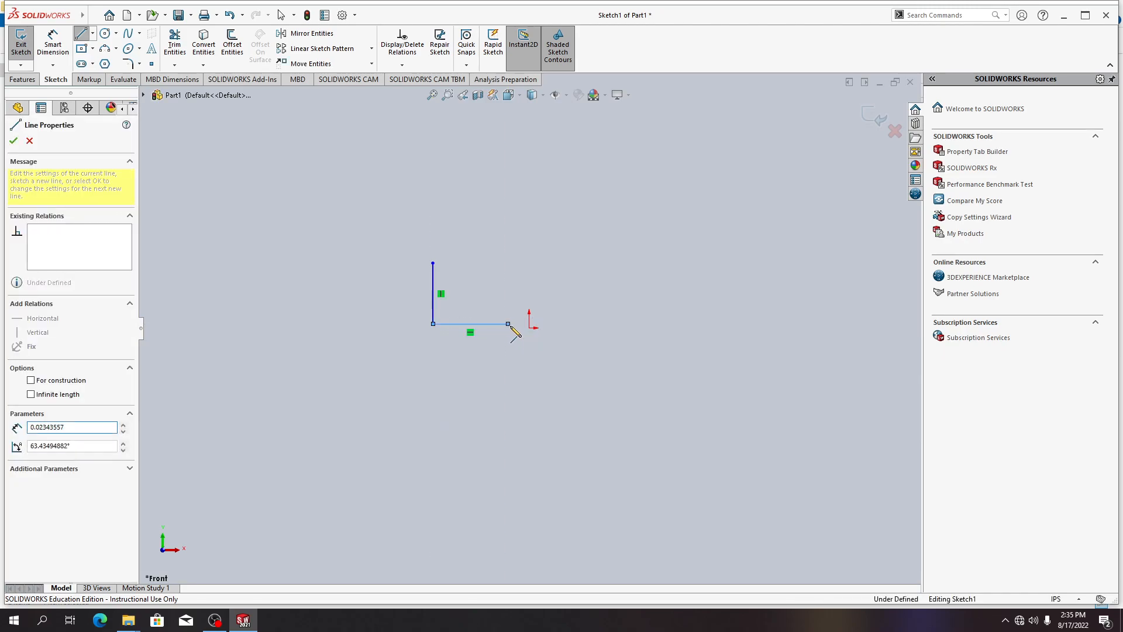
{"action": "left_click", "coordinate": [508, 400]}
{"action": "left_click", "coordinate": [529, 400]}
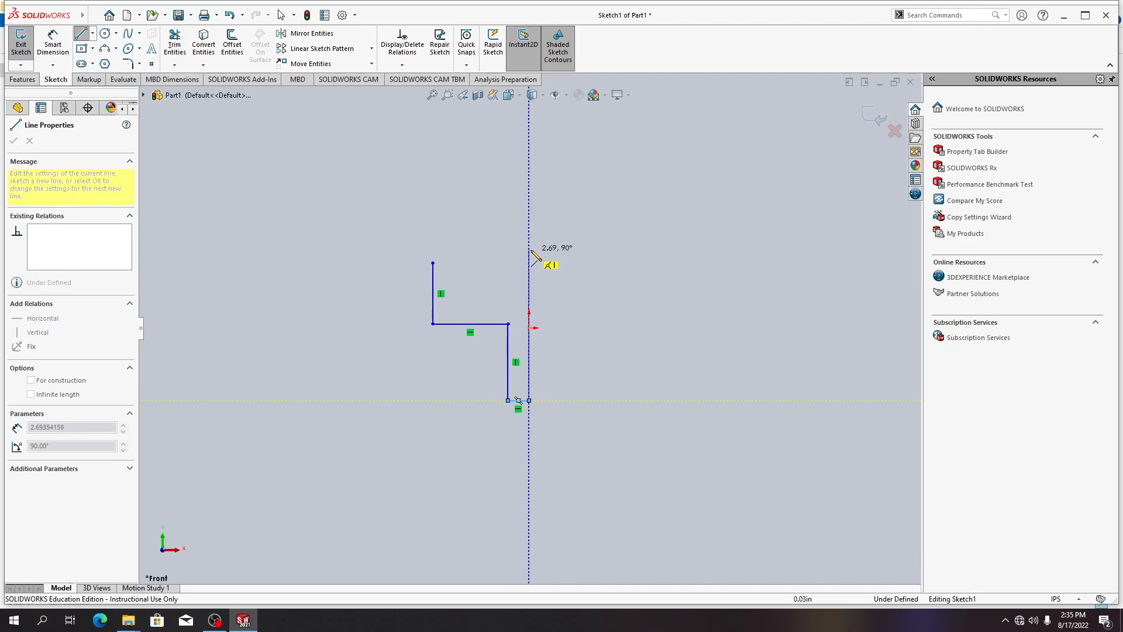
{"action": "left_click", "coordinate": [529, 263]}
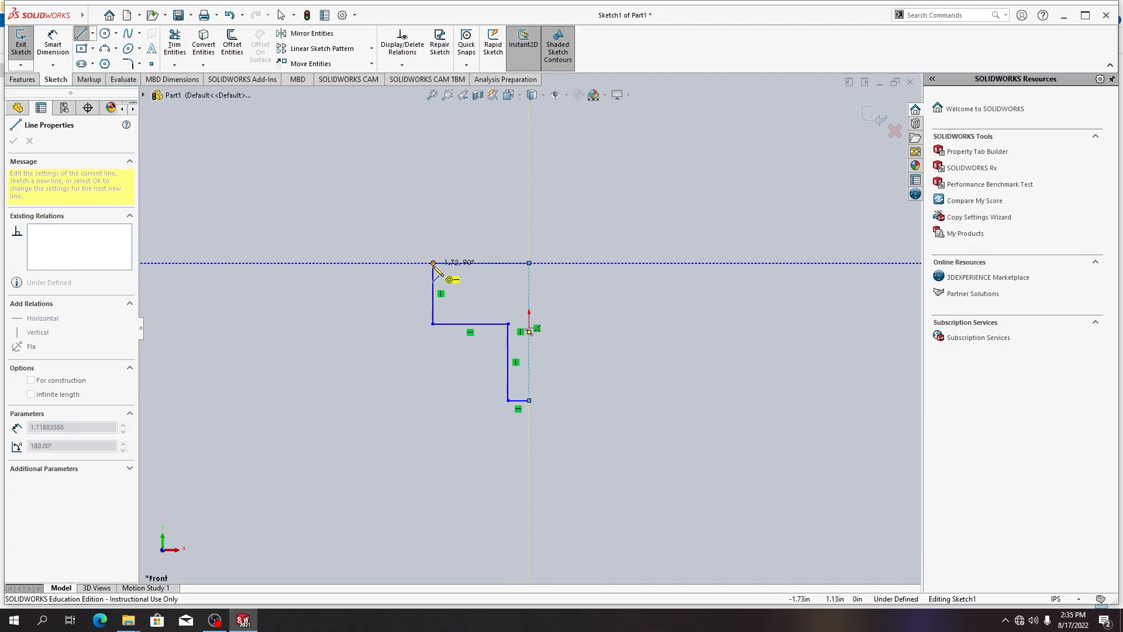
{"action": "left_click", "coordinate": [433, 262]}
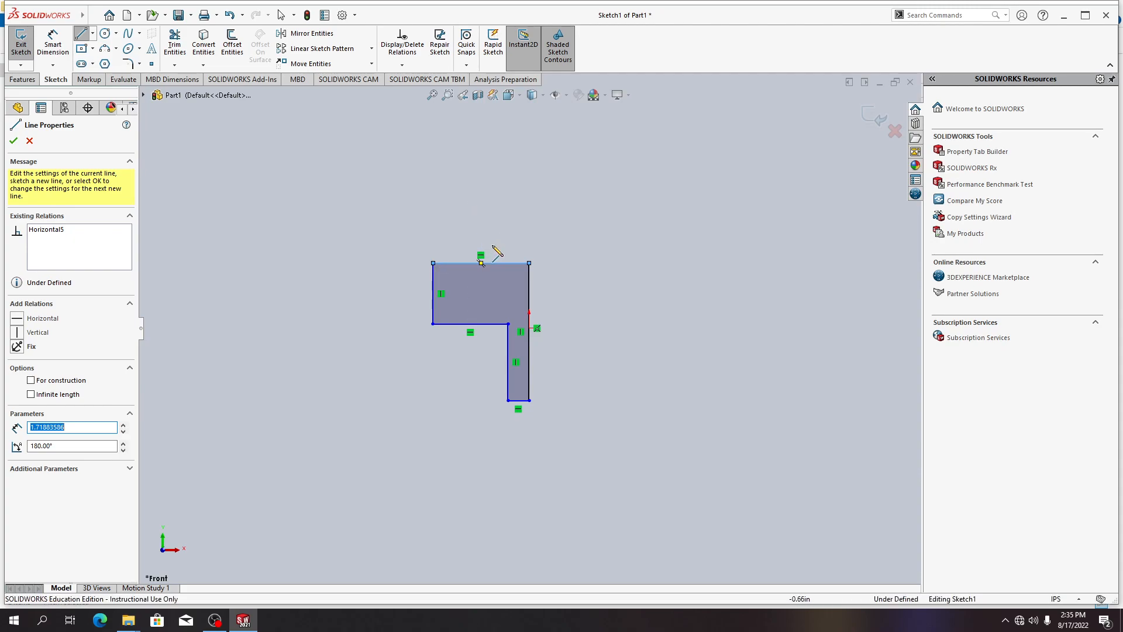
{"action": "key", "text": "Escape"}
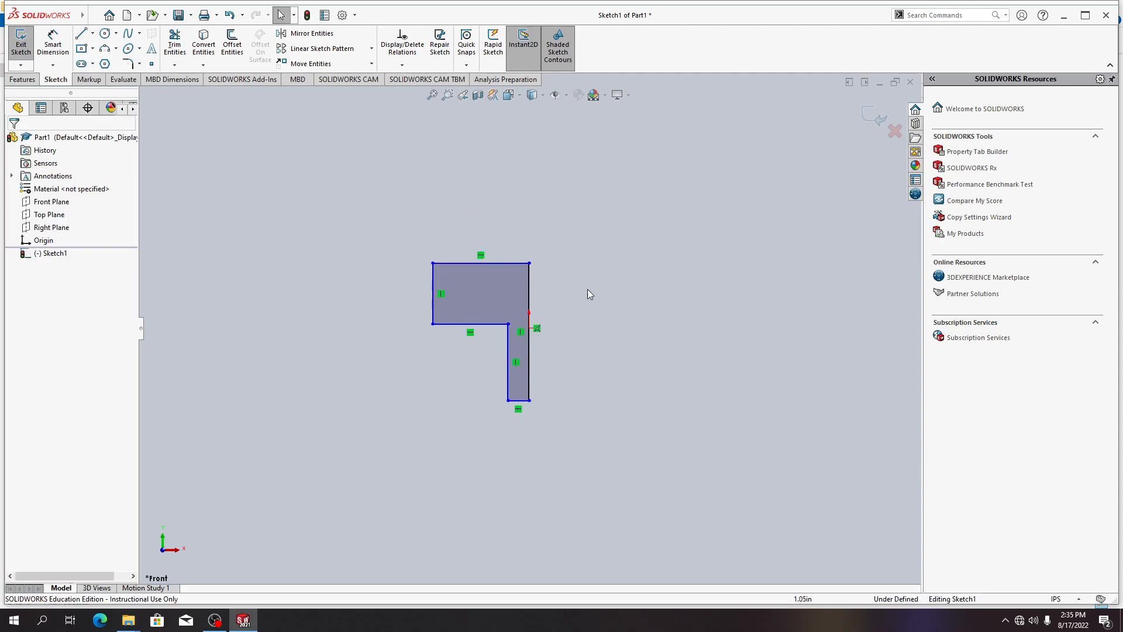
Draw a separate vertical line about 3.9 in long beside the profile's long vertical edge and convert it to construction geometry
{"action": "left_click", "coordinate": [94, 15]}
{"action": "left_click", "coordinate": [77, 40]}
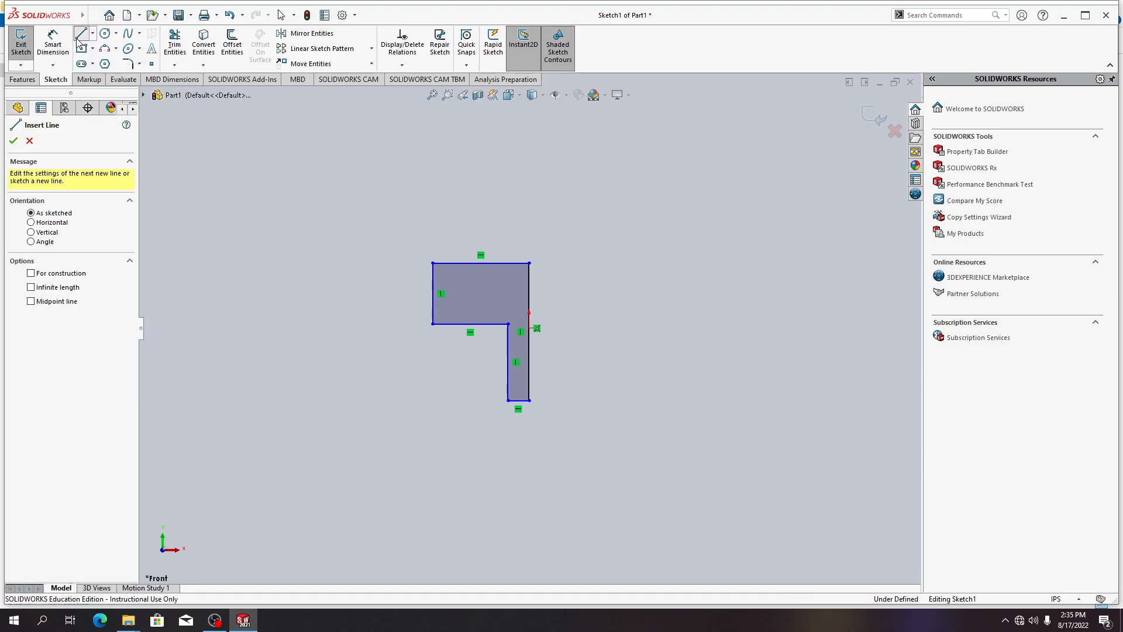
{"action": "left_click", "coordinate": [78, 40]}
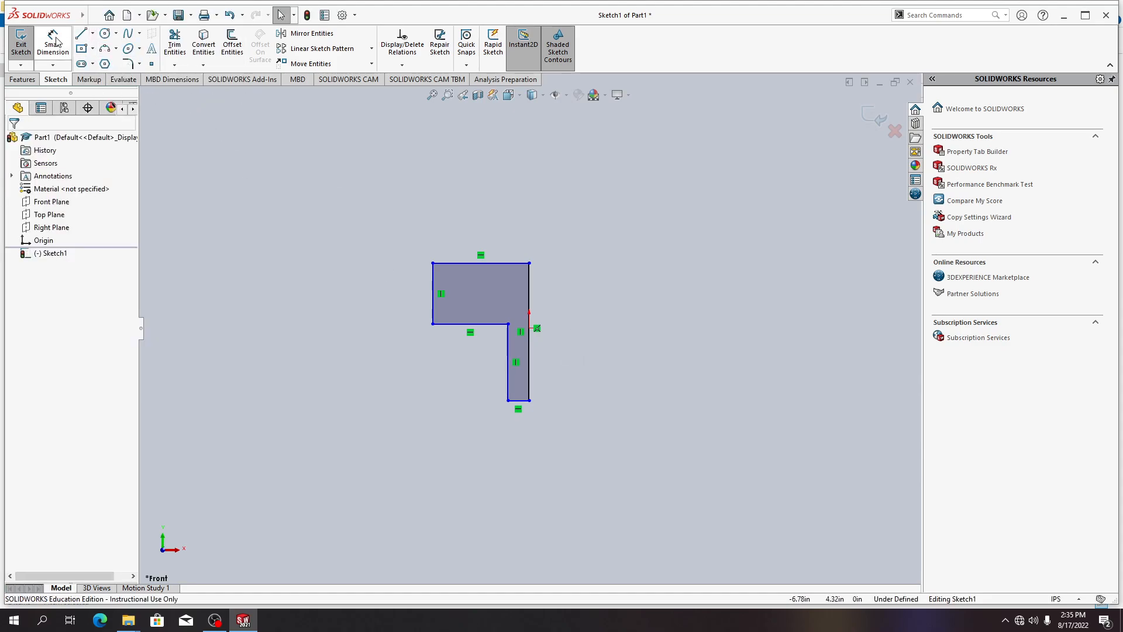
{"action": "left_click", "coordinate": [78, 39]}
{"action": "left_click", "coordinate": [588, 229]}
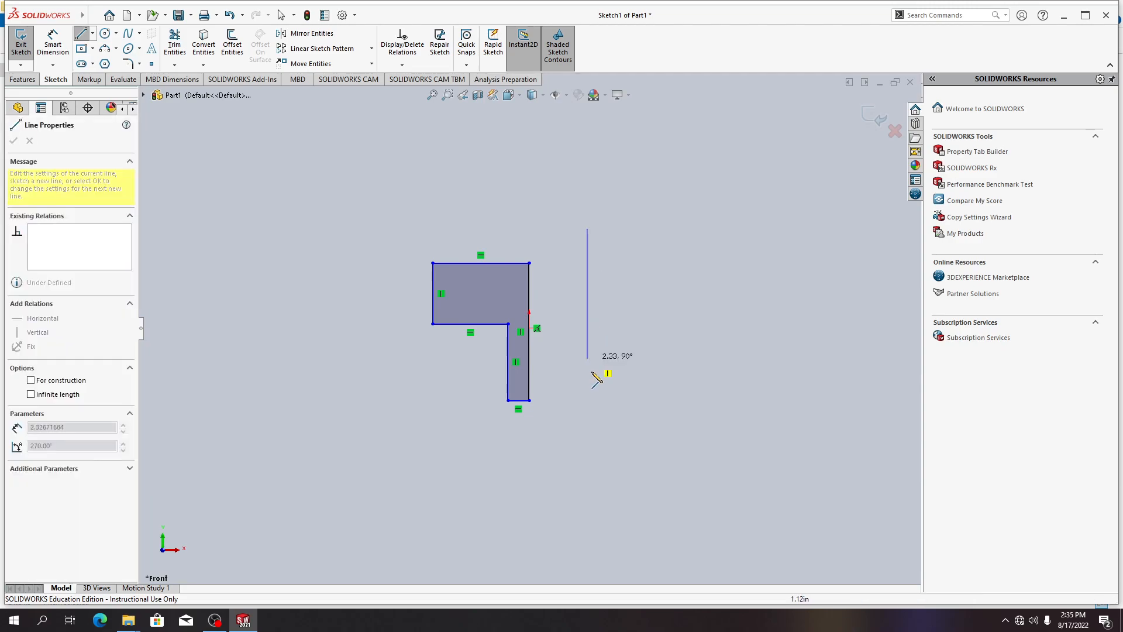
{"action": "left_click", "coordinate": [591, 446]}
{"action": "key", "text": "Escape"}
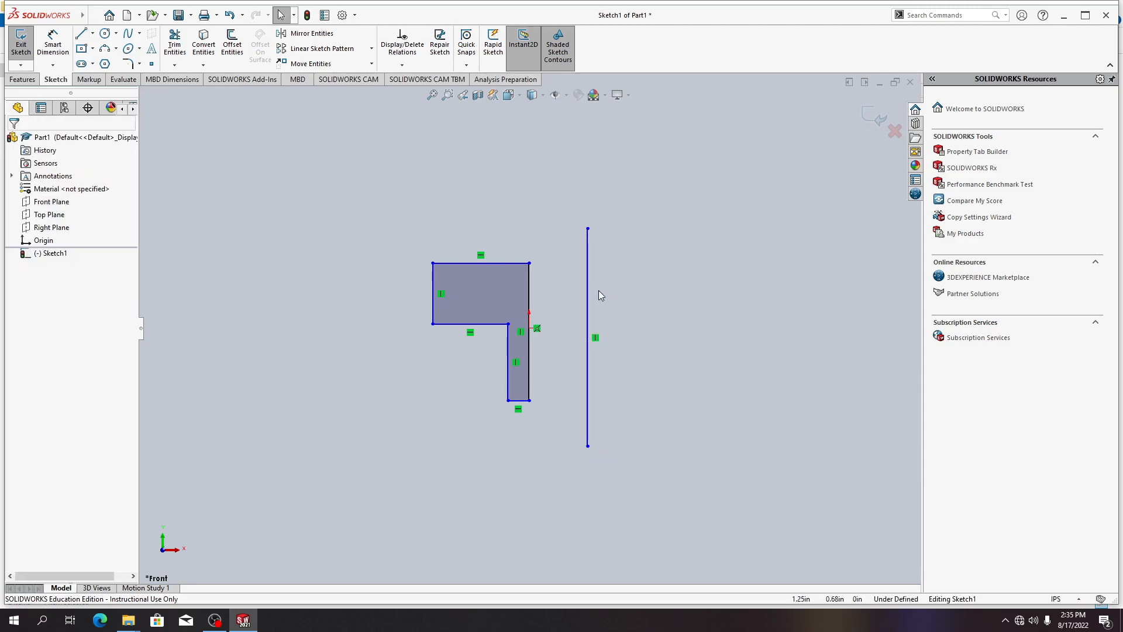
{"action": "right_click", "coordinate": [590, 289]}
{"action": "left_click", "coordinate": [622, 269]}
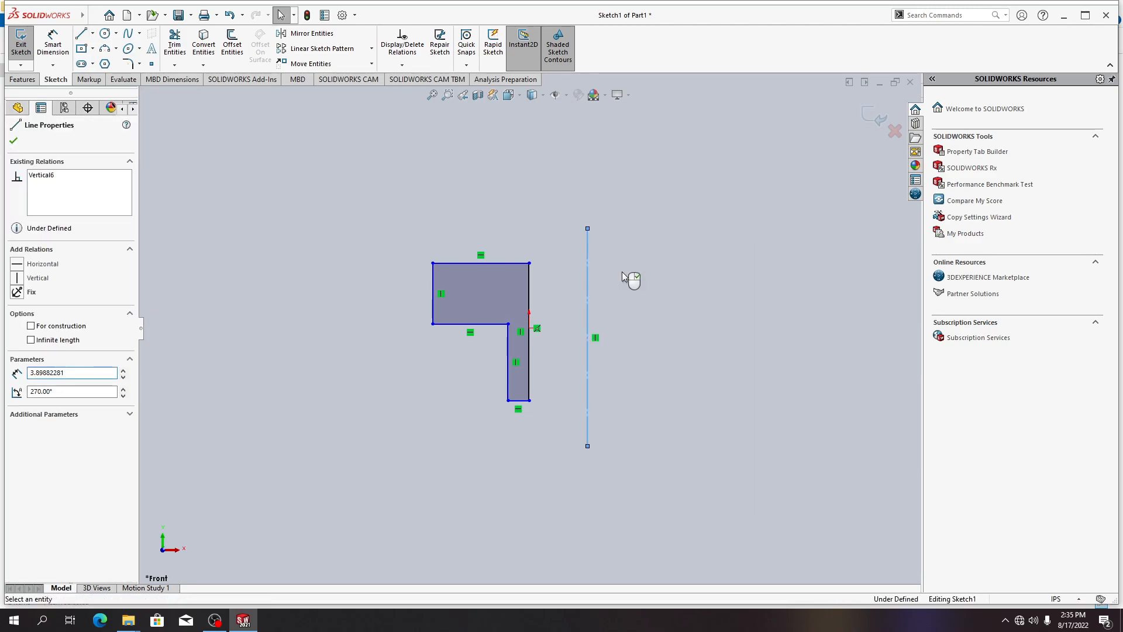
{"action": "left_click", "coordinate": [606, 283]}
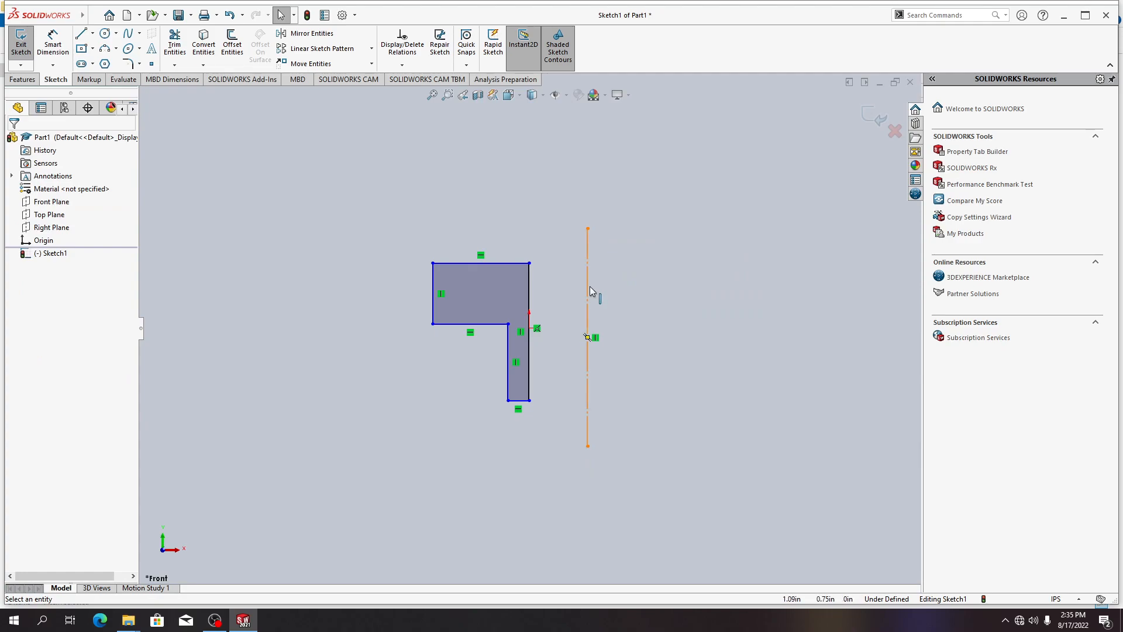
Convert the profile's top horizontal line and long vertical line through the origin to construction geometry
{"action": "left_click", "coordinate": [523, 283]}
{"action": "left_click", "coordinate": [506, 263]}
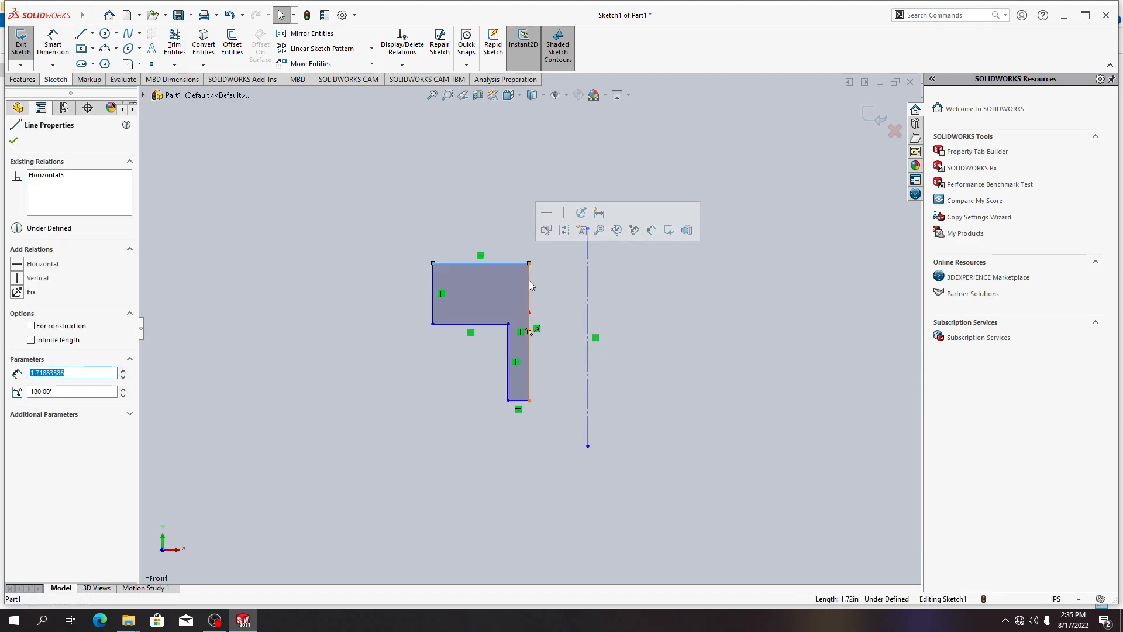
{"action": "left_click", "coordinate": [529, 280], "text": "ctrl"}
{"action": "right_click", "coordinate": [528, 279]}
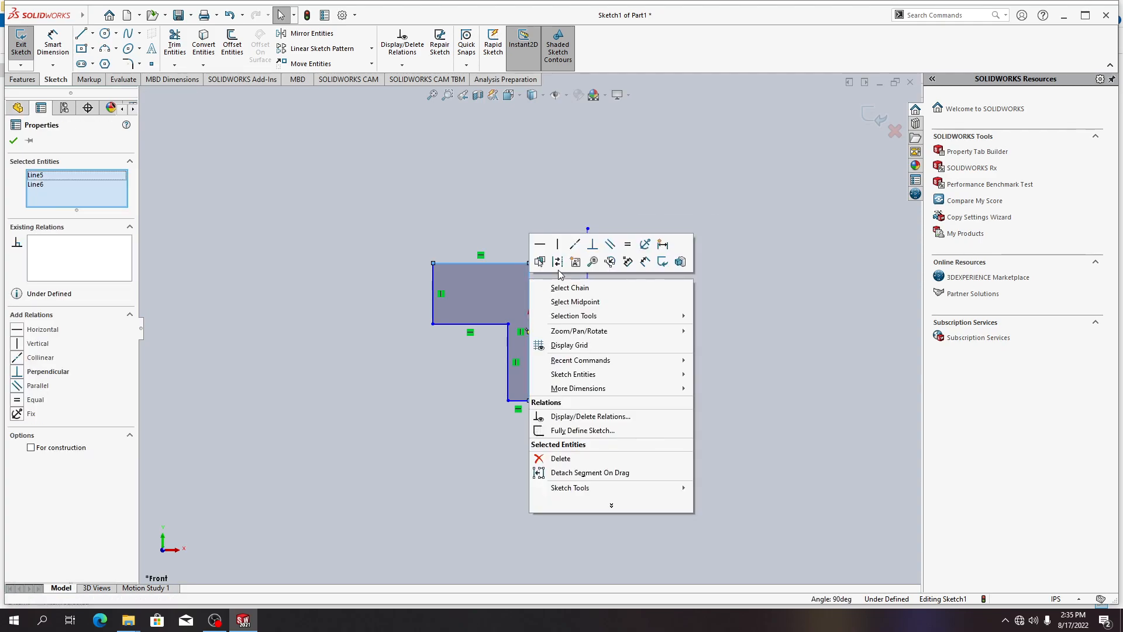
{"action": "left_click", "coordinate": [637, 312]}
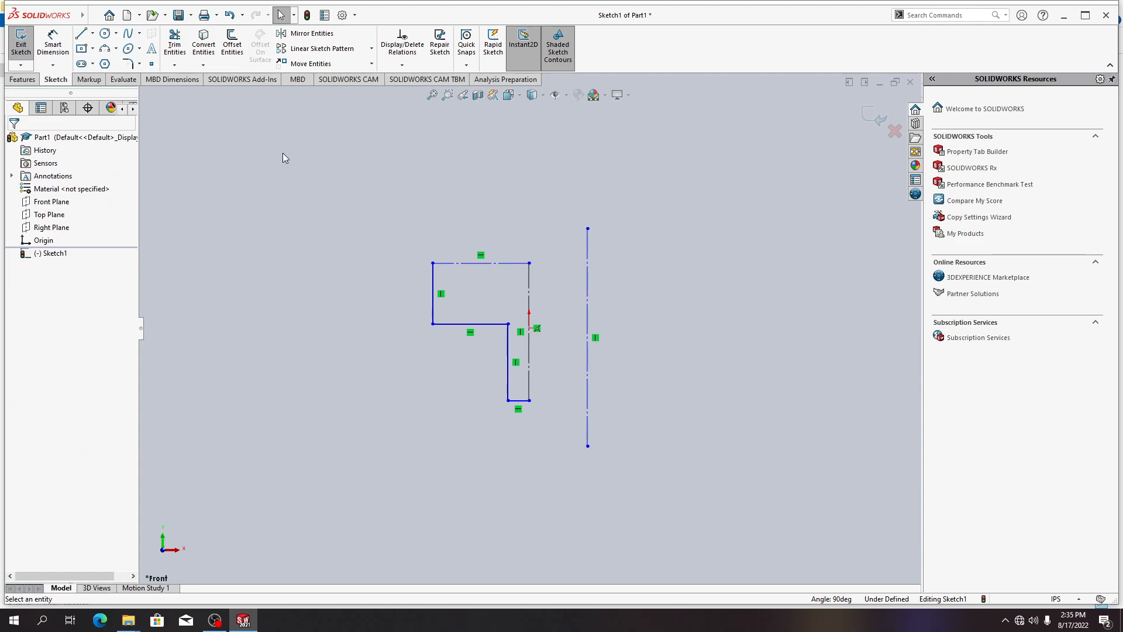
Set up a 360° thin-feature revolve of the four remaining solid lines about the separate vertical centerline, one-direction, 0.10 in thick
{"action": "mouse_move", "coordinate": [521, 288]}
{"action": "left_mouse_down"}
{"action": "mouse_move", "coordinate": [444, 384]}
{"action": "mouse_move", "coordinate": [393, 398]}
{"action": "left_mouse_up"}
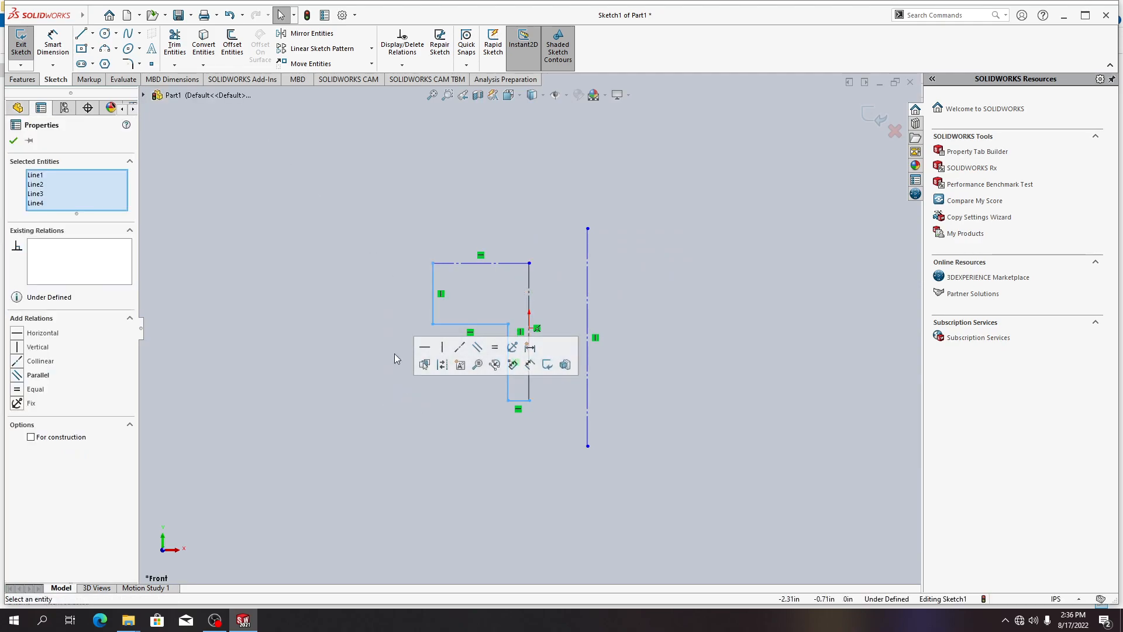
{"action": "left_click", "coordinate": [23, 79]}
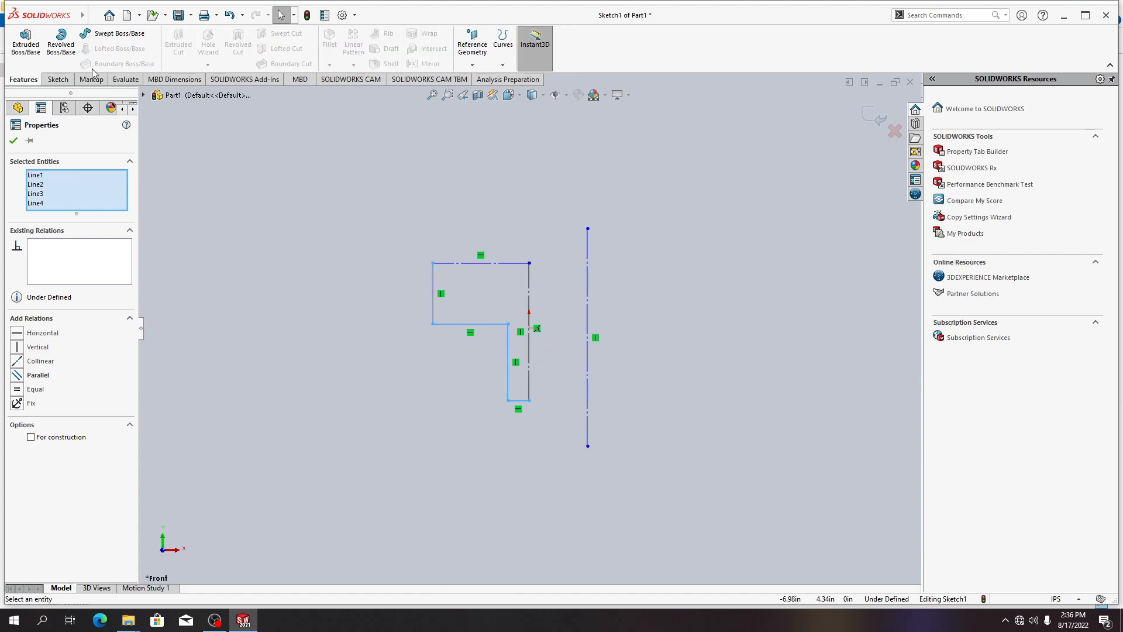
{"action": "left_click", "coordinate": [61, 42]}
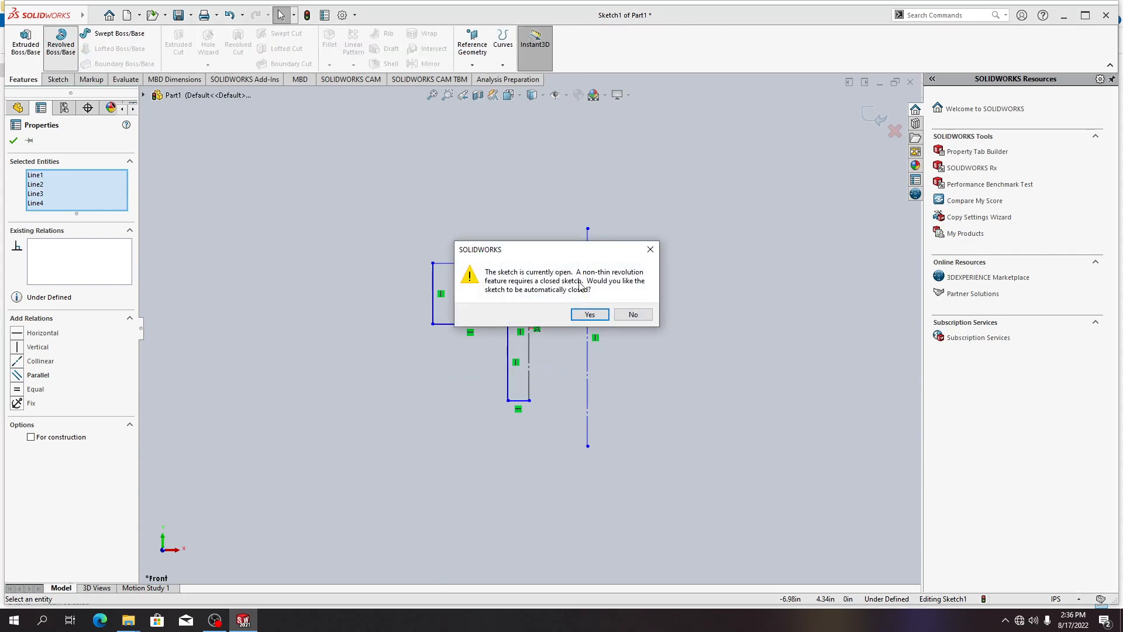
{"action": "left_click", "coordinate": [585, 313]}
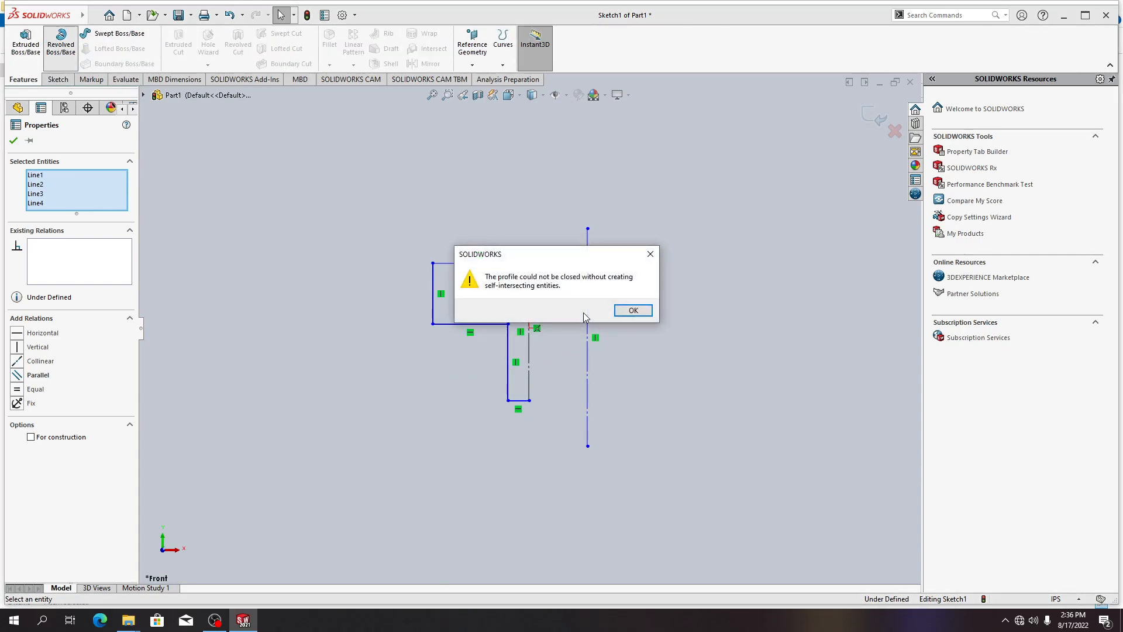
{"action": "left_click", "coordinate": [618, 312]}
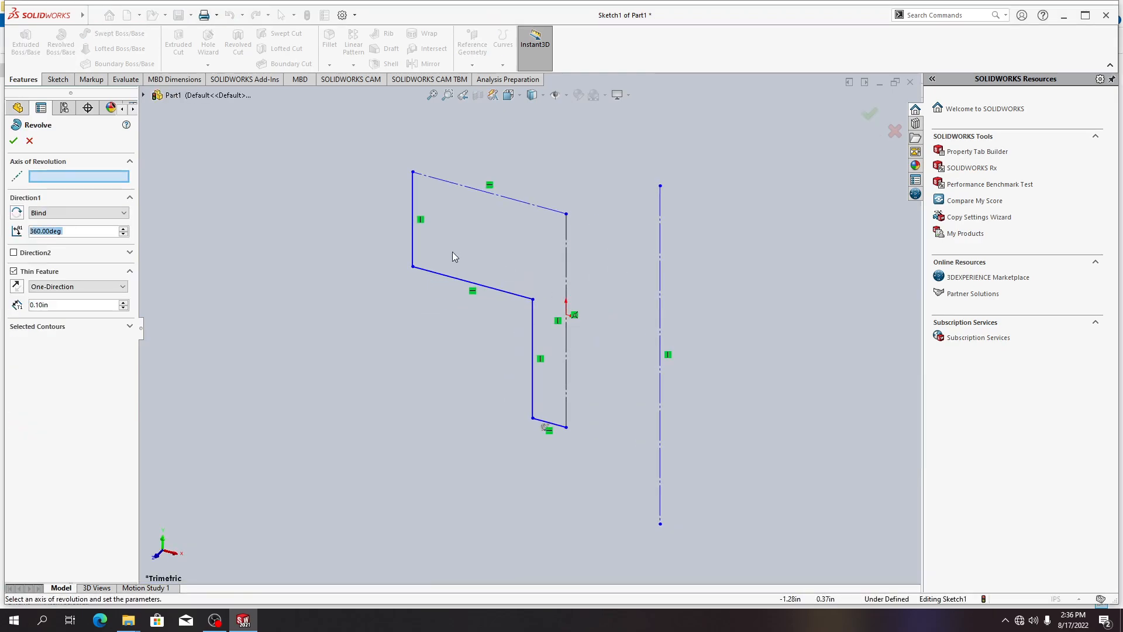
{"action": "mouse_move", "coordinate": [304, 282]}
{"action": "middle_mouse_down"}
{"action": "mouse_move", "coordinate": [286, 318]}
{"action": "mouse_move", "coordinate": [295, 343]}
{"action": "mouse_move", "coordinate": [377, 258]}
{"action": "middle_mouse_up"}
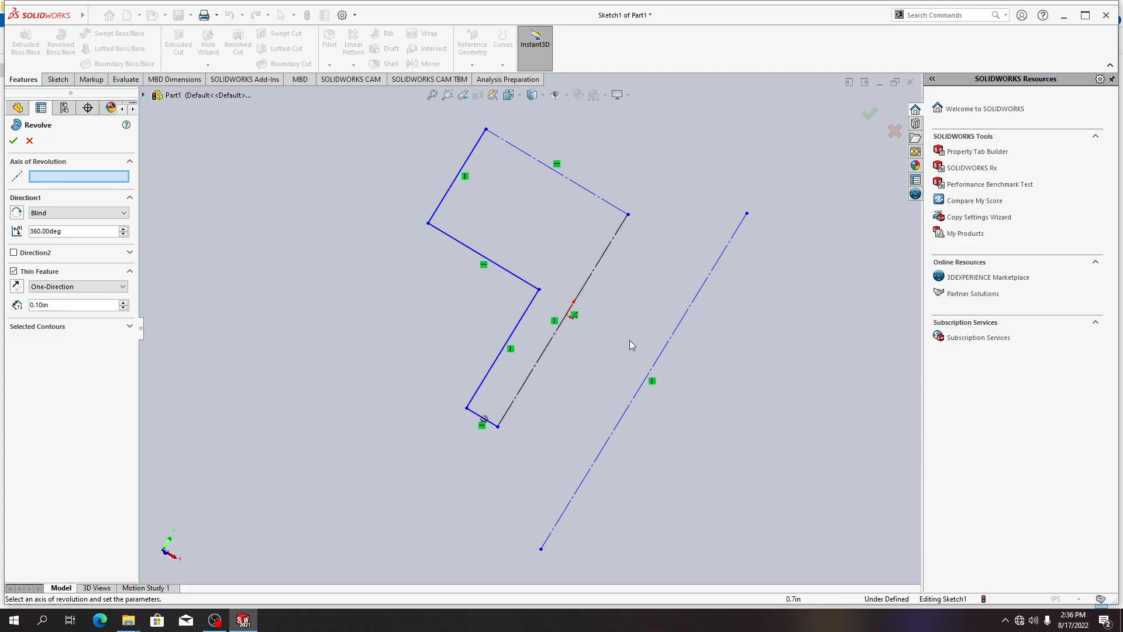
{"action": "left_click", "coordinate": [664, 357]}
{"action": "middle_click_drag", "start_coordinate": [504, 363], "coordinate": [413, 465]}
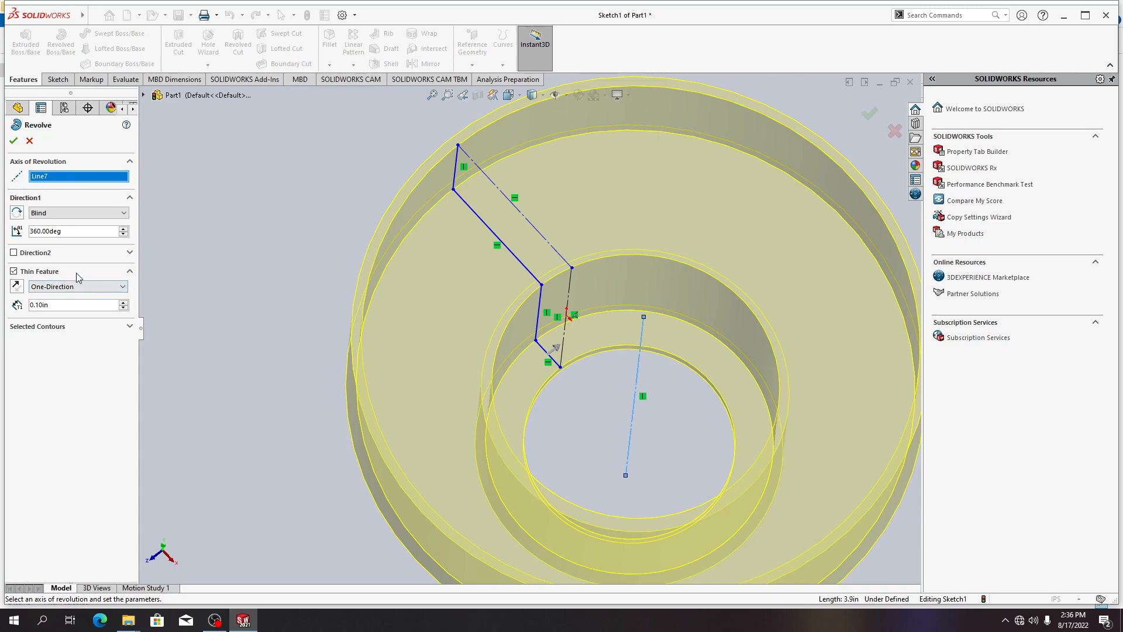
Examine the thin-feature options and the revolved preview from several angles, and cancel the Revolve
{"action": "left_click", "coordinate": [129, 272]}
{"action": "left_click", "coordinate": [129, 272]}
{"action": "scroll", "coordinate": [551, 286], "scroll_direction": "down", "scroll_amount": 3}
{"action": "scroll", "coordinate": [549, 296], "scroll_direction": "up", "scroll_amount": 4}
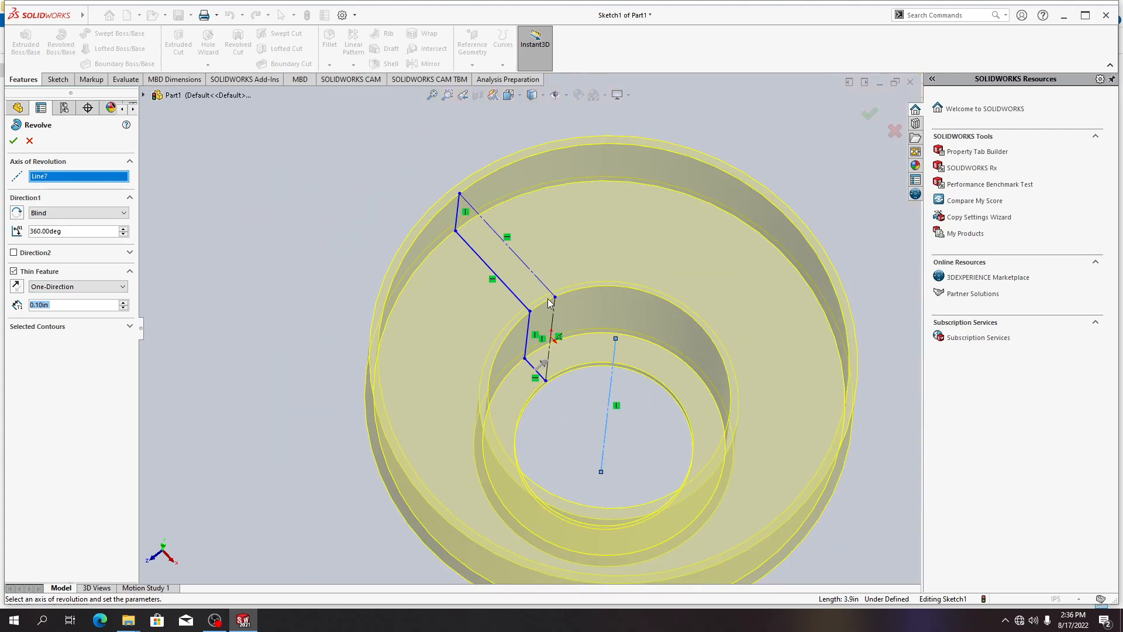
{"action": "mouse_move", "coordinate": [559, 421]}
{"action": "middle_mouse_down"}
{"action": "mouse_move", "coordinate": [453, 337]}
{"action": "mouse_move", "coordinate": [456, 394]}
{"action": "mouse_move", "coordinate": [527, 509]}
{"action": "mouse_move", "coordinate": [483, 514]}
{"action": "mouse_move", "coordinate": [479, 535]}
{"action": "mouse_move", "coordinate": [538, 501]}
{"action": "middle_mouse_up"}
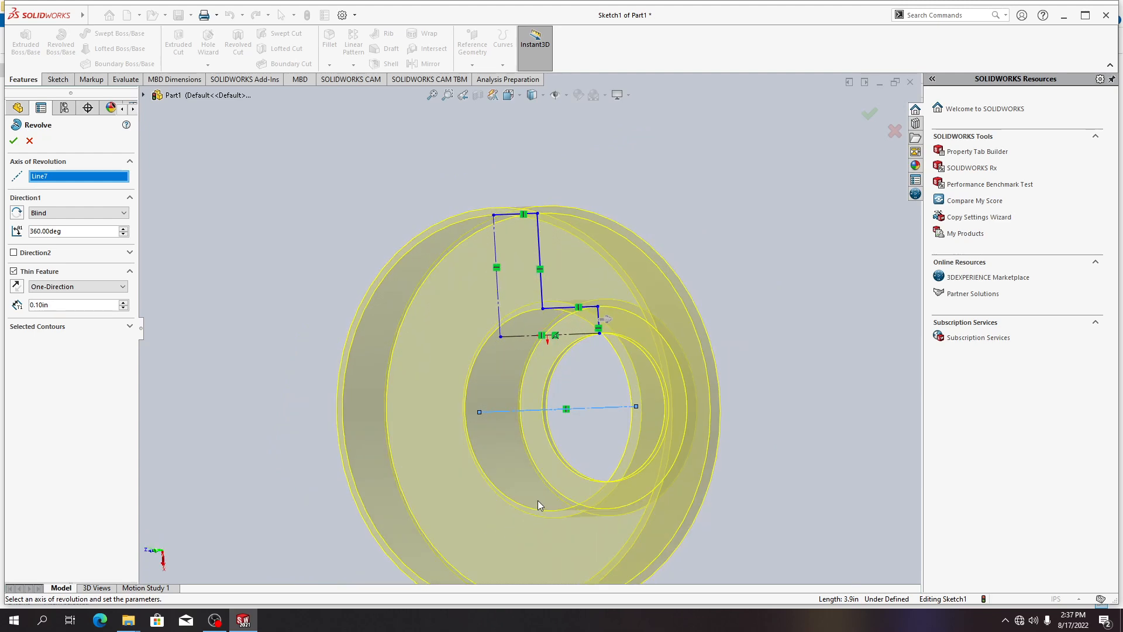
{"action": "middle_click_drag", "start_coordinate": [518, 471], "coordinate": [565, 448]}
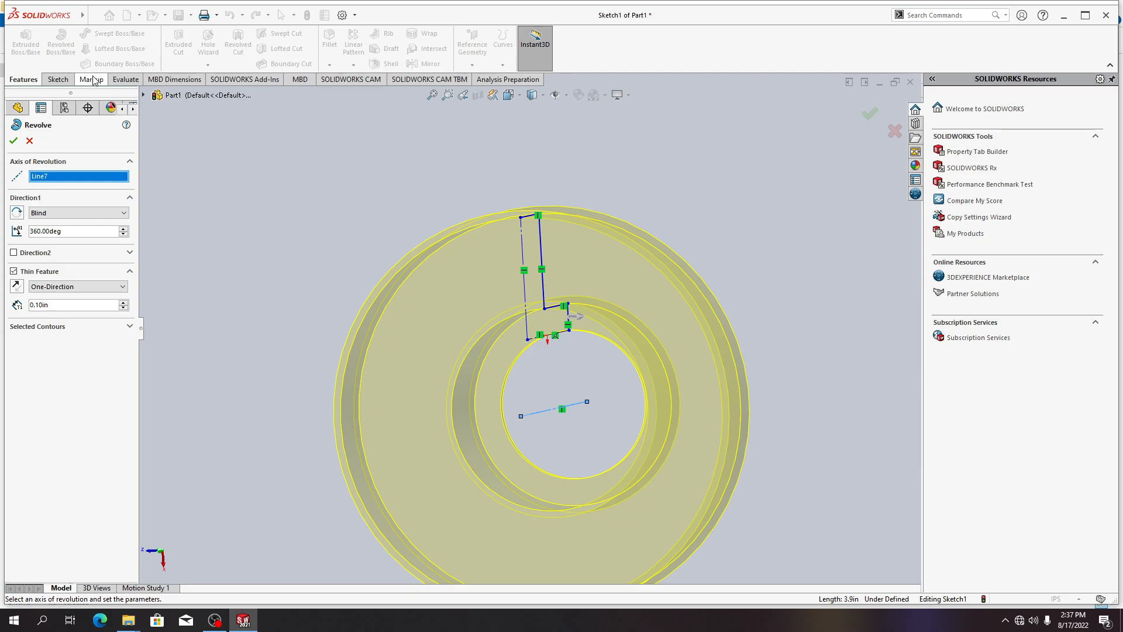
{"action": "key", "text": "Escape"}
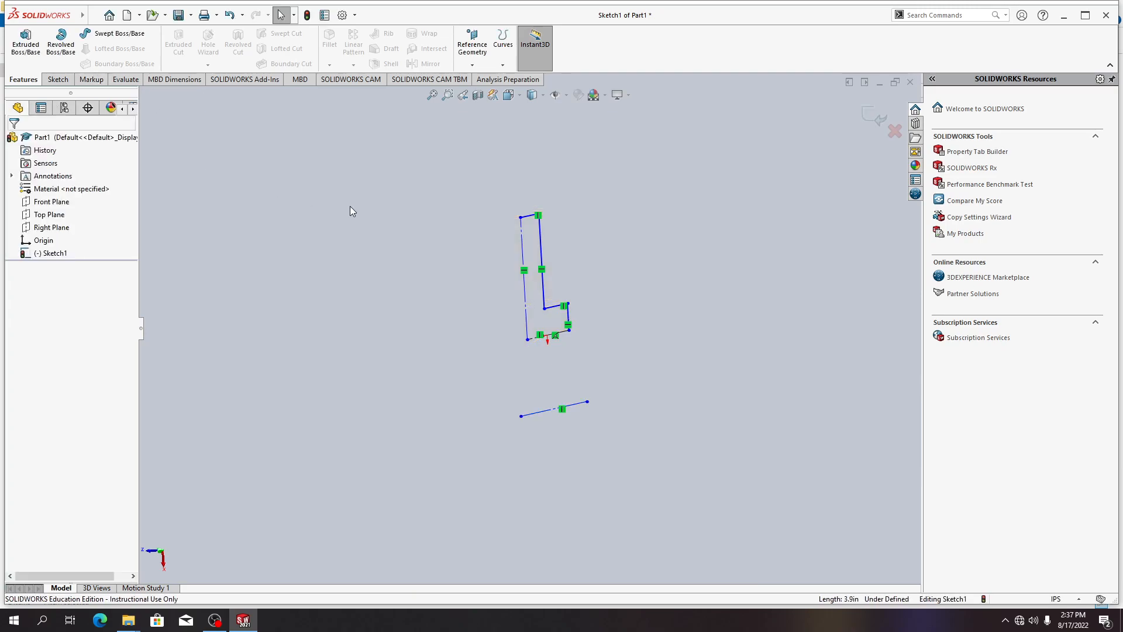
Orient the view normal to the Front Plane and delete all six lines of the stepped profile, keeping the separate centerline
{"action": "right_click", "coordinate": [54, 201]}
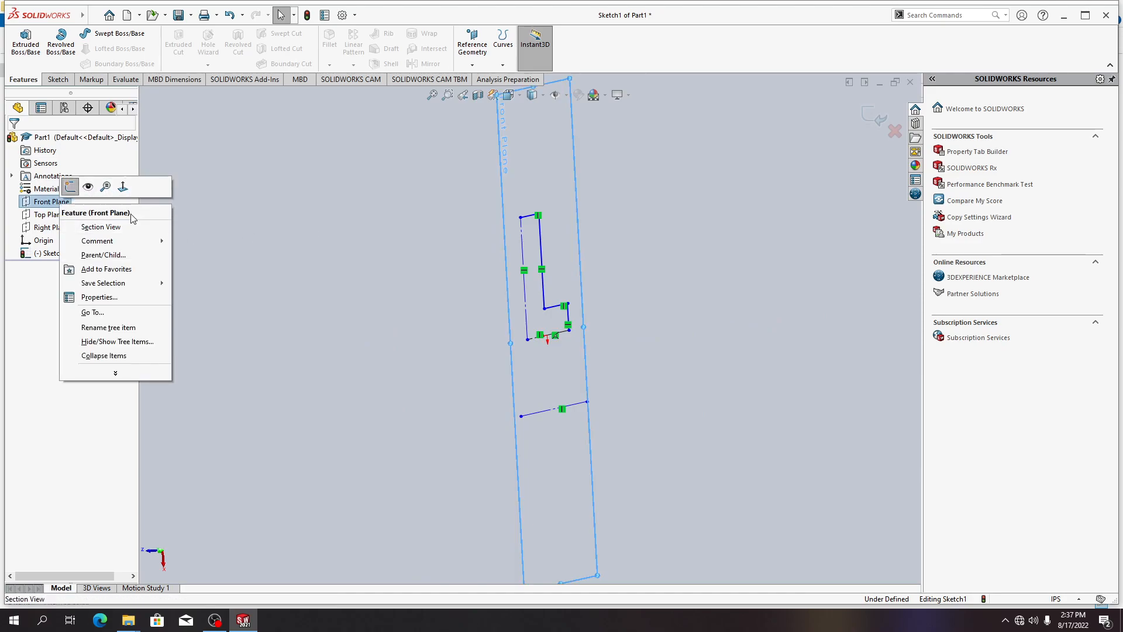
{"action": "left_click", "coordinate": [123, 186]}
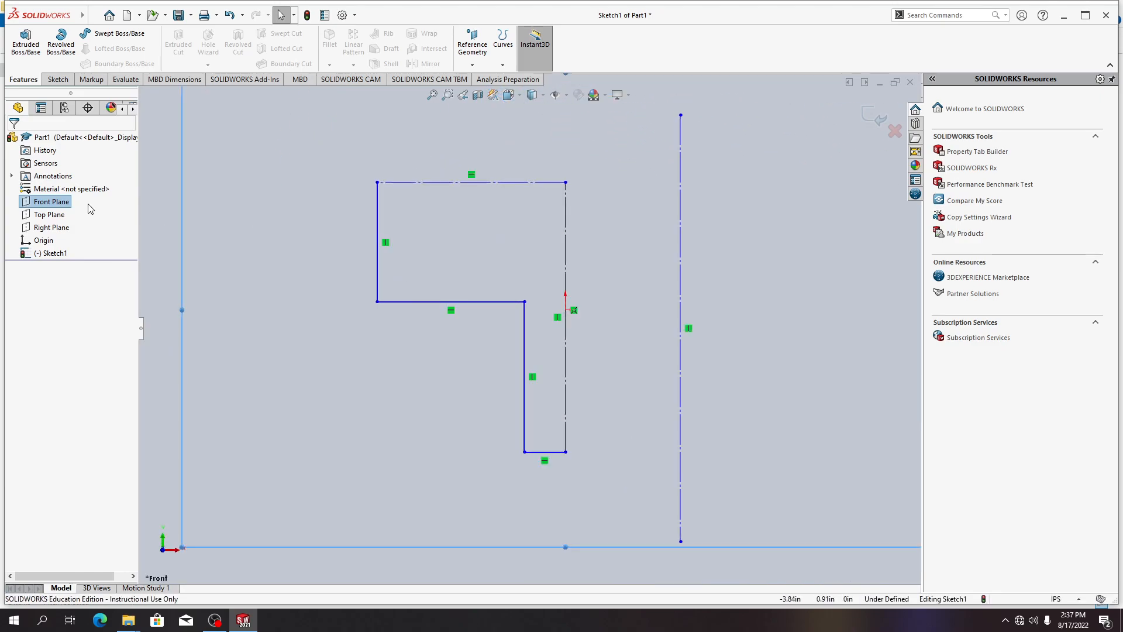
{"action": "scroll", "coordinate": [507, 318], "scroll_direction": "down", "scroll_amount": 2}
{"action": "scroll", "coordinate": [523, 319], "scroll_direction": "up", "scroll_amount": 4}
{"action": "left_click", "coordinate": [567, 304]}
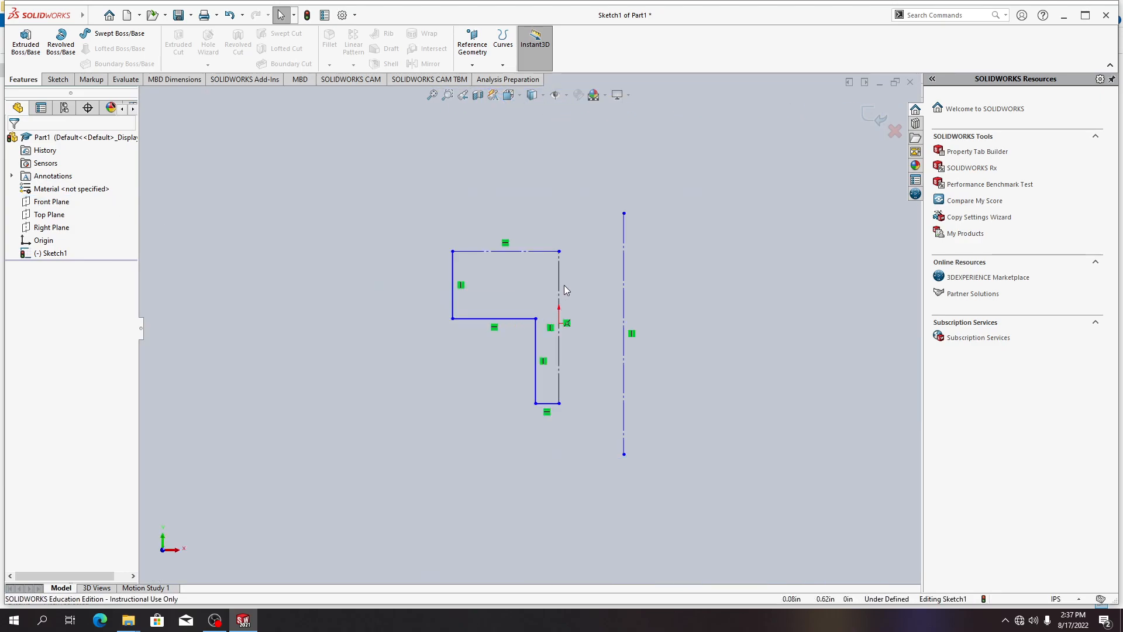
{"action": "scroll", "coordinate": [570, 334], "scroll_direction": "up", "scroll_amount": 1}
{"action": "scroll", "coordinate": [570, 307], "scroll_direction": "down", "scroll_amount": 2}
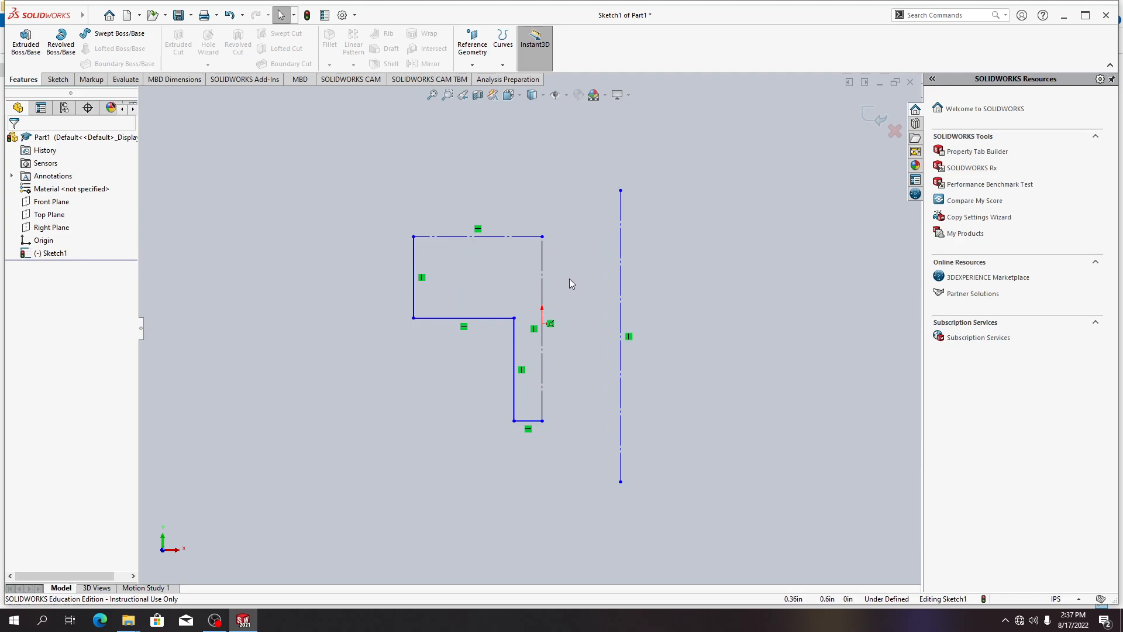
{"action": "mouse_move", "coordinate": [579, 206]}
{"action": "left_mouse_down"}
{"action": "mouse_move", "coordinate": [501, 379]}
{"action": "mouse_move", "coordinate": [402, 462]}
{"action": "mouse_move", "coordinate": [383, 441]}
{"action": "left_mouse_up"}
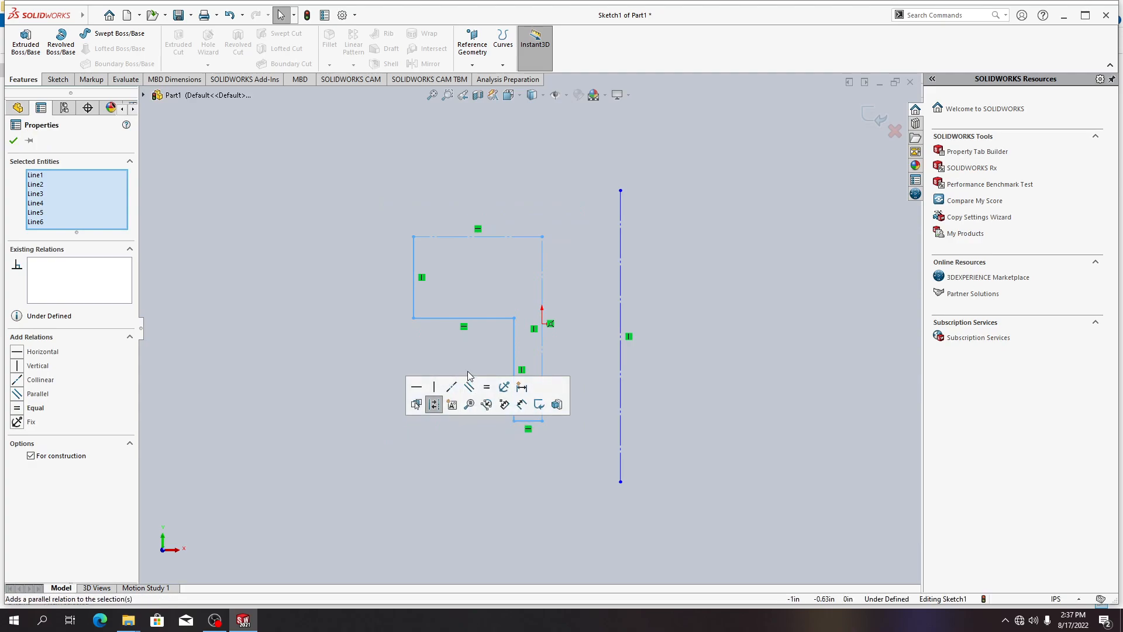
{"action": "key", "text": "Delete"}
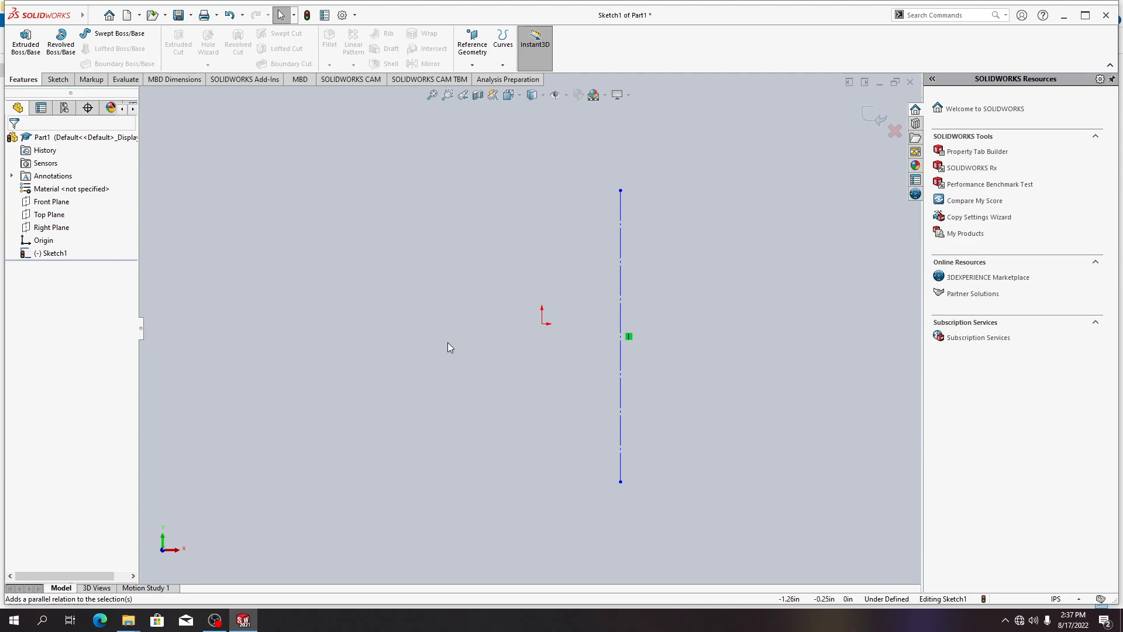
Open the Thin_Features part from the Case Study folder of Lesson07
{"action": "key", "text": "alt+Tab"}
{"action": "key", "text": "alt+Tab"}
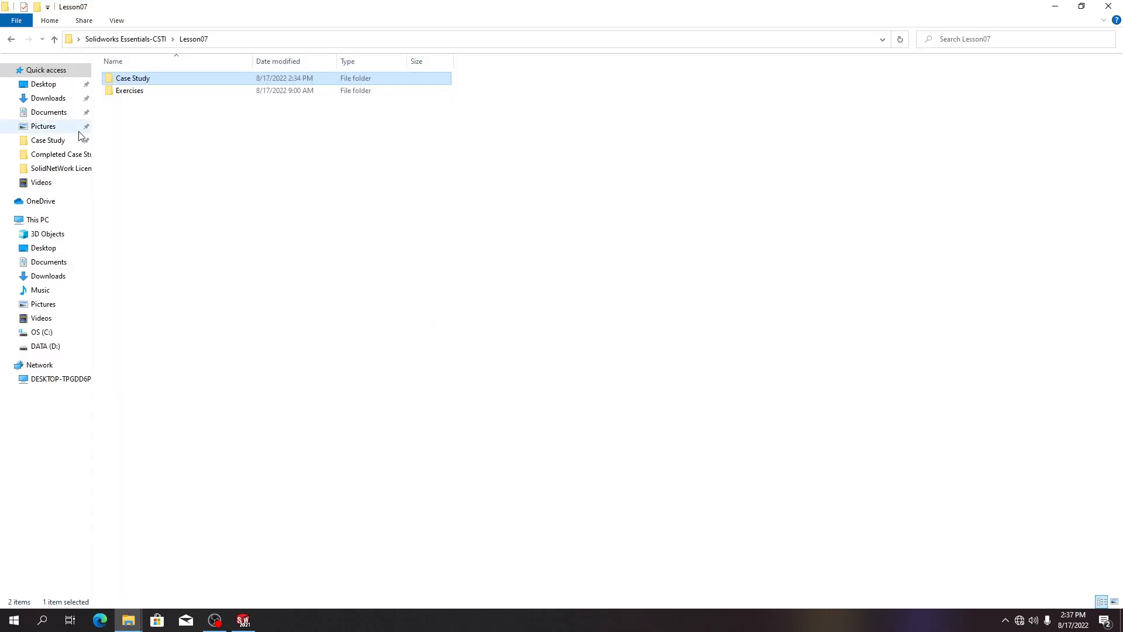
{"action": "double_click", "coordinate": [148, 86]}
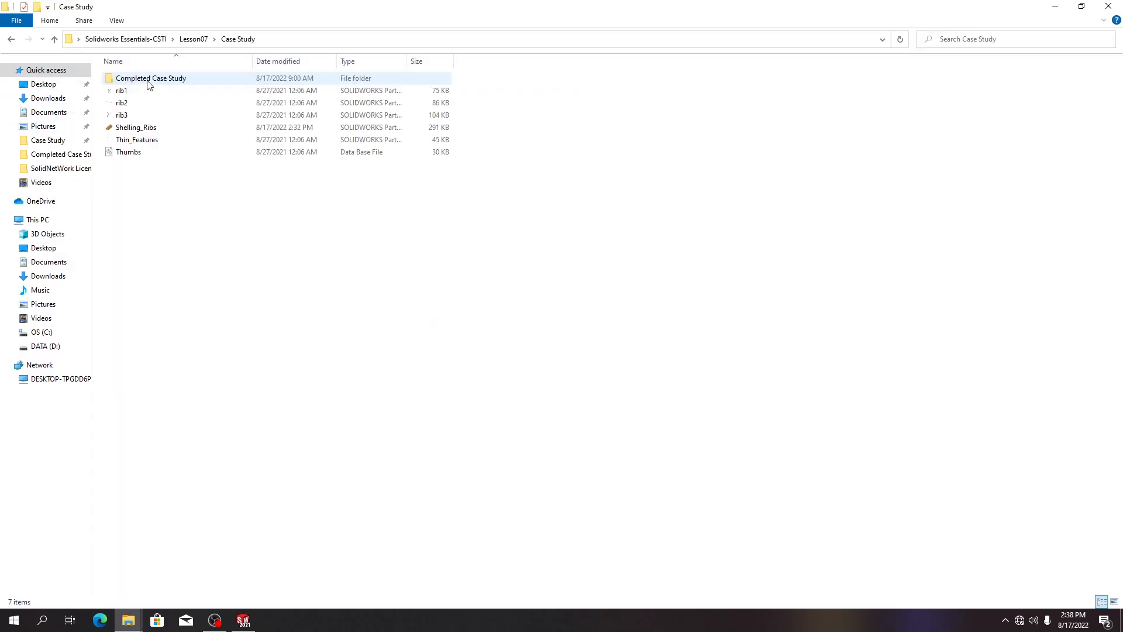
{"action": "left_click", "coordinate": [154, 142]}
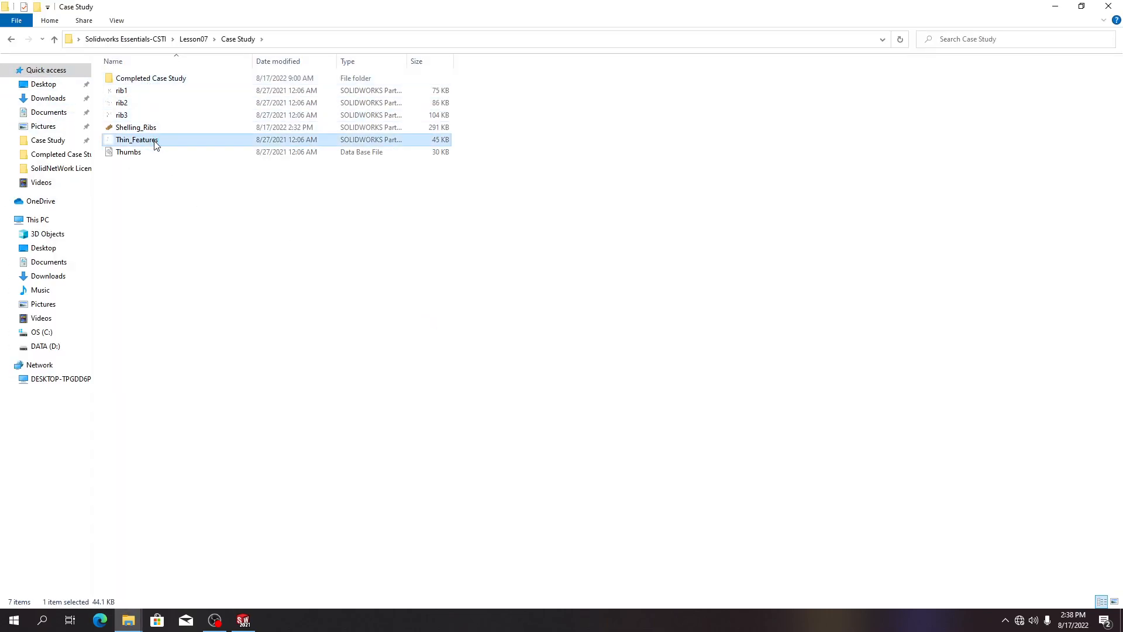
{"action": "key", "text": "Return"}
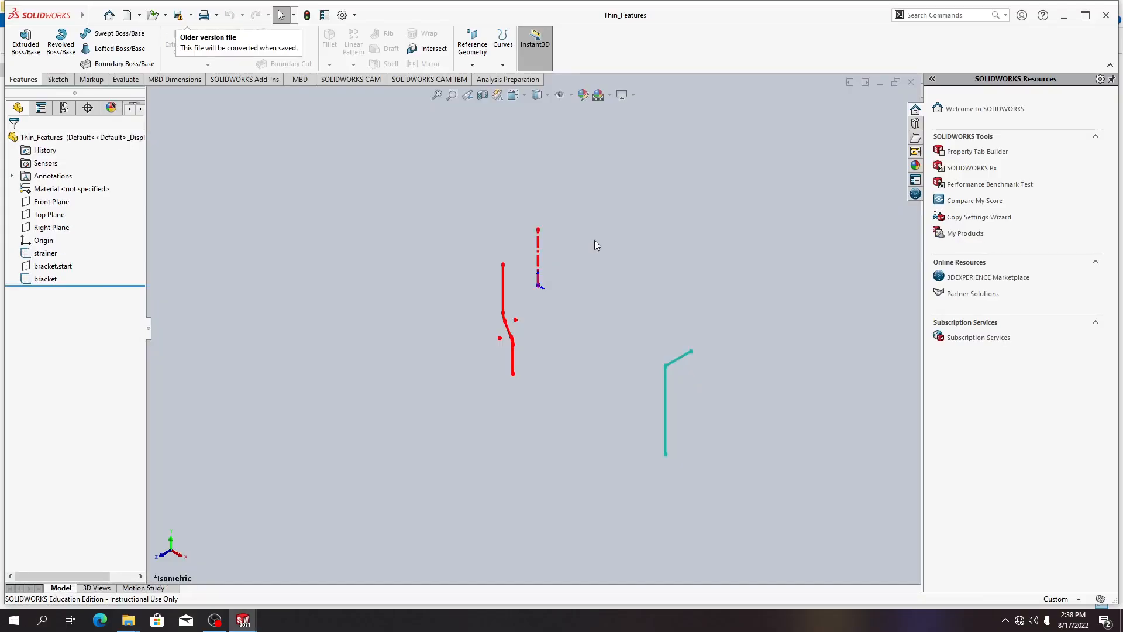
{"action": "key", "text": "alt+Tab"}
{"action": "key", "text": "alt+Tab"}
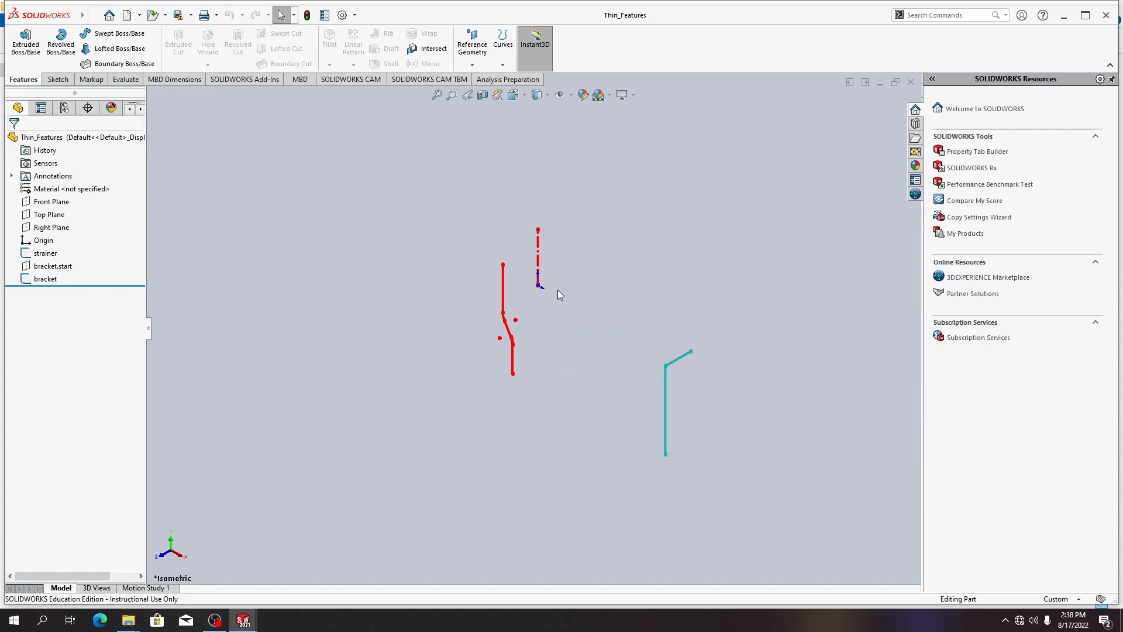
Orient the view normal to the Front Plane and set up a 360° thin-feature revolve of the strainer sketch about its vertical centerline
{"action": "right_click", "coordinate": [58, 201]}
{"action": "left_click", "coordinate": [121, 183]}
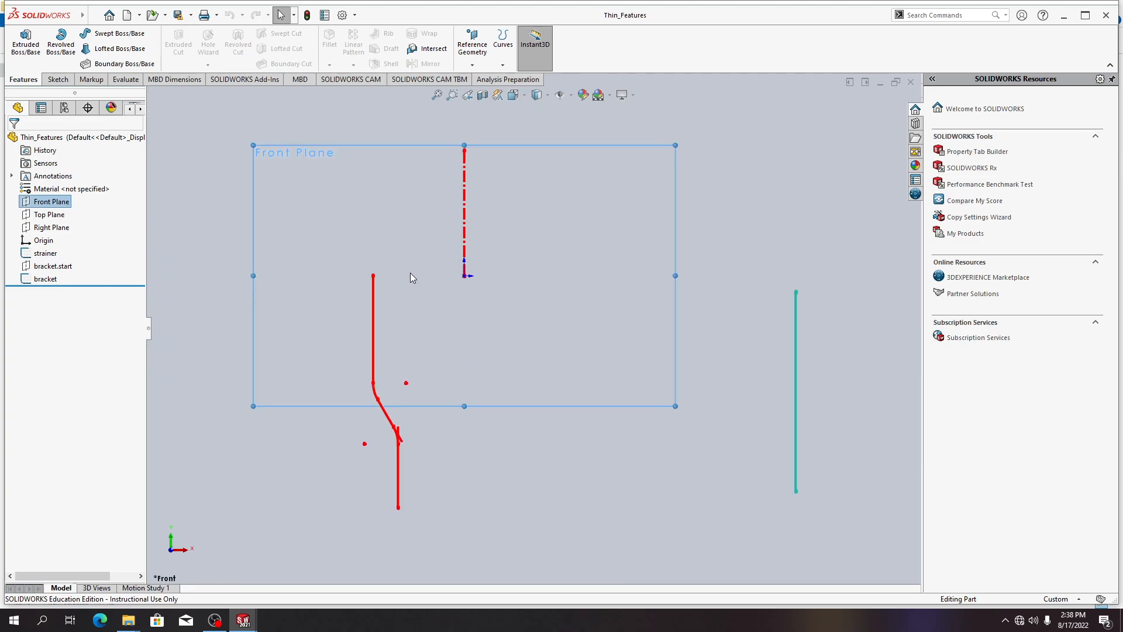
{"action": "left_click", "coordinate": [464, 217]}
{"action": "left_click", "coordinate": [61, 42]}
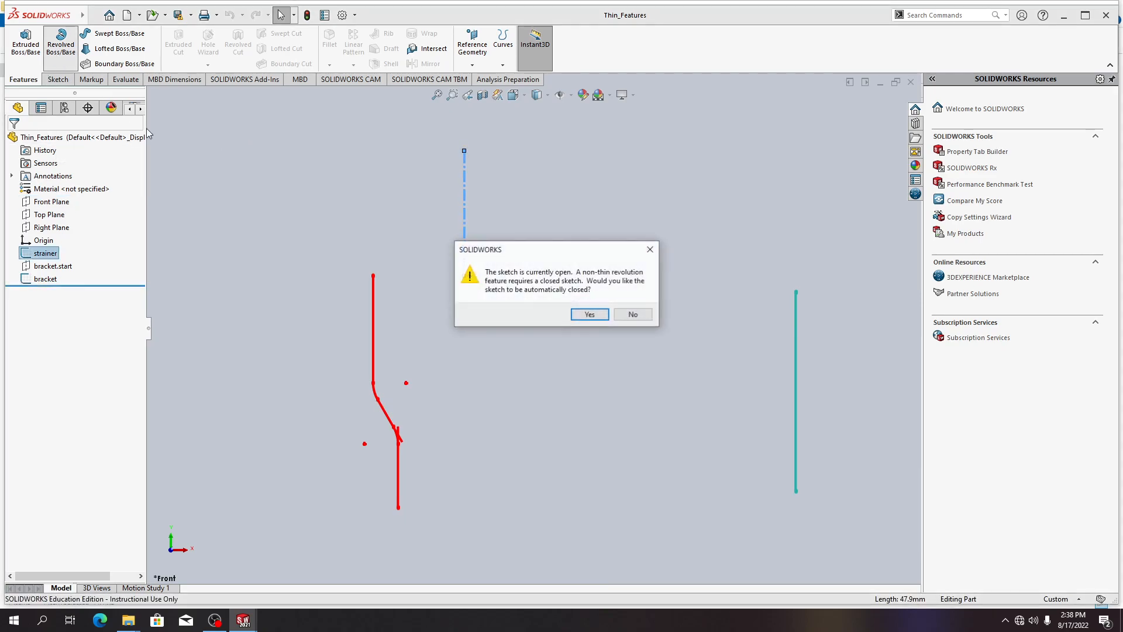
{"action": "left_click", "coordinate": [587, 315]}
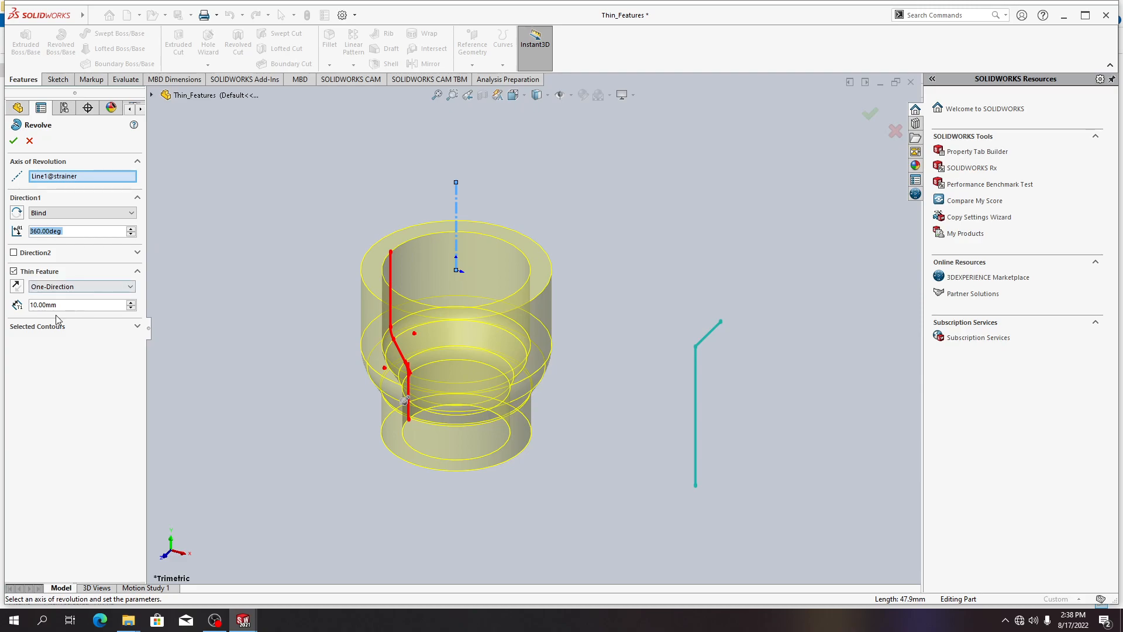
Set the revolve's one-direction wall thickness to 5 mm and create the feature
{"action": "left_click", "coordinate": [34, 305]}
{"action": "left_click", "coordinate": [38, 305]}
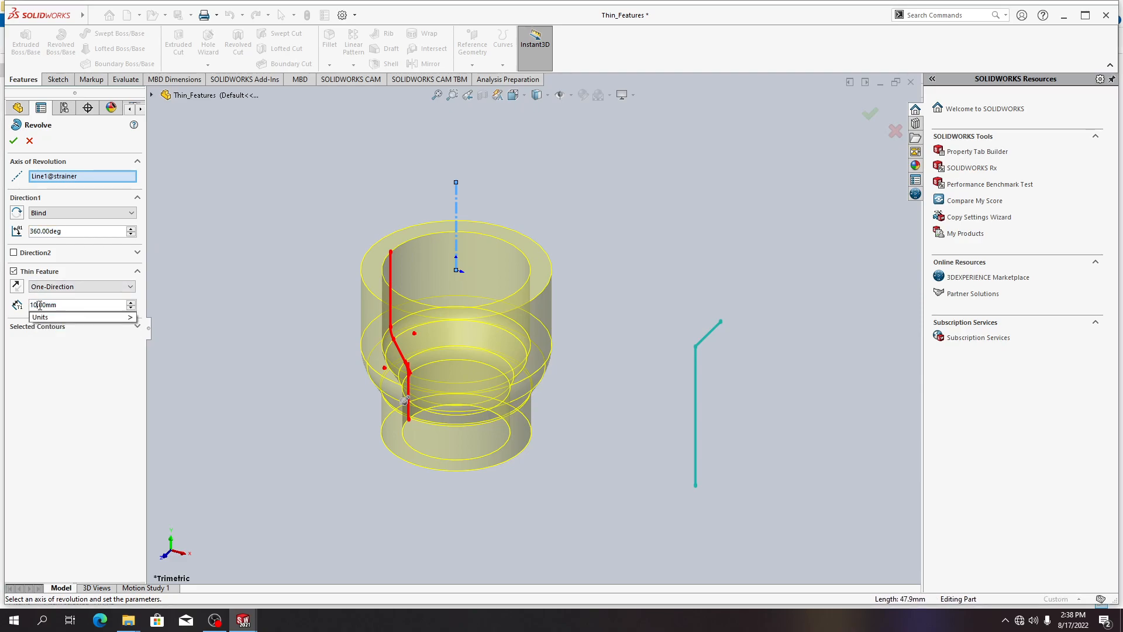
{"action": "key", "text": "BackSpace"}
{"action": "key", "text": "BackSpace"}
{"action": "type", "text": "5"}
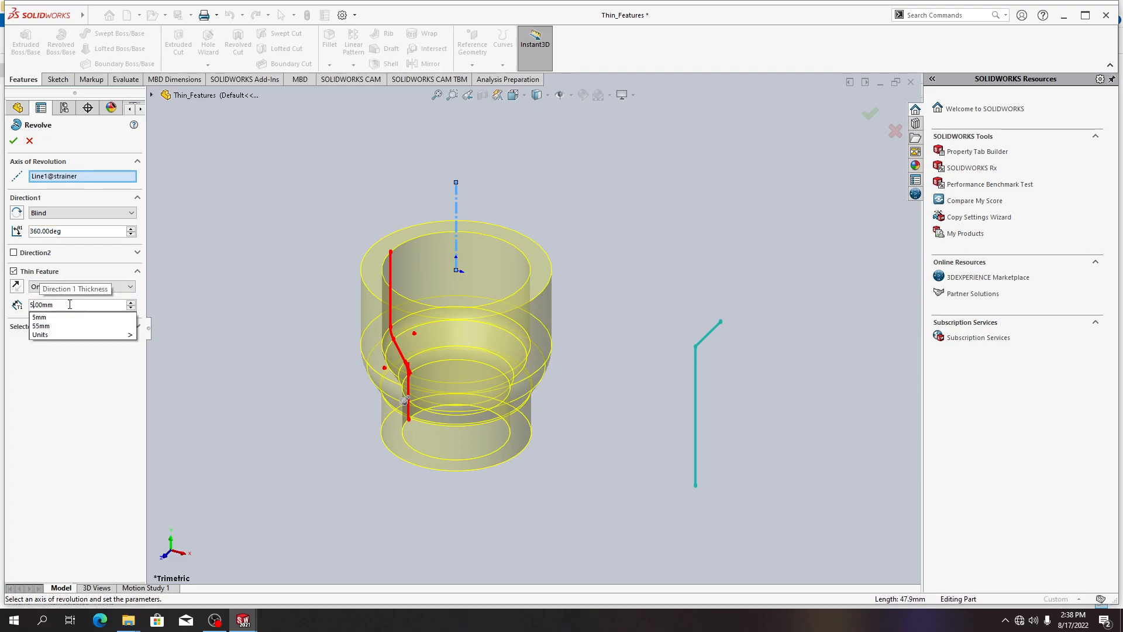
{"action": "left_click", "coordinate": [97, 396]}
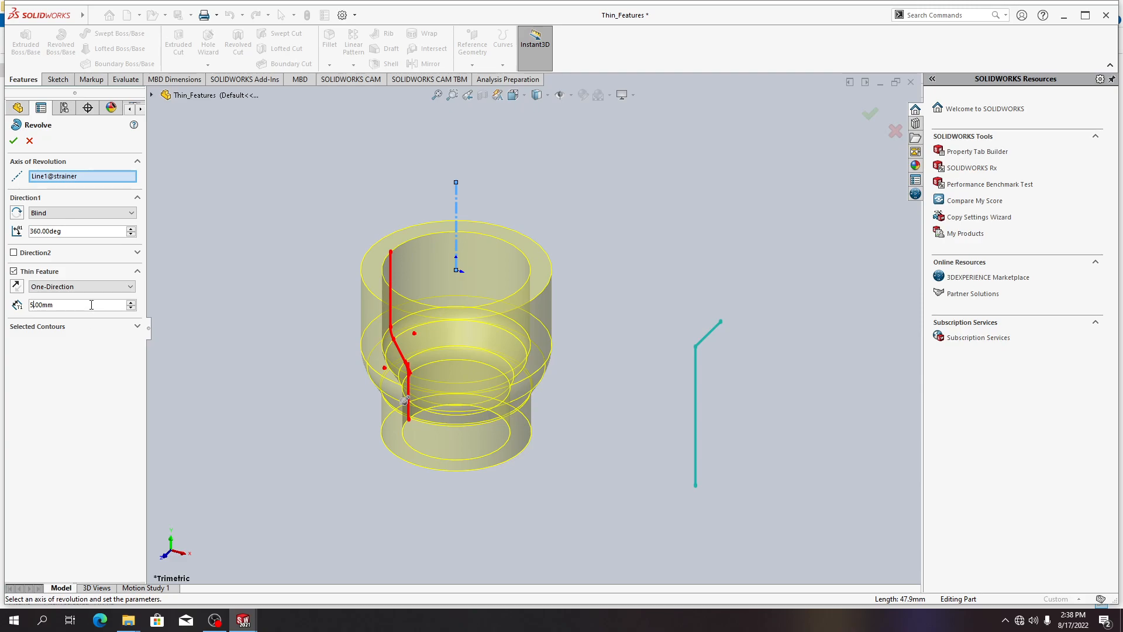
{"action": "left_click", "coordinate": [13, 140]}
Set up a thin-feature boss extrusion of the open L-shaped bracket sketch, with the wall thickness applied Mid-Plane
{"action": "mouse_move", "coordinate": [303, 366]}
{"action": "middle_mouse_down"}
{"action": "mouse_move", "coordinate": [314, 431]}
{"action": "mouse_move", "coordinate": [303, 489]}
{"action": "mouse_move", "coordinate": [313, 394]}
{"action": "mouse_move", "coordinate": [351, 341]}
{"action": "mouse_move", "coordinate": [287, 369]}
{"action": "middle_mouse_up"}
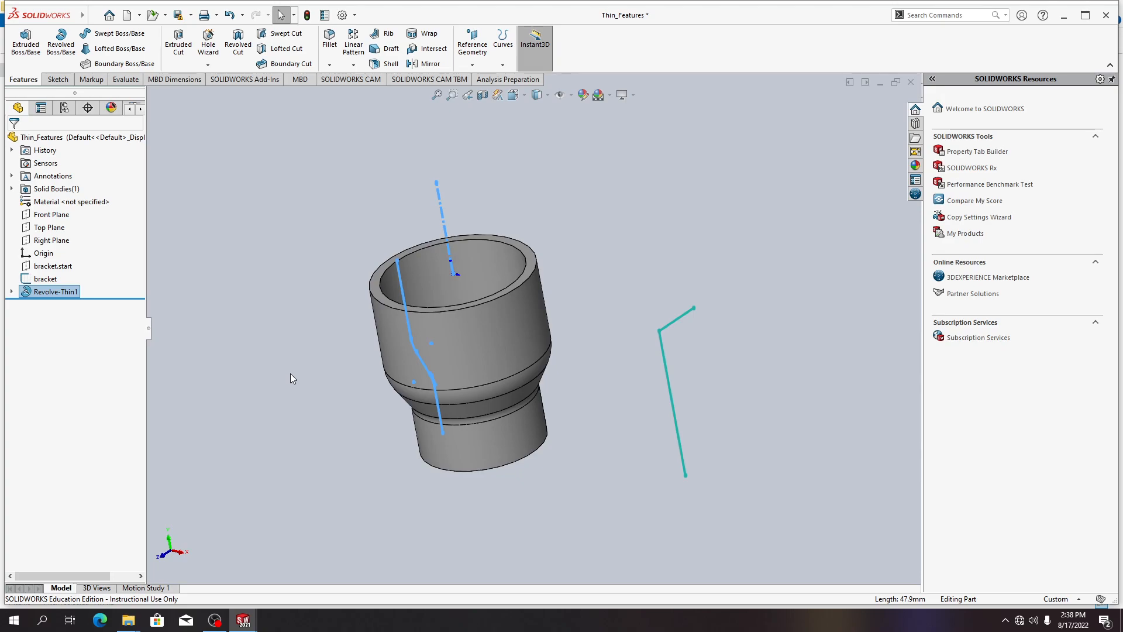
{"action": "scroll", "coordinate": [288, 327], "scroll_direction": "up", "scroll_amount": 5}
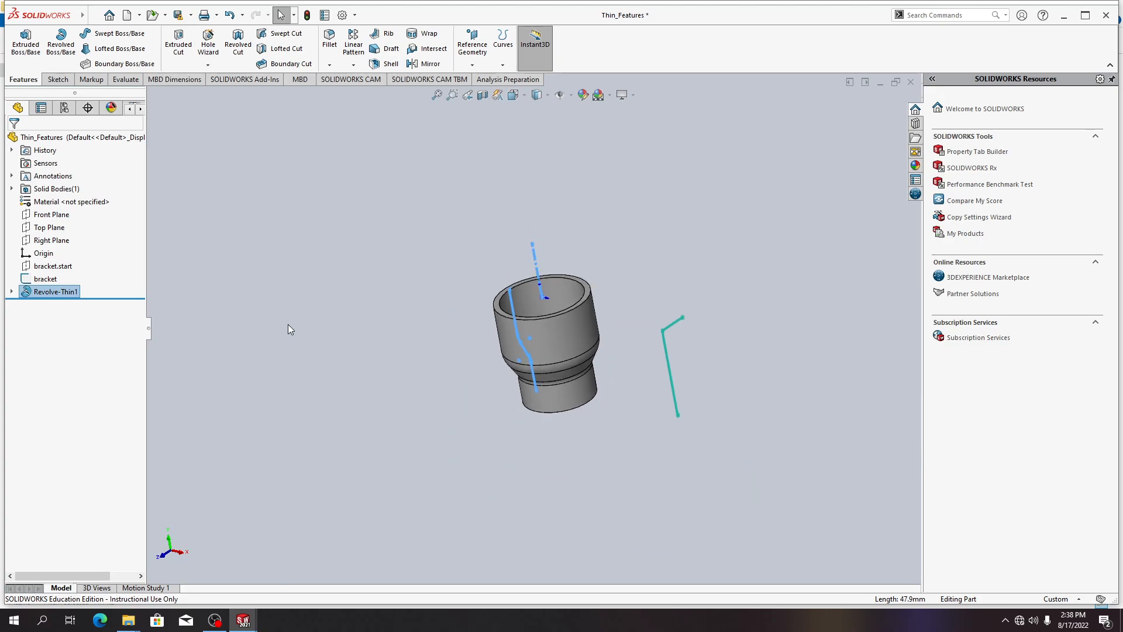
{"action": "scroll", "coordinate": [649, 363], "scroll_direction": "down", "scroll_amount": 4}
{"action": "left_click", "coordinate": [676, 310]}
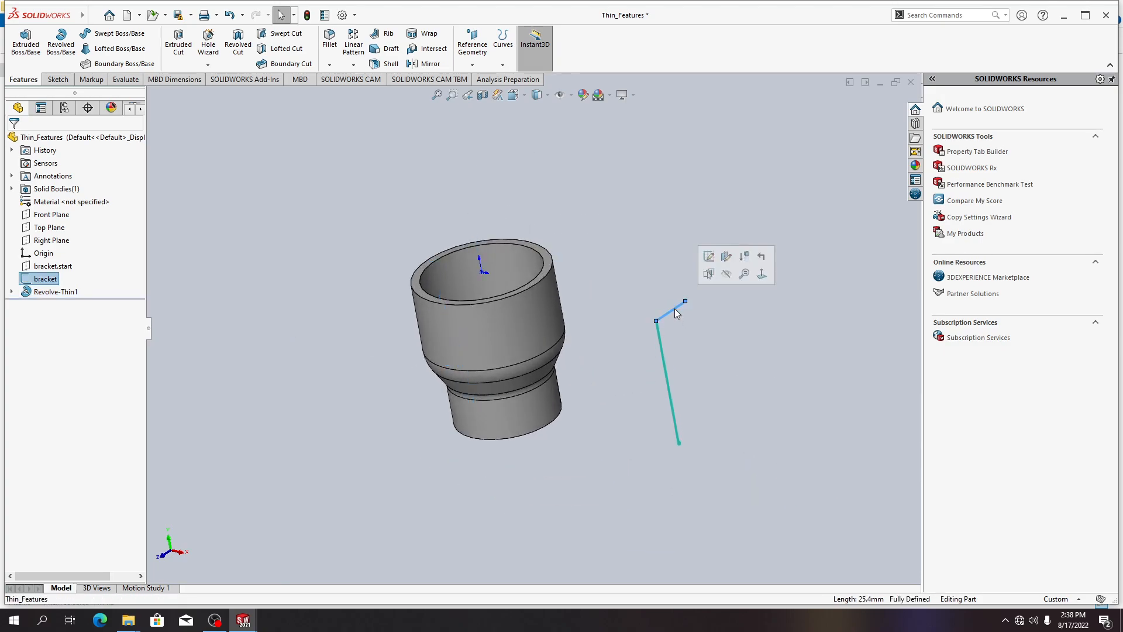
{"action": "left_click", "coordinate": [661, 348]}
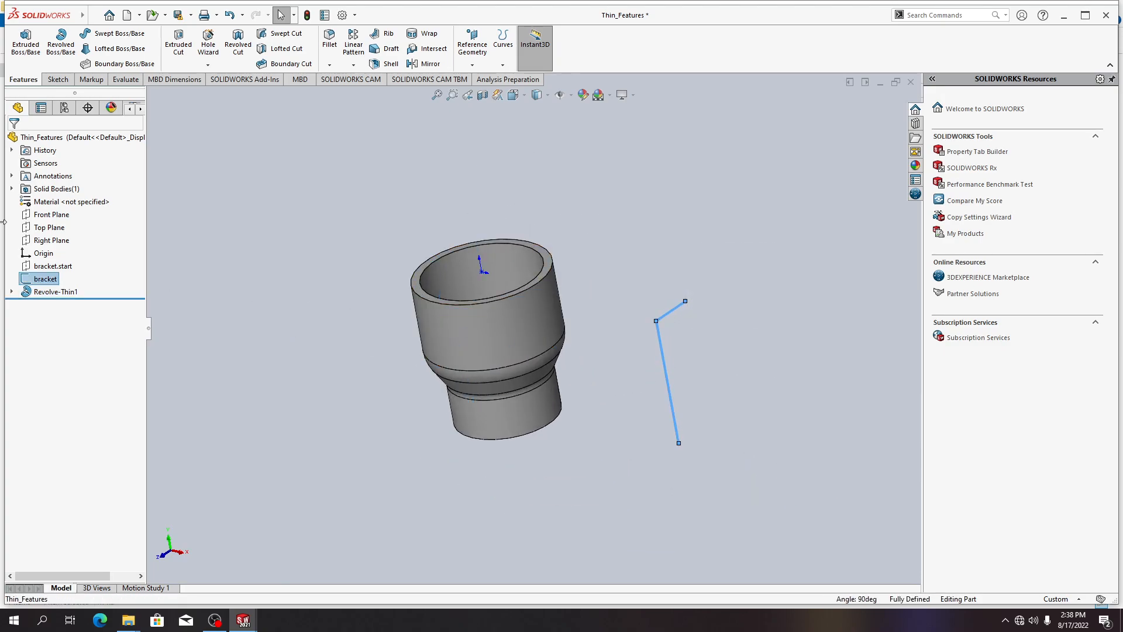
{"action": "left_click", "coordinate": [22, 58]}
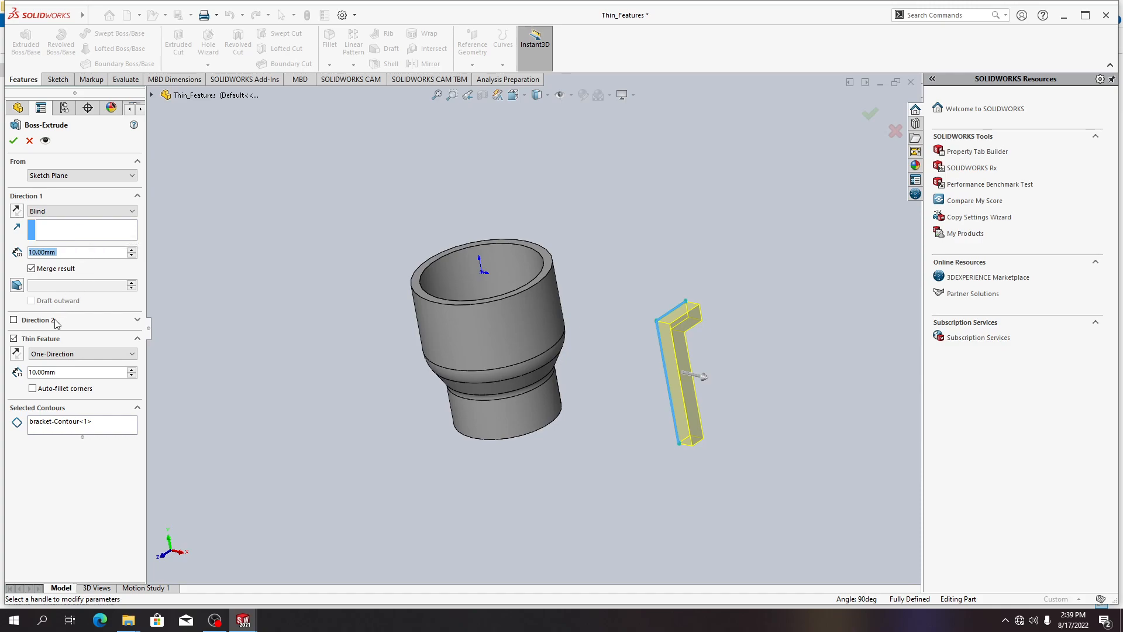
{"action": "left_click", "coordinate": [67, 357]}
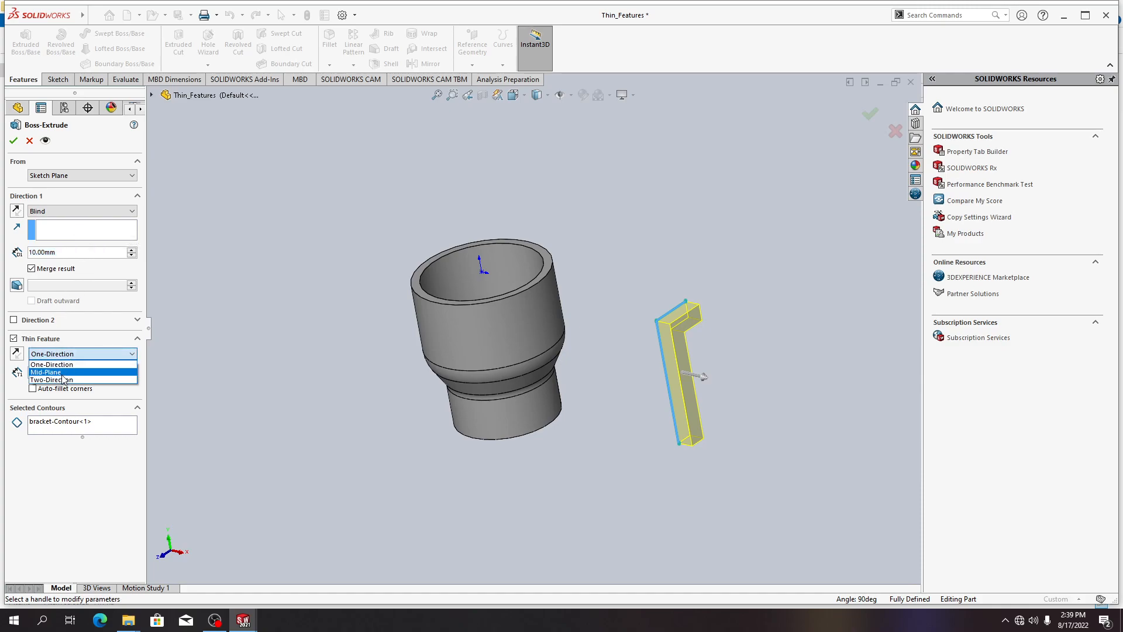
{"action": "left_click", "coordinate": [63, 374]}
Set the bracket's wall thickness to 5 mm and auto-fillet its corners with a 3 mm radius
{"action": "left_click", "coordinate": [90, 371]}
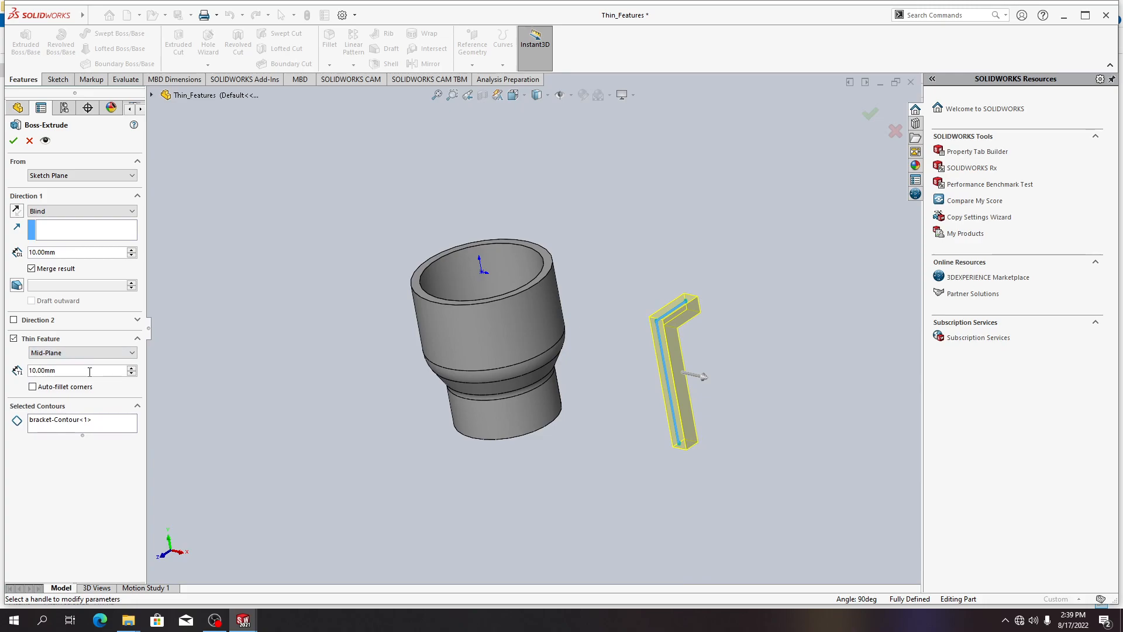
{"action": "double_click", "coordinate": [90, 370]}
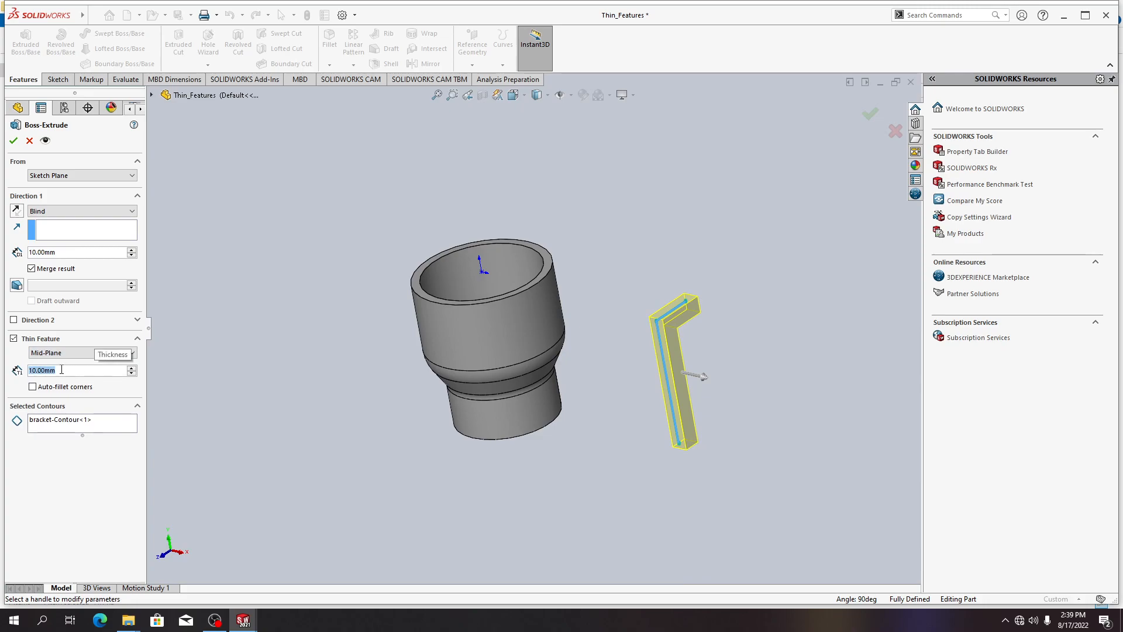
{"action": "left_click", "coordinate": [34, 372]}
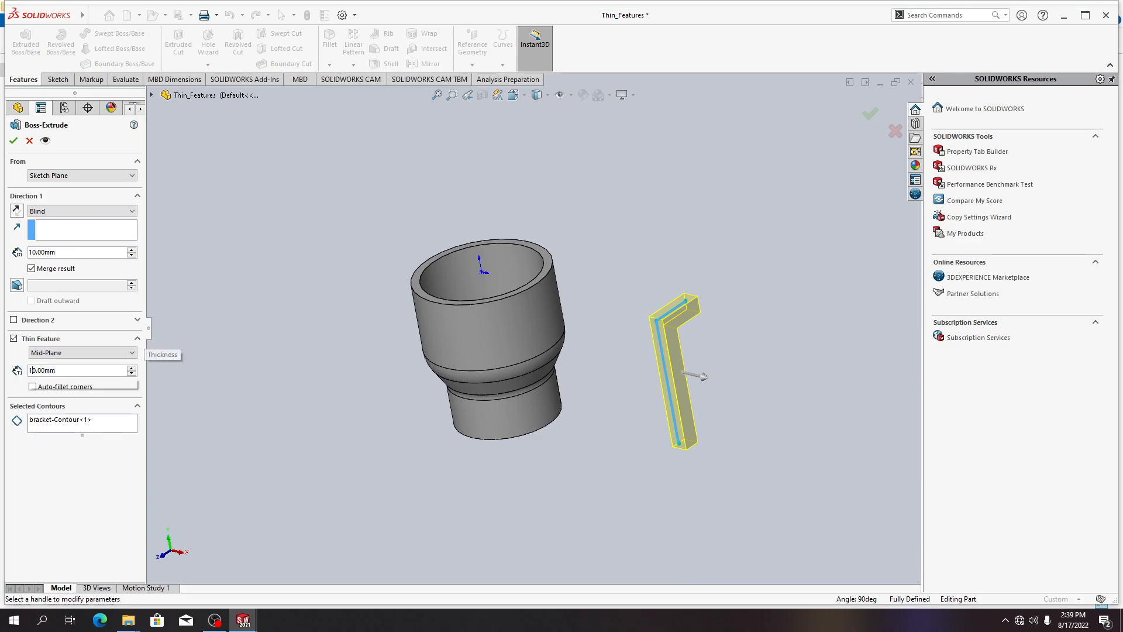
{"action": "key", "text": "BackSpace"}
{"action": "key", "text": "Delete"}
{"action": "type", "text": "5"}
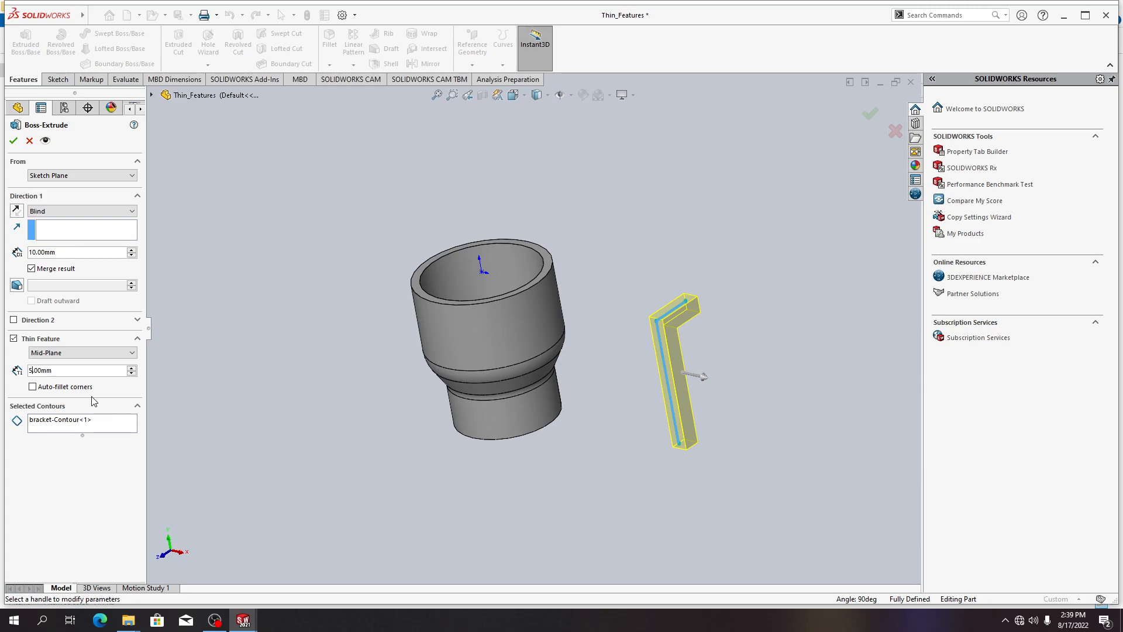
{"action": "left_click", "coordinate": [81, 388]}
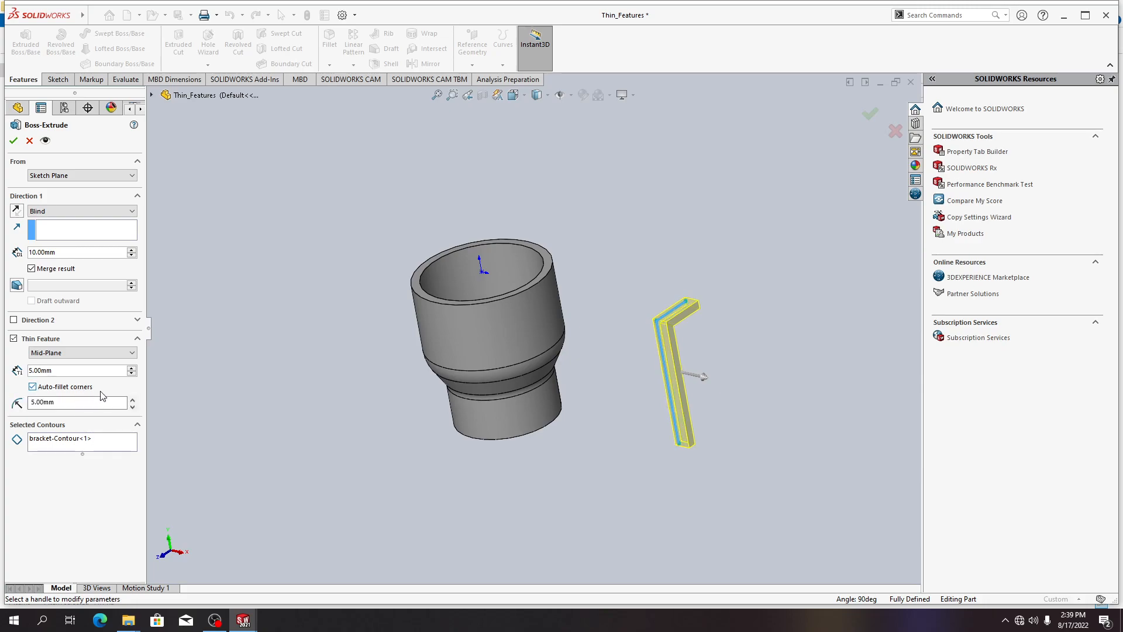
{"action": "left_click", "coordinate": [41, 402]}
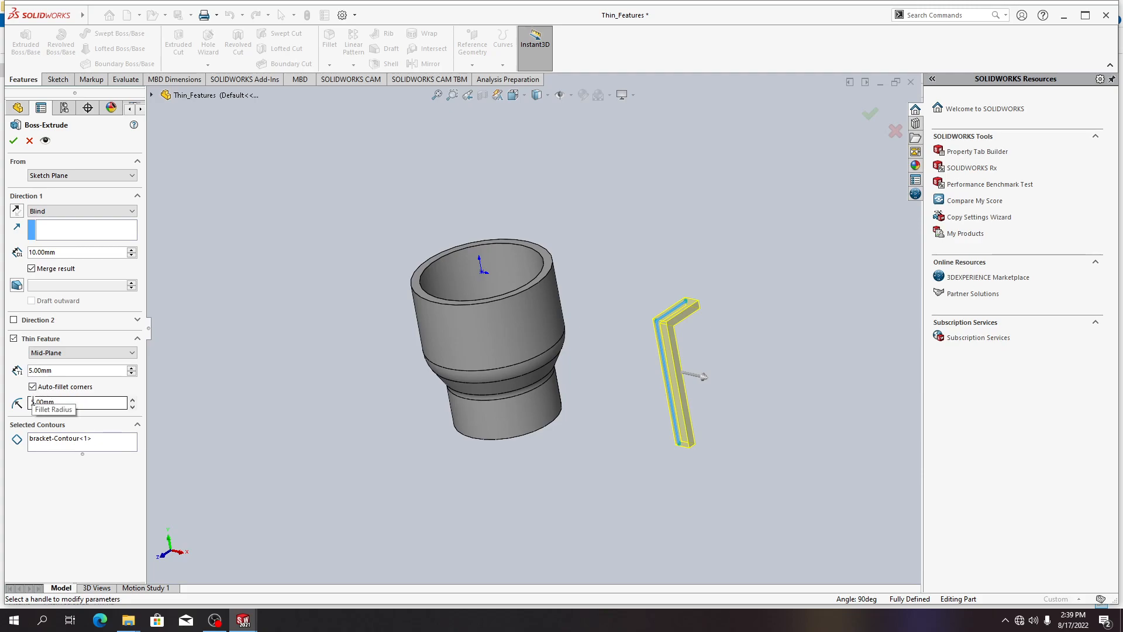
{"action": "left_click_drag", "start_coordinate": [33, 402], "coordinate": [30, 402]}
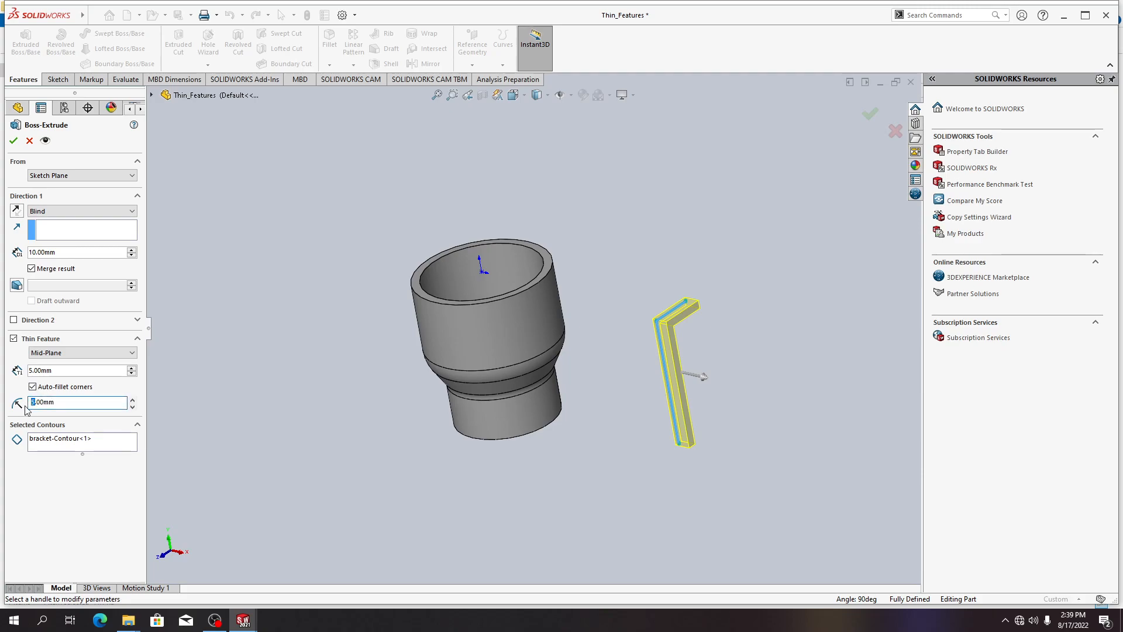
{"action": "type", "text": "3"}
Set the bracket extrusion's end condition to Up To Next, with the direction reversed toward the strainer body
{"action": "left_click", "coordinate": [44, 212]}
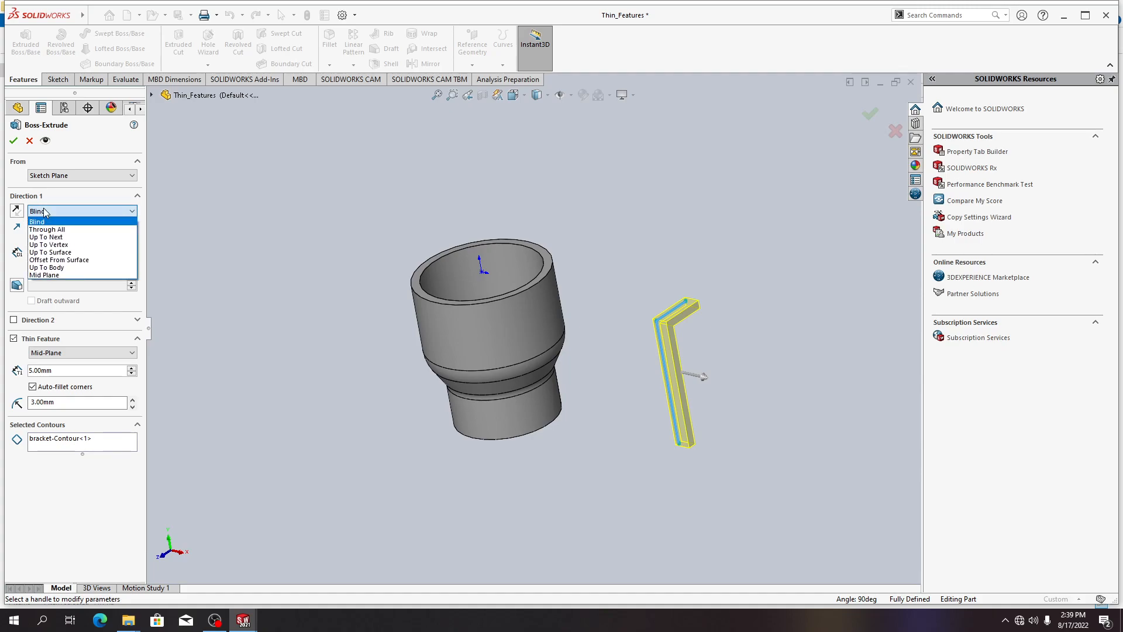
{"action": "left_click", "coordinate": [46, 237]}
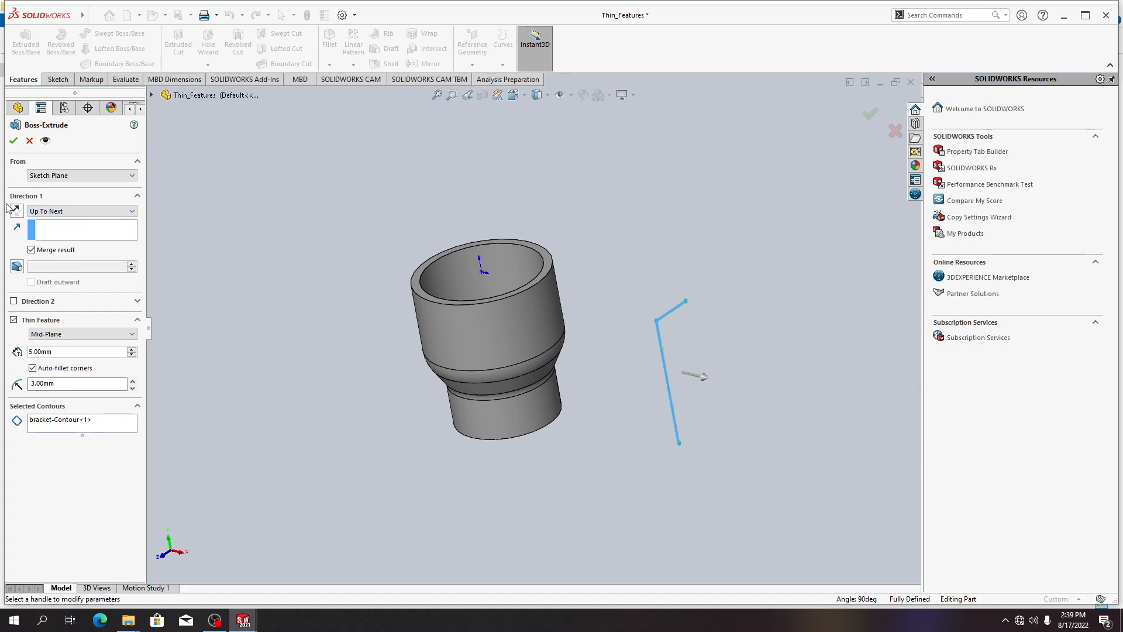
{"action": "middle_click_drag", "start_coordinate": [515, 387], "coordinate": [538, 396]}
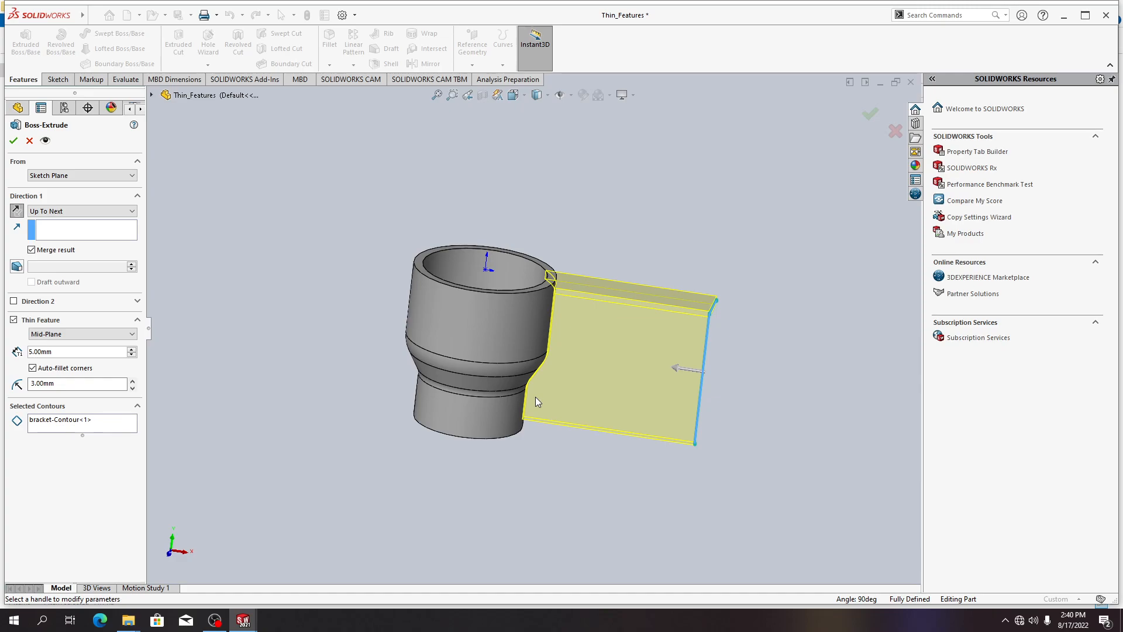
{"action": "middle_click_drag", "start_coordinate": [550, 398], "coordinate": [511, 384]}
{"action": "middle_click_drag", "start_coordinate": [534, 460], "coordinate": [567, 461]}
Try ending the bracket extrusion Up To Surface at the strainer's upper outer cylindrical face, and return the end condition to Up To Next
{"action": "left_click", "coordinate": [111, 211]}
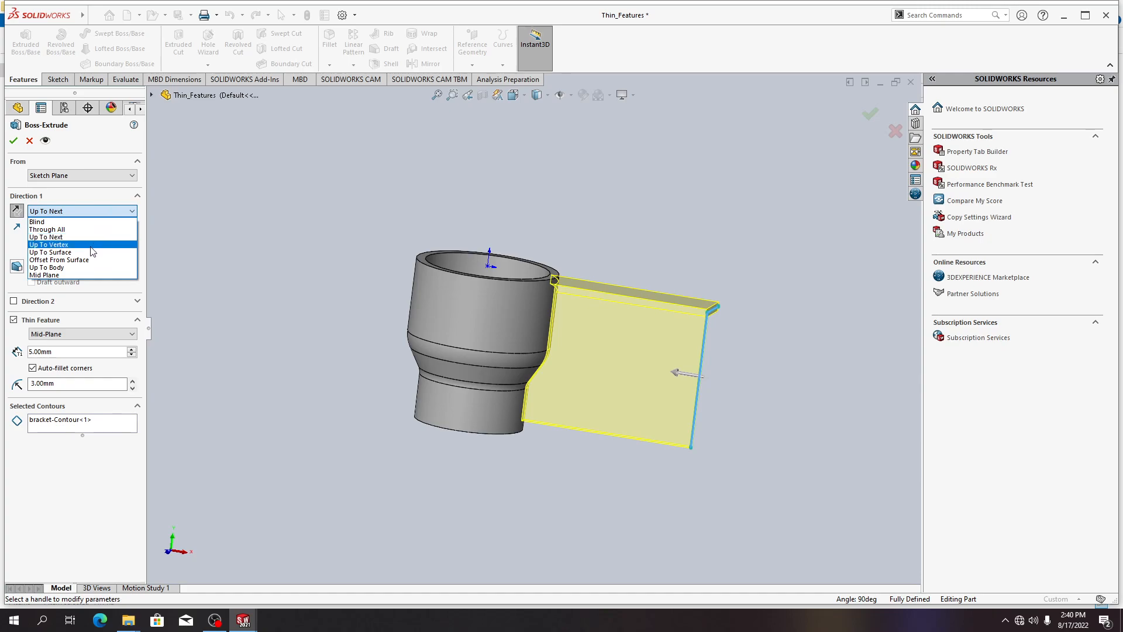
{"action": "left_click", "coordinate": [91, 252]}
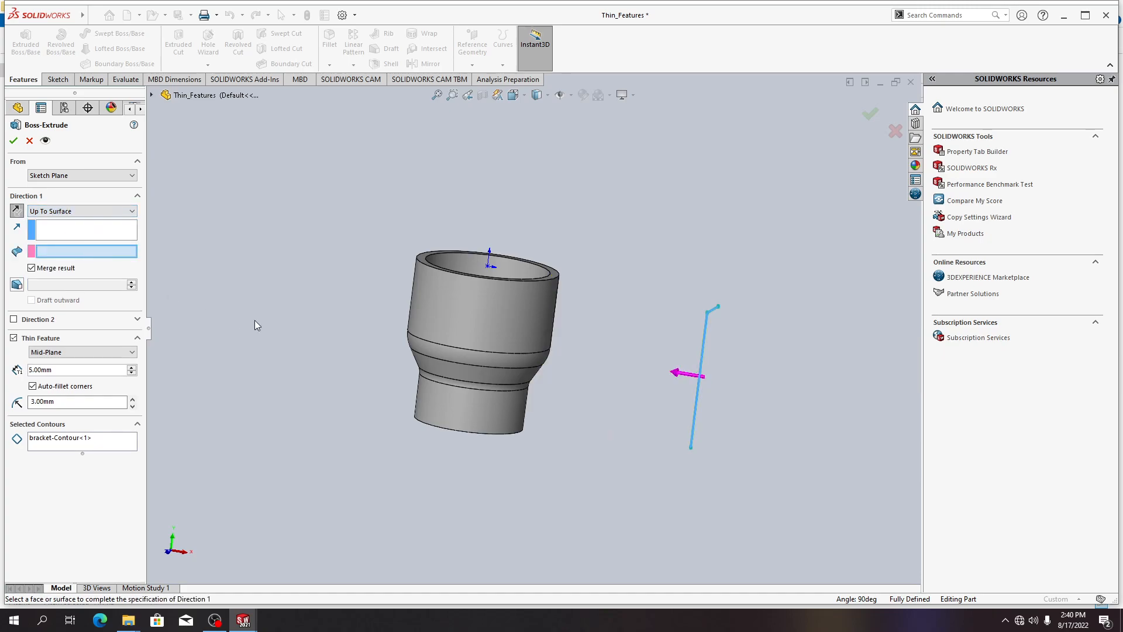
{"action": "mouse_move", "coordinate": [559, 578]}
{"action": "middle_mouse_down"}
{"action": "mouse_move", "coordinate": [561, 521]}
{"action": "mouse_move", "coordinate": [532, 515]}
{"action": "middle_mouse_up"}
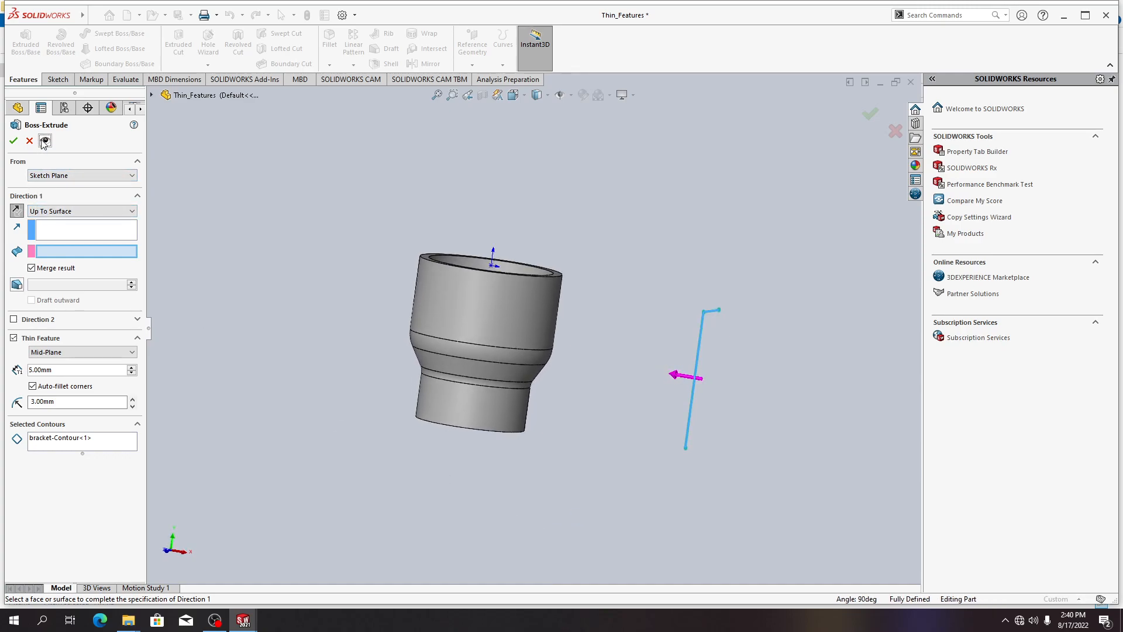
{"action": "left_click", "coordinate": [58, 212]}
{"action": "left_click", "coordinate": [58, 211]}
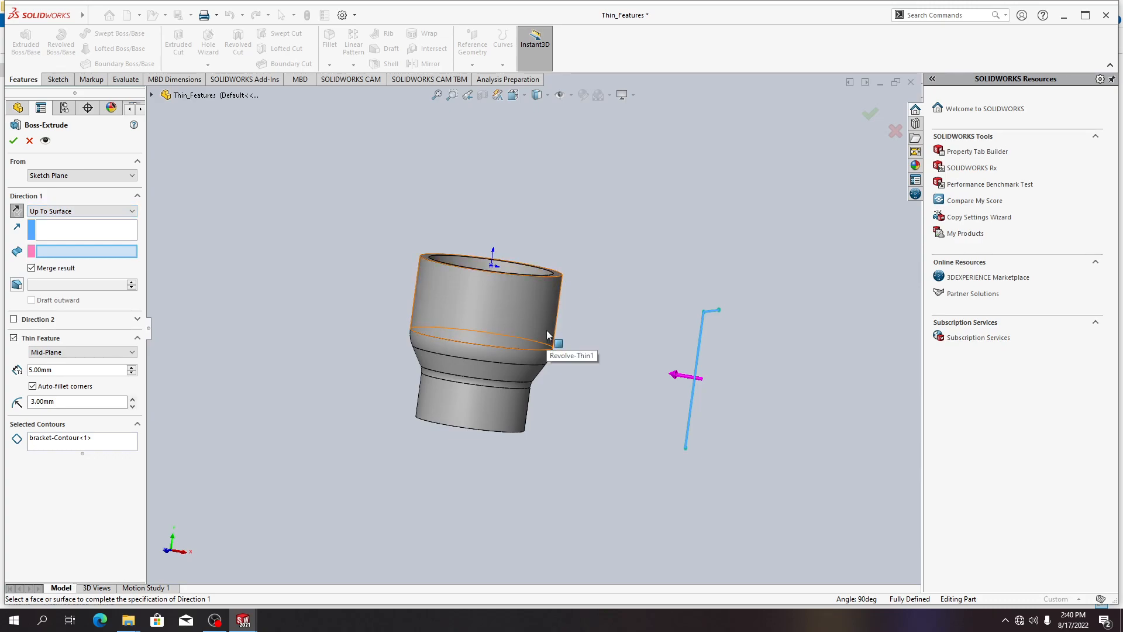
{"action": "left_click", "coordinate": [13, 142]}
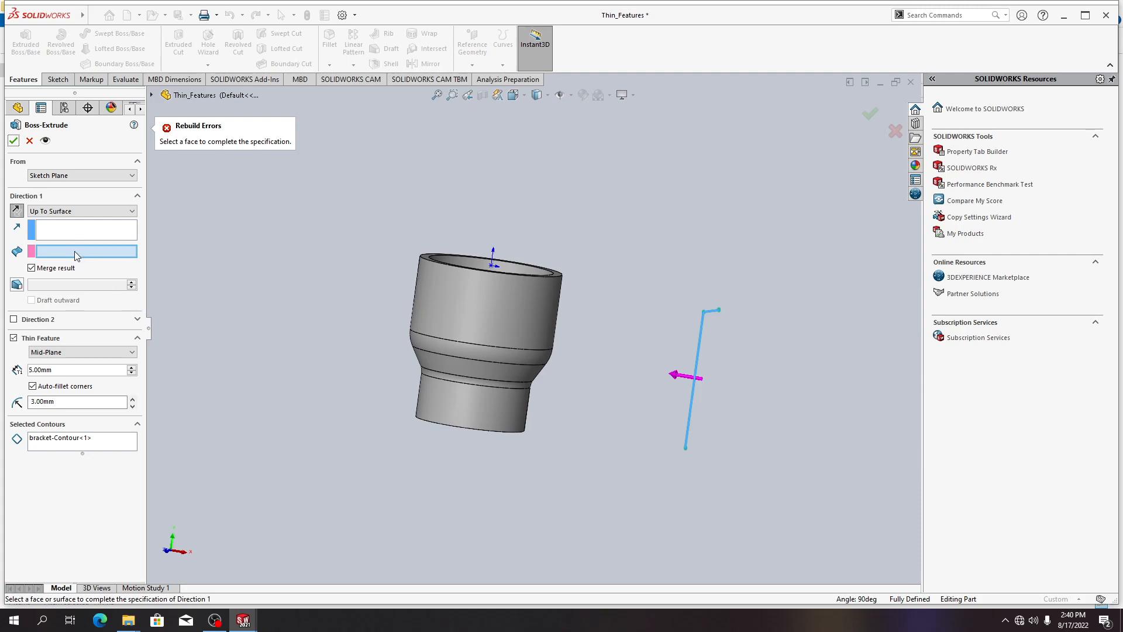
{"action": "left_click", "coordinate": [56, 252]}
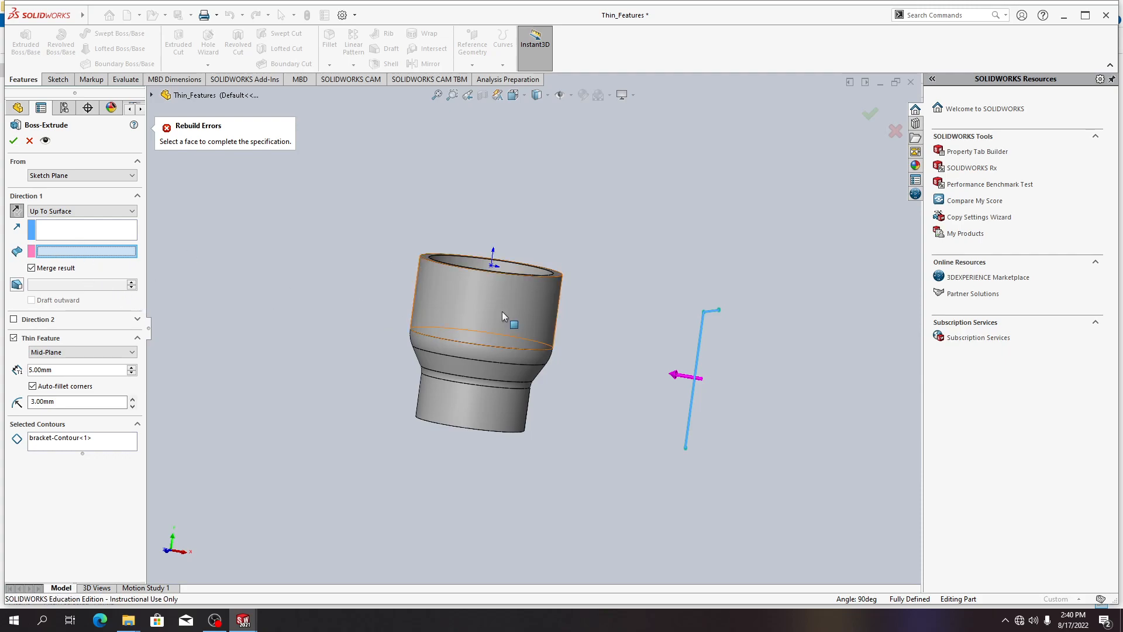
{"action": "left_click", "coordinate": [517, 321]}
{"action": "mouse_move", "coordinate": [607, 451]}
{"action": "middle_mouse_down"}
{"action": "mouse_move", "coordinate": [639, 458]}
{"action": "mouse_move", "coordinate": [587, 480]}
{"action": "mouse_move", "coordinate": [538, 468]}
{"action": "mouse_move", "coordinate": [616, 465]}
{"action": "middle_mouse_up"}
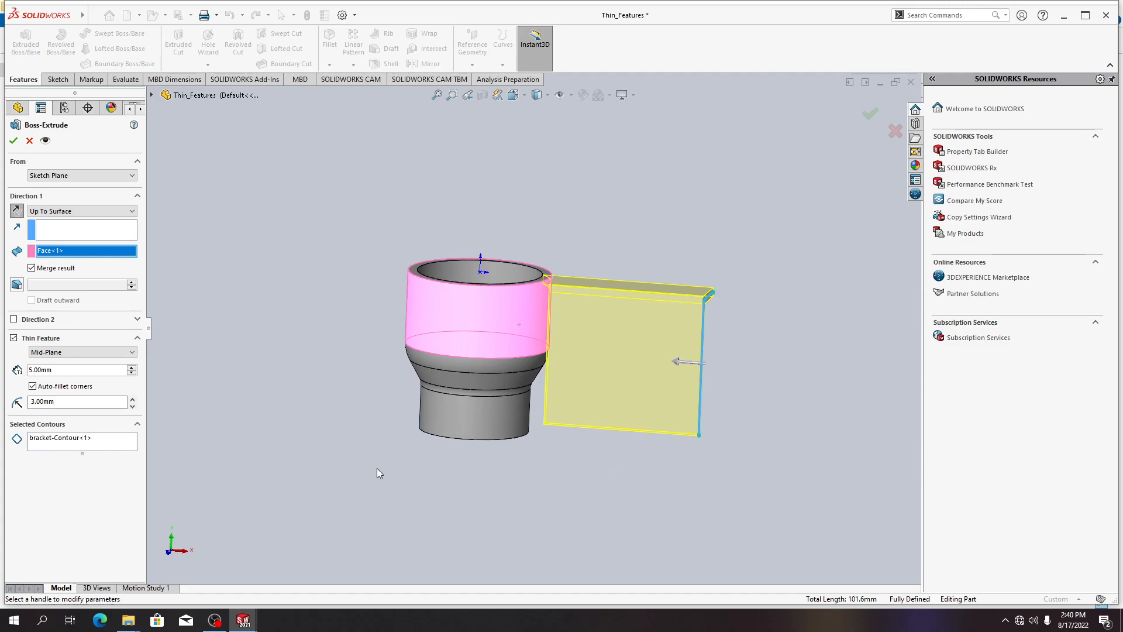
{"action": "left_click", "coordinate": [63, 211]}
{"action": "left_click", "coordinate": [65, 237]}
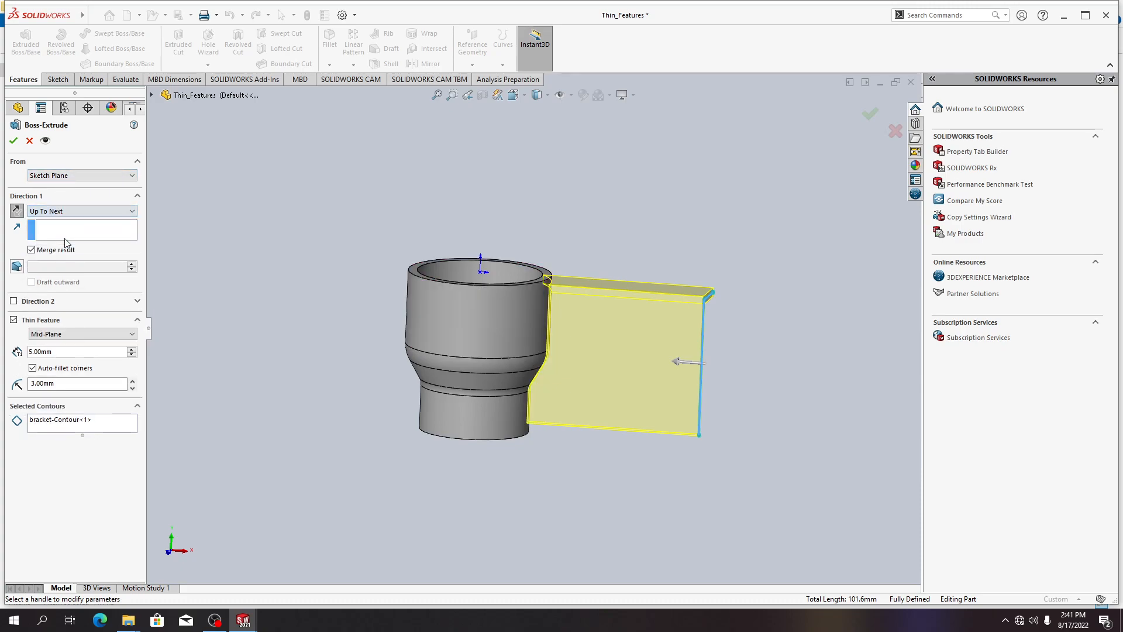
Accept the thin bracket extrusion Up To Next against the strainer body
{"action": "left_click", "coordinate": [14, 141]}
{"action": "middle_click_drag", "start_coordinate": [275, 283], "coordinate": [496, 399]}
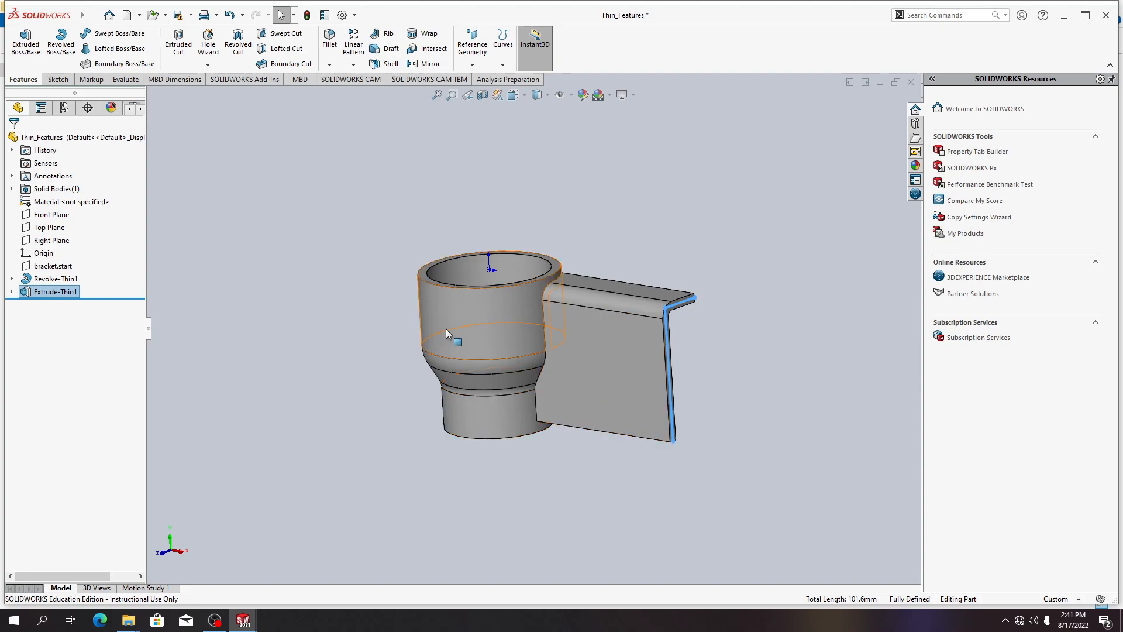
{"action": "middle_click_drag", "start_coordinate": [489, 424], "coordinate": [517, 356]}
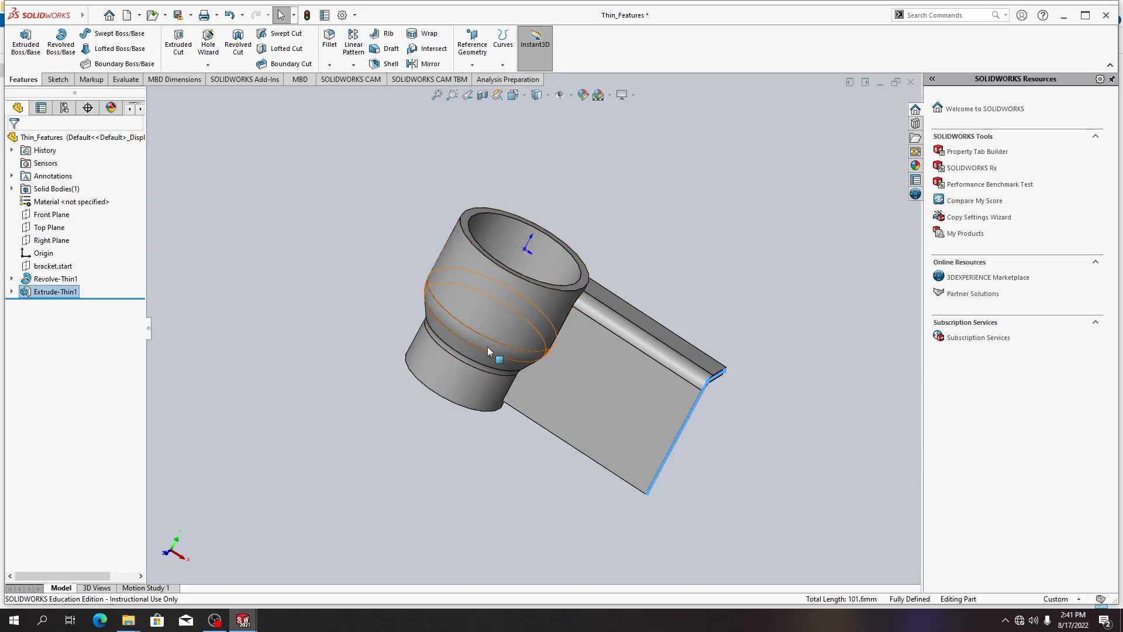
Start a sketch on the ring-shaped end face of the strainer's narrow neck
{"action": "middle_click_drag", "start_coordinate": [485, 393], "coordinate": [577, 230]}
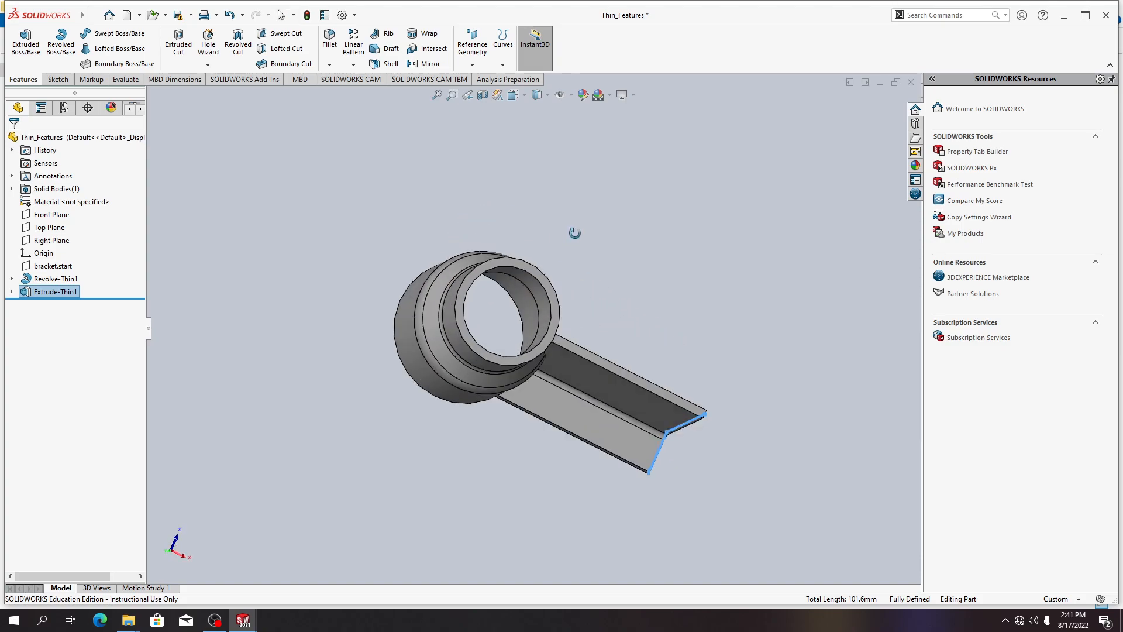
{"action": "middle_click_drag", "start_coordinate": [500, 258], "coordinate": [472, 268]}
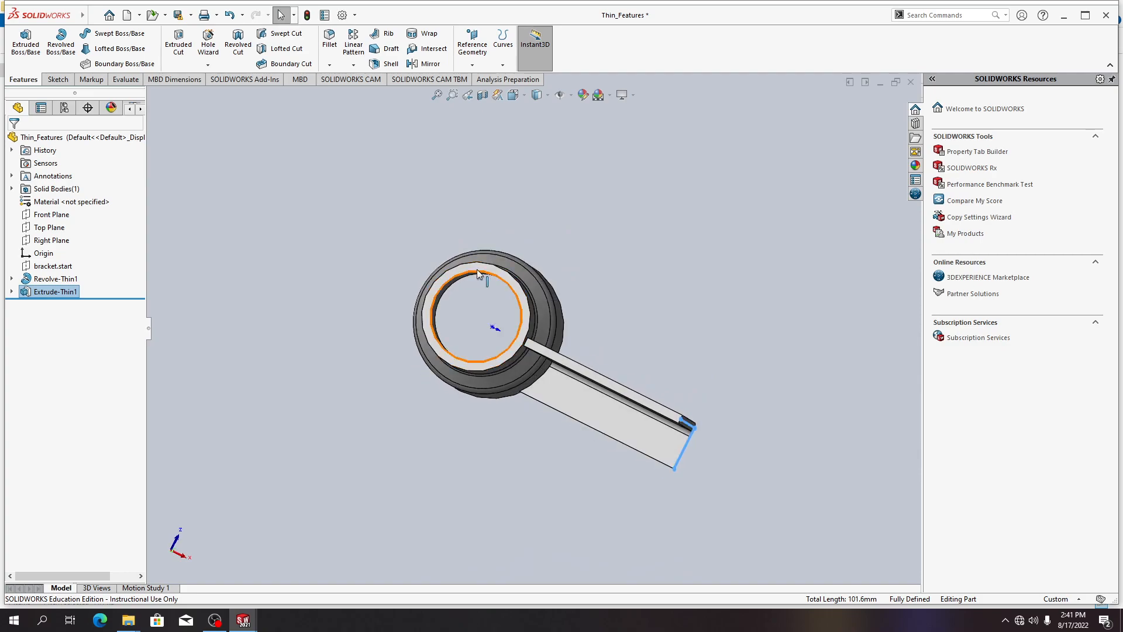
{"action": "right_click", "coordinate": [473, 269]}
{"action": "left_click", "coordinate": [441, 286]}
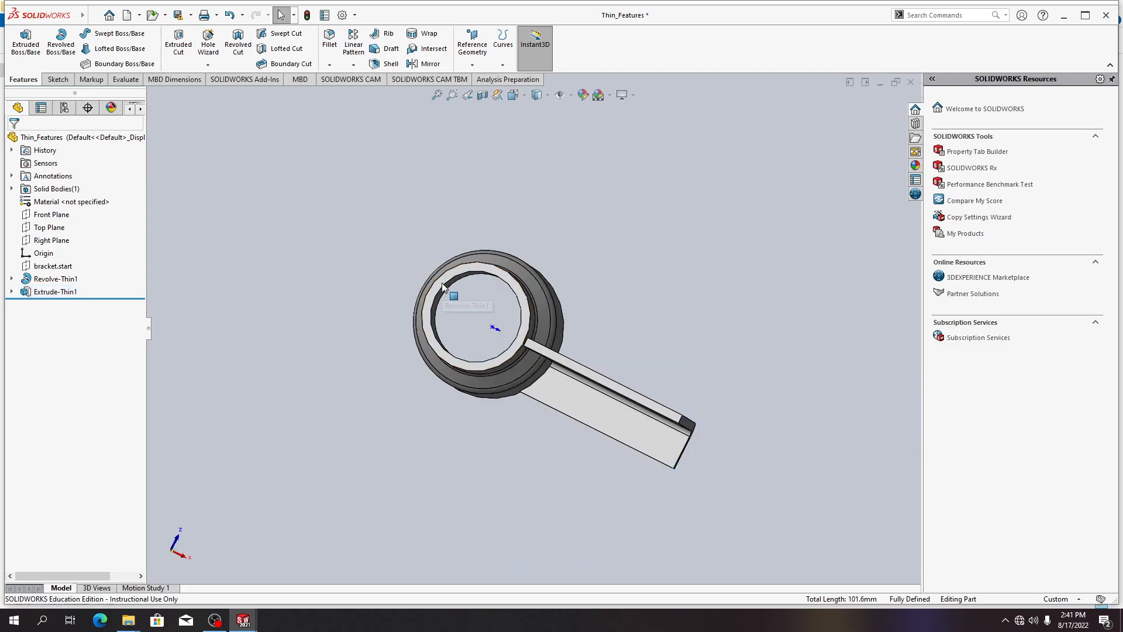
{"action": "left_click", "coordinate": [441, 282]}
{"action": "right_click", "coordinate": [441, 282]}
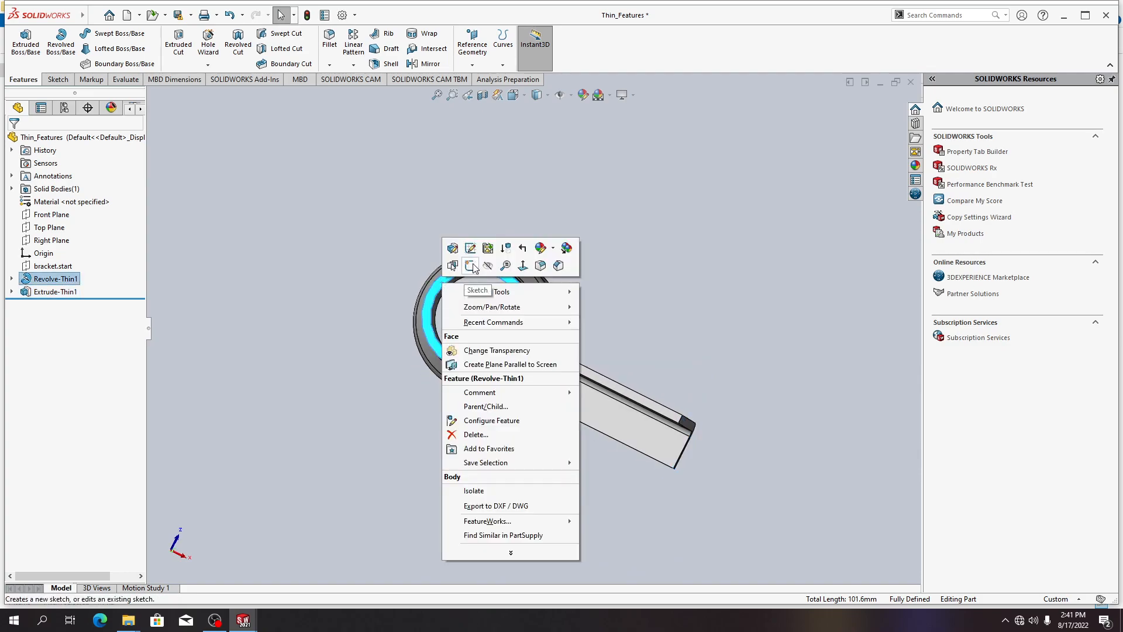
{"action": "left_click", "coordinate": [471, 266]}
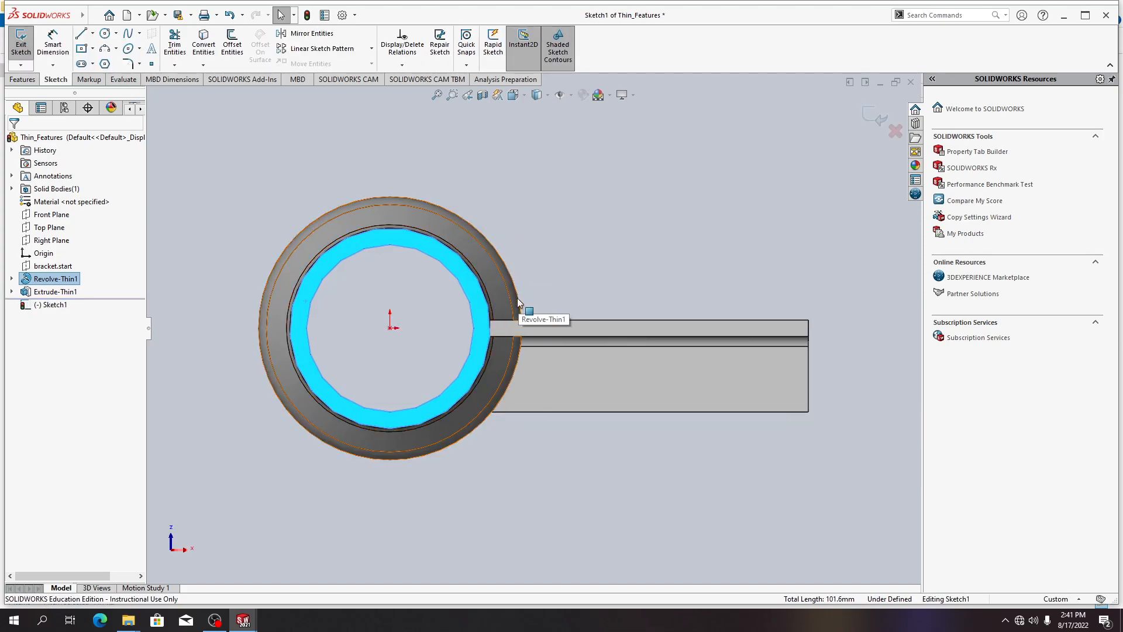
Convert the outer circular edge of the strainer's wide rim into a sketch circle and exit the sketch
{"action": "middle_click_drag", "start_coordinate": [547, 284], "coordinate": [530, 314]}
{"action": "left_click", "coordinate": [559, 265]}
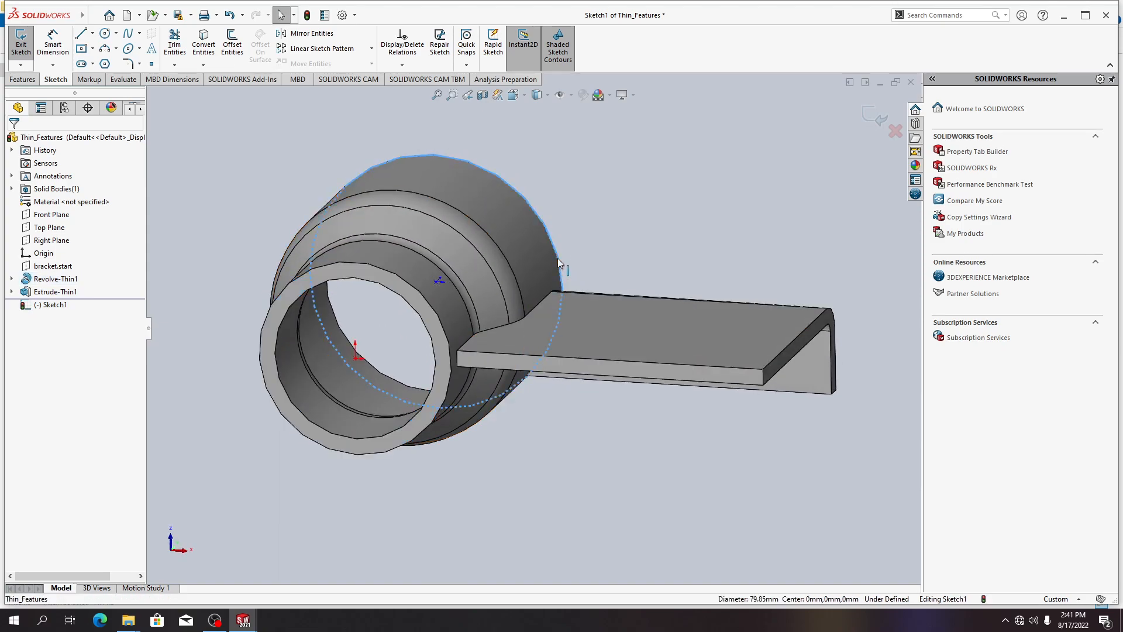
{"action": "left_click", "coordinate": [204, 44]}
{"action": "mouse_move", "coordinate": [532, 420]}
{"action": "middle_mouse_down"}
{"action": "mouse_move", "coordinate": [555, 424]}
{"action": "mouse_move", "coordinate": [583, 296]}
{"action": "mouse_move", "coordinate": [555, 314]}
{"action": "middle_mouse_up"}
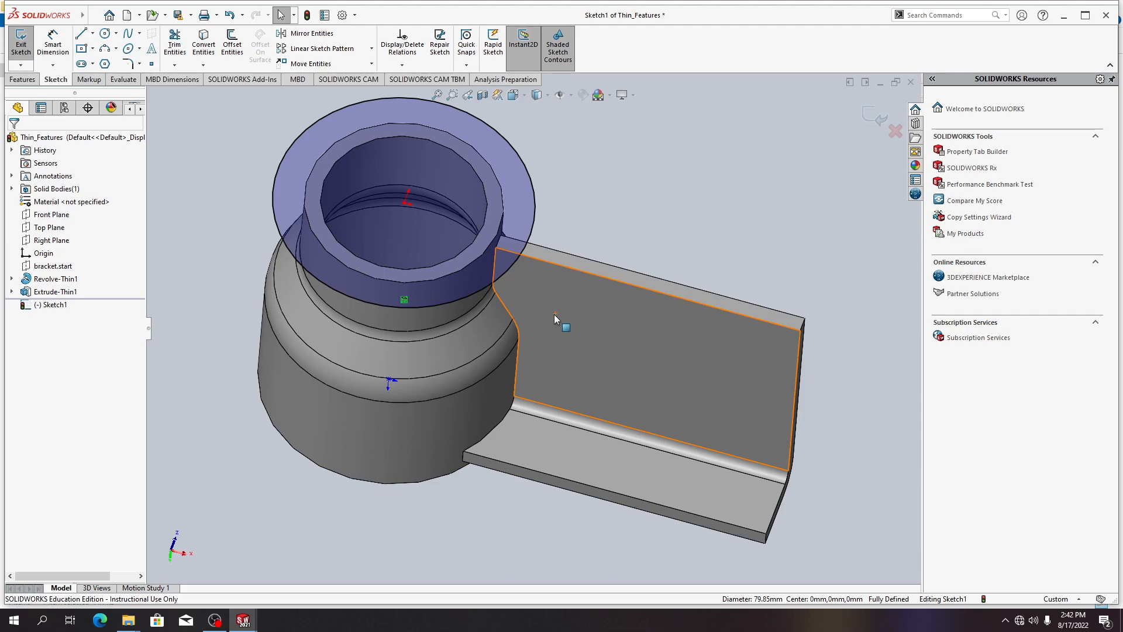
{"action": "left_click", "coordinate": [872, 116]}
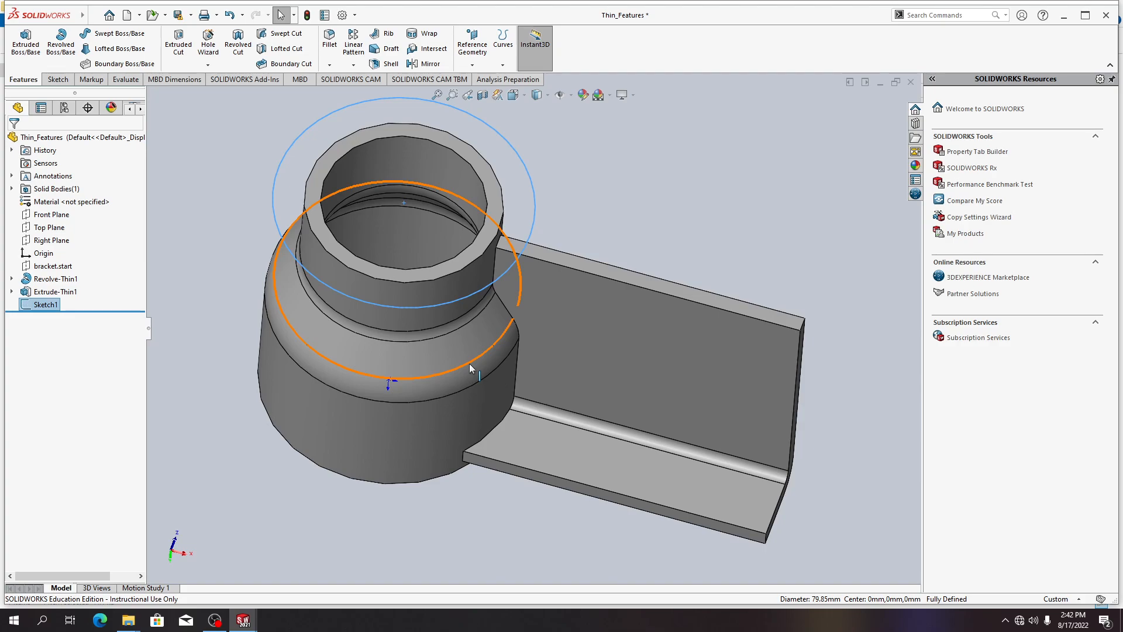
Extrude the converted circle as a 5 mm Blind boss to form a flange at the end of the narrow neck
{"action": "left_click", "coordinate": [467, 363]}
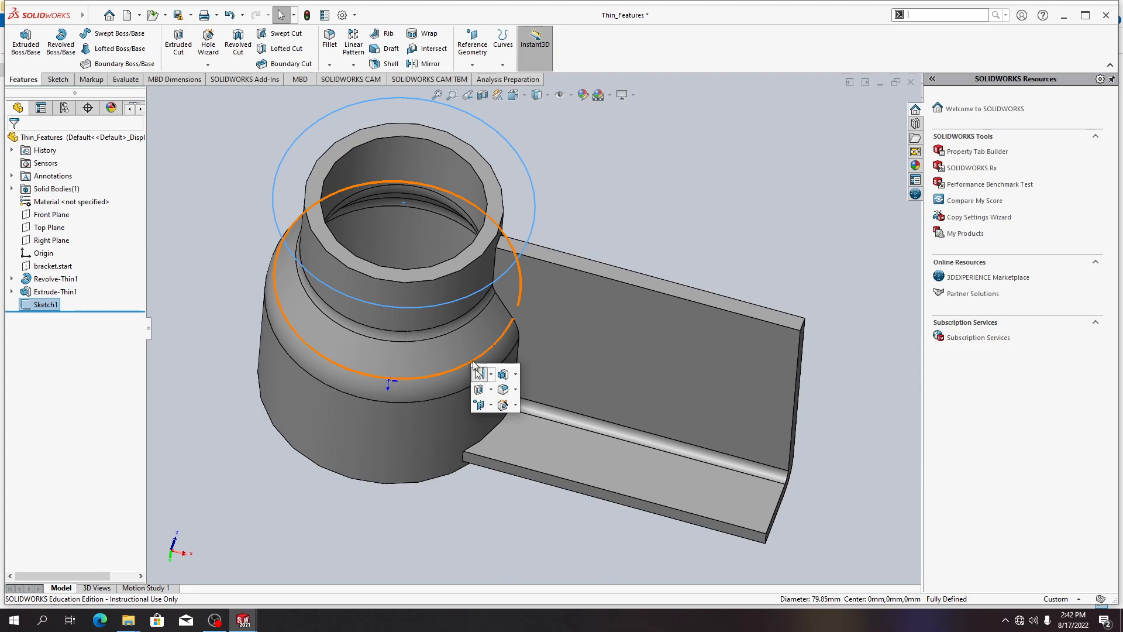
{"action": "left_click", "coordinate": [515, 378]}
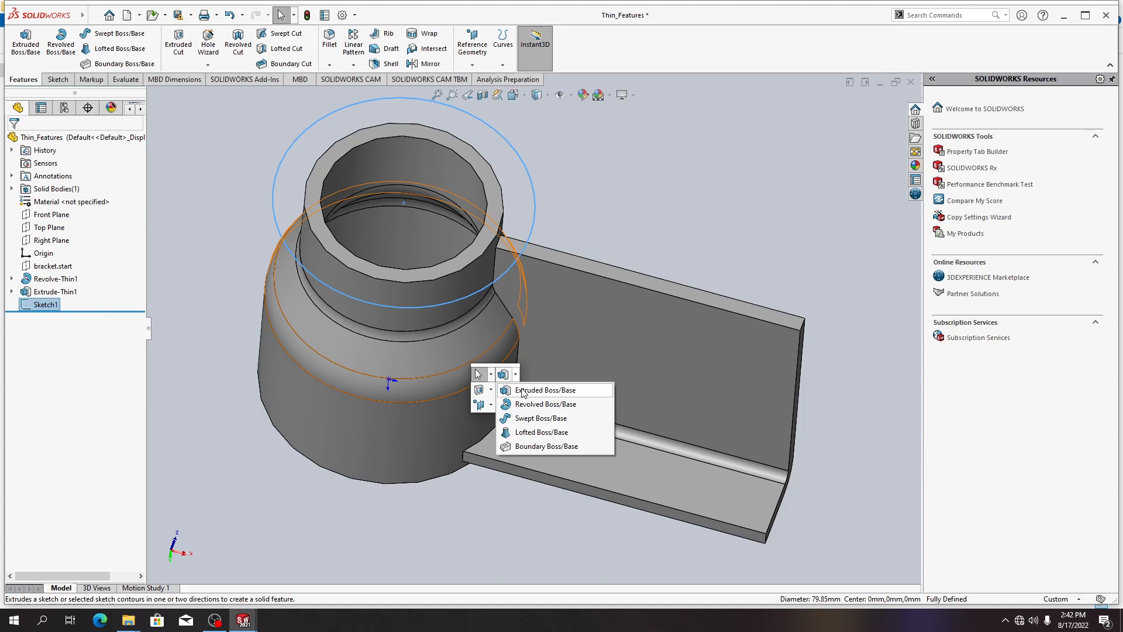
{"action": "left_click", "coordinate": [520, 387]}
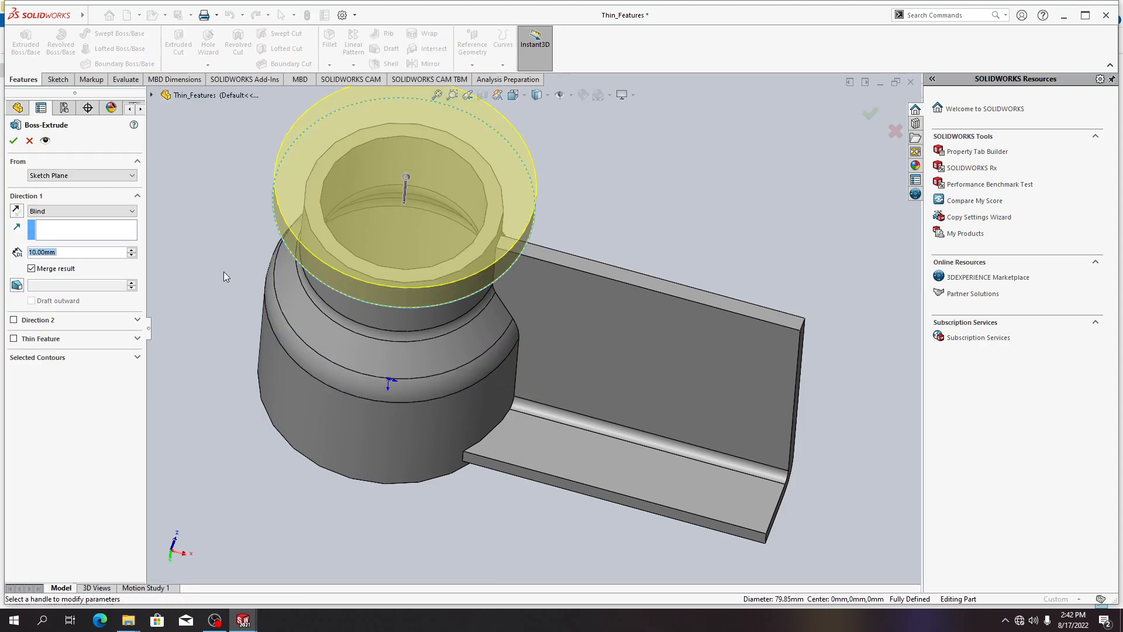
{"action": "type", "text": "5"}
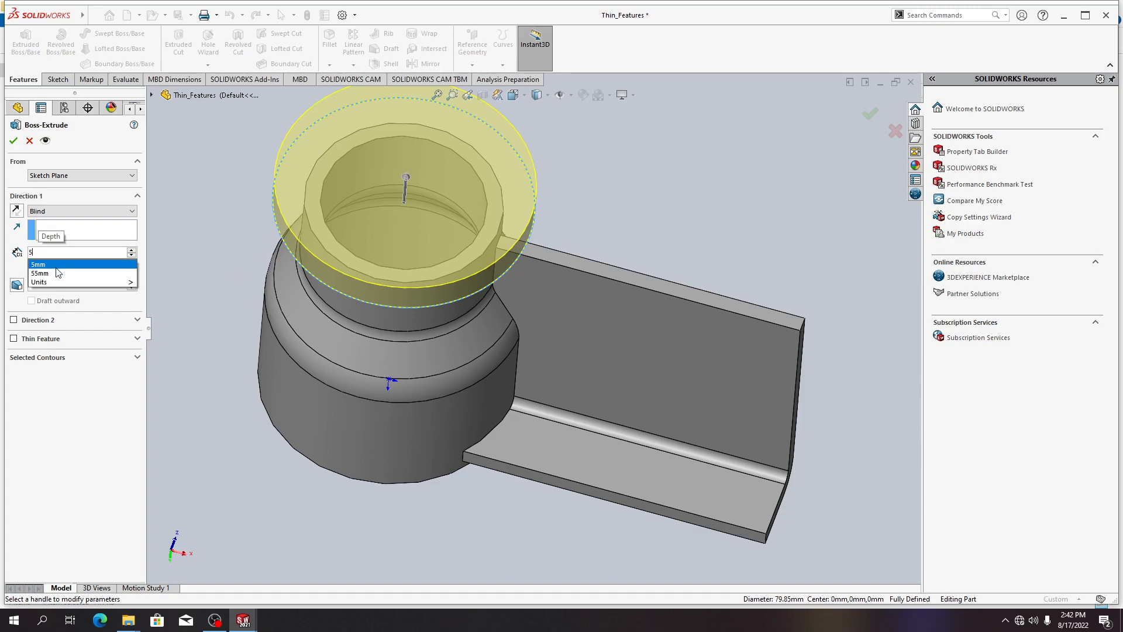
{"action": "middle_click_drag", "start_coordinate": [304, 398], "coordinate": [350, 275]}
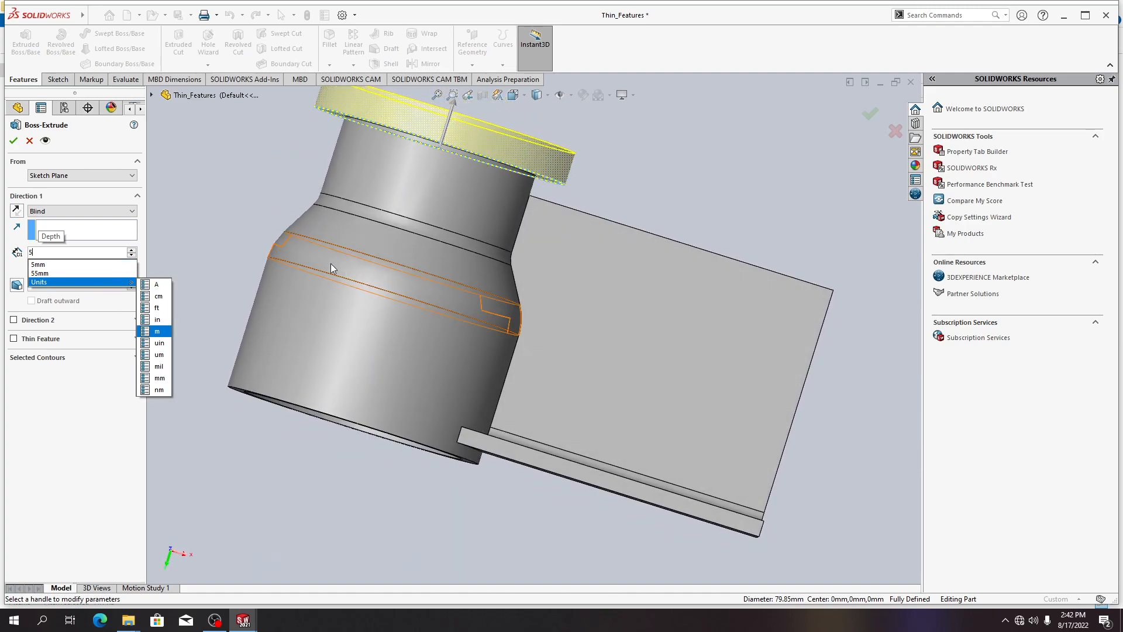
{"action": "left_click", "coordinate": [13, 143]}
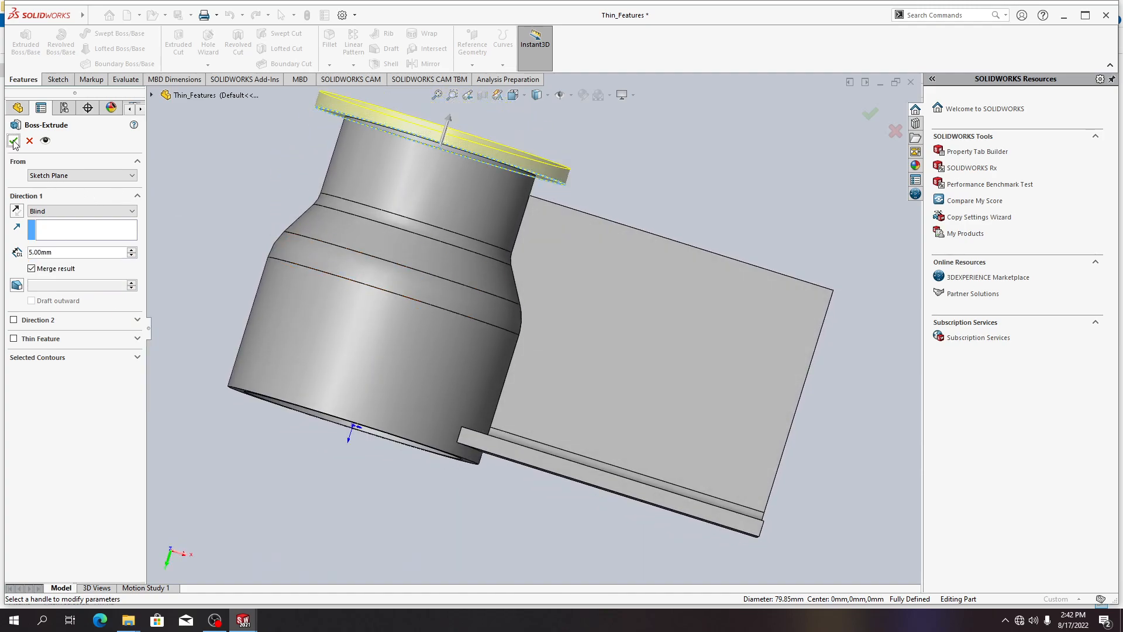
{"action": "left_click", "coordinate": [13, 143]}
Create a reference plane offset 75 mm from the Right Plane, on the side of the strainer opposite the bracket
{"action": "middle_click_drag", "start_coordinate": [460, 296], "coordinate": [431, 191]}
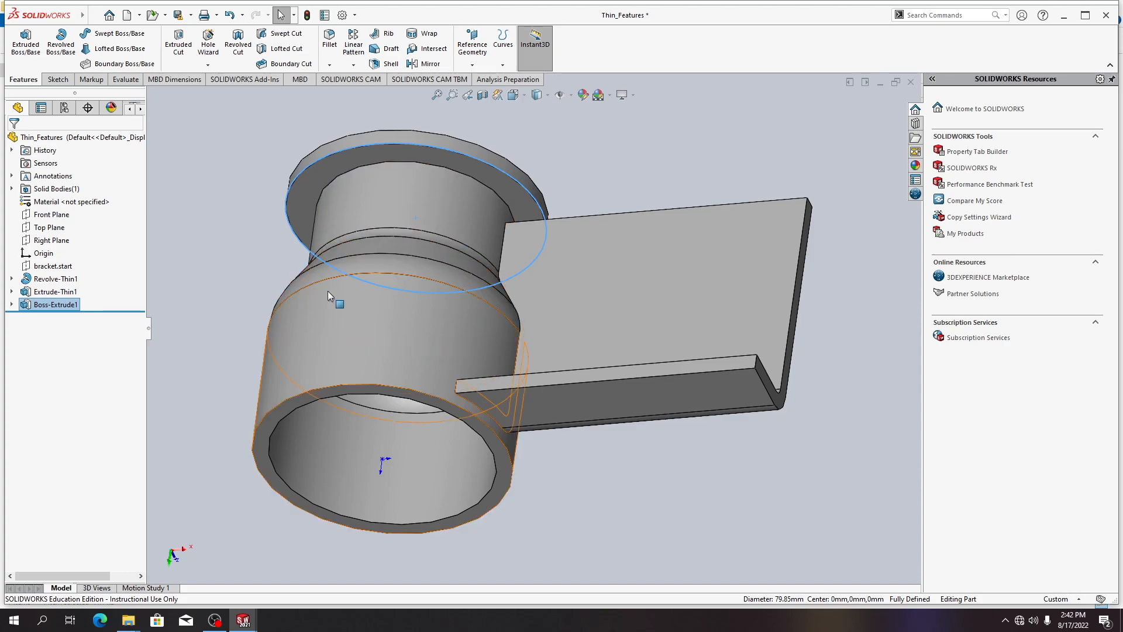
{"action": "right_click", "coordinate": [39, 245]}
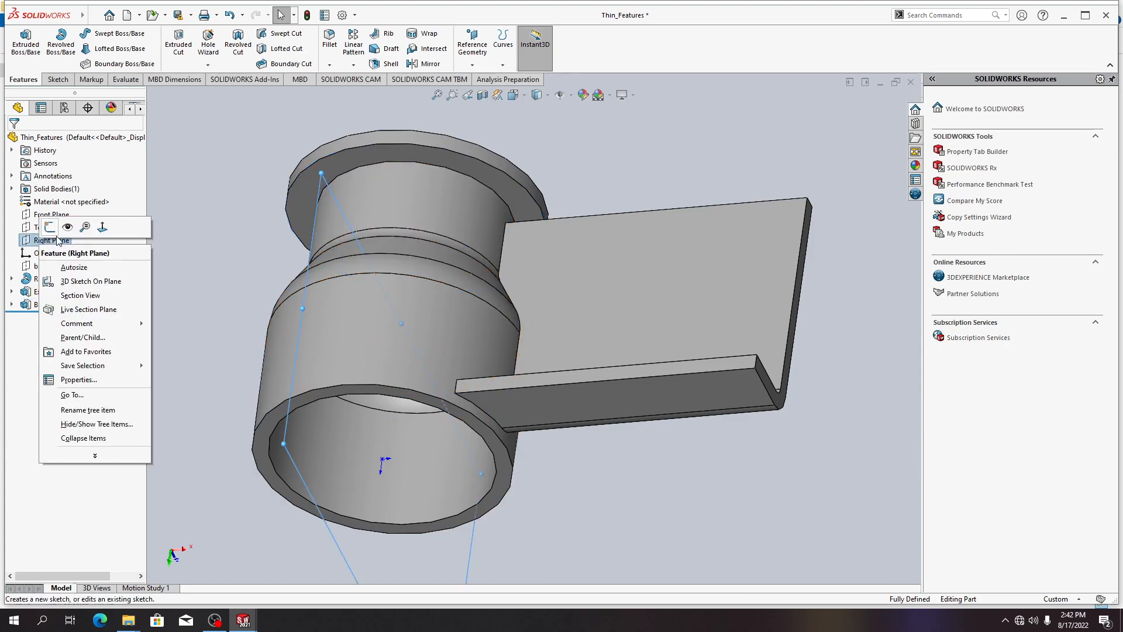
{"action": "middle_click_drag", "start_coordinate": [347, 367], "coordinate": [345, 176]}
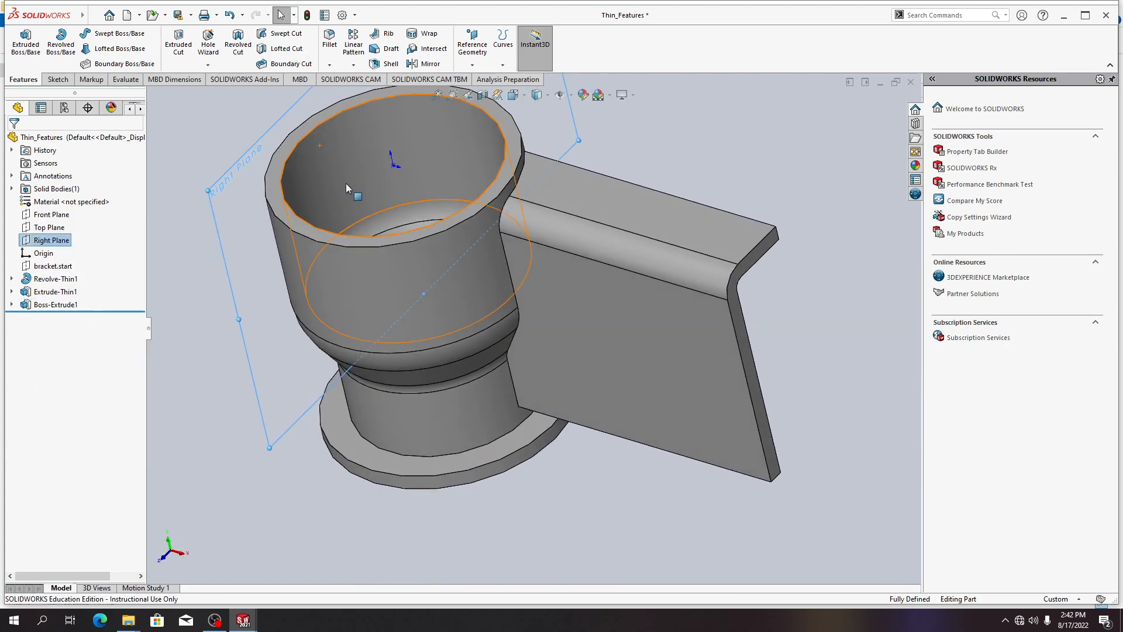
{"action": "scroll", "coordinate": [398, 184], "scroll_direction": "up", "scroll_amount": 3}
{"action": "mouse_move", "coordinate": [436, 272]}
{"action": "middle_mouse_down"}
{"action": "mouse_move", "coordinate": [443, 244]}
{"action": "mouse_move", "coordinate": [430, 272]}
{"action": "middle_mouse_up"}
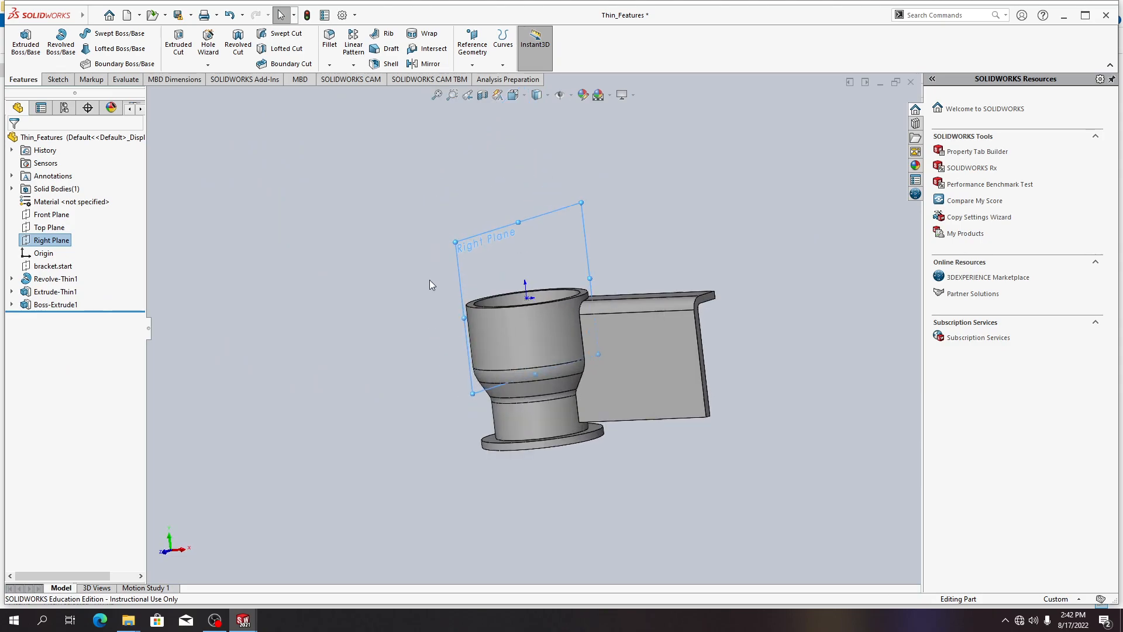
{"action": "scroll", "coordinate": [495, 284], "scroll_direction": "down", "scroll_amount": 5}
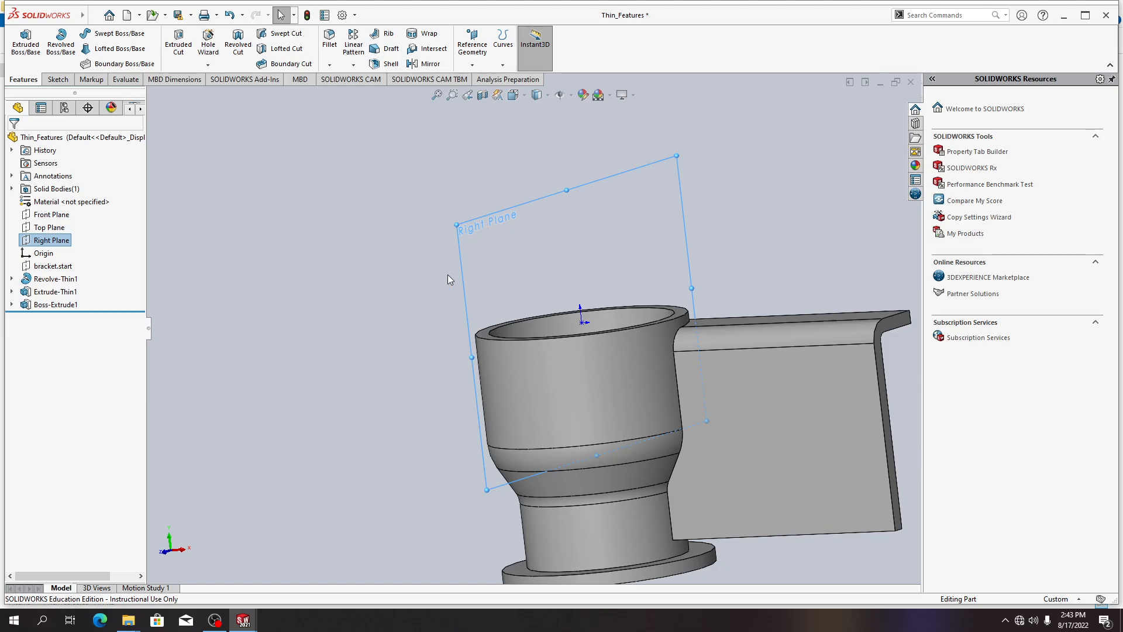
{"action": "left_click_drag", "start_coordinate": [462, 279], "coordinate": [270, 286], "text": "ctrl"}
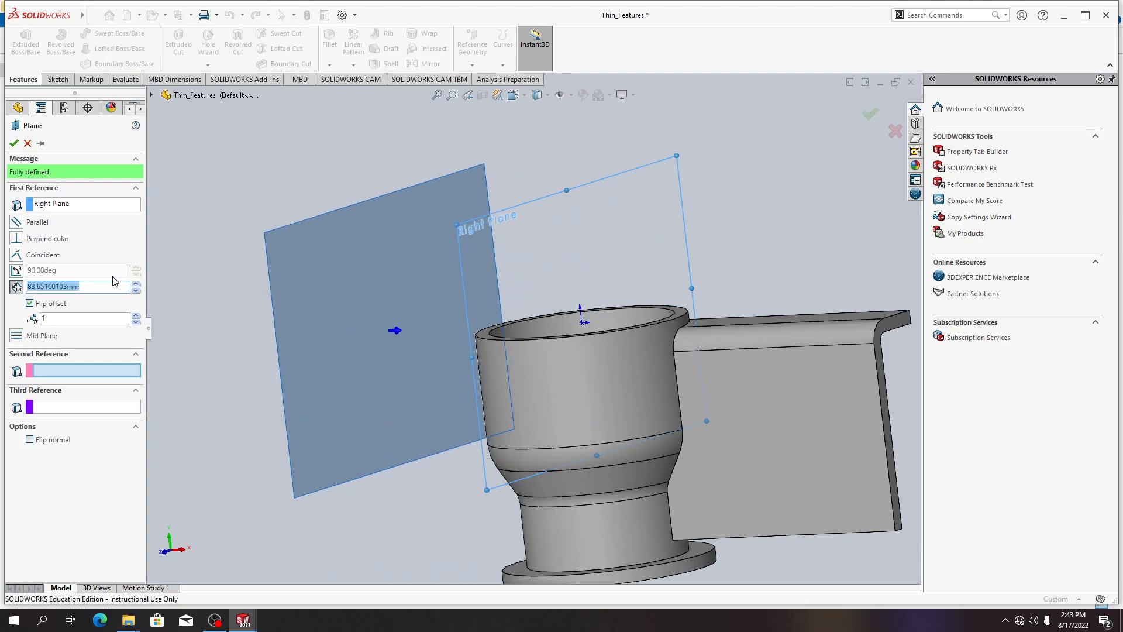
{"action": "type", "text": "75"}
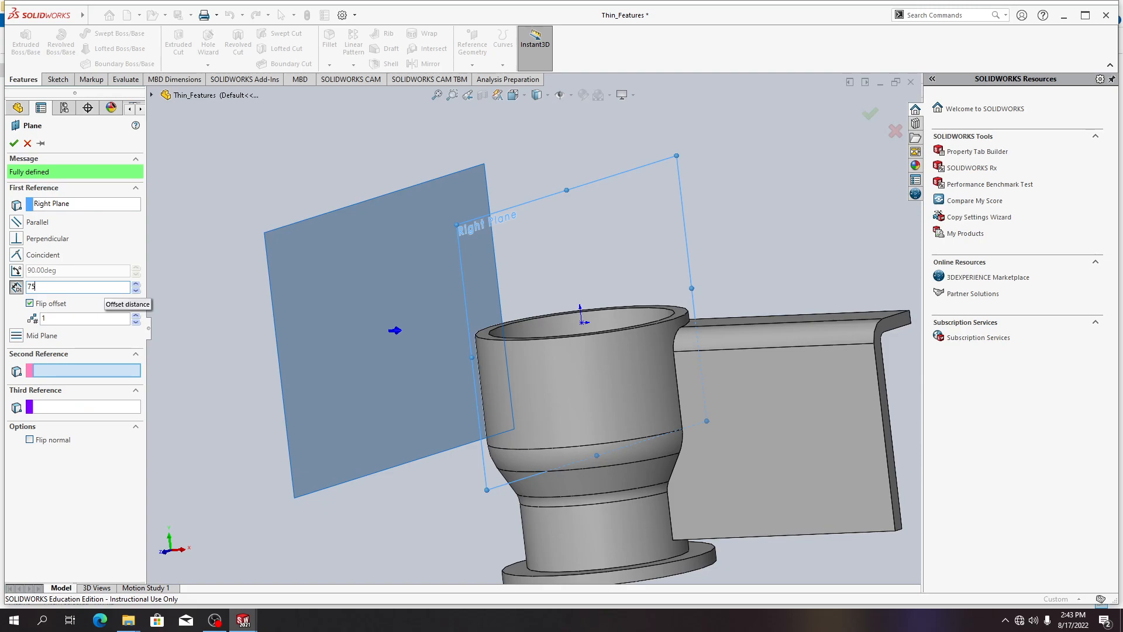
{"action": "key", "text": "Return"}
{"action": "left_click", "coordinate": [14, 143]}
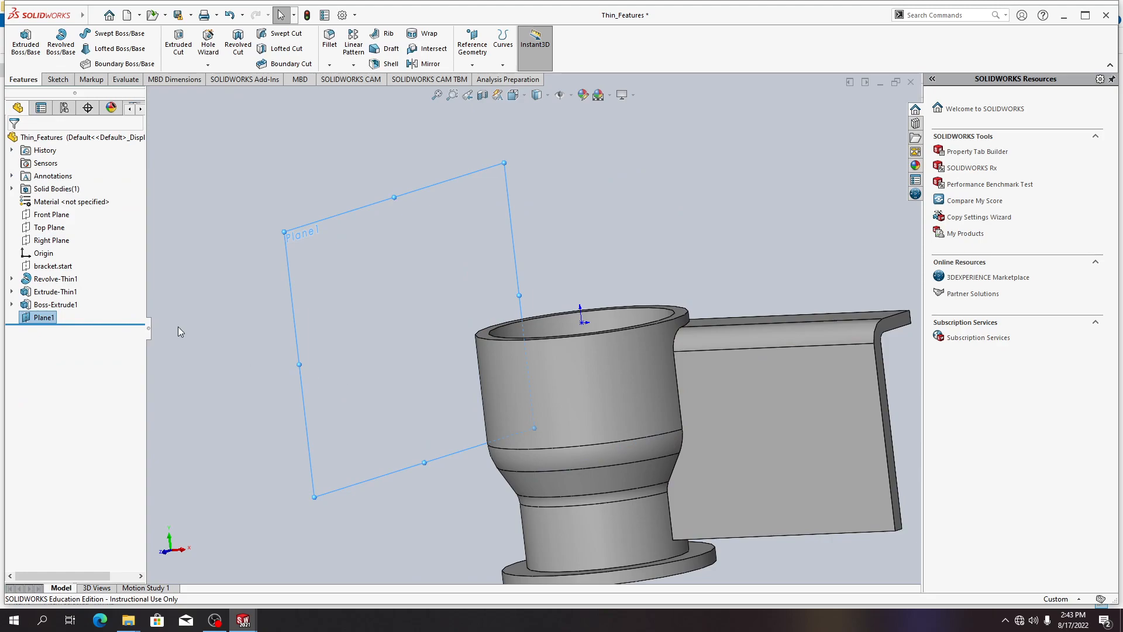
Sketch on the new offset plane by converting the outline of the existing bracket's L-shaped end face, and exit the sketch
{"action": "middle_click_drag", "start_coordinate": [387, 361], "coordinate": [421, 432]}
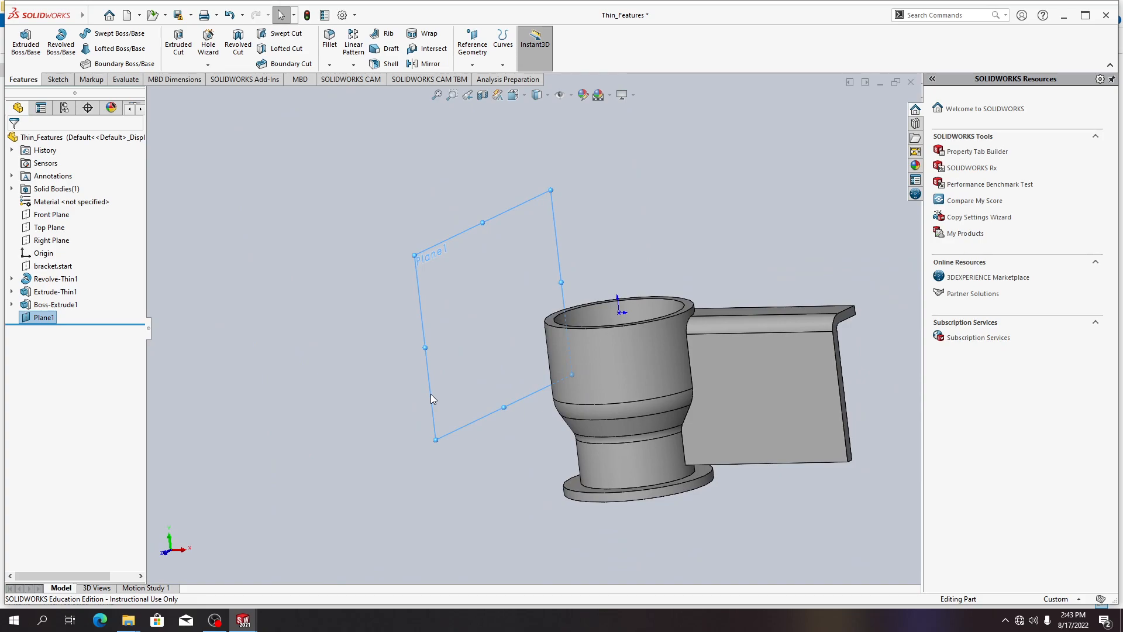
{"action": "right_click", "coordinate": [43, 316]}
{"action": "left_click", "coordinate": [61, 300]}
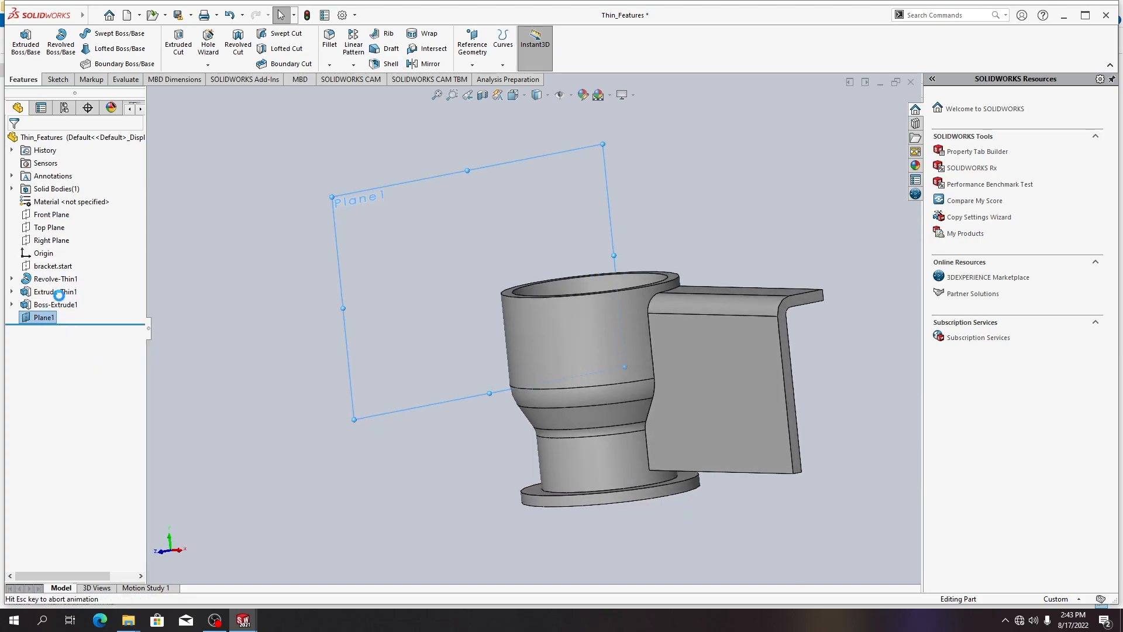
{"action": "left_click", "coordinate": [538, 322]}
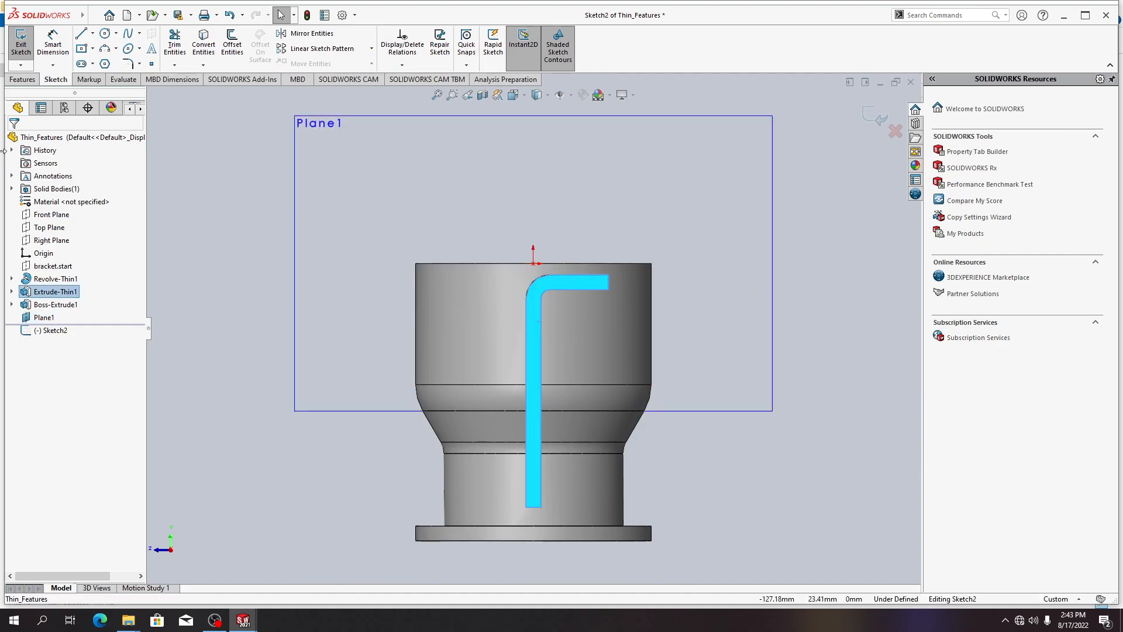
{"action": "left_click", "coordinate": [203, 46]}
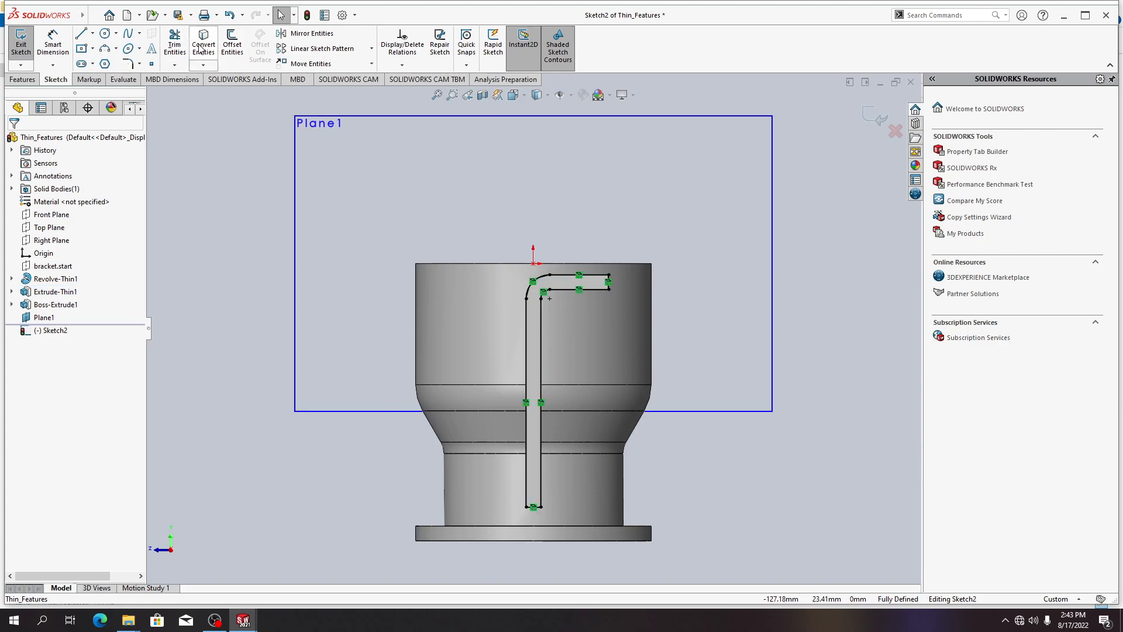
{"action": "middle_click_drag", "start_coordinate": [308, 326], "coordinate": [379, 367]}
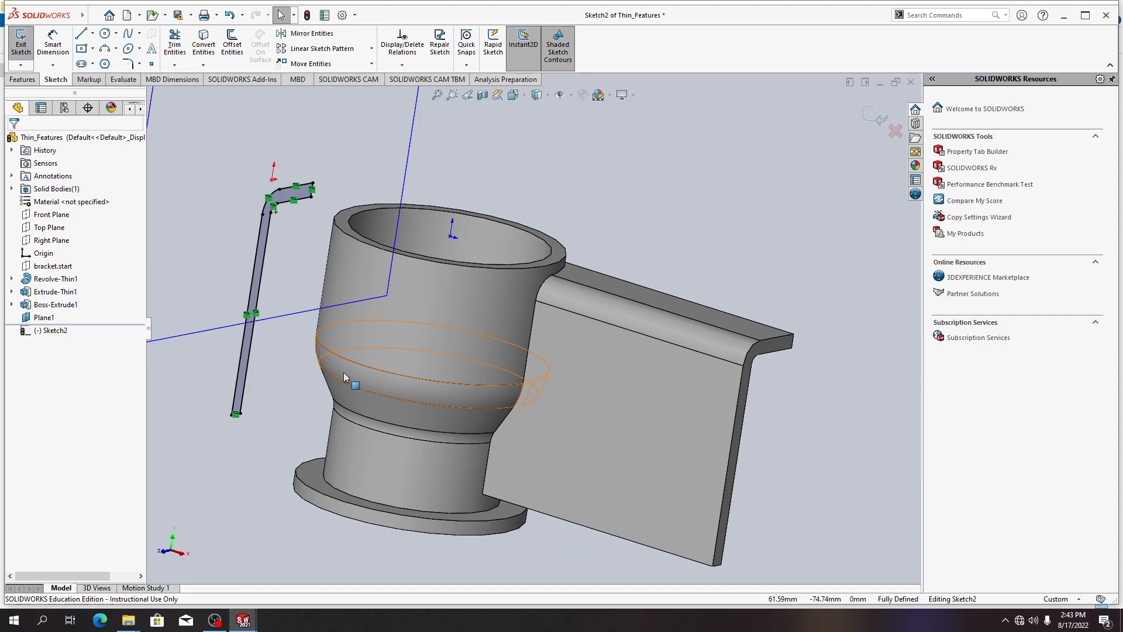
{"action": "scroll", "coordinate": [388, 359], "scroll_direction": "up", "scroll_amount": 5}
{"action": "scroll", "coordinate": [387, 359], "scroll_direction": "down", "scroll_amount": 2}
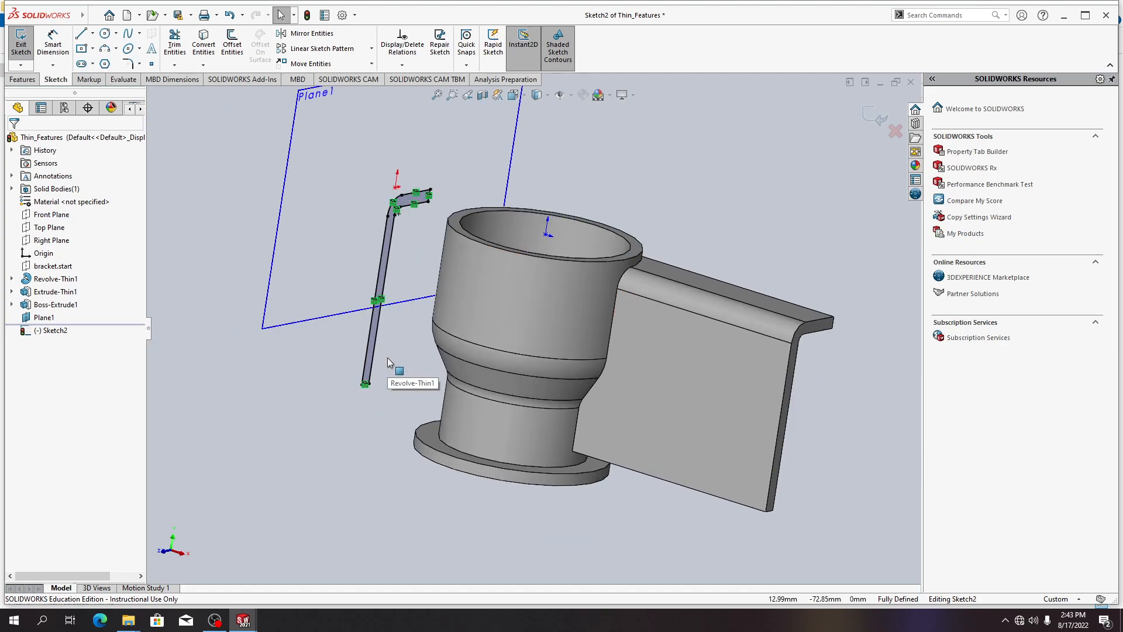
{"action": "middle_click_drag", "start_coordinate": [387, 358], "coordinate": [421, 356]}
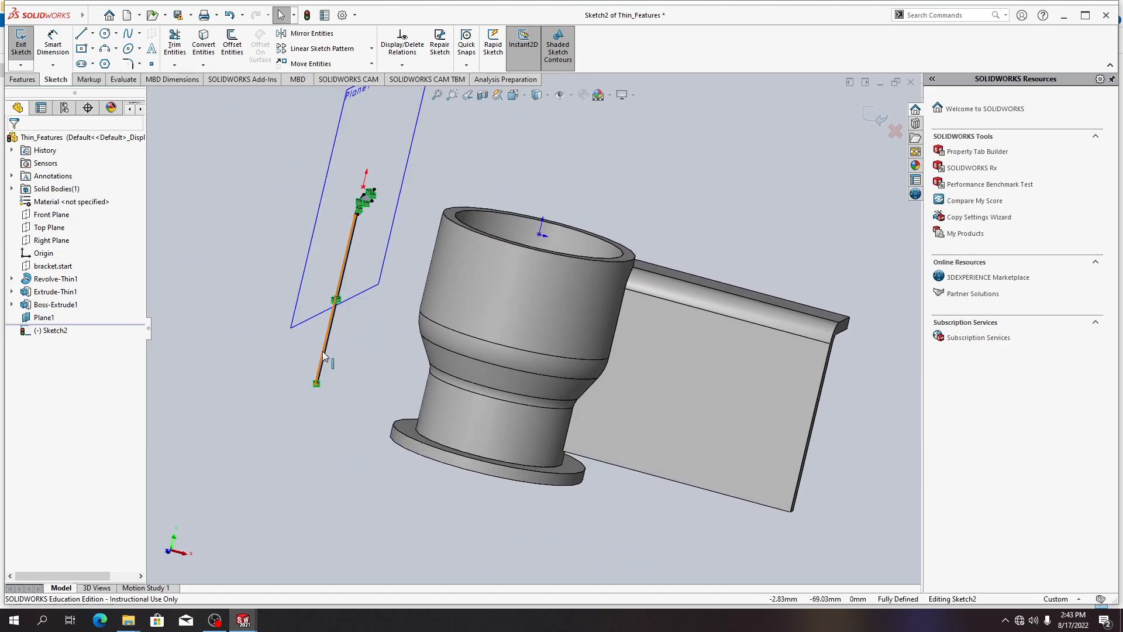
{"action": "key", "text": "s"}
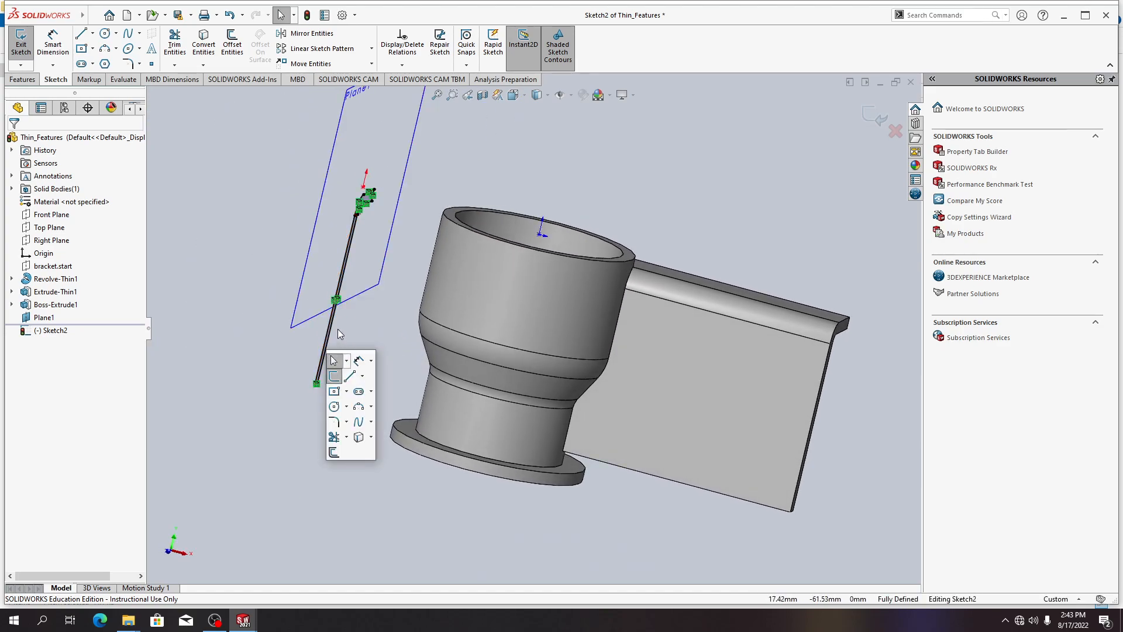
{"action": "left_click", "coordinate": [874, 116]}
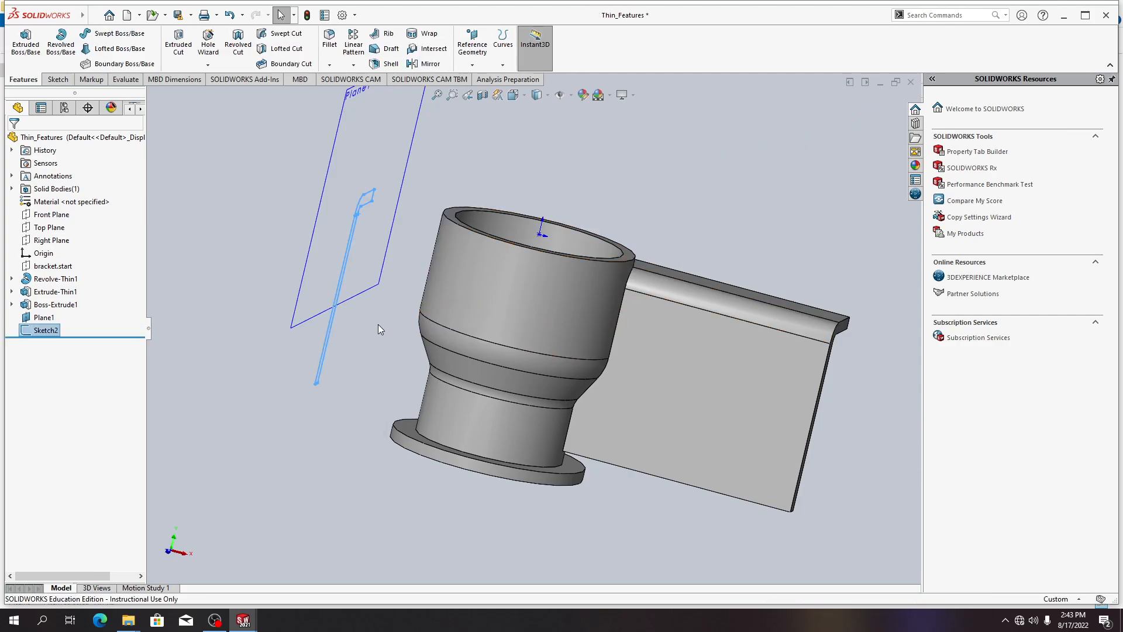
Extrude the converted L-shaped outline Up To Next to form a second bracket meeting the strainer body
{"action": "middle_click_drag", "start_coordinate": [379, 326], "coordinate": [381, 350]}
{"action": "key", "text": "s"}
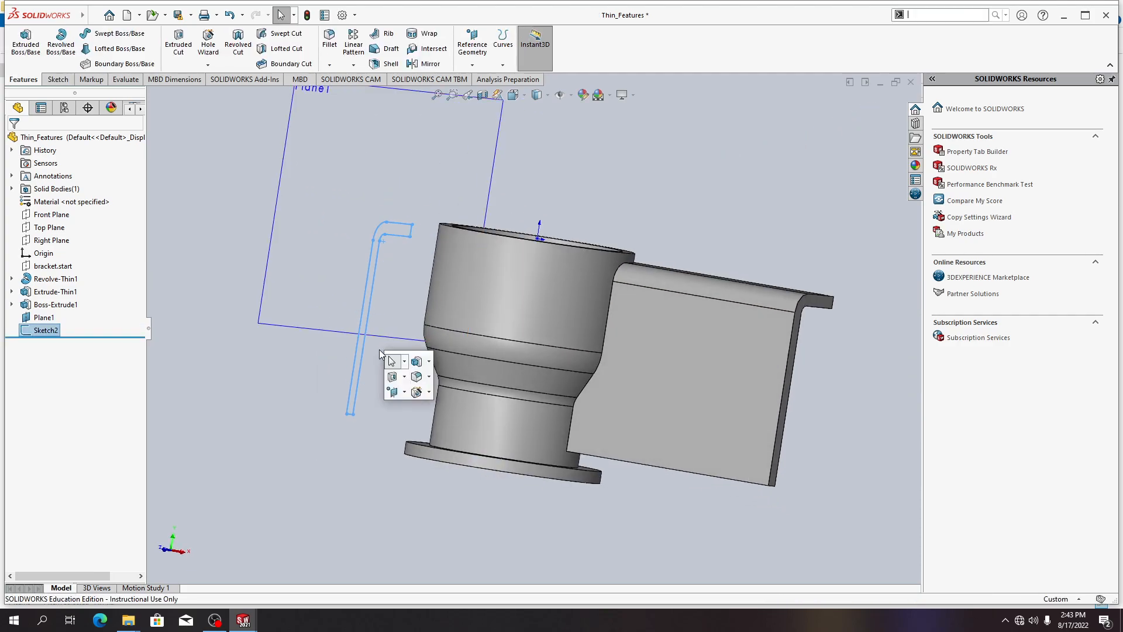
{"action": "left_click", "coordinate": [428, 361]}
{"action": "left_click", "coordinate": [445, 378]}
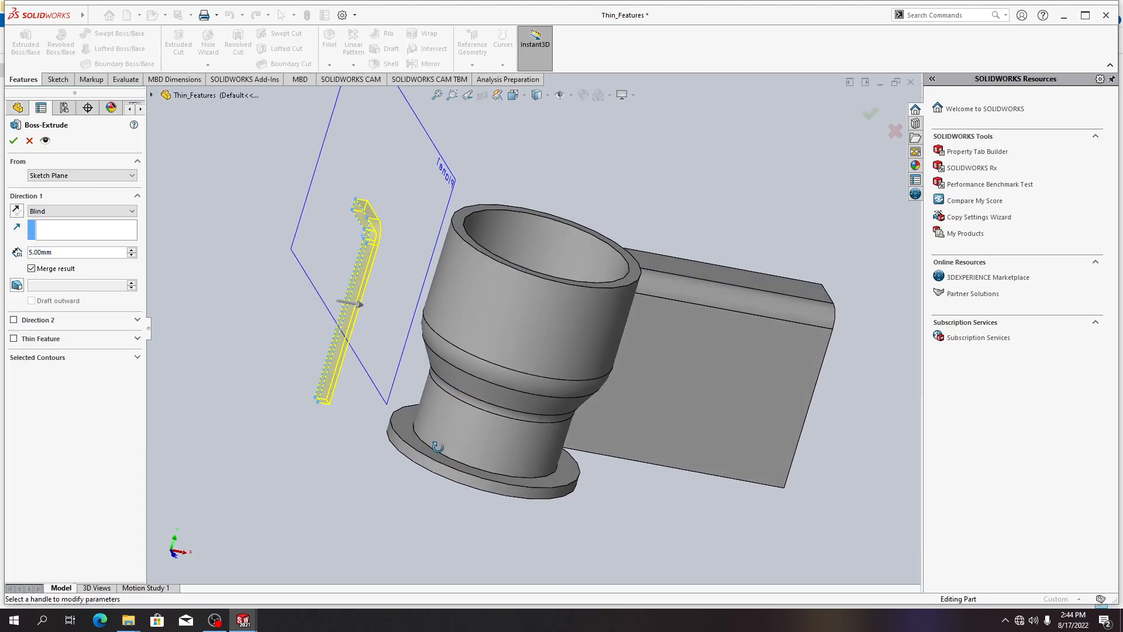
{"action": "left_click", "coordinate": [52, 211]}
{"action": "left_click", "coordinate": [53, 245]}
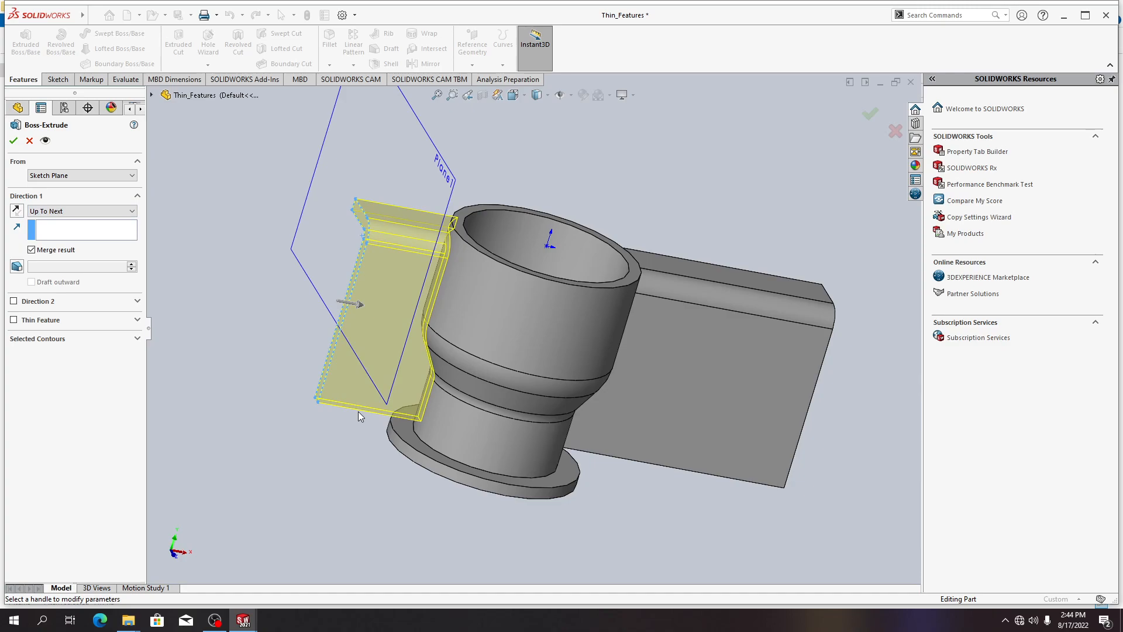
{"action": "left_click", "coordinate": [13, 140]}
{"action": "middle_click_drag", "start_coordinate": [594, 455], "coordinate": [395, 420]}
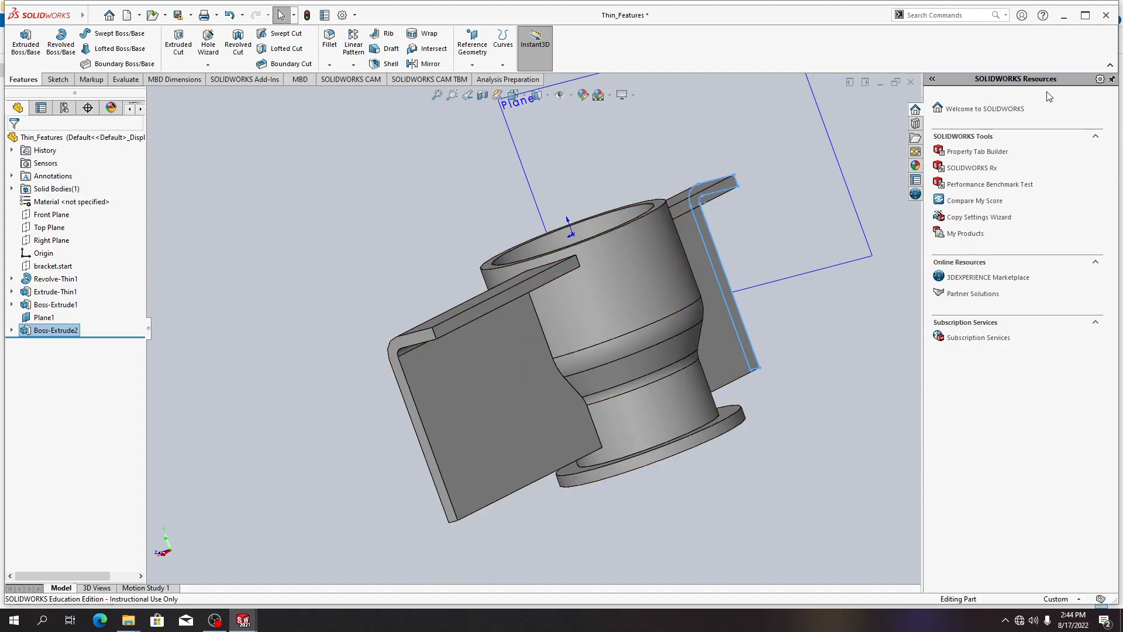
{"action": "middle_click_drag", "start_coordinate": [845, 294], "coordinate": [608, 339]}
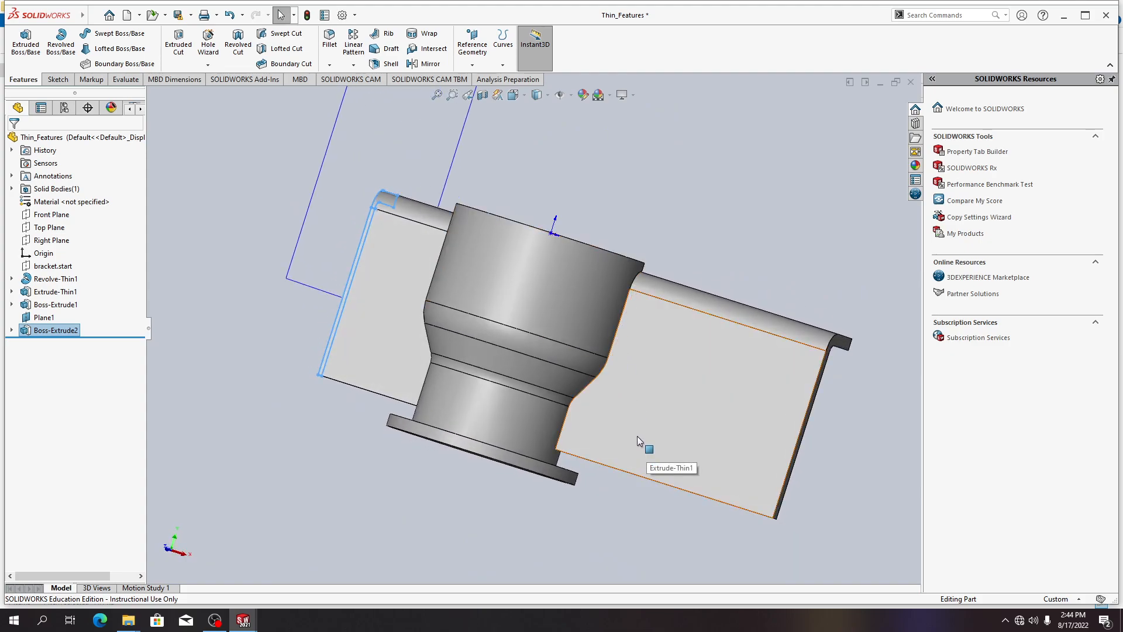
{"action": "middle_click_drag", "start_coordinate": [633, 428], "coordinate": [655, 474]}
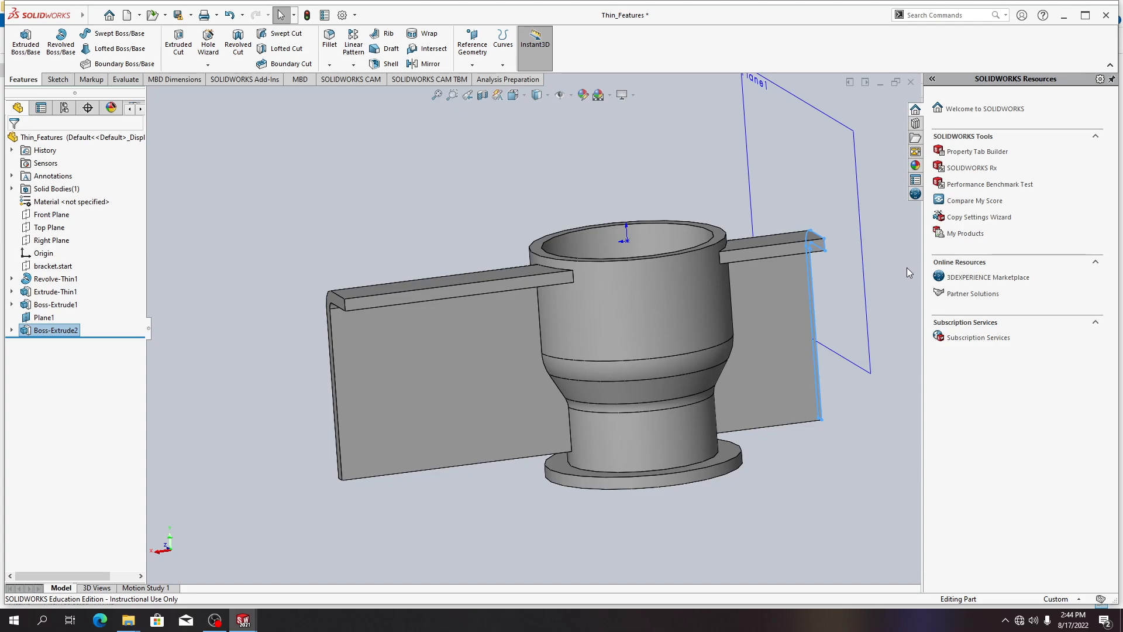
{"action": "key", "text": "alt+Tab"}
{"action": "key", "text": "alt+Tab"}
{"action": "key", "text": "alt+Tab"}
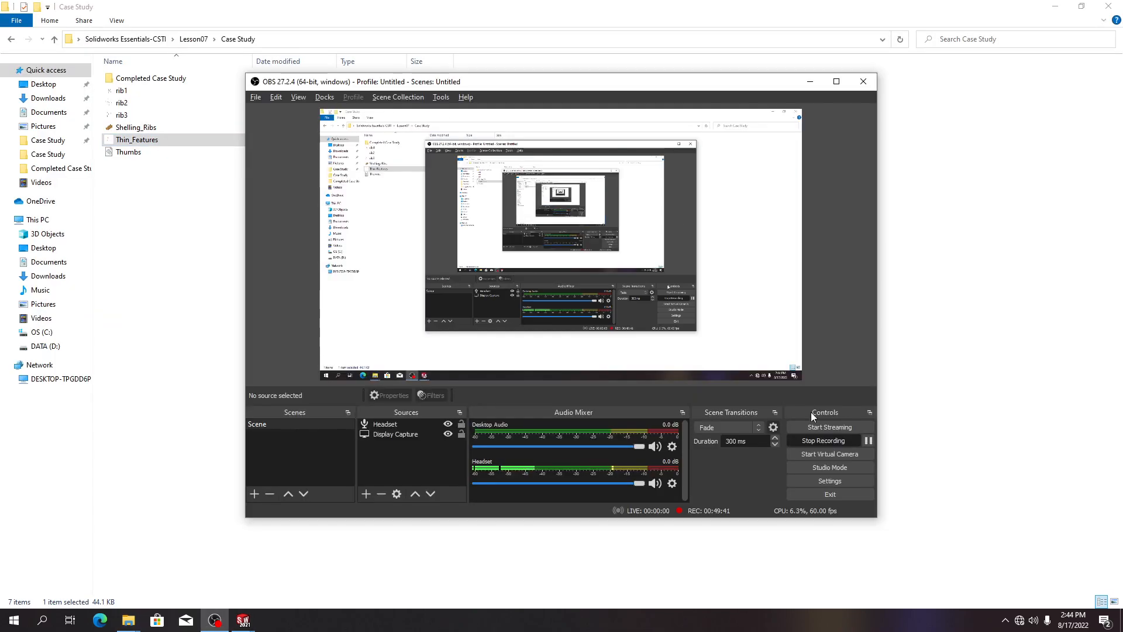